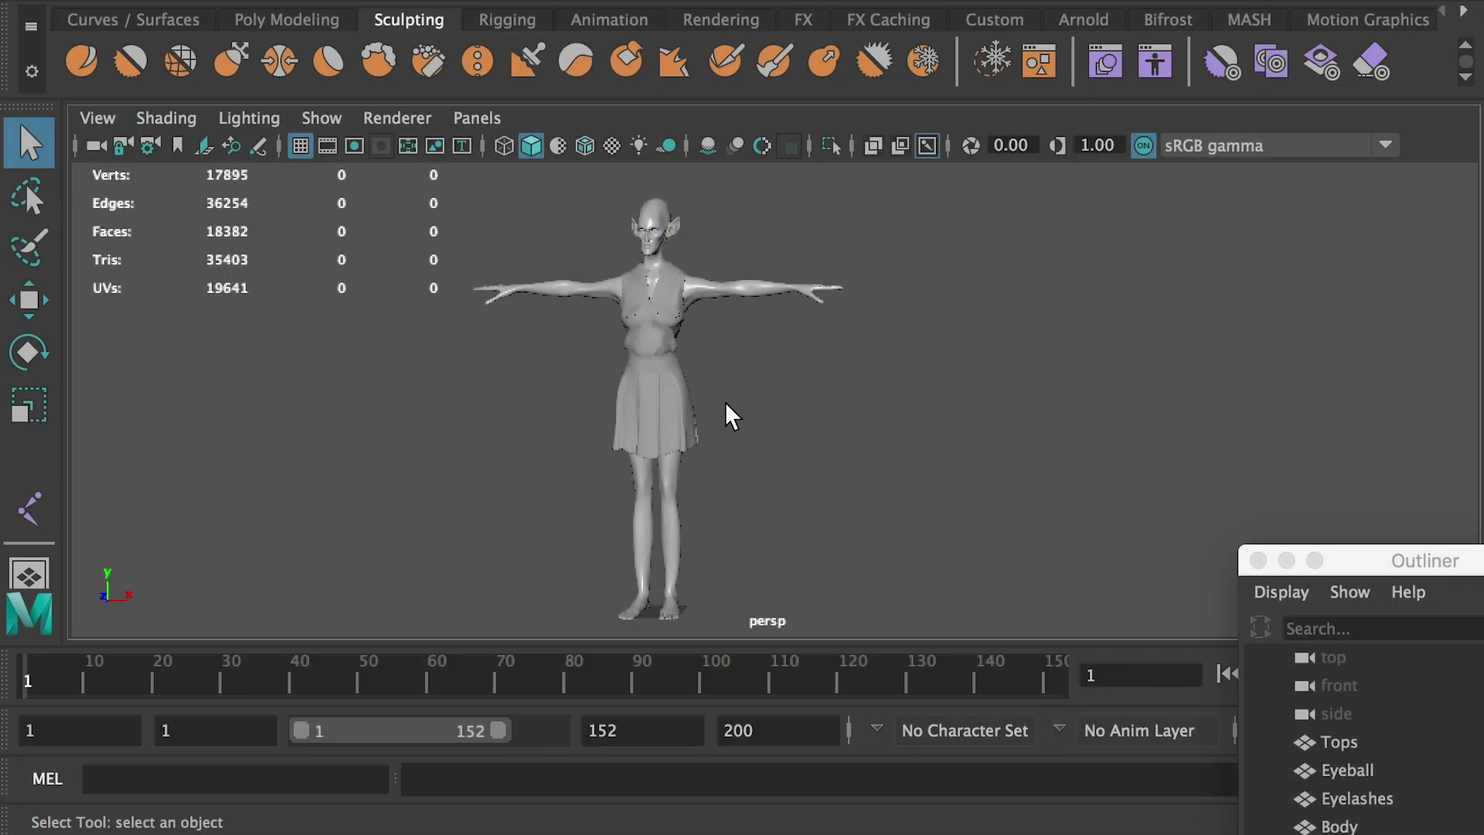
Step: Hide the Tops clothing mesh so the bare body is exposed
alt+drag(730, 418, 755, 410)
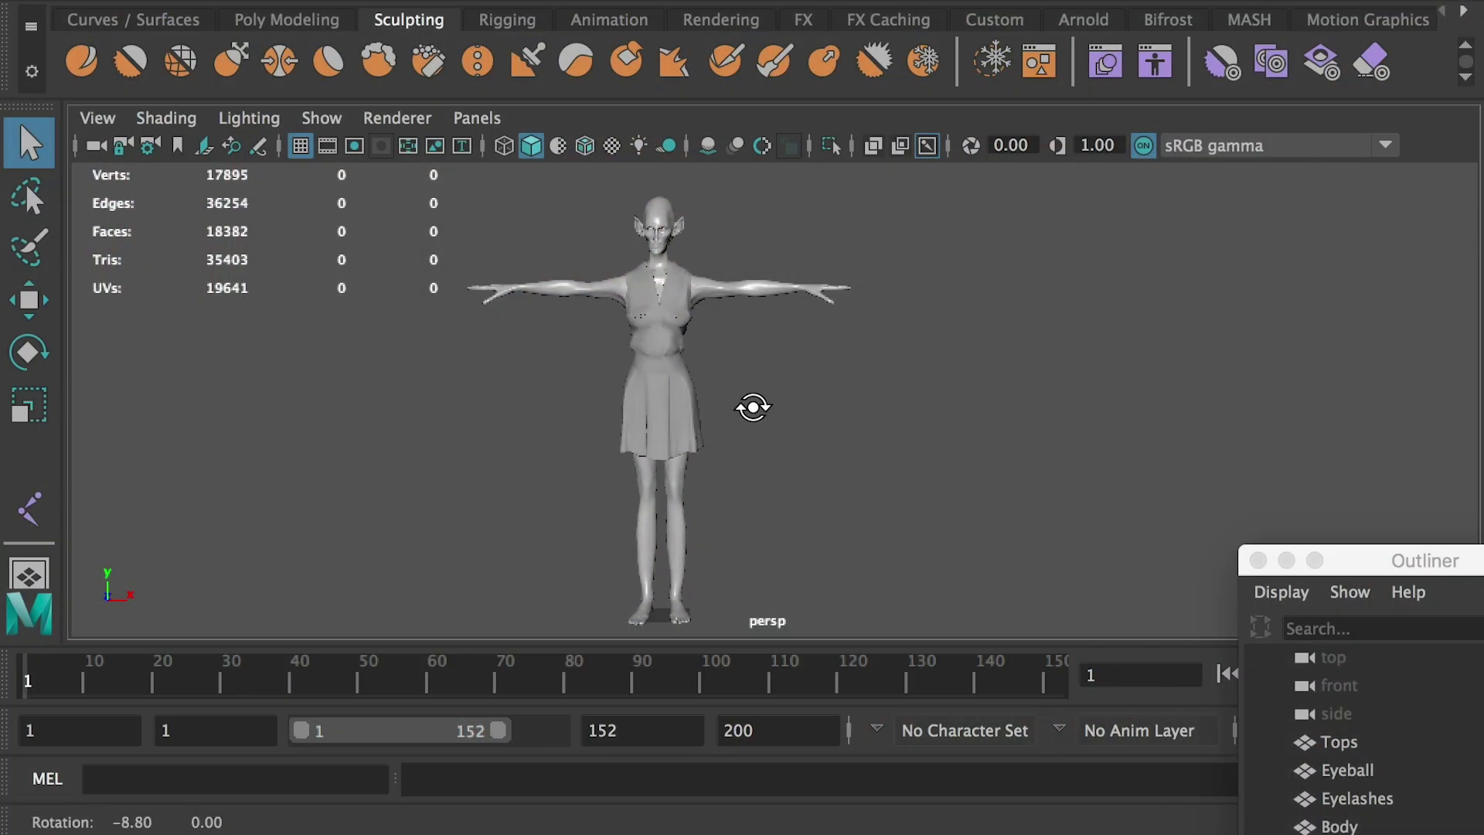
click(1339, 742)
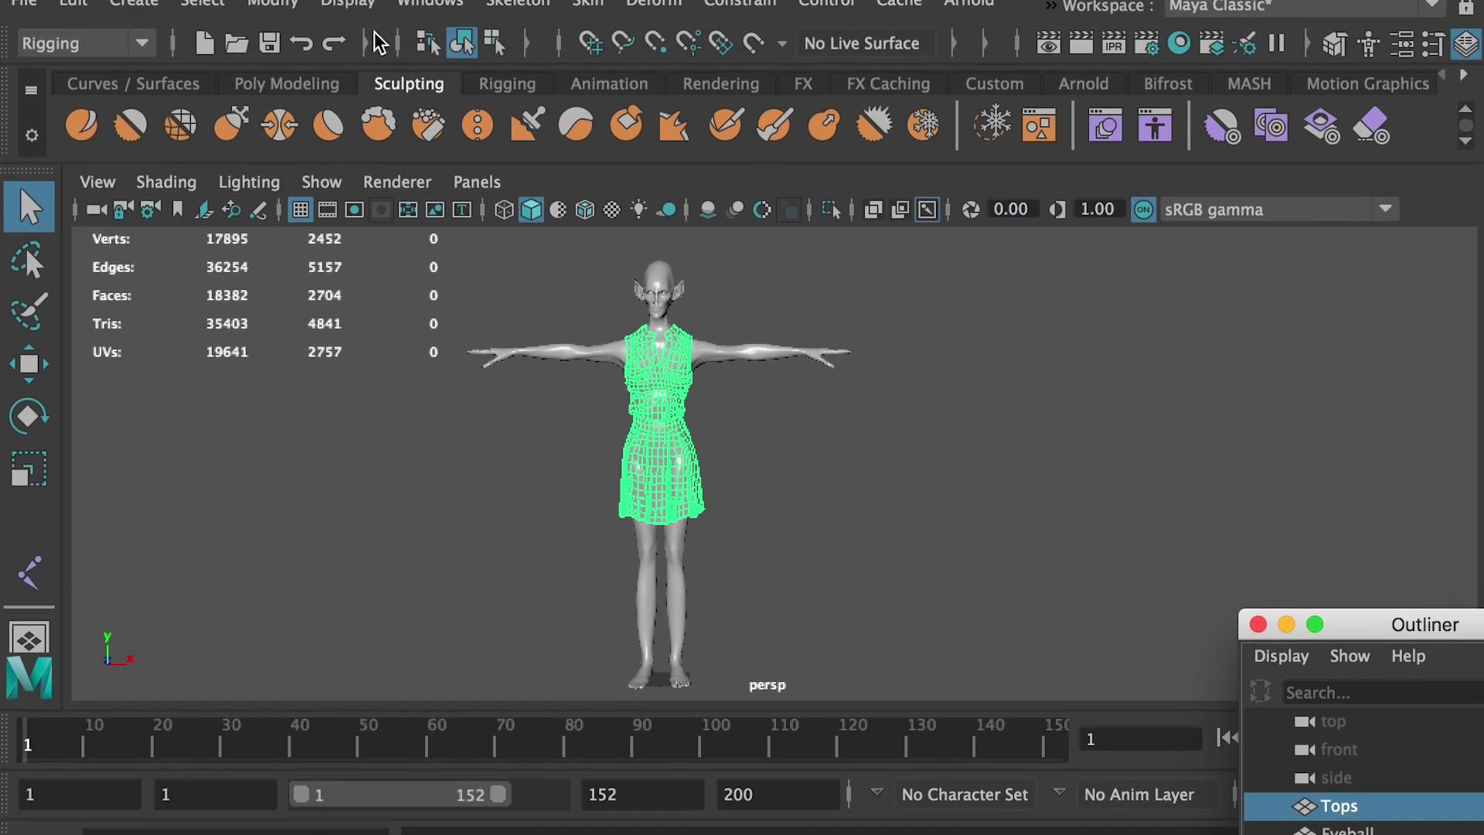
click(348, 8)
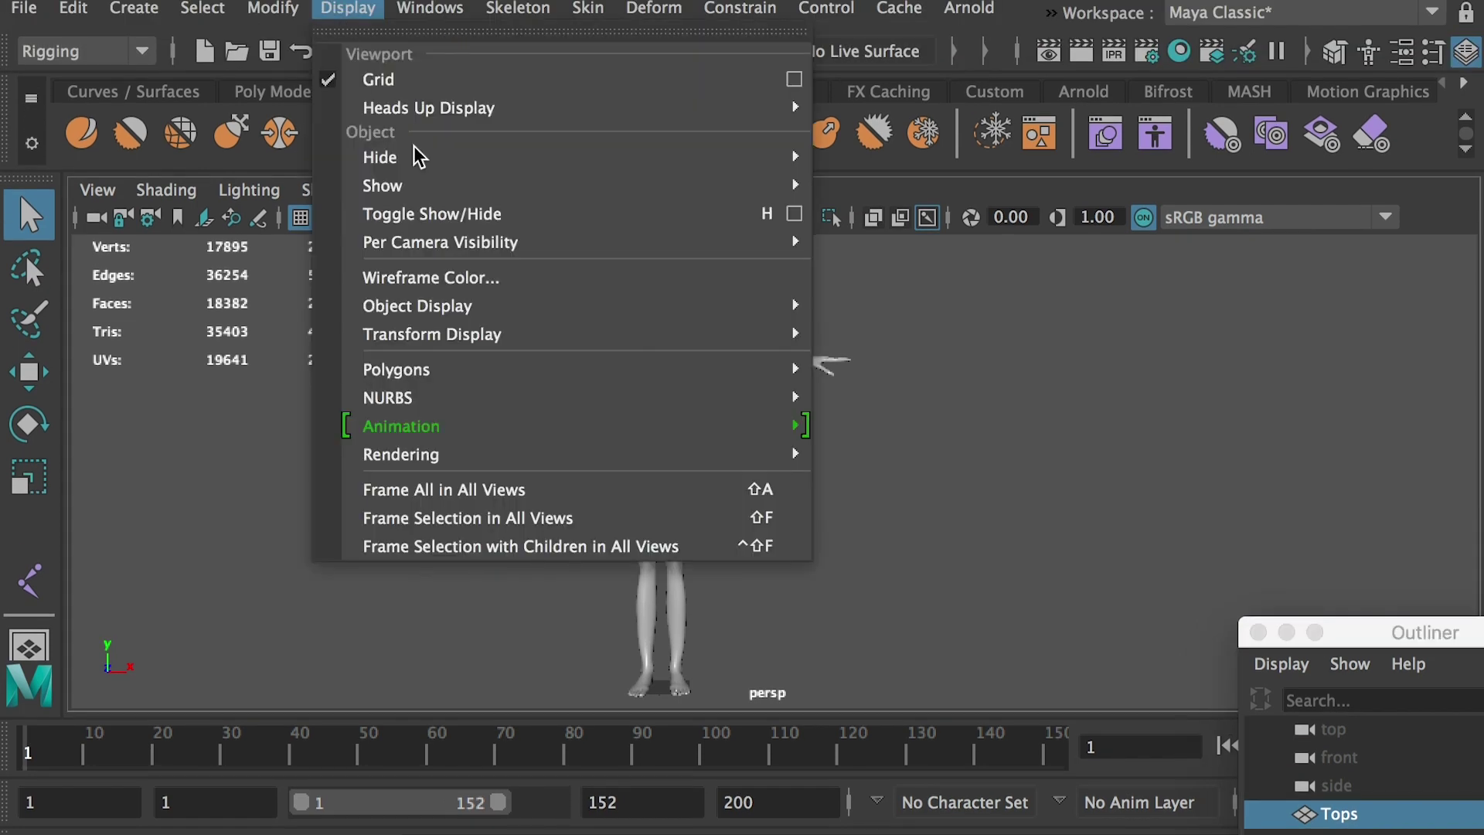
mouse_move(394, 157)
click(903, 182)
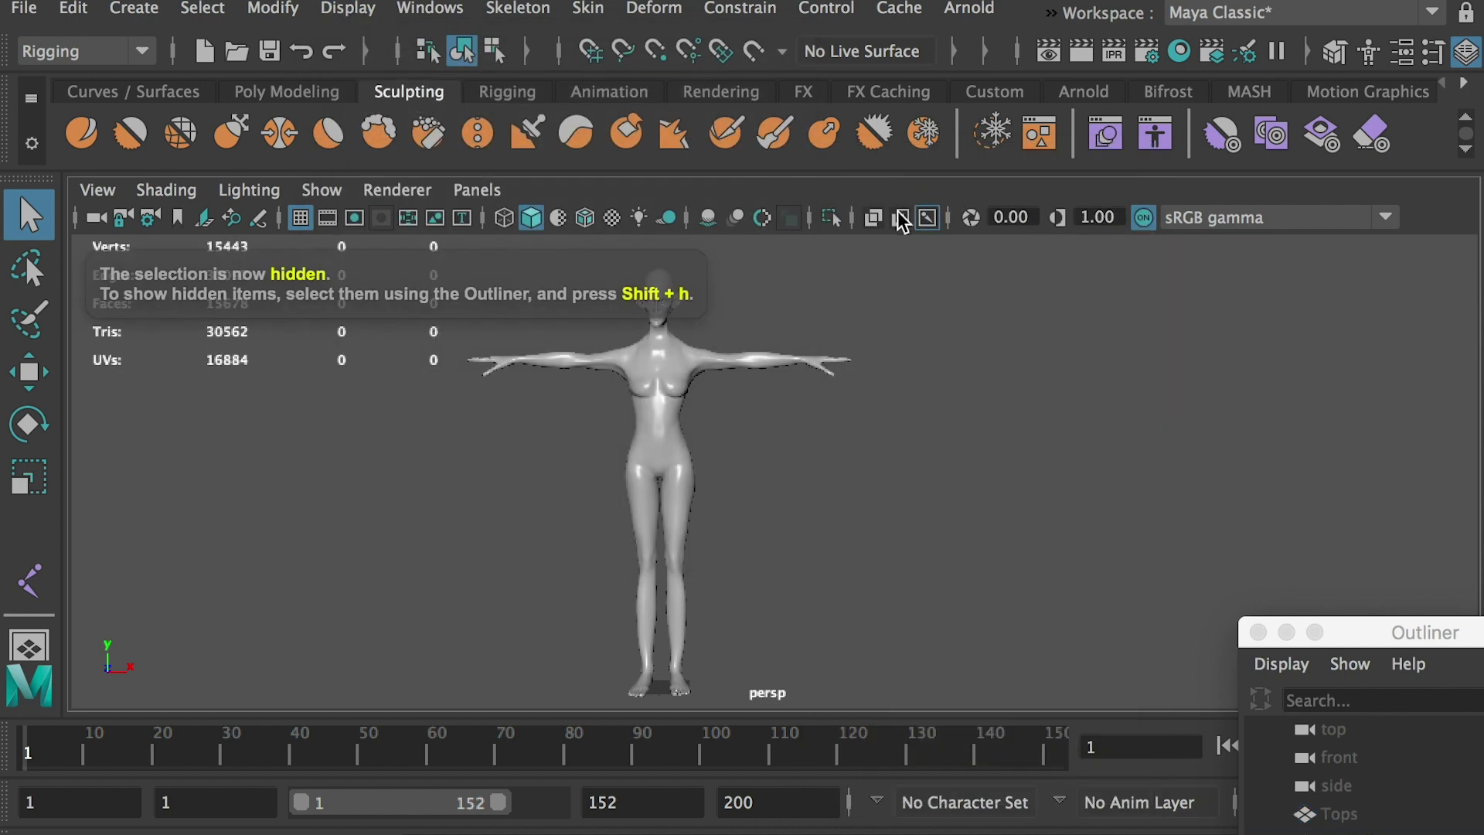
Step: Switch to an enlarged side view of the body's legs and set the menu set to Rigging
click(681, 456)
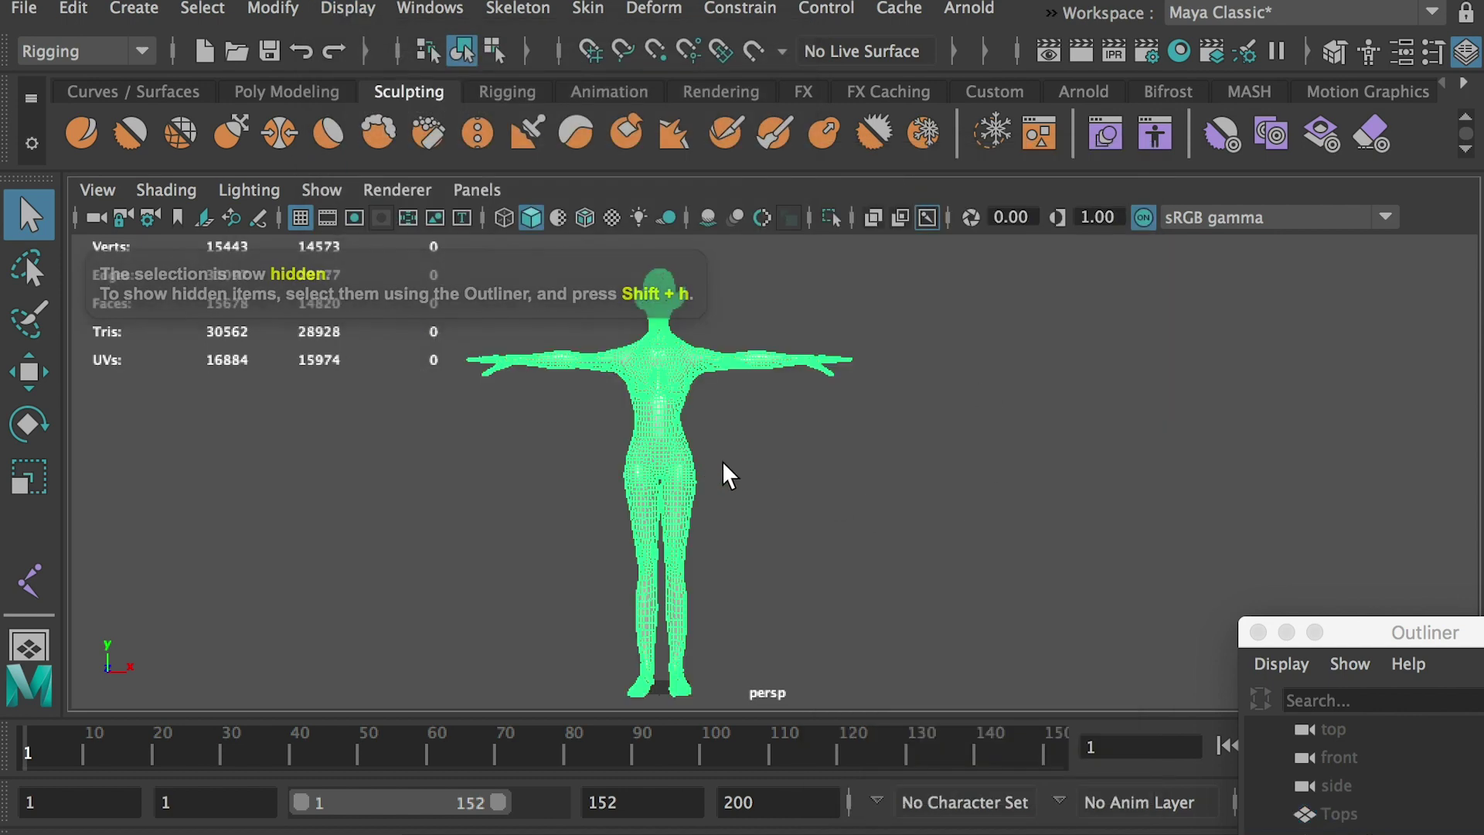
key(space)
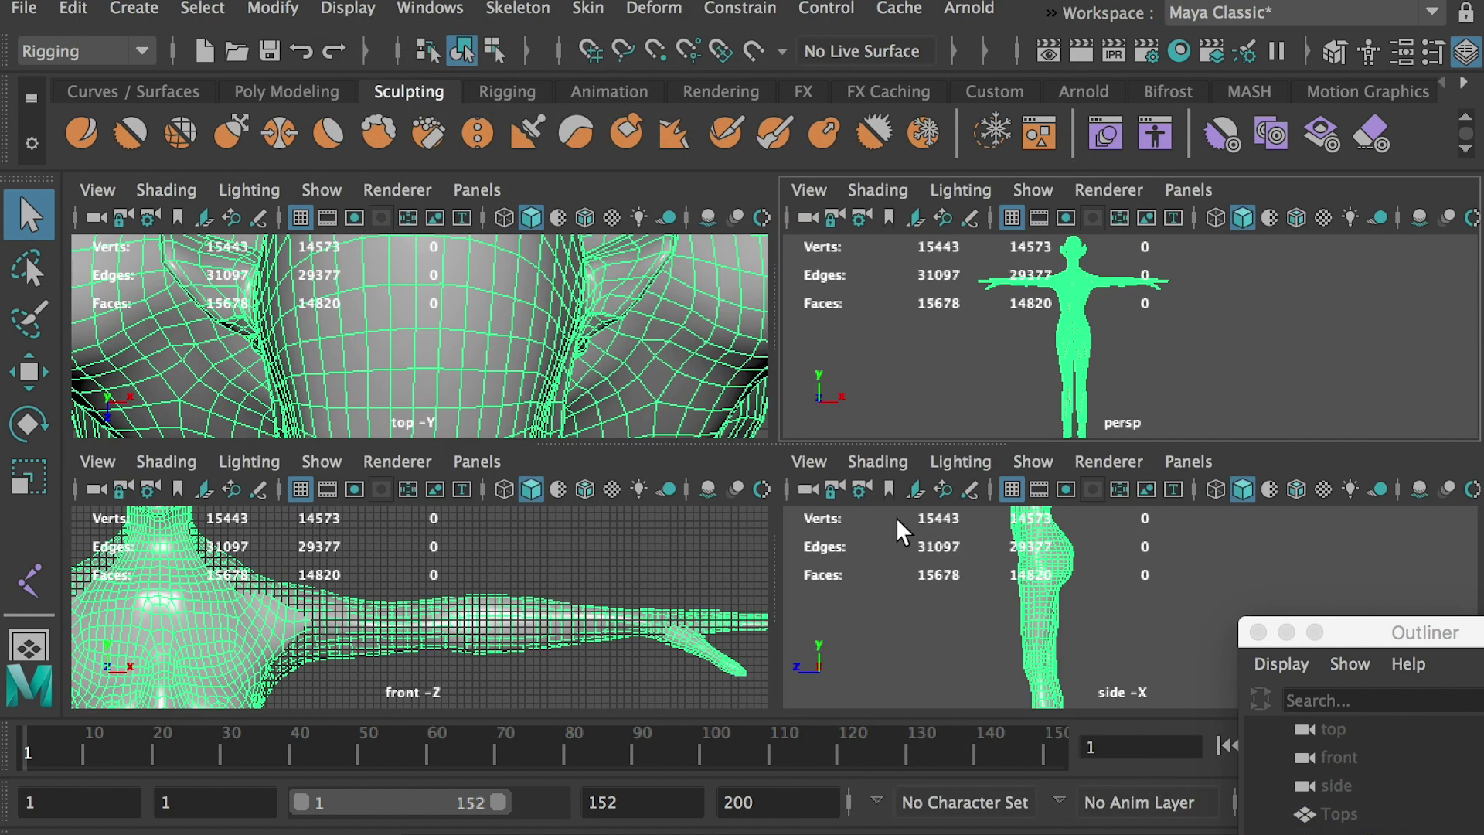
key(space)
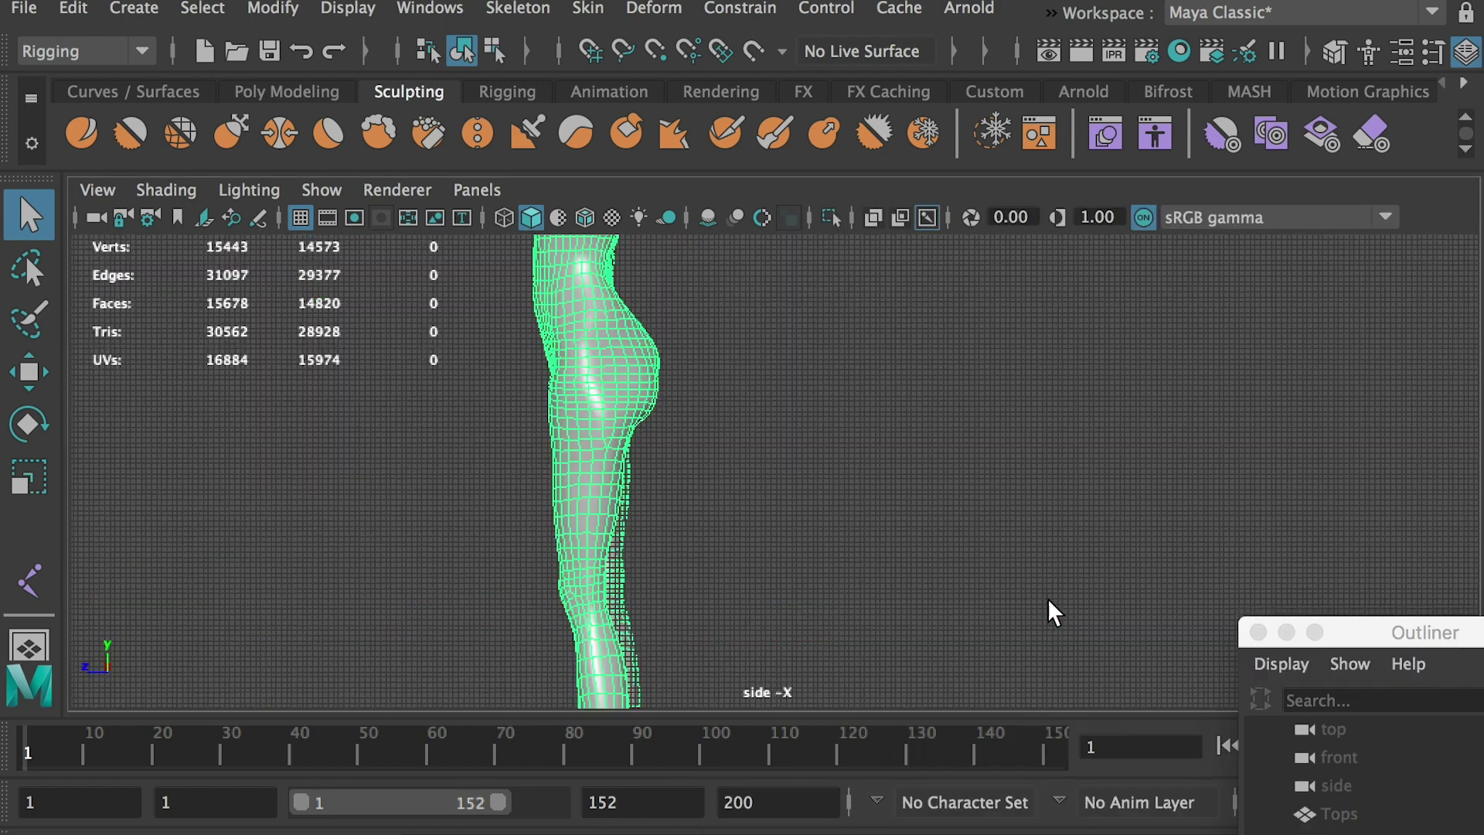
alt+middle_drag(768, 503, 818, 435)
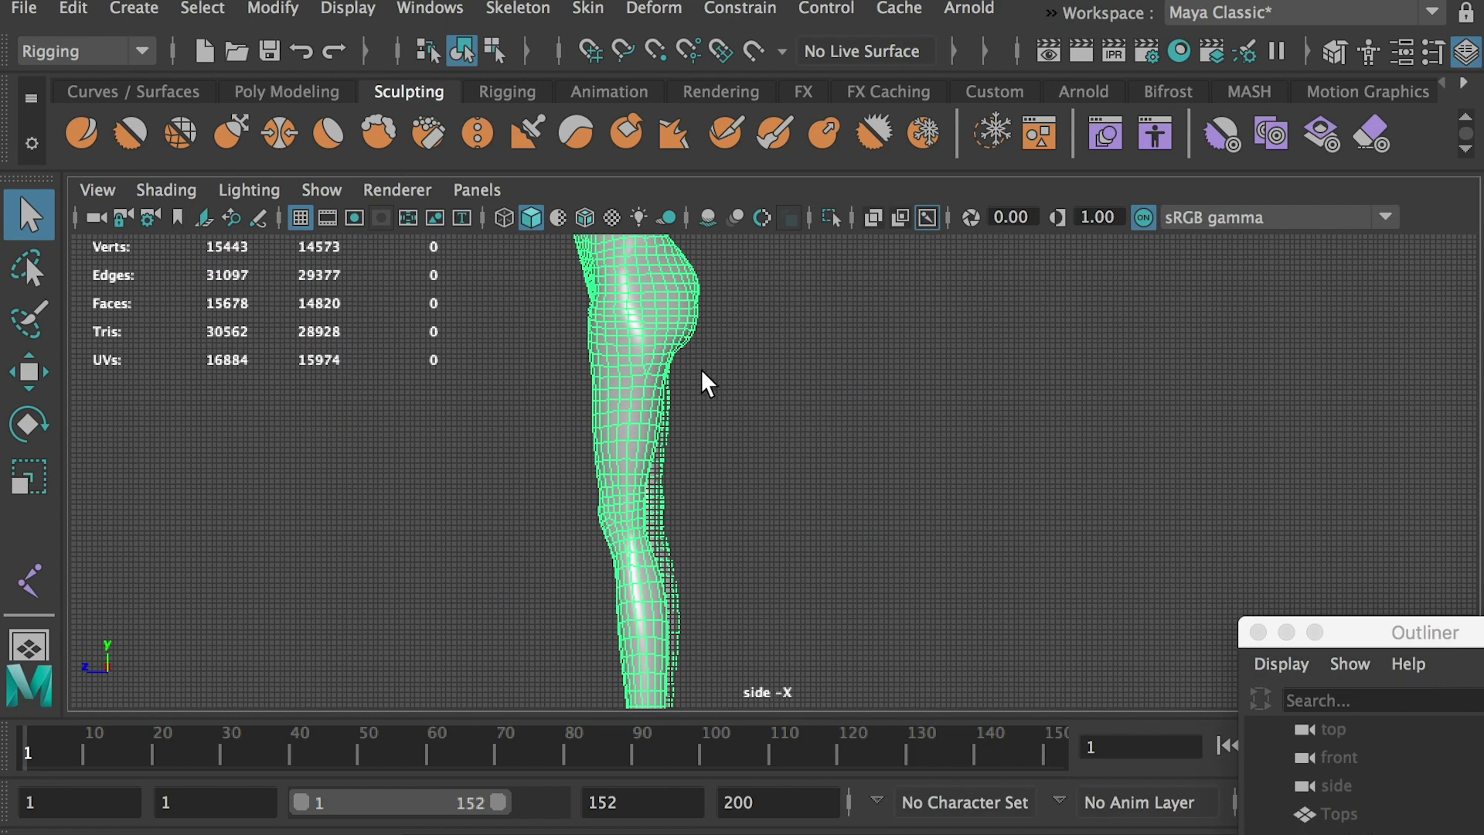
key(F2)
click(99, 49)
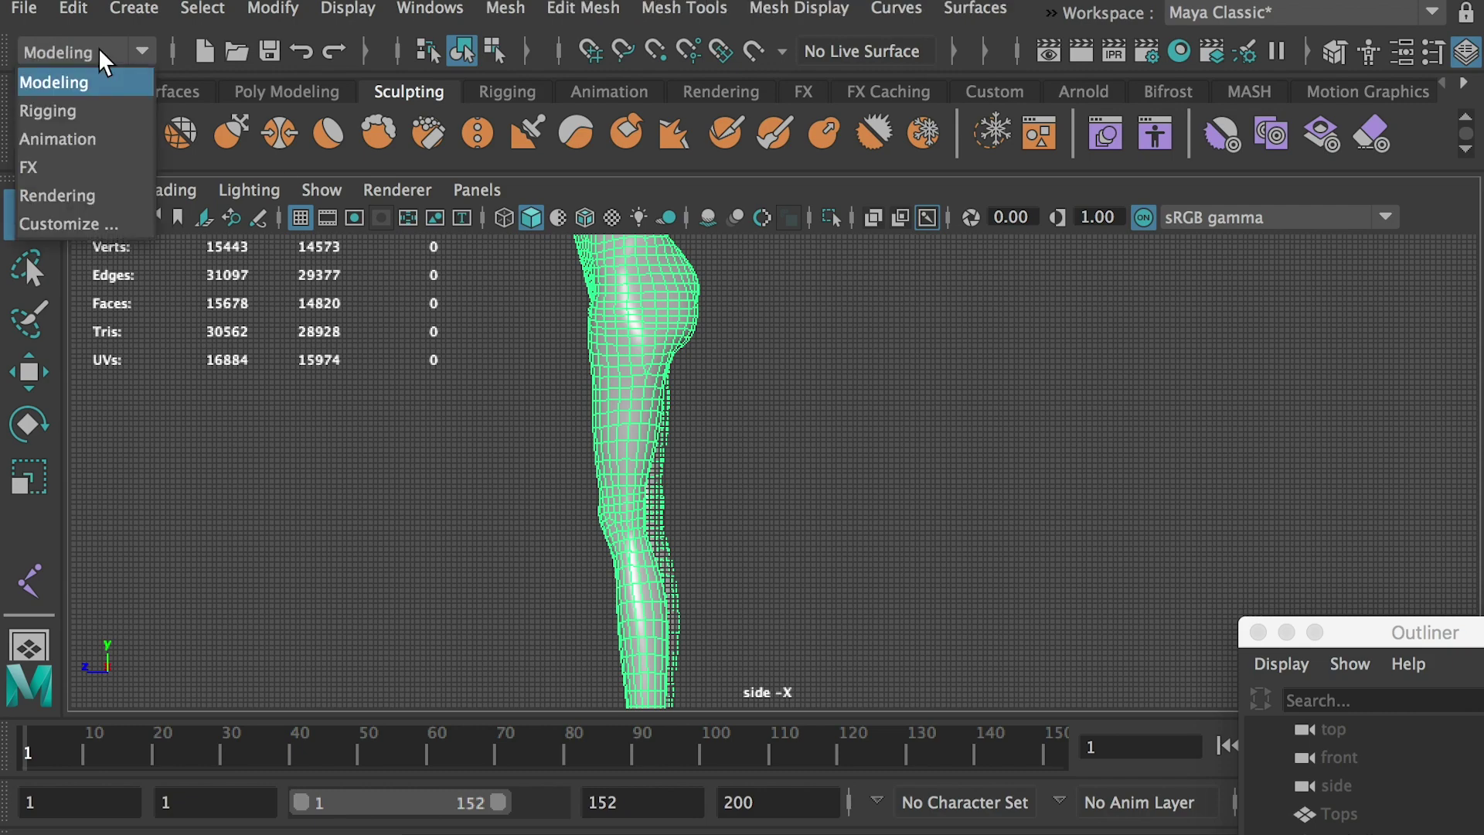
click(78, 114)
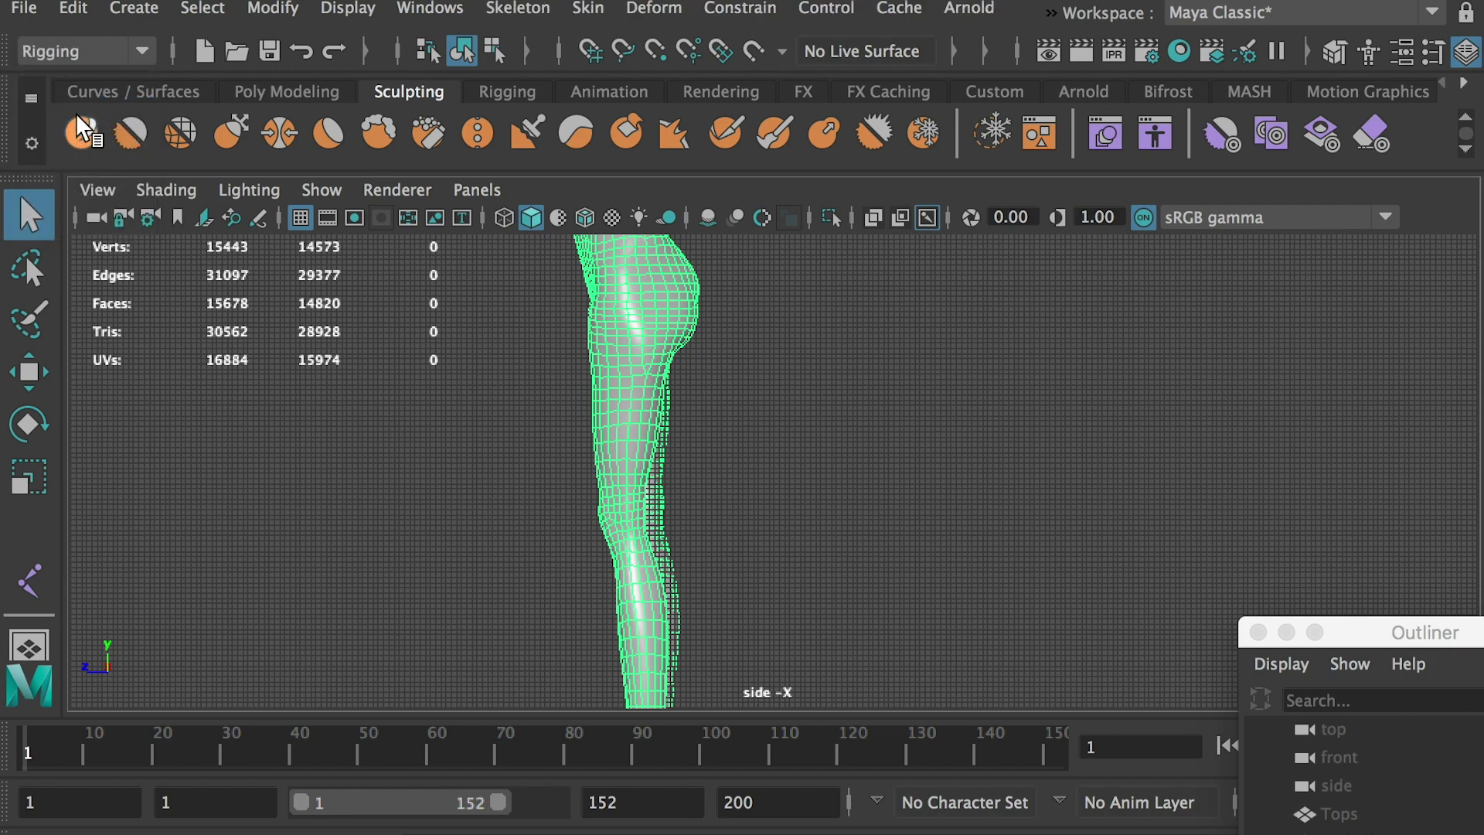
Step: Try to draw a joint chain from the hip to the knee with Create Joints in the side view
click(551, 11)
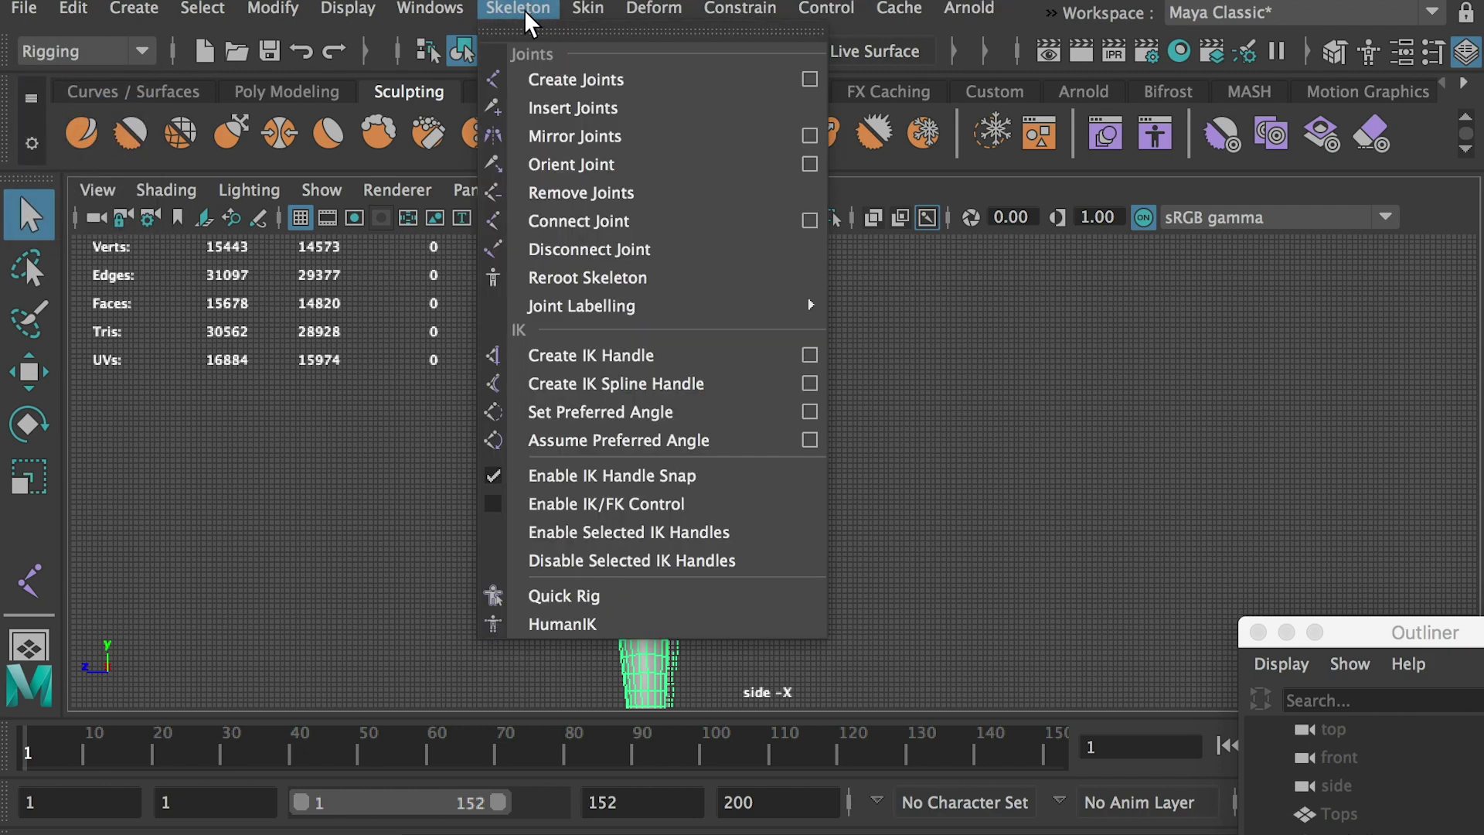
click(654, 81)
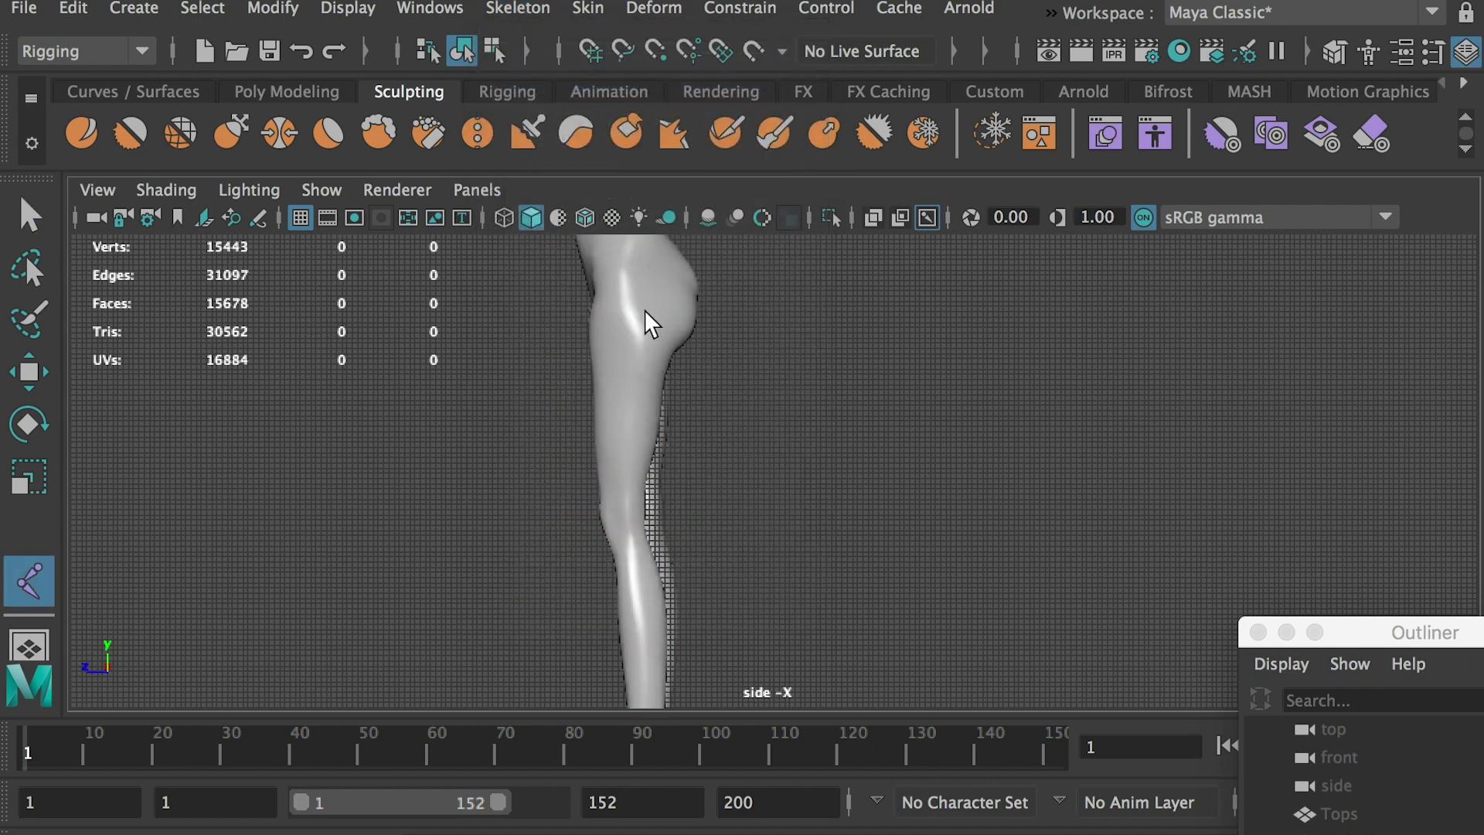
alt+middle_drag(646, 300, 620, 339)
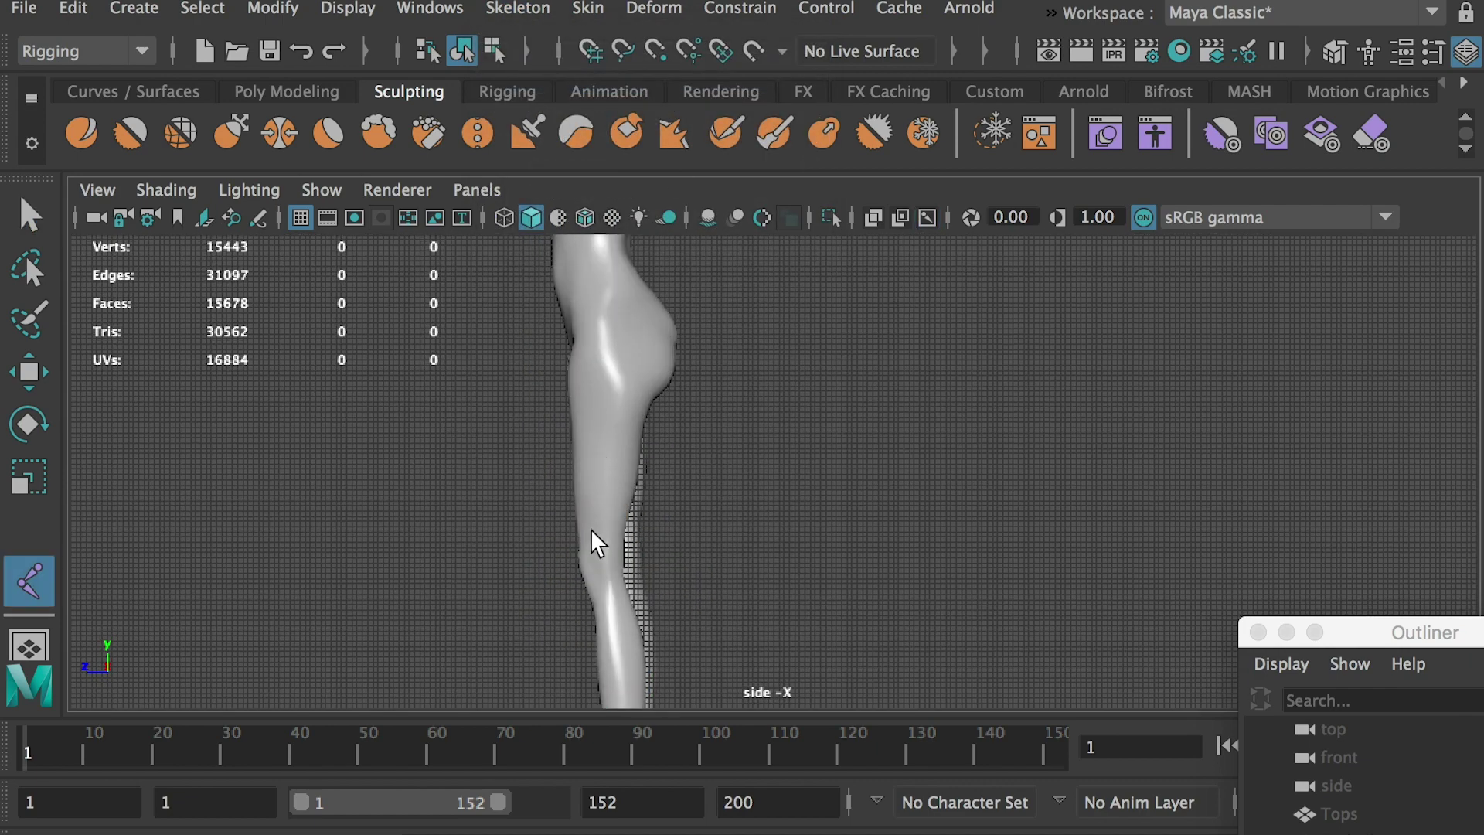
key(q)
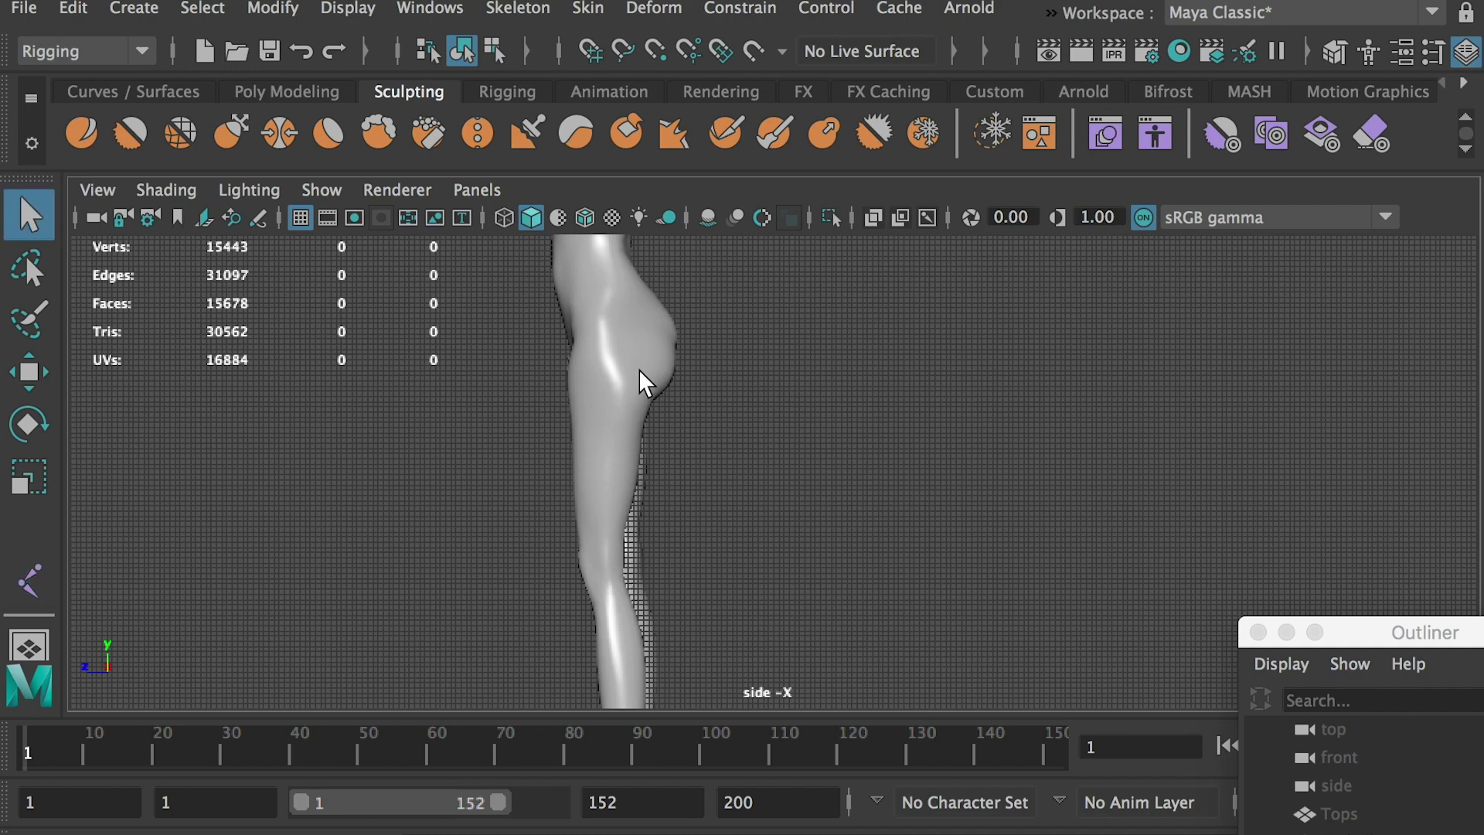
Step: Enable X-Ray Joints shading in the side view and delete the trial hip-to-knee joint chain
click(165, 193)
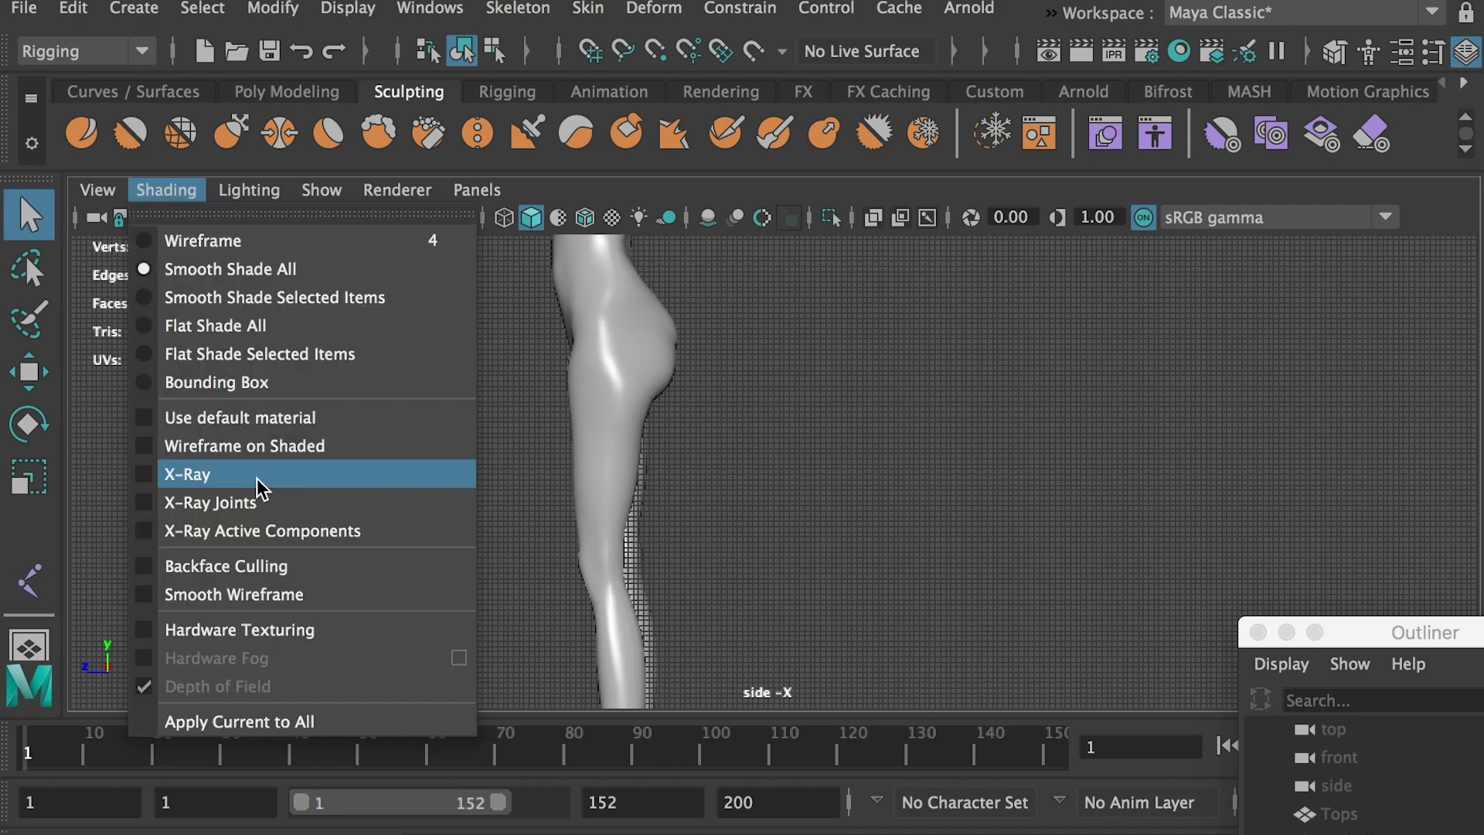
click(151, 506)
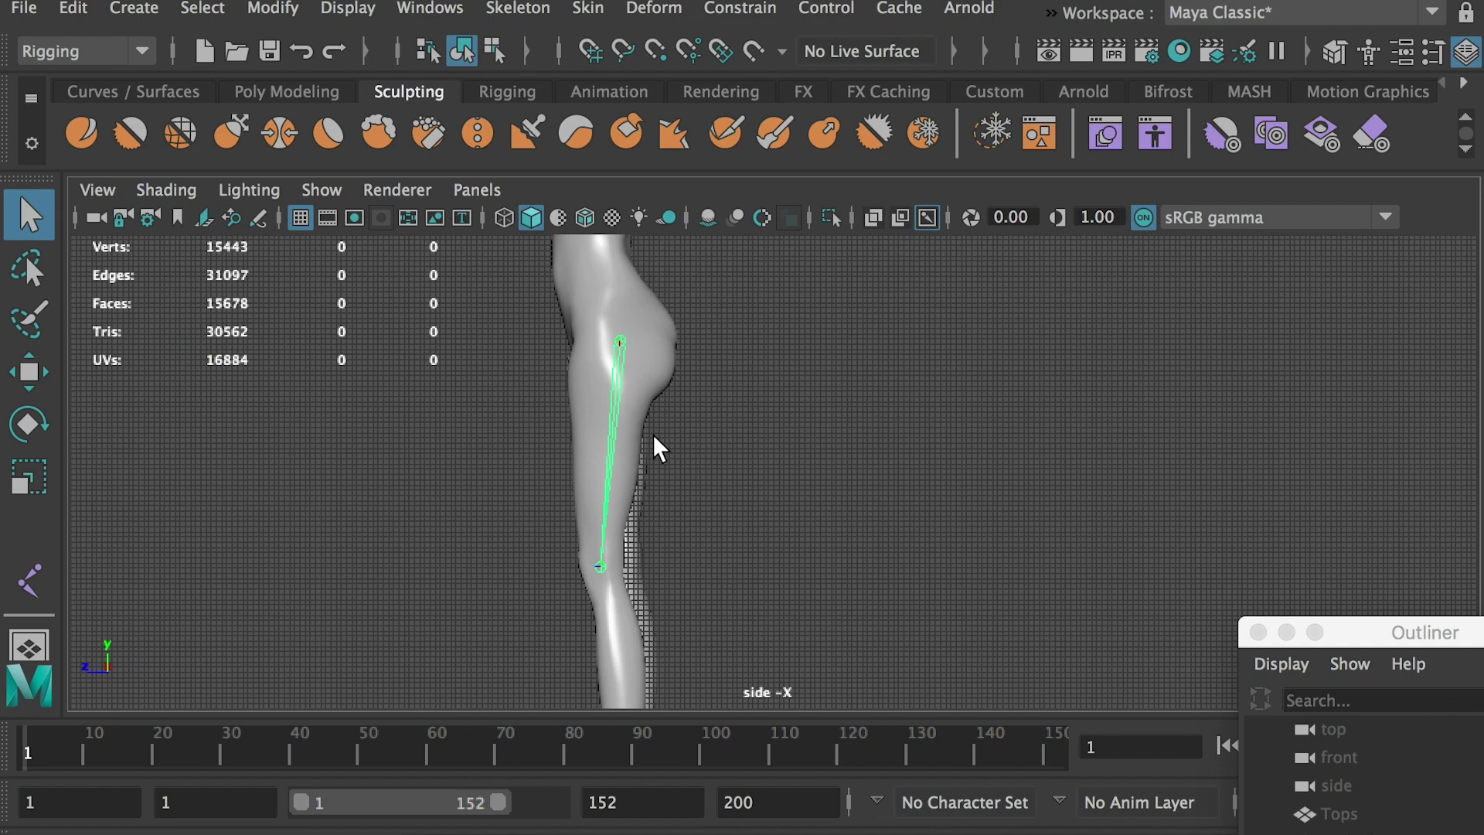
key(Delete)
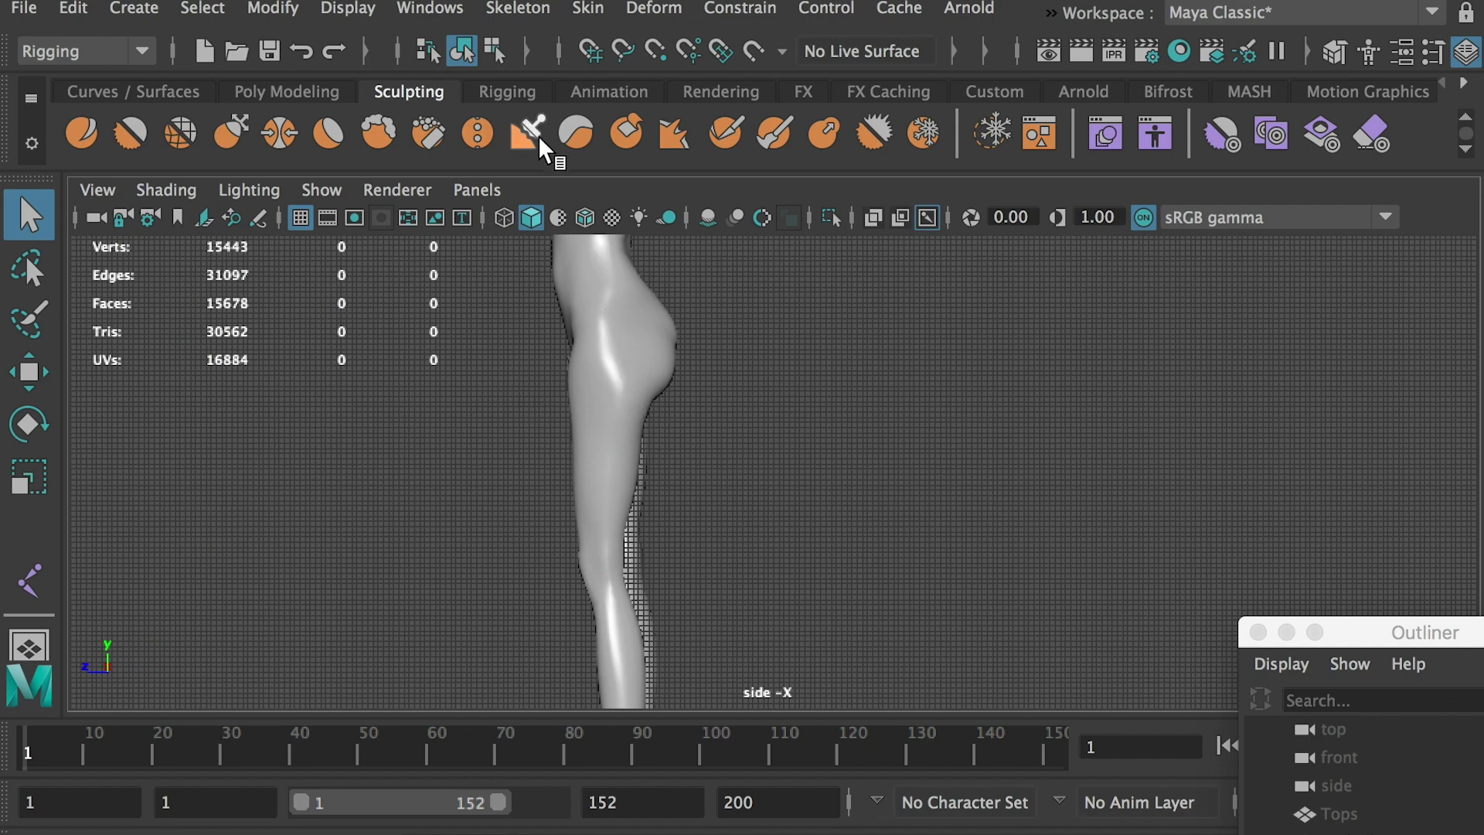
Step: Create a leg joint chain in the side view from the hip through the knee, ankle and ball of the foot to the toe tip
click(516, 9)
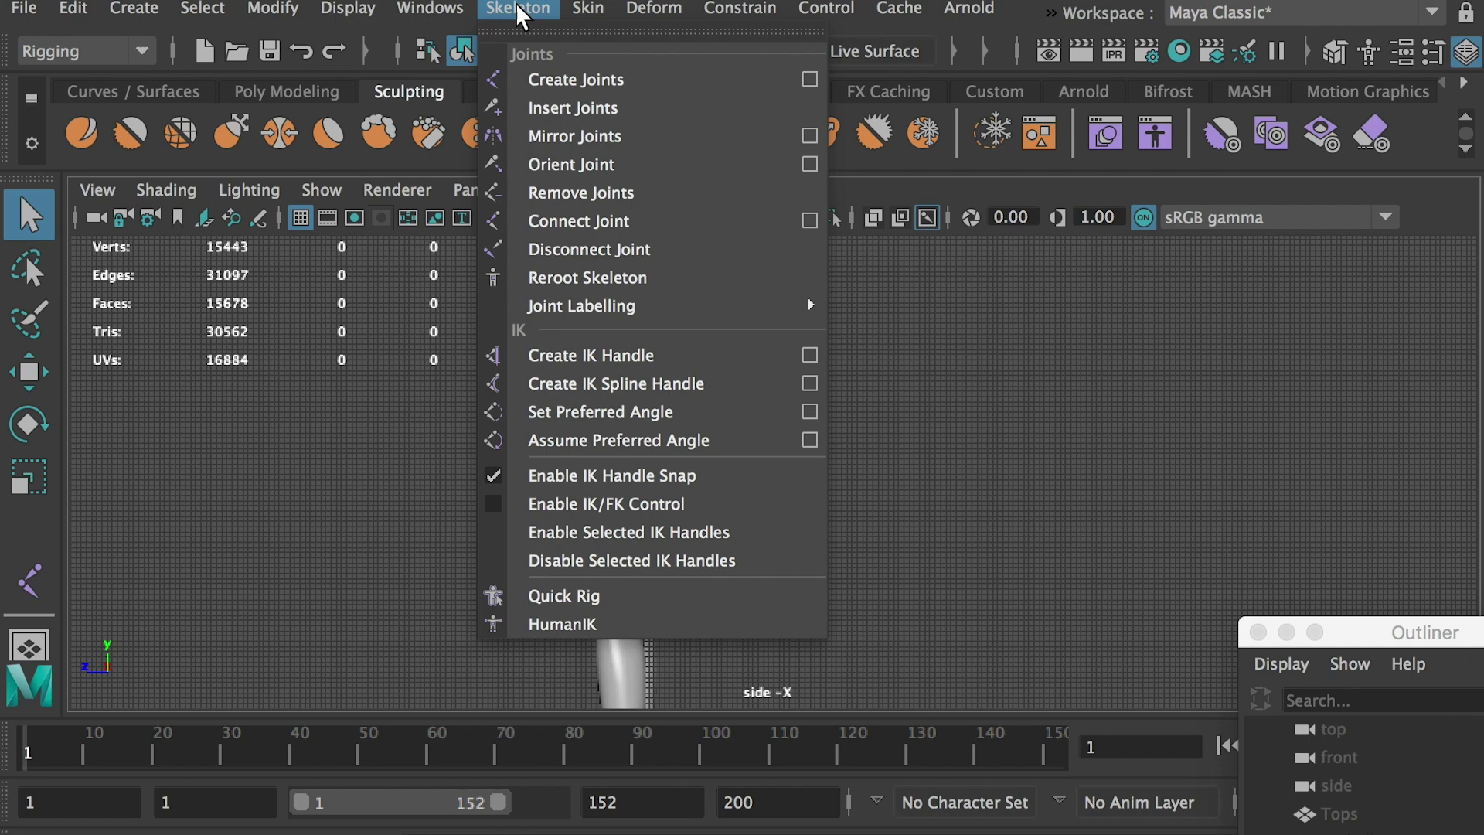
click(618, 82)
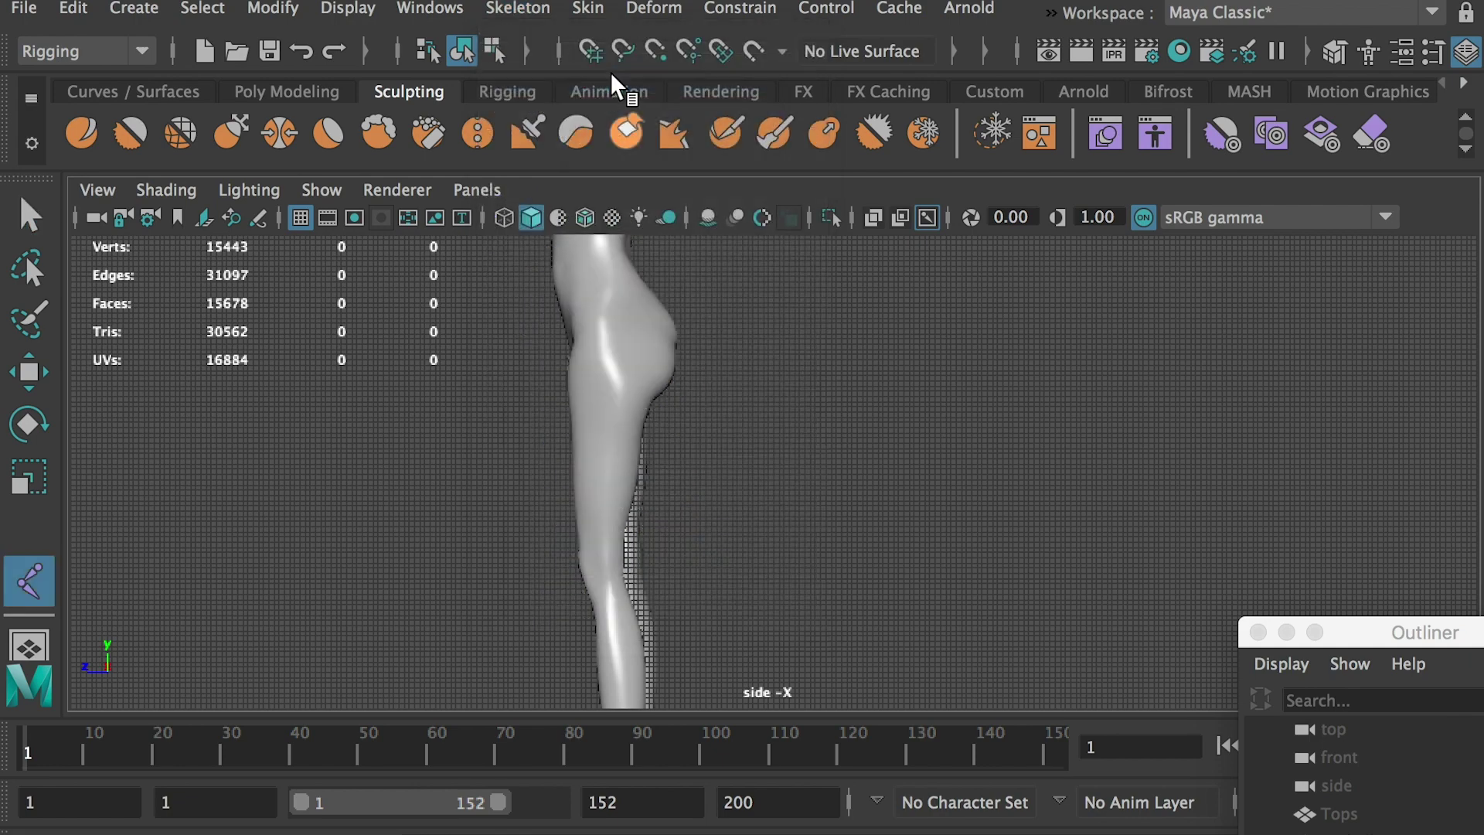
click(636, 358)
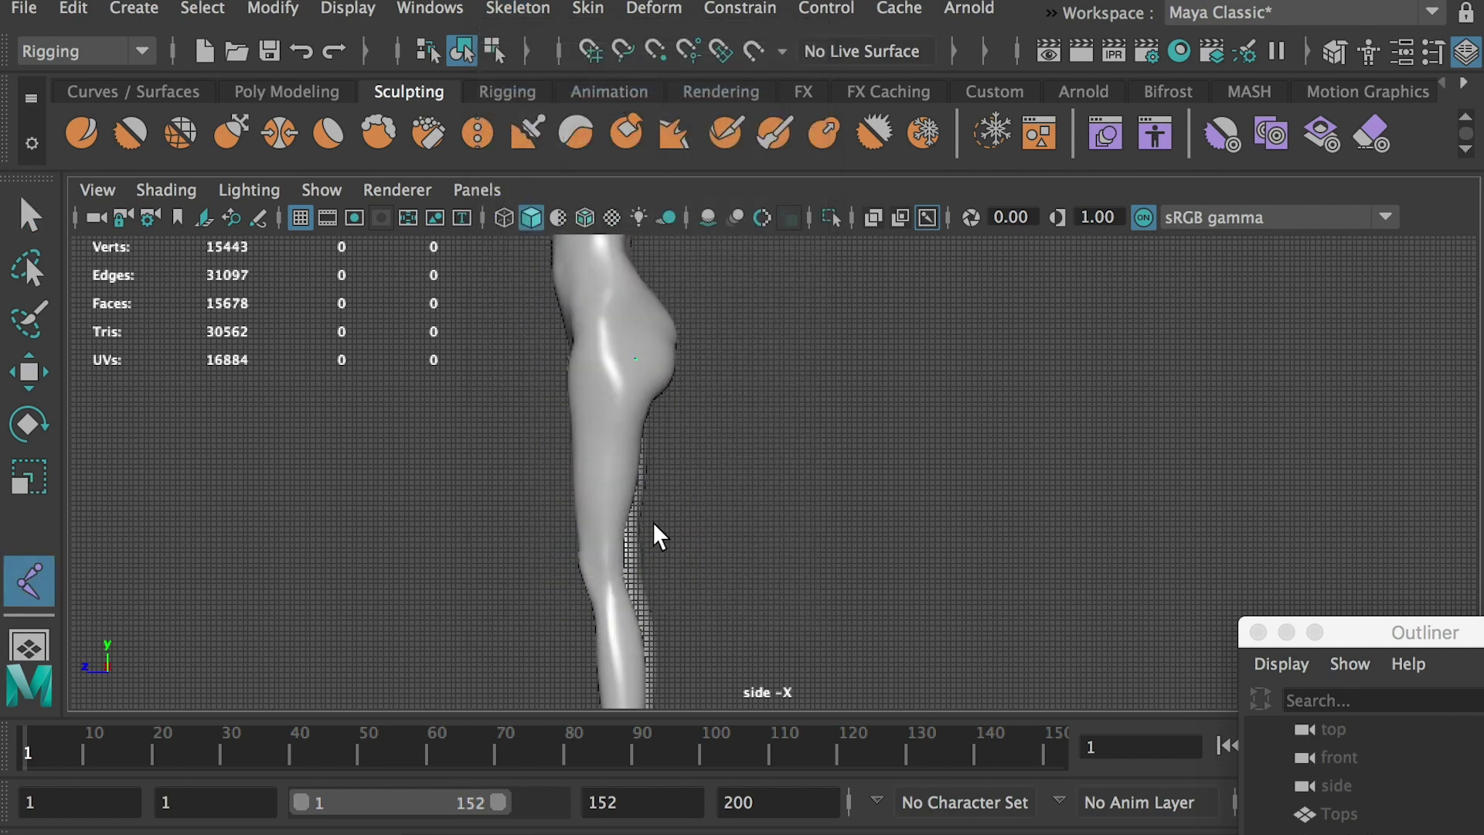
click(593, 578)
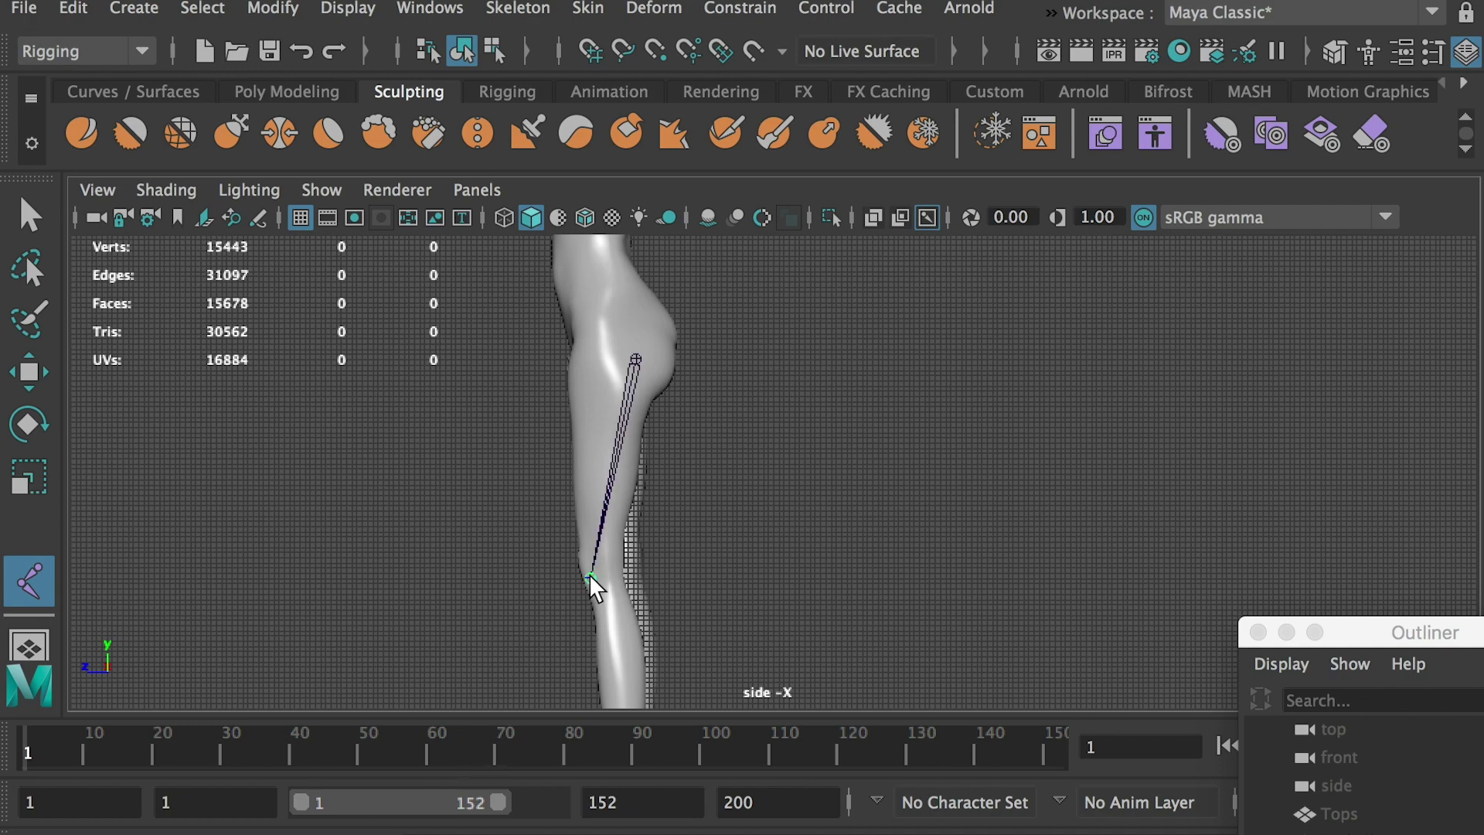
alt+middle_drag(765, 549, 732, 318)
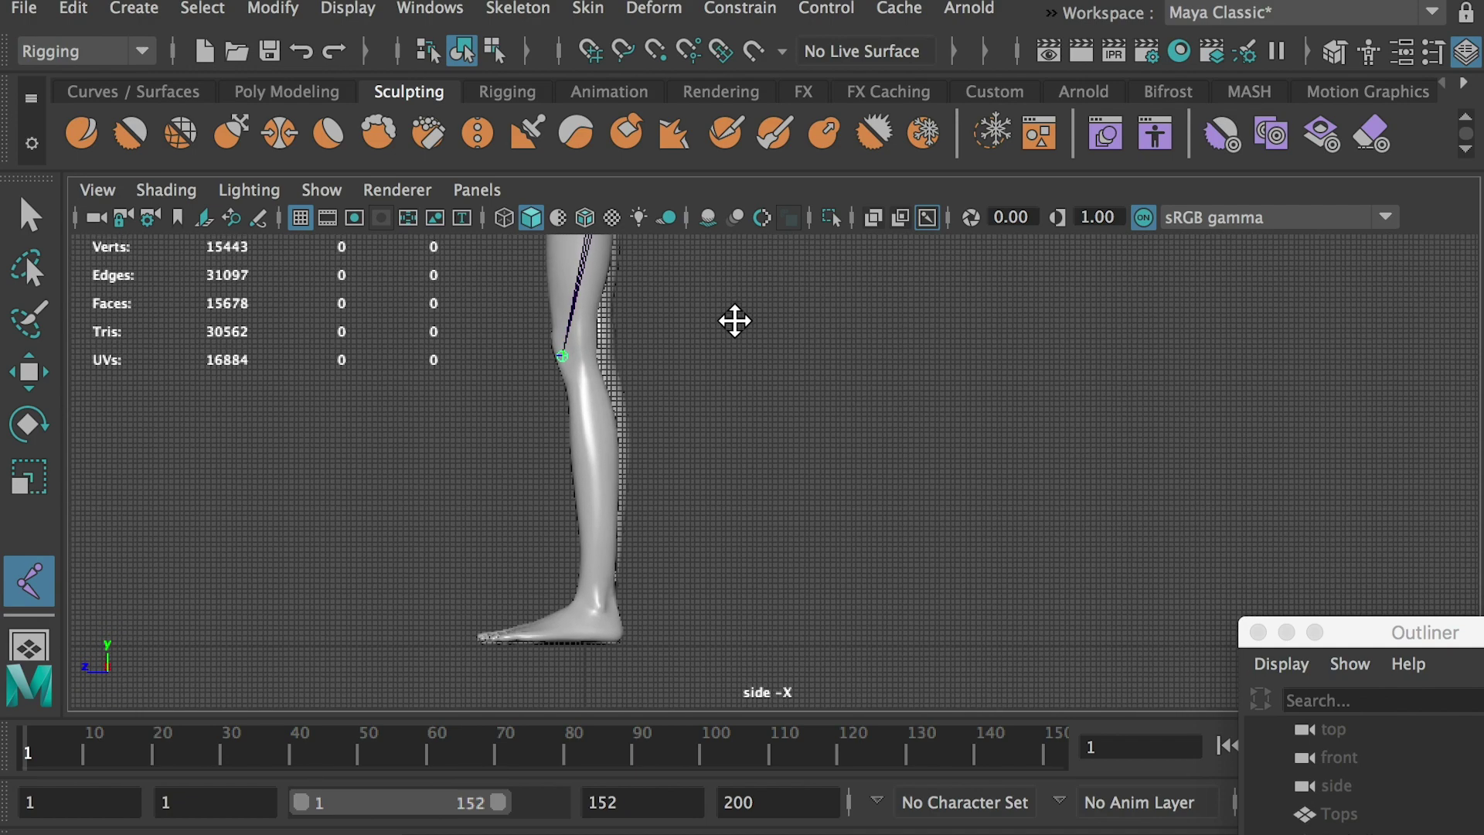
click(599, 611)
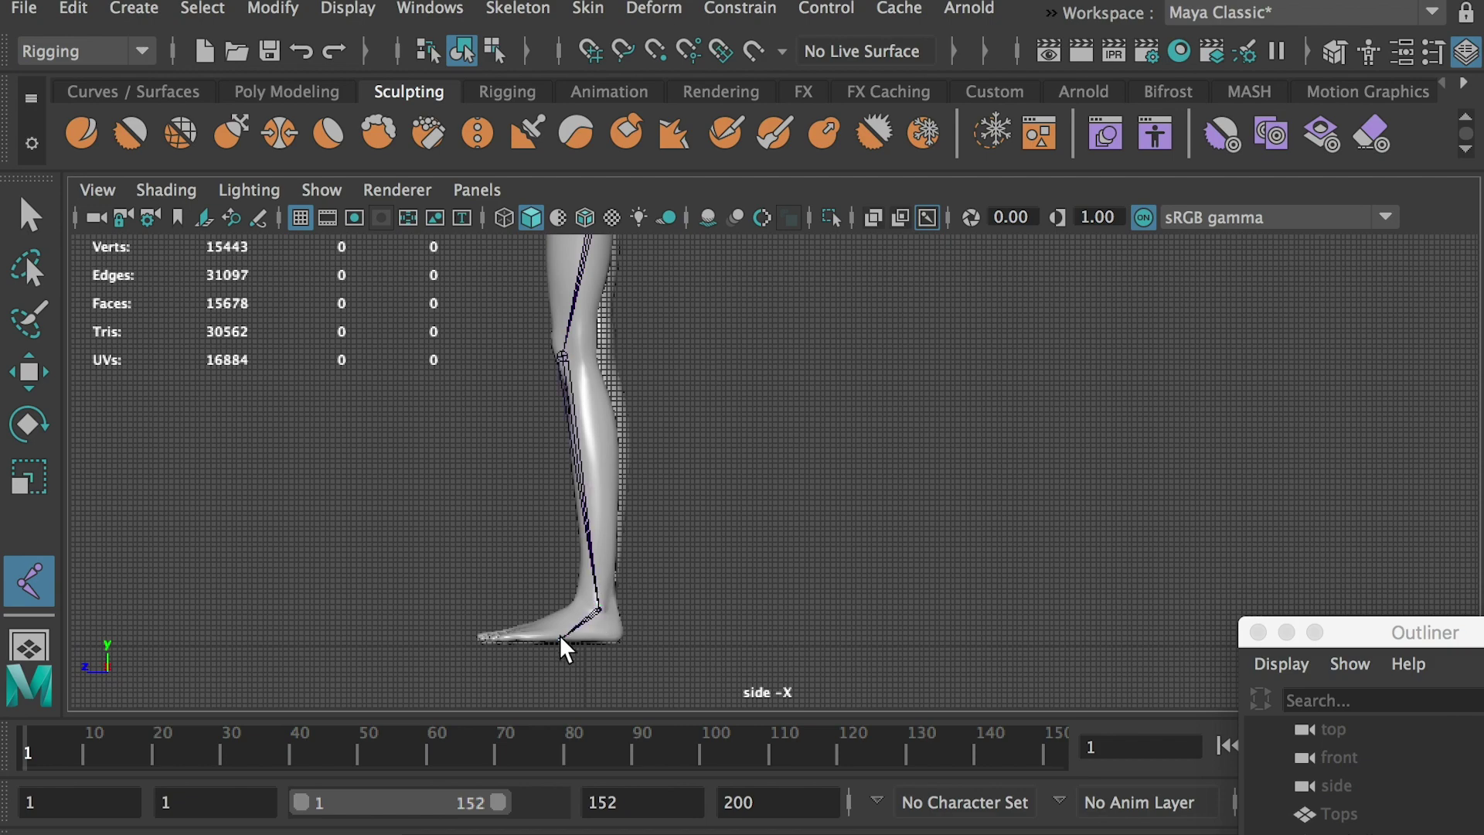
drag(557, 635, 549, 636)
key(q)
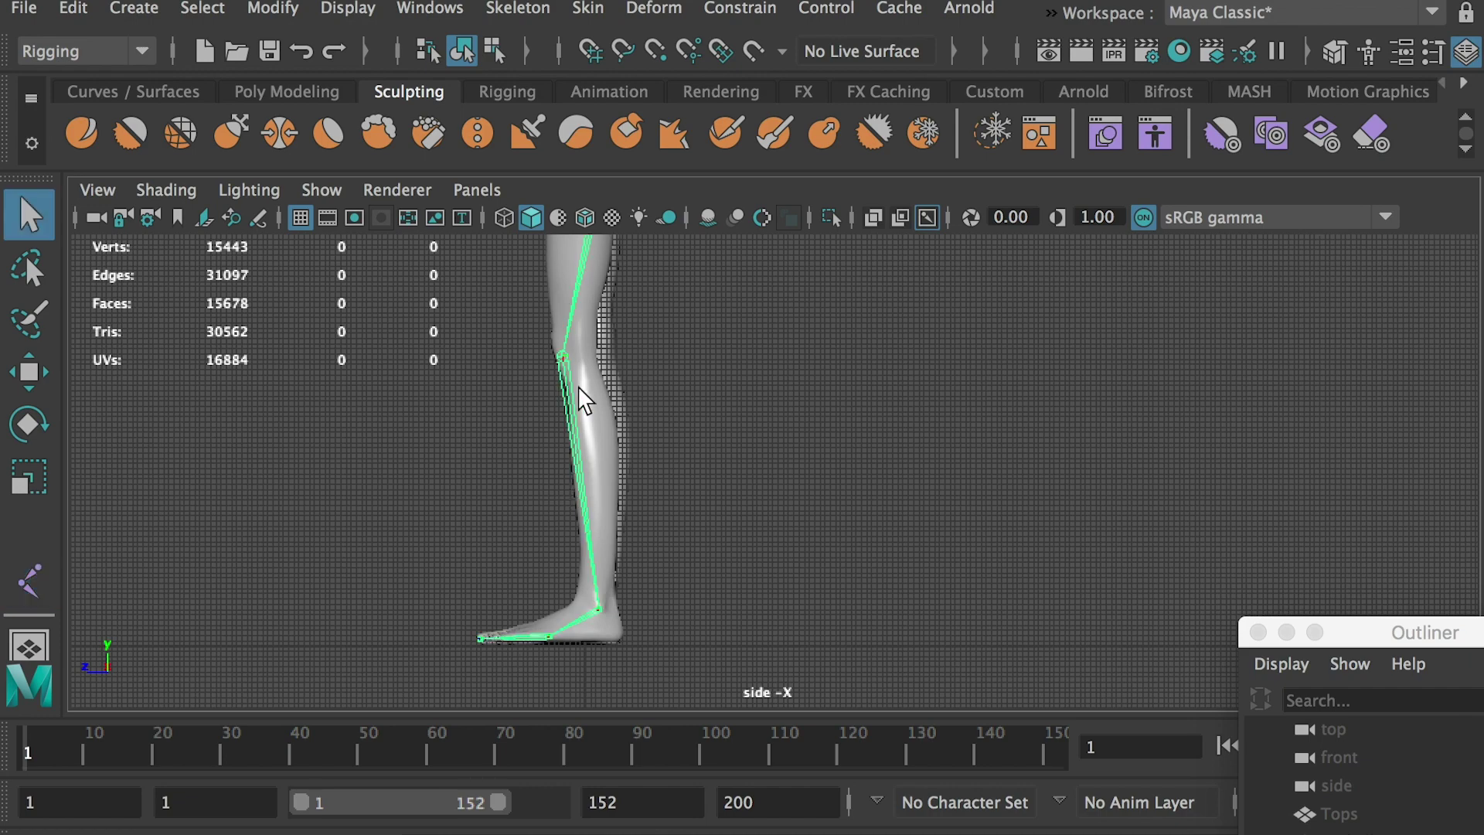
Step: Duplicate the whole leg joint chain from its hip joint and move the copy horizontally to just behind the body
alt+middle_drag(585, 399, 545, 487)
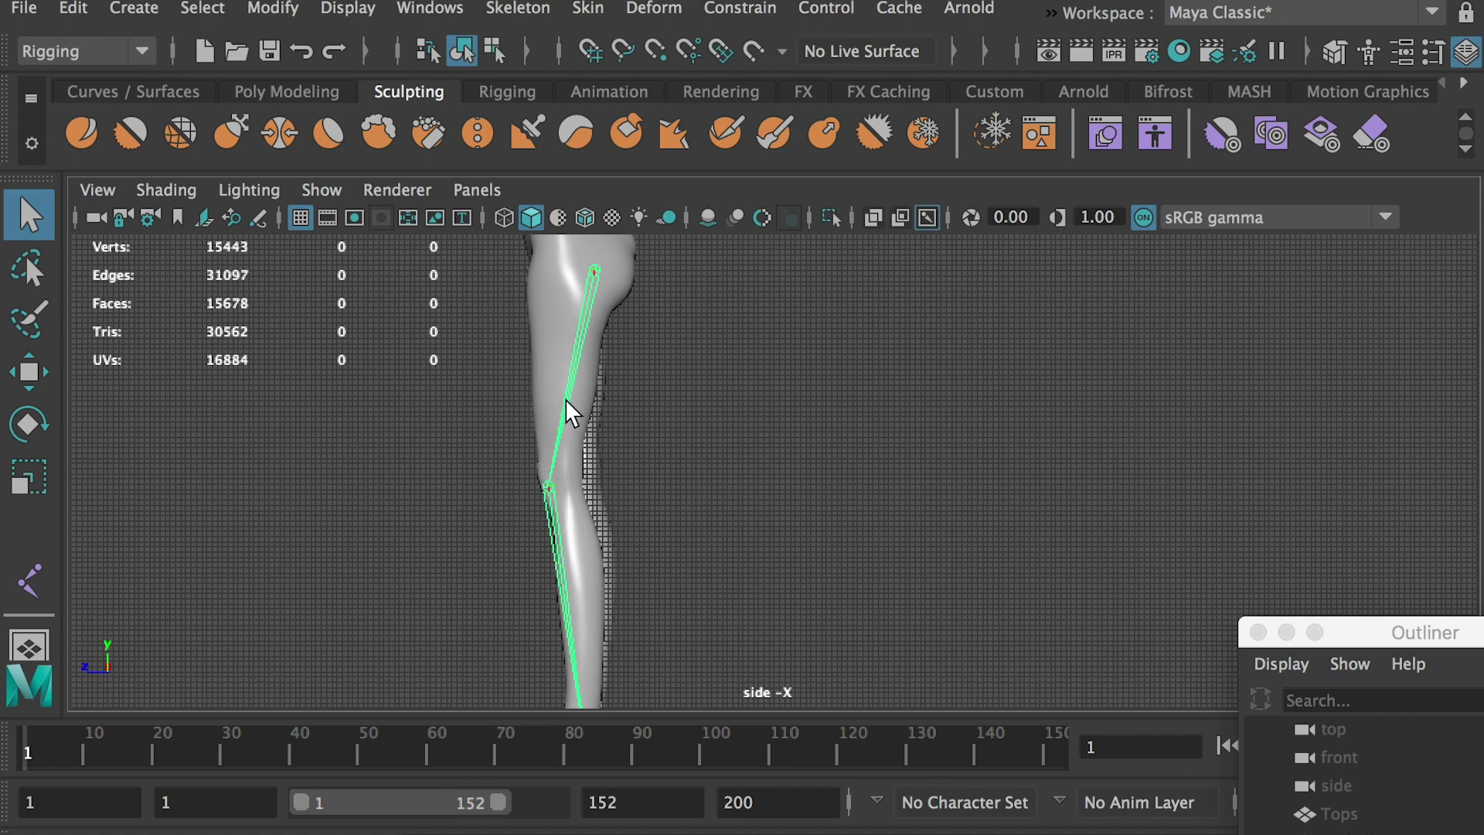
alt+drag(590, 646, 647, 583)
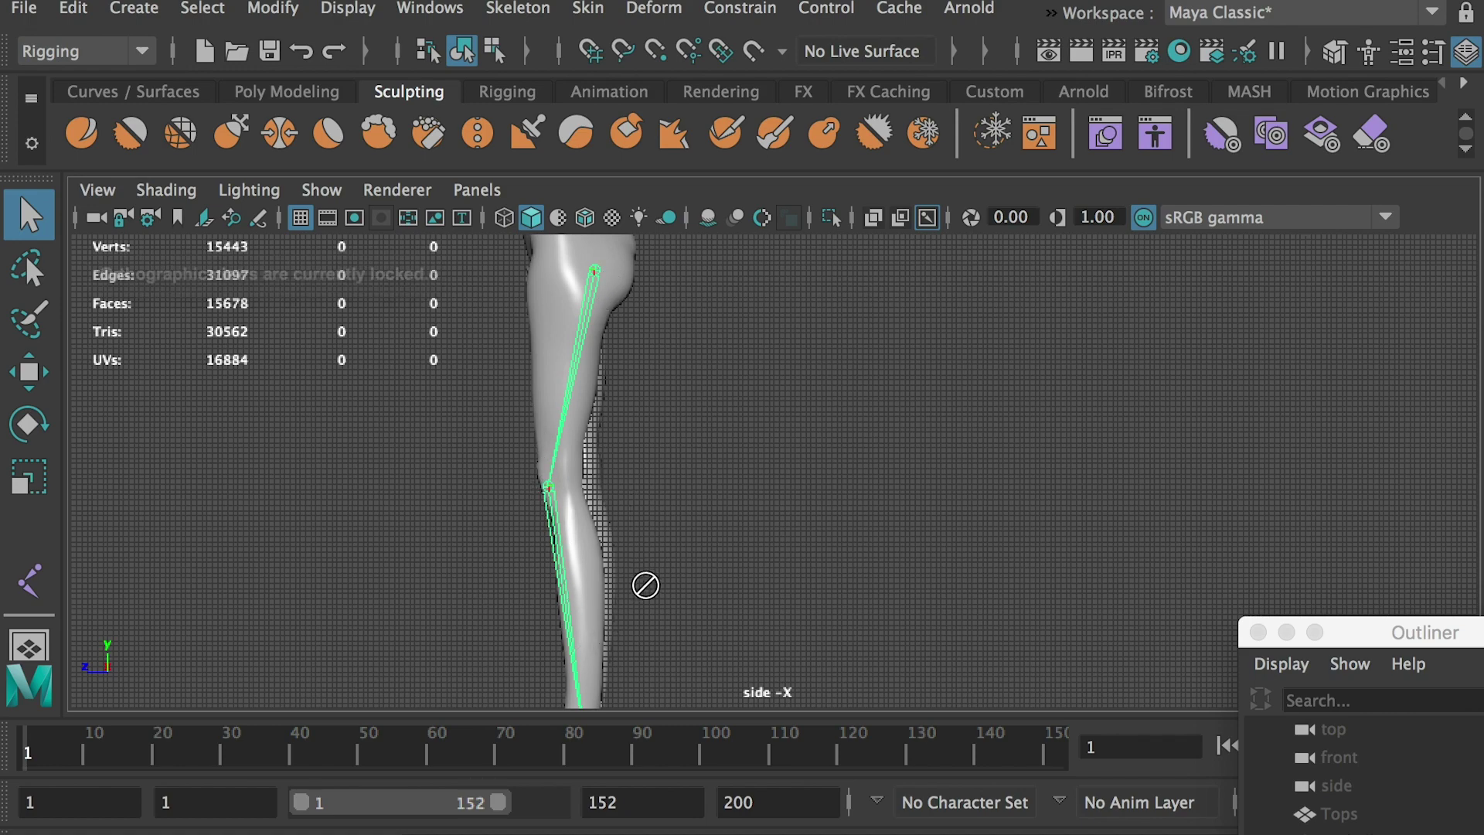
alt+right_drag(667, 473, 584, 431)
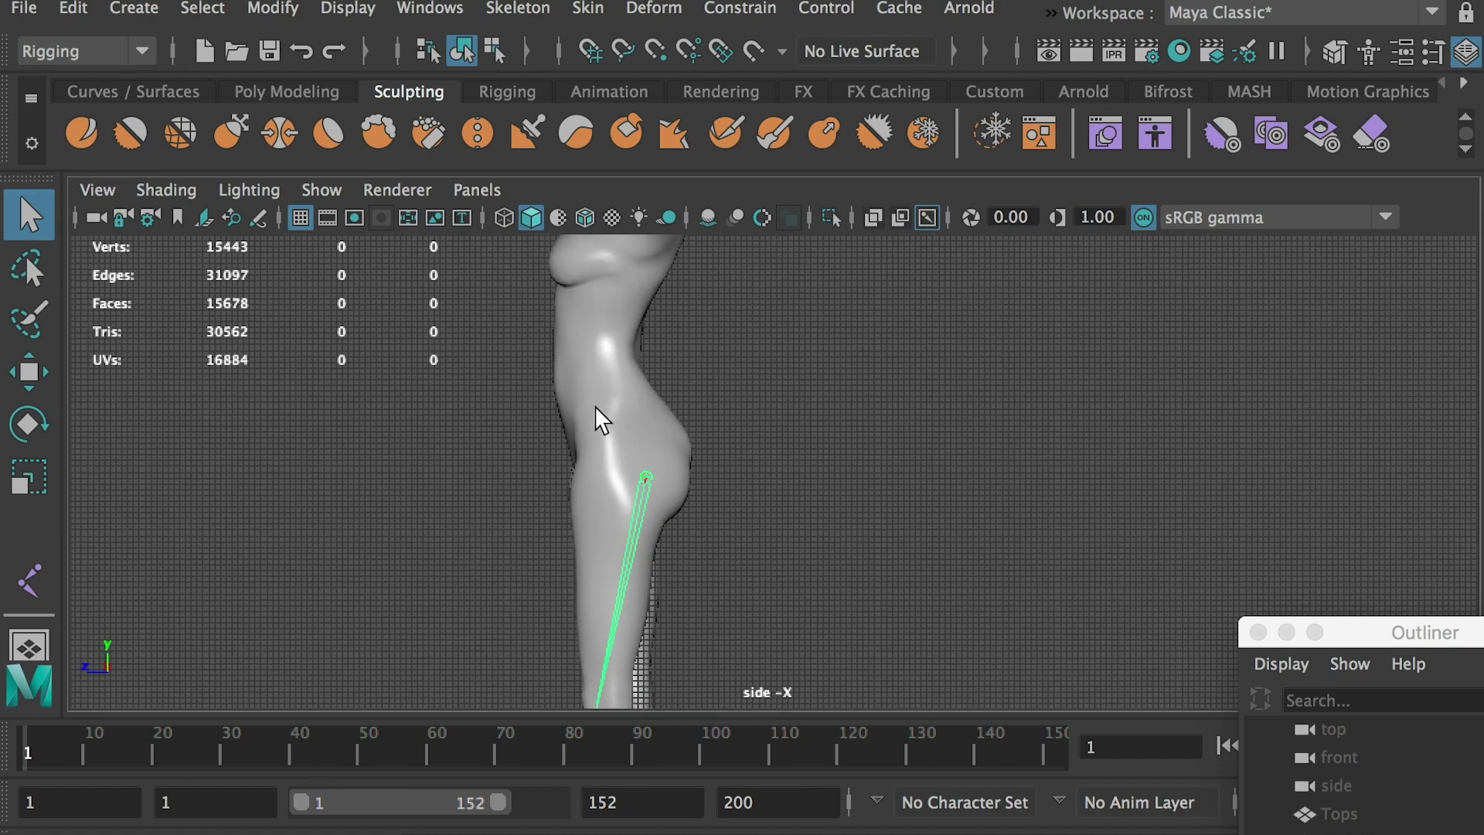
alt+middle_drag(587, 314, 555, 423)
alt+right_drag(541, 415, 729, 586)
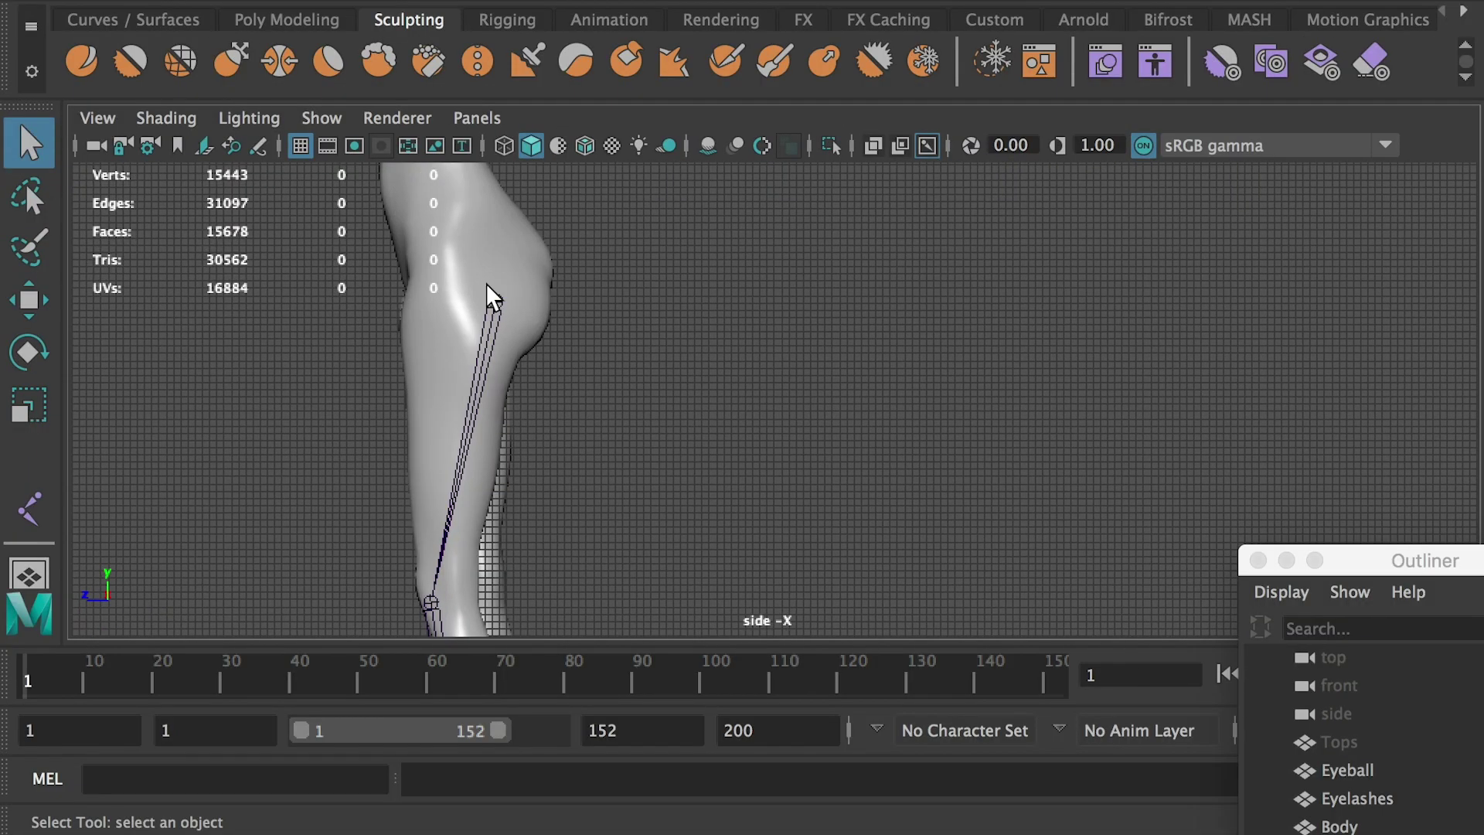
click(495, 303)
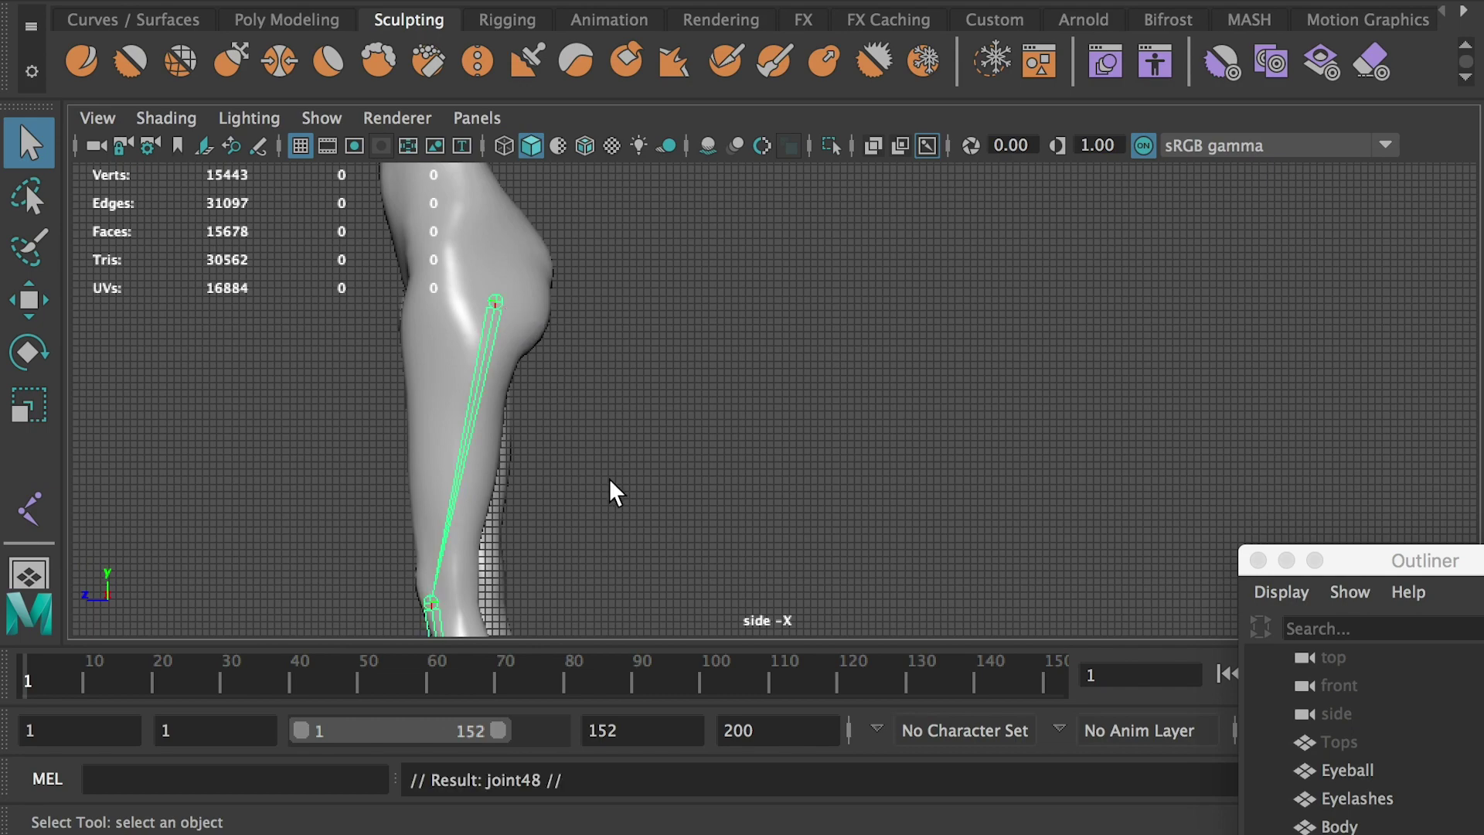
key(w)
drag(390, 303, 628, 315)
alt+right_drag(982, 495, 699, 495)
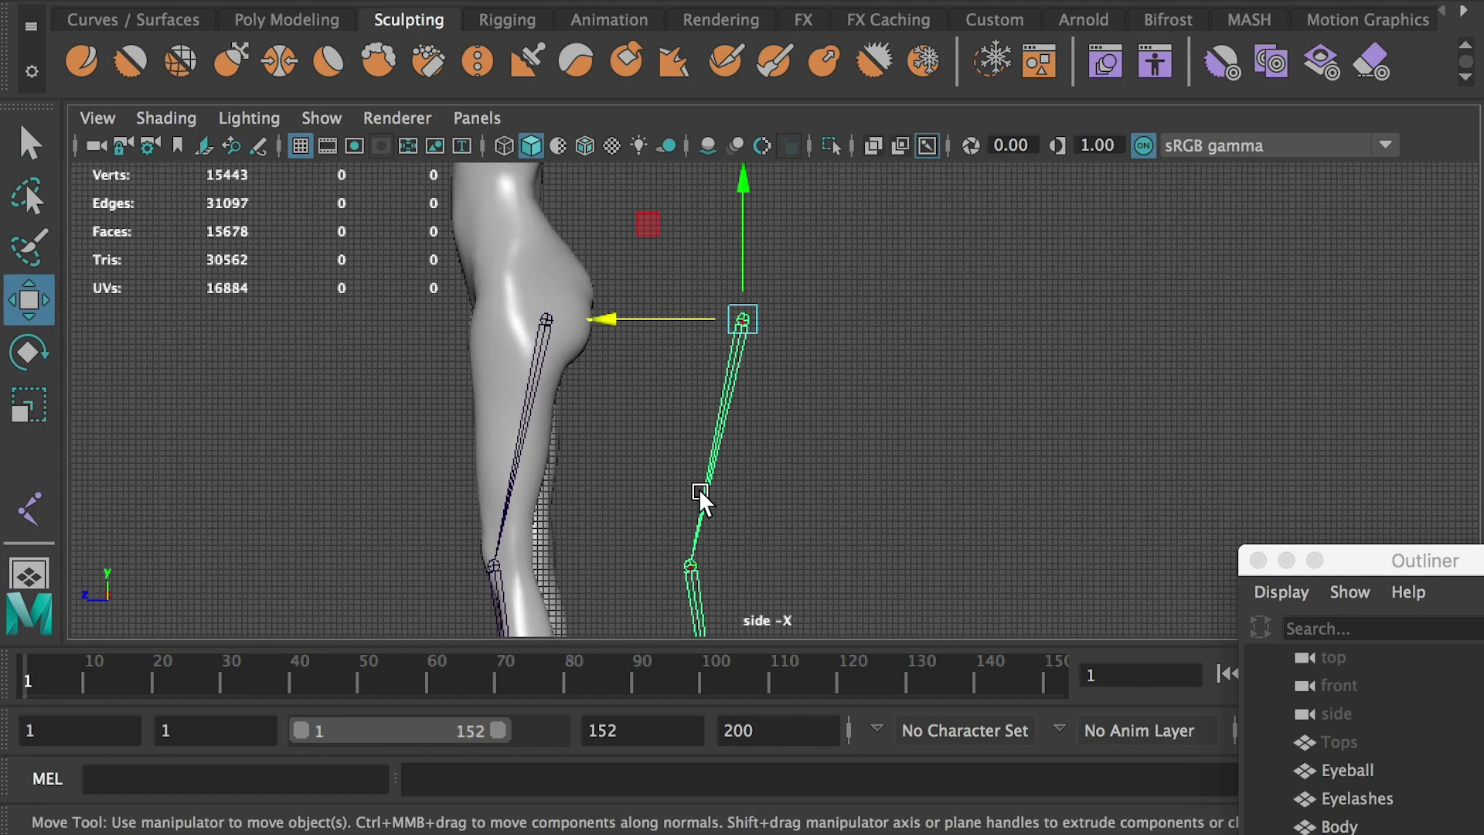
alt+middle_drag(526, 393, 517, 218)
alt+right_drag(885, 437, 768, 358)
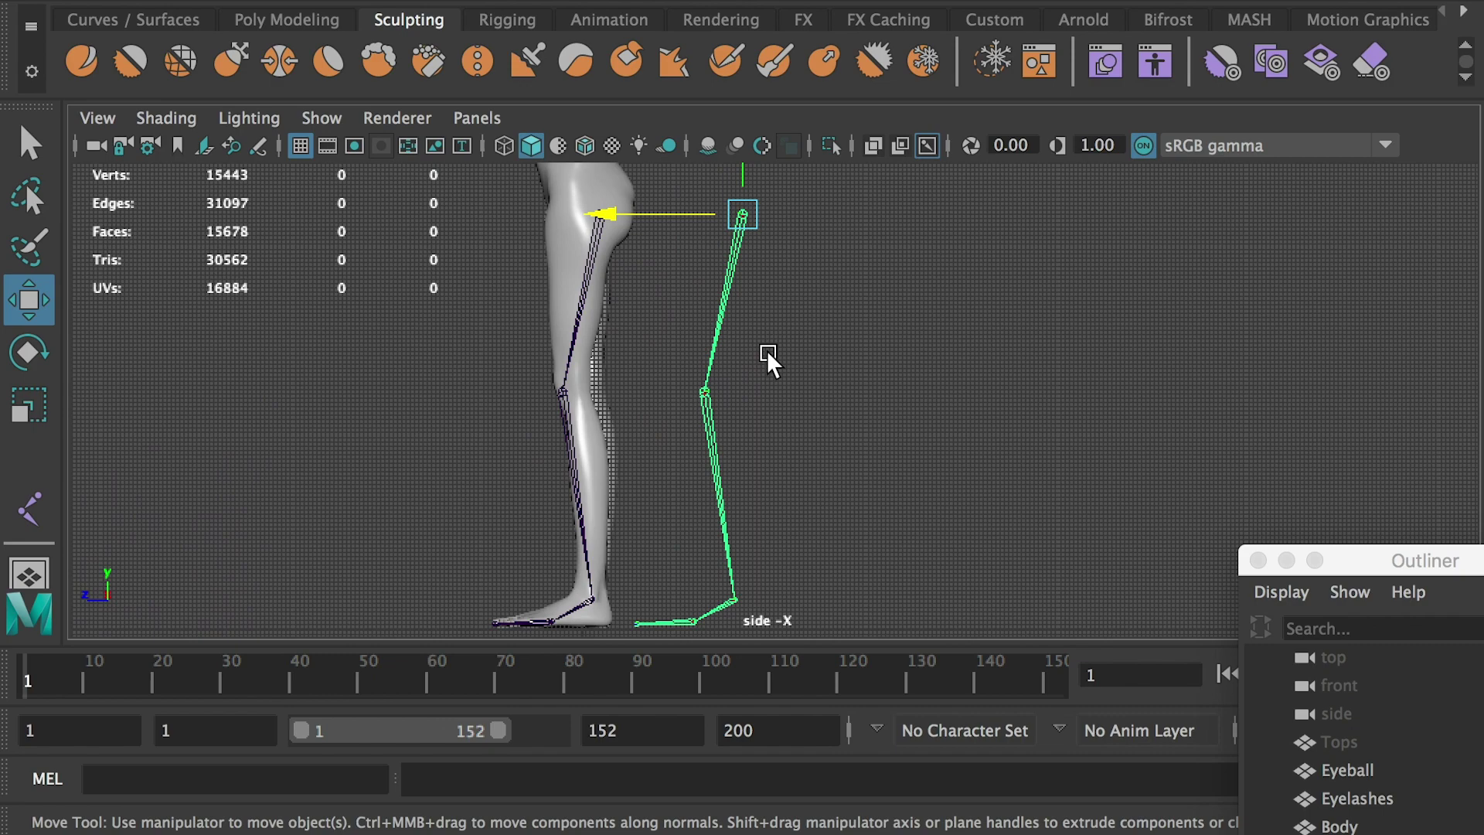
Step: Delete the copied chain from the knee down and select its remaining top joint
click(706, 395)
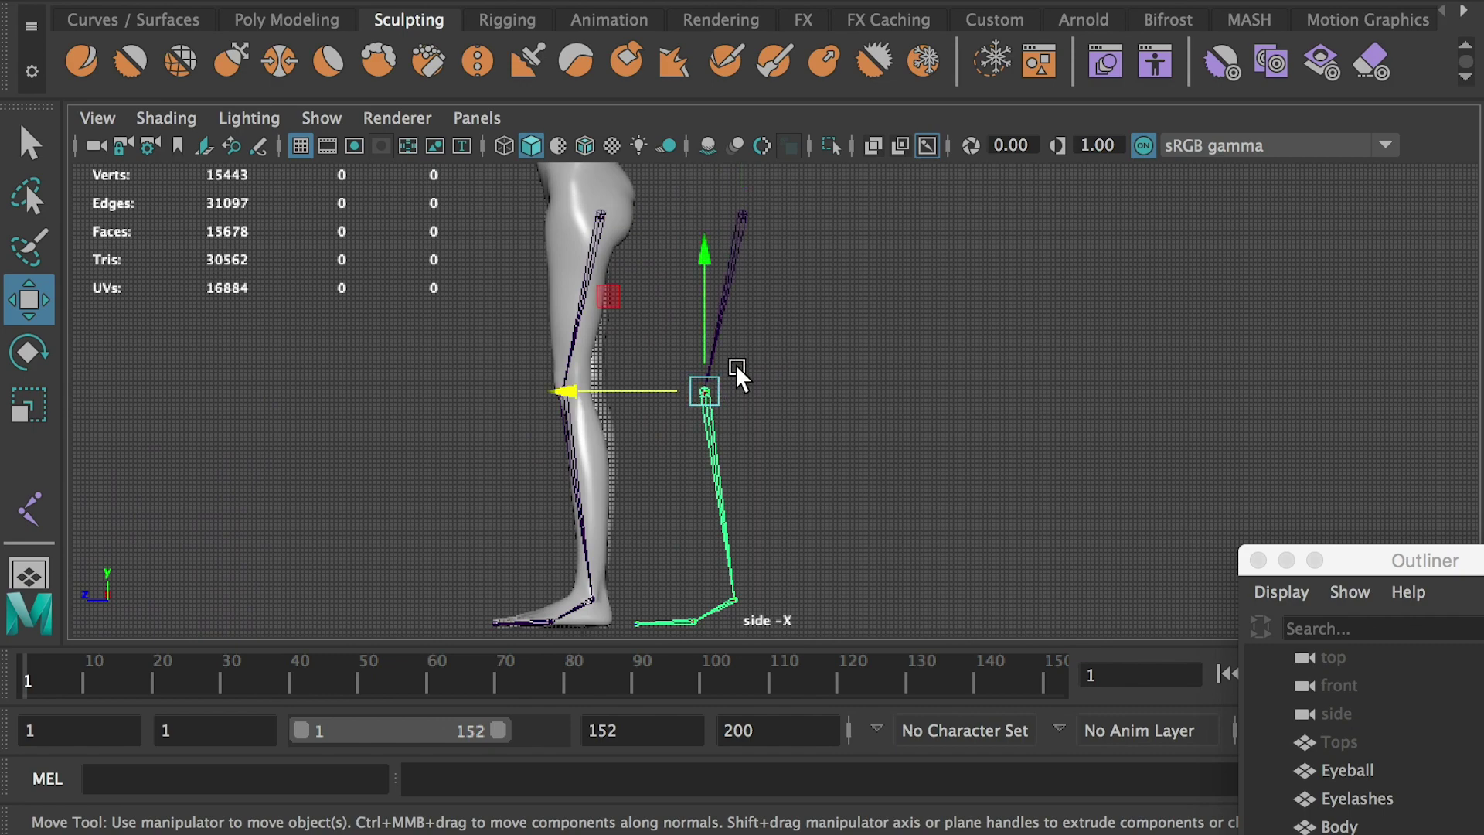
click(722, 239)
drag(721, 195, 785, 256)
Step: Move the single copied joint into the pelvis, above and in front of the leg's hip joint, and return to the perspective view
alt+middle_drag(621, 202, 619, 354)
alt+right_drag(619, 354, 675, 340)
alt+middle_drag(674, 341, 759, 427)
drag(812, 446, 540, 393)
alt+right_drag(588, 417, 754, 456)
alt+middle_drag(373, 298, 468, 514)
alt+middle_drag(492, 594, 520, 452)
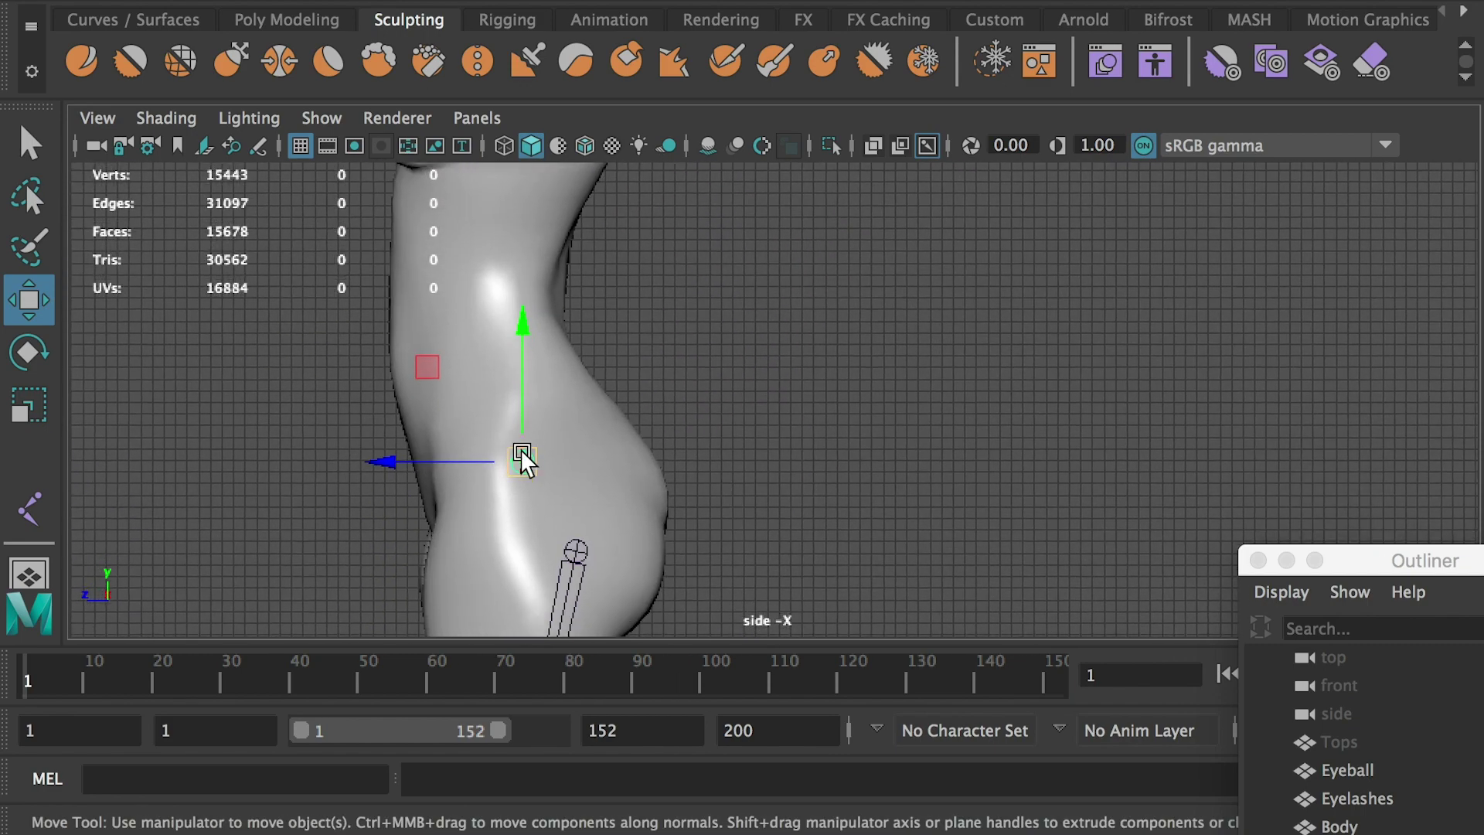
drag(523, 467, 509, 486)
key(space)
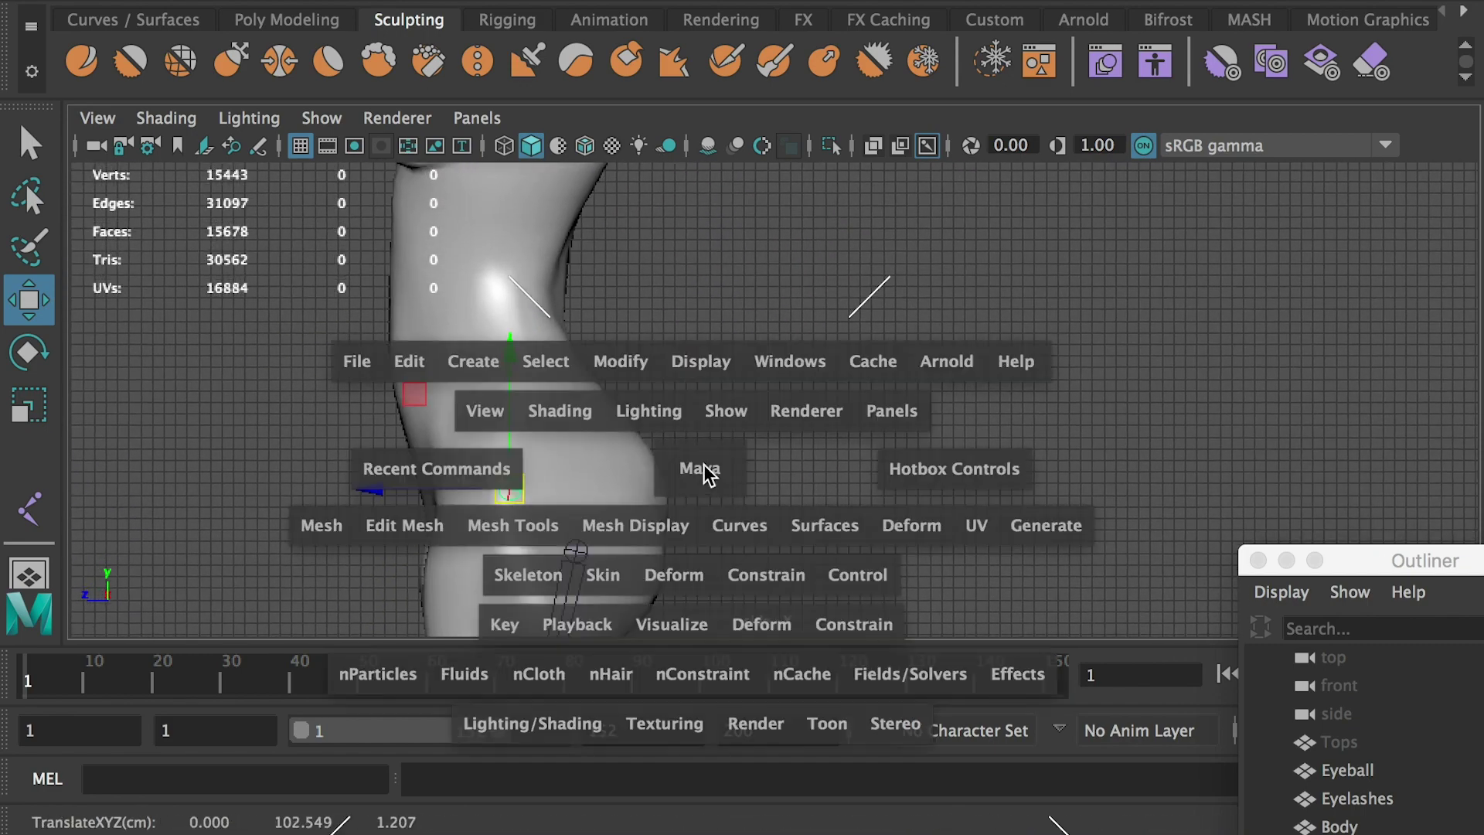
key(space)
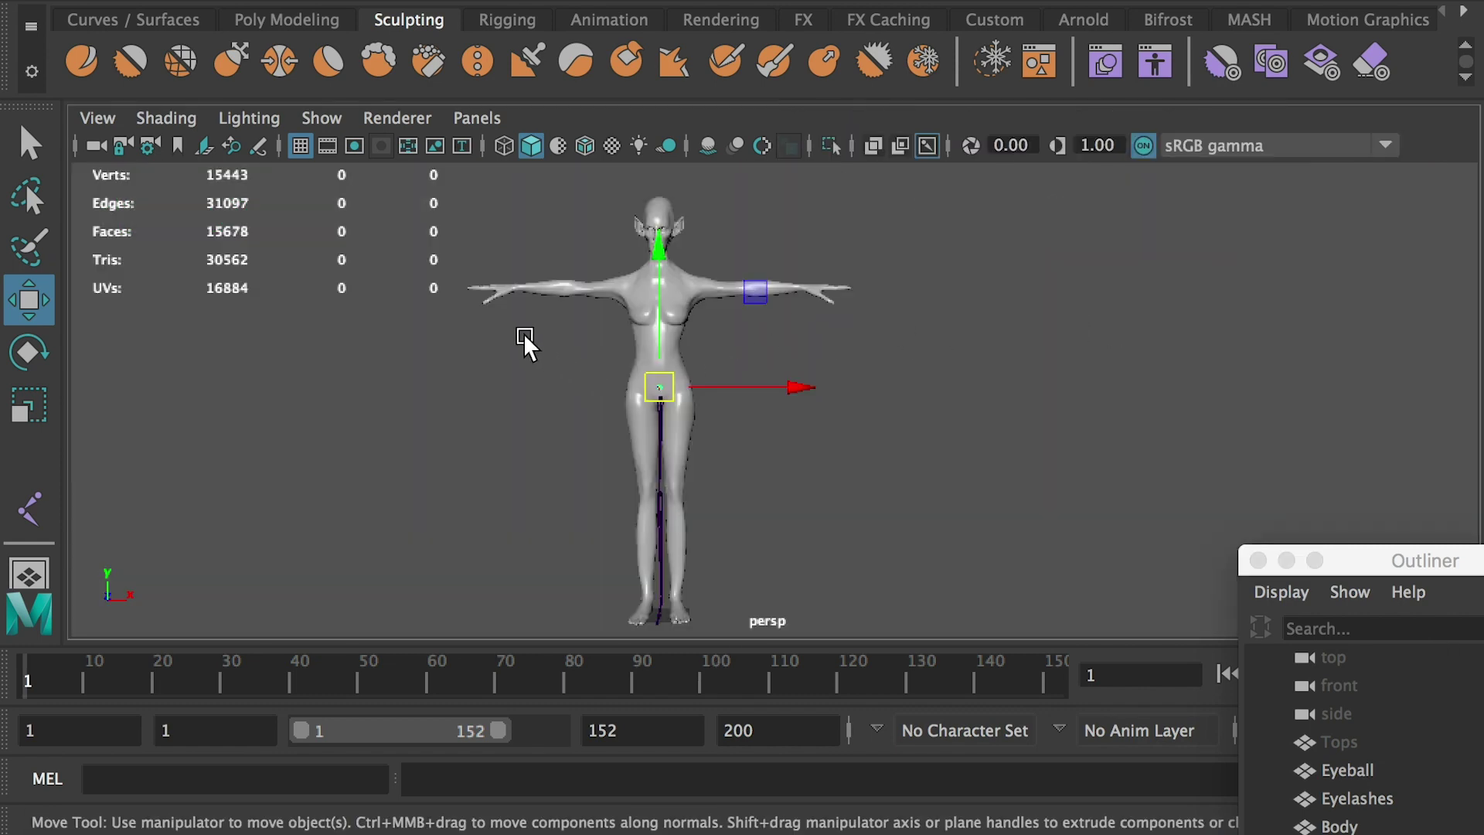
Step: Duplicate the pelvis joint in the side view and place the copy above and slightly forward as the first spine joint
alt+right_drag(523, 334, 667, 460)
alt+right_drag(524, 355, 510, 447)
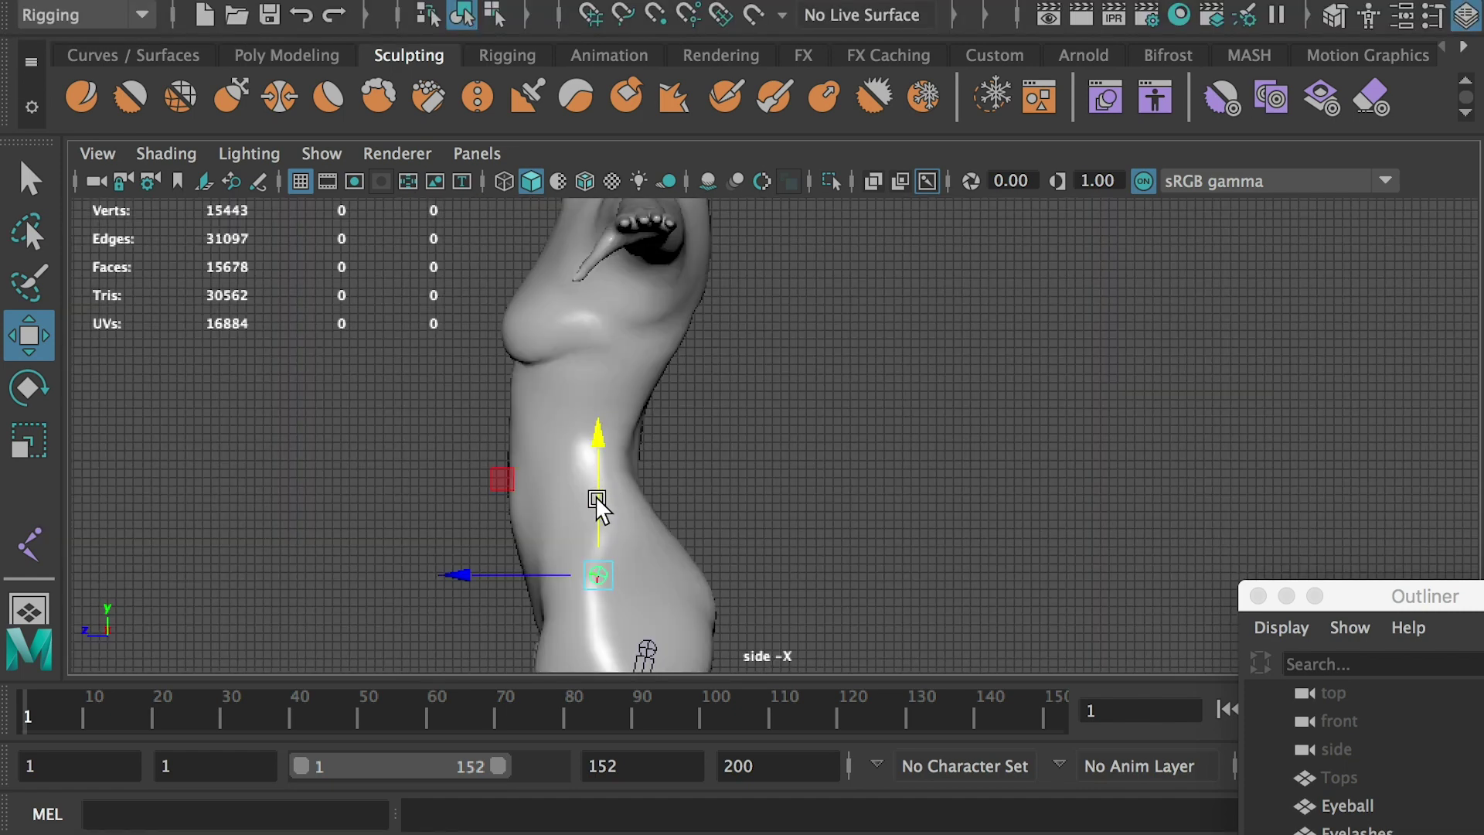
alt+middle_drag(596, 494, 616, 567)
key(ctrl+d)
drag(615, 574, 614, 492)
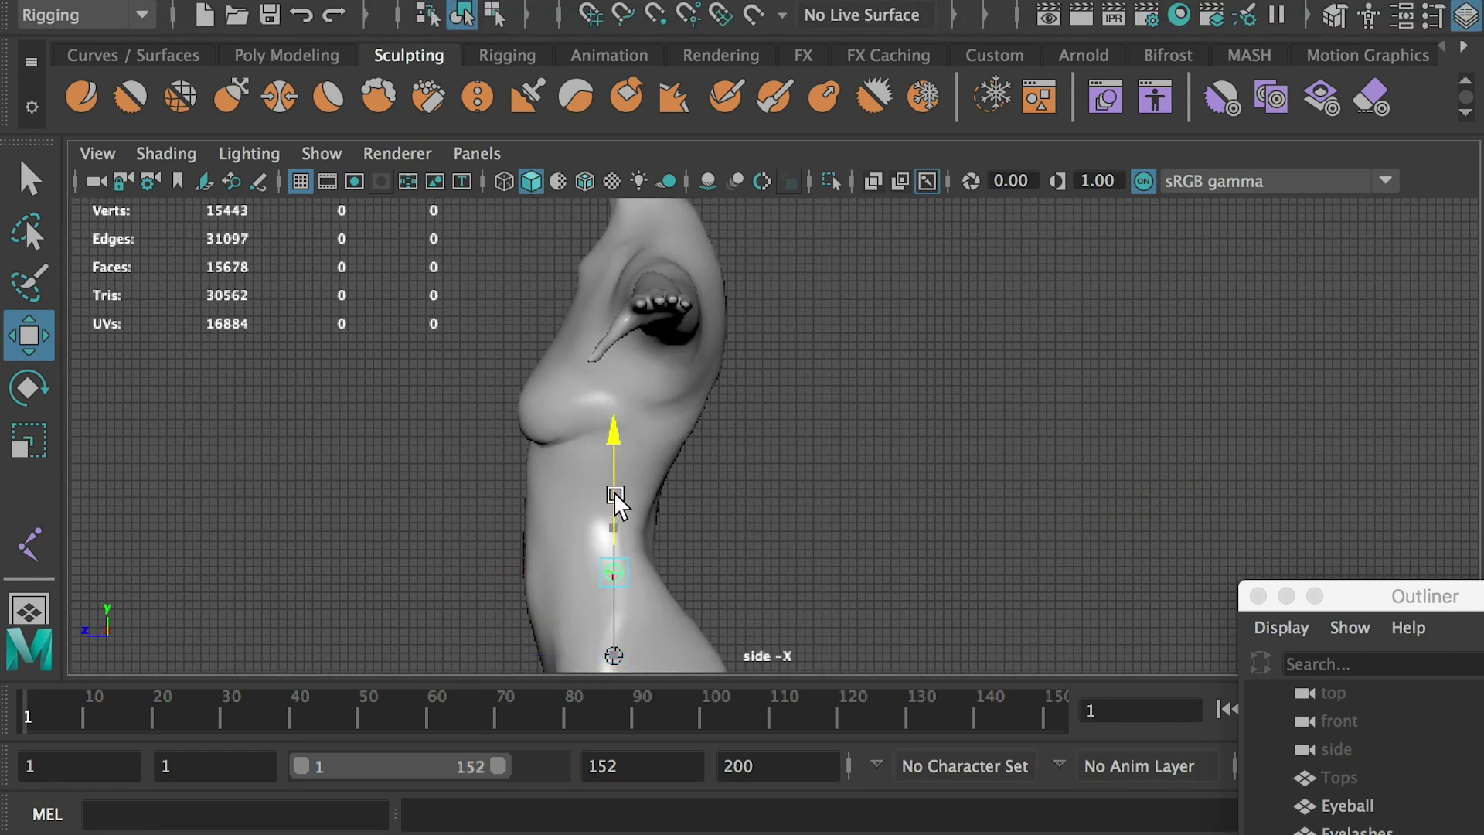
drag(560, 564, 517, 569)
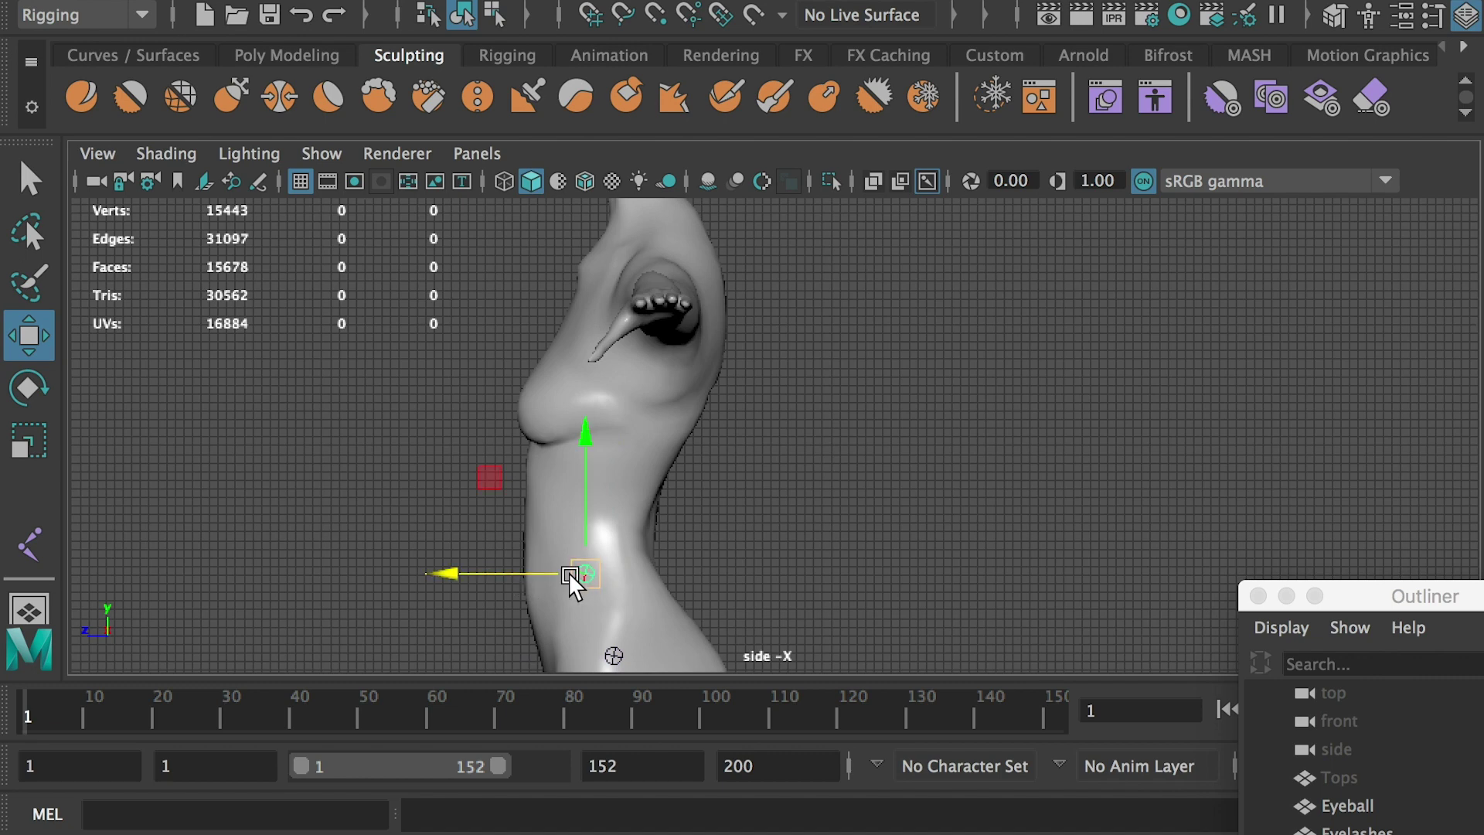
Step: Duplicate the first spine joint and place the copy above it at the waist, slightly further back
click(587, 496)
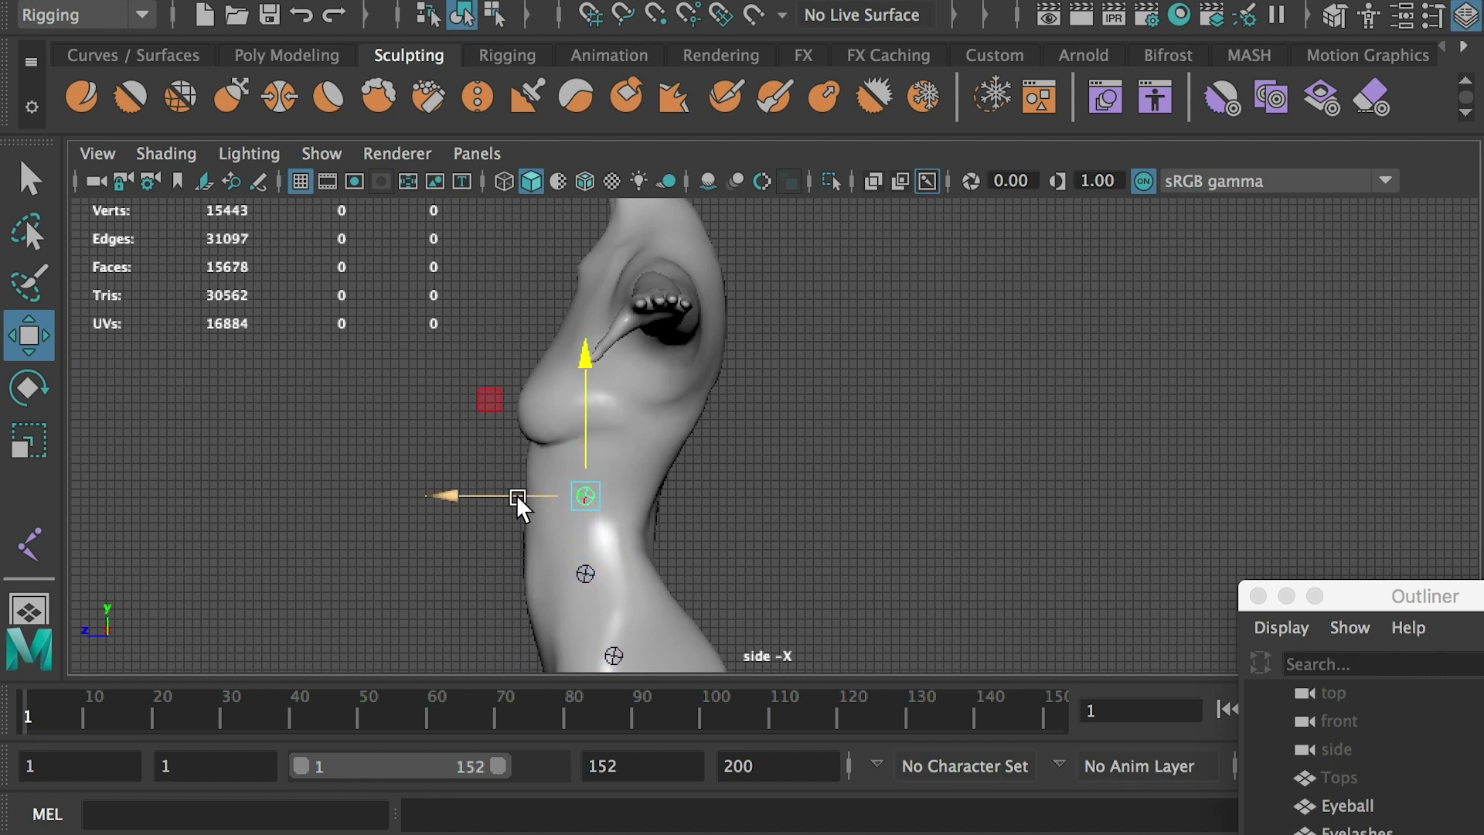
drag(516, 495, 522, 495)
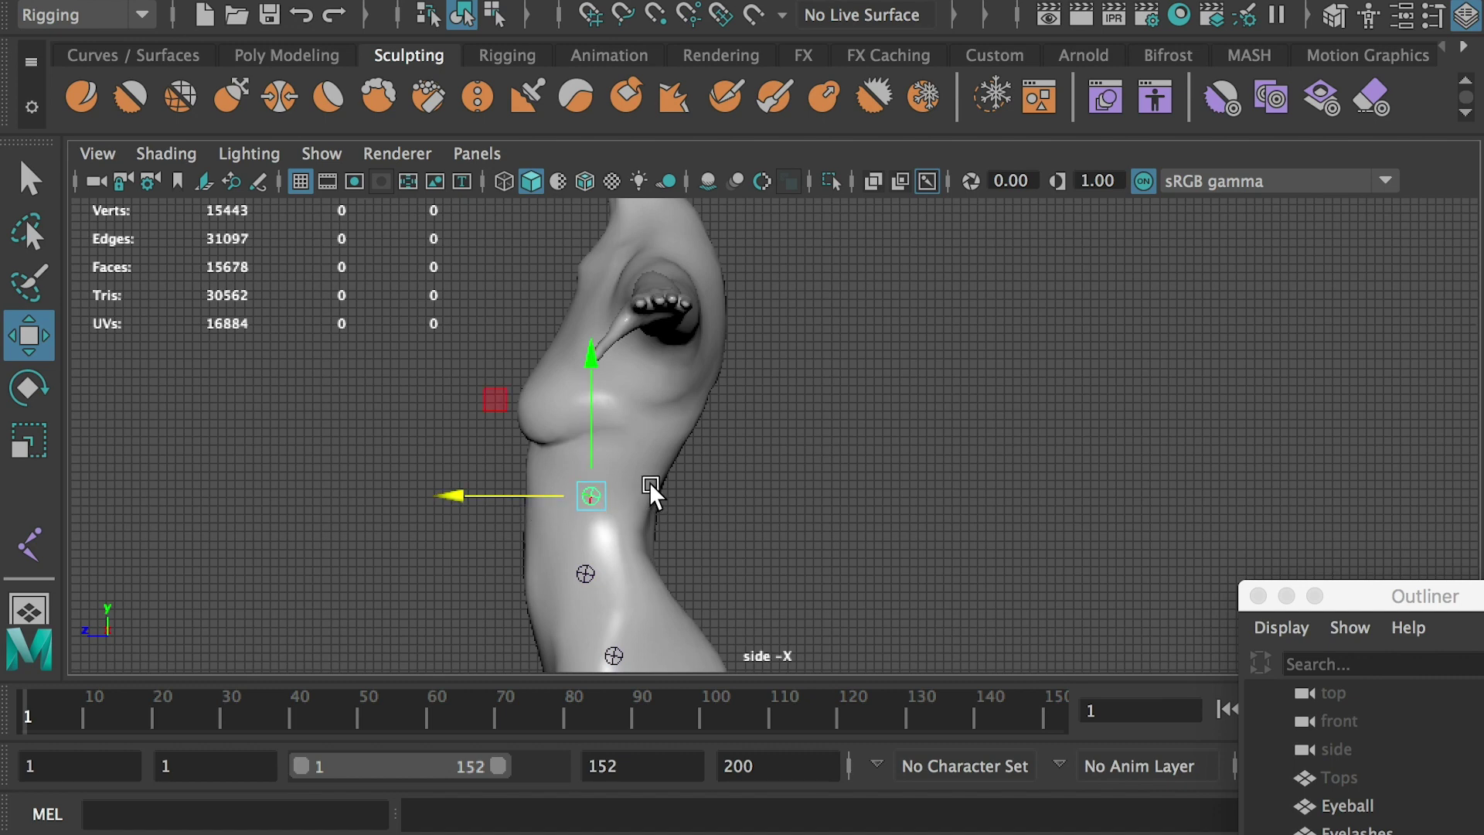
alt+middle_drag(650, 484, 631, 546)
drag(567, 495, 570, 478)
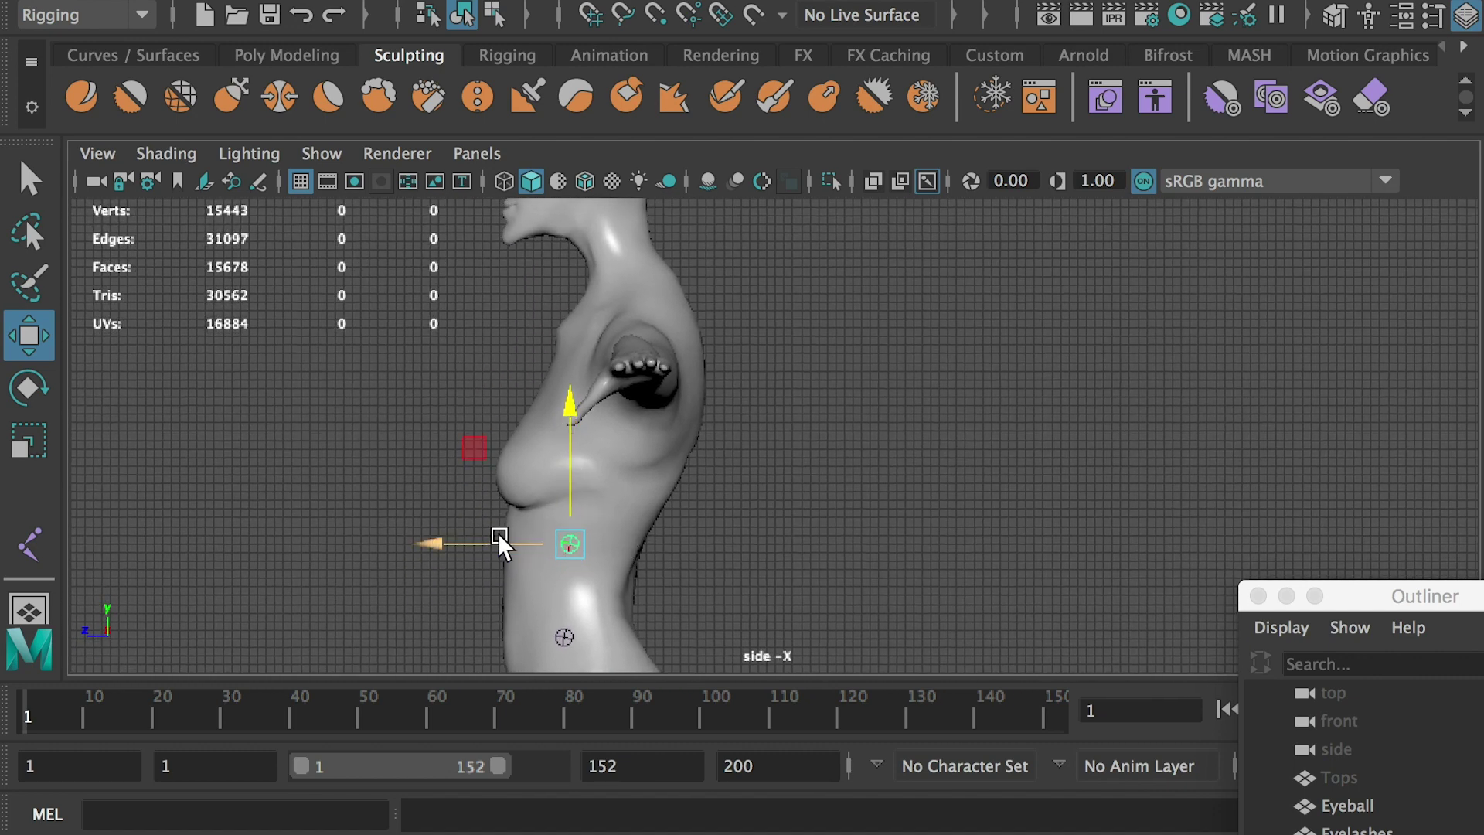
drag(499, 541, 499, 537)
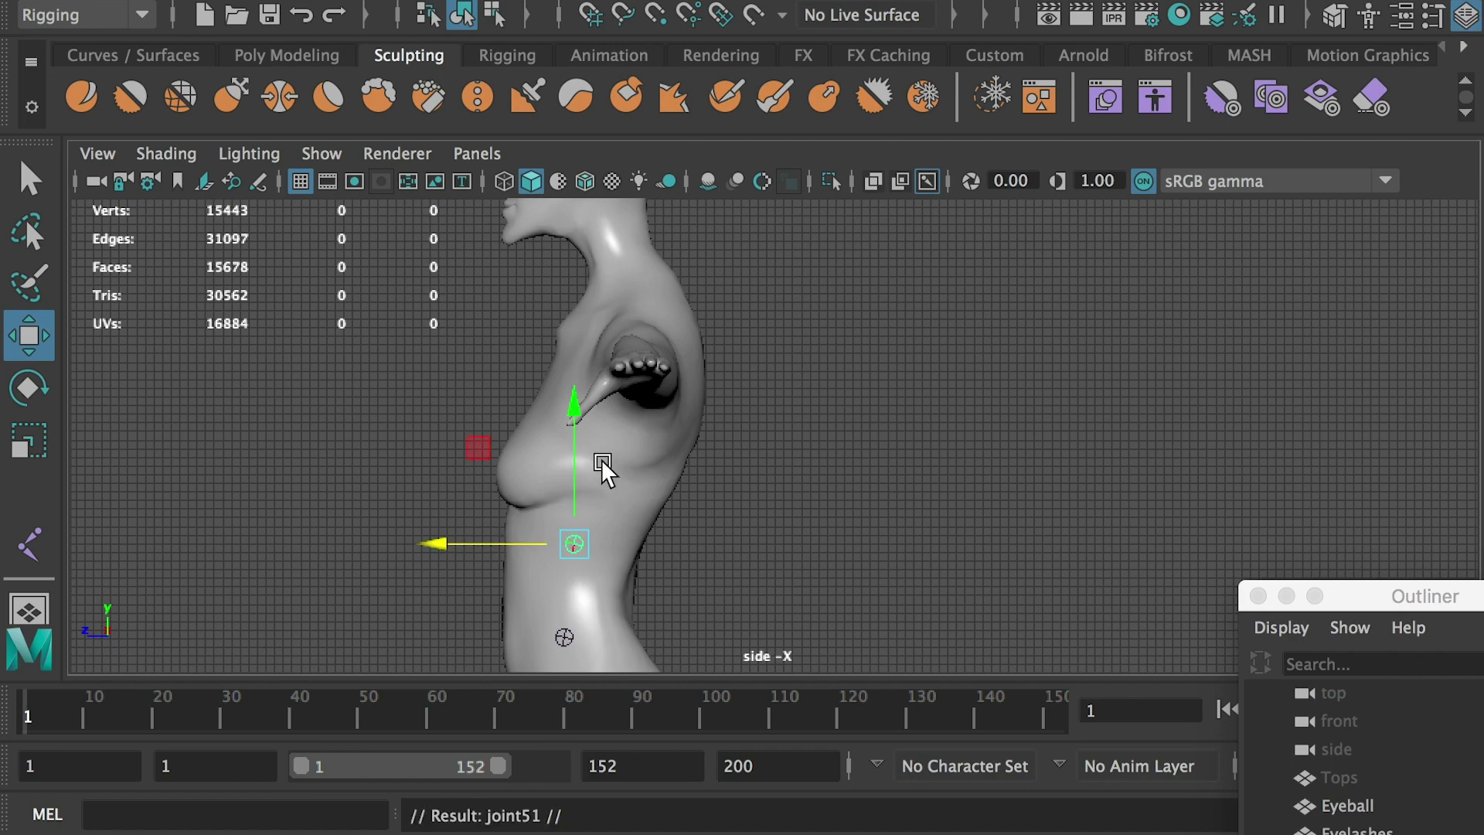
Step: Duplicate the waist joint and move the copy up and back into the chest
drag(589, 462, 587, 369)
drag(494, 438, 516, 439)
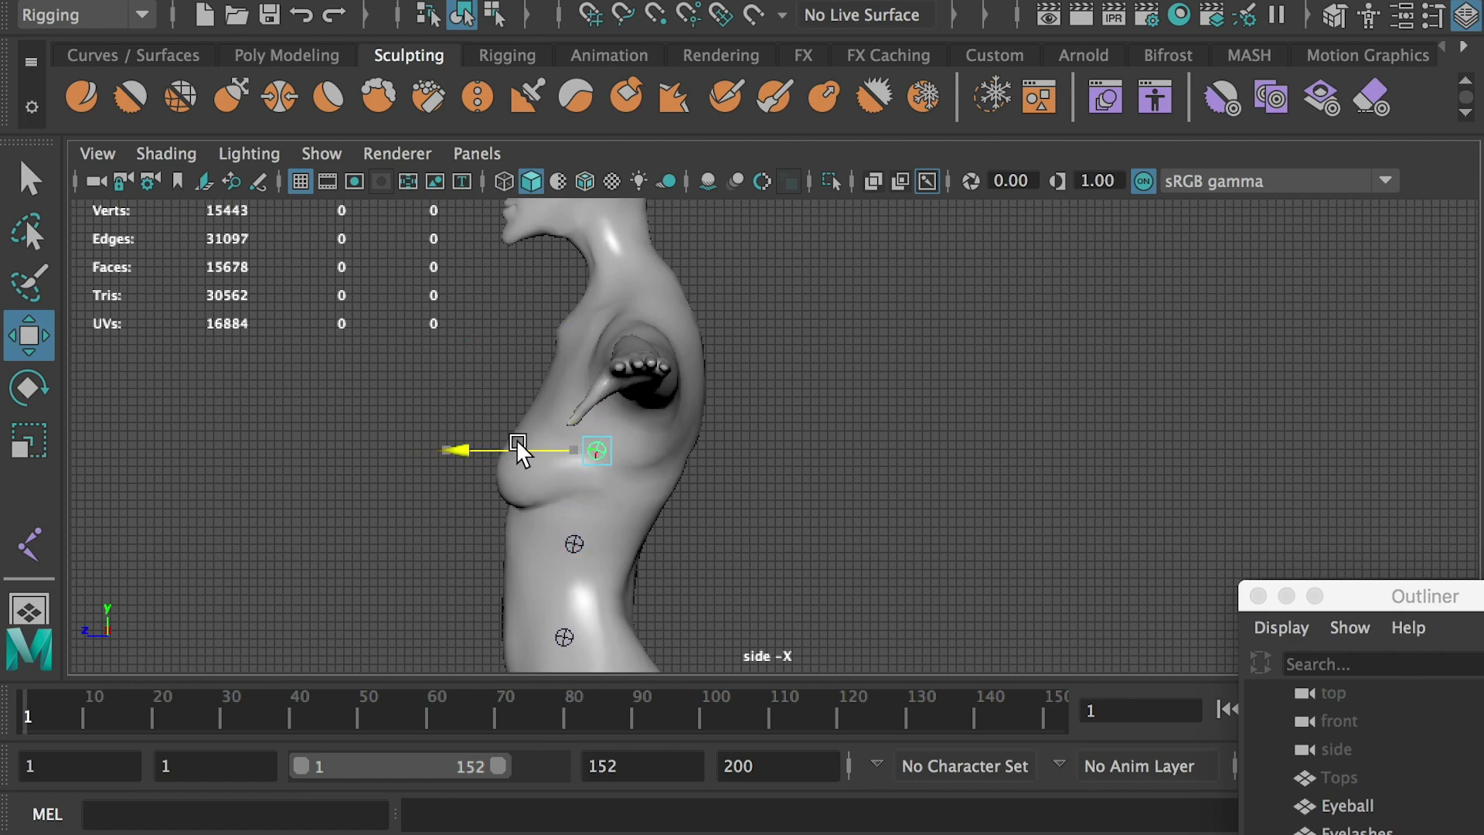
alt+middle_drag(617, 525, 645, 536)
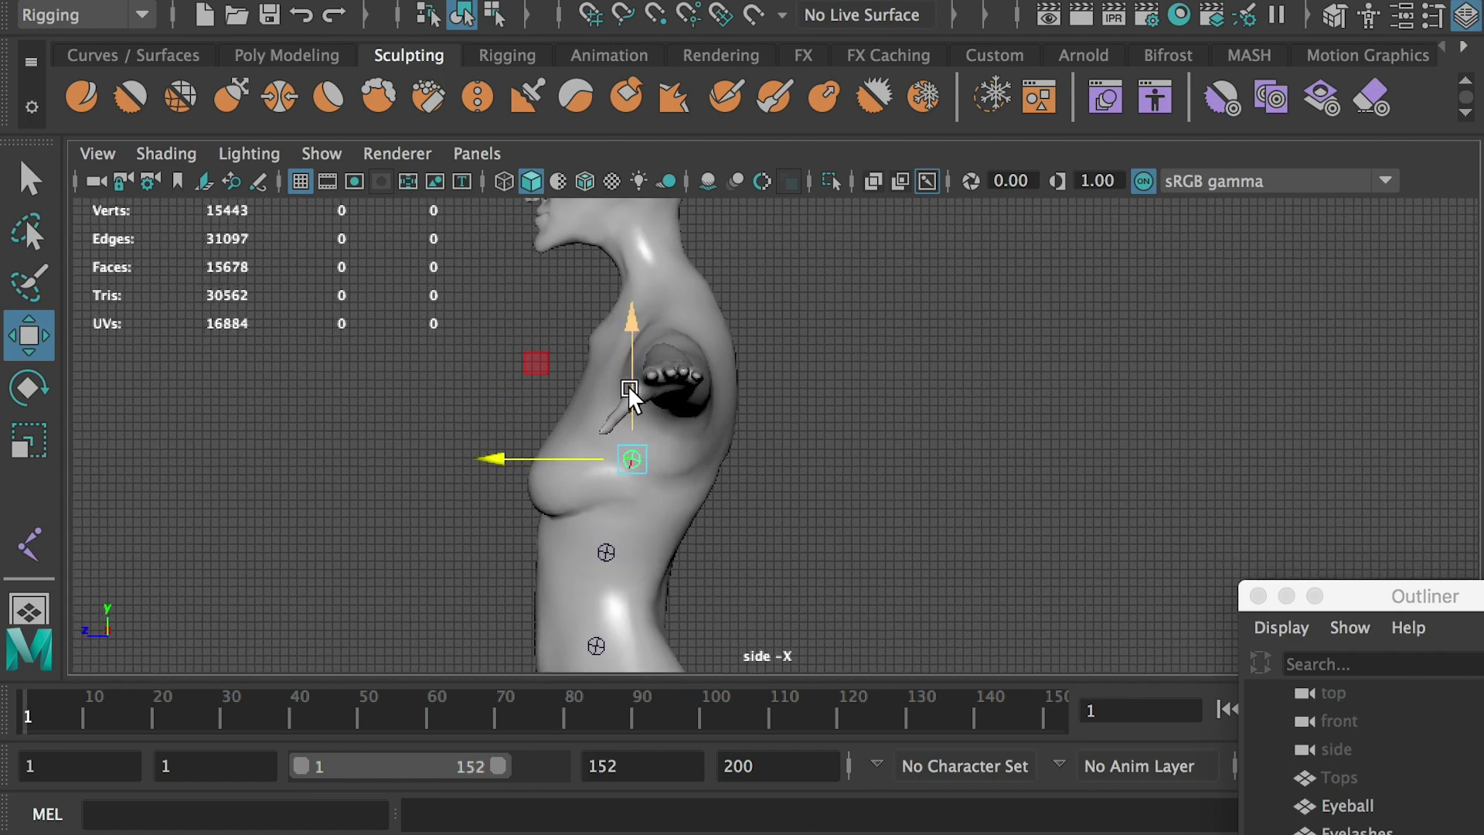
drag(628, 385, 631, 364)
Step: Raise the two spine joints below the chest slightly to even out their spacing
click(606, 552)
drag(613, 468, 606, 449)
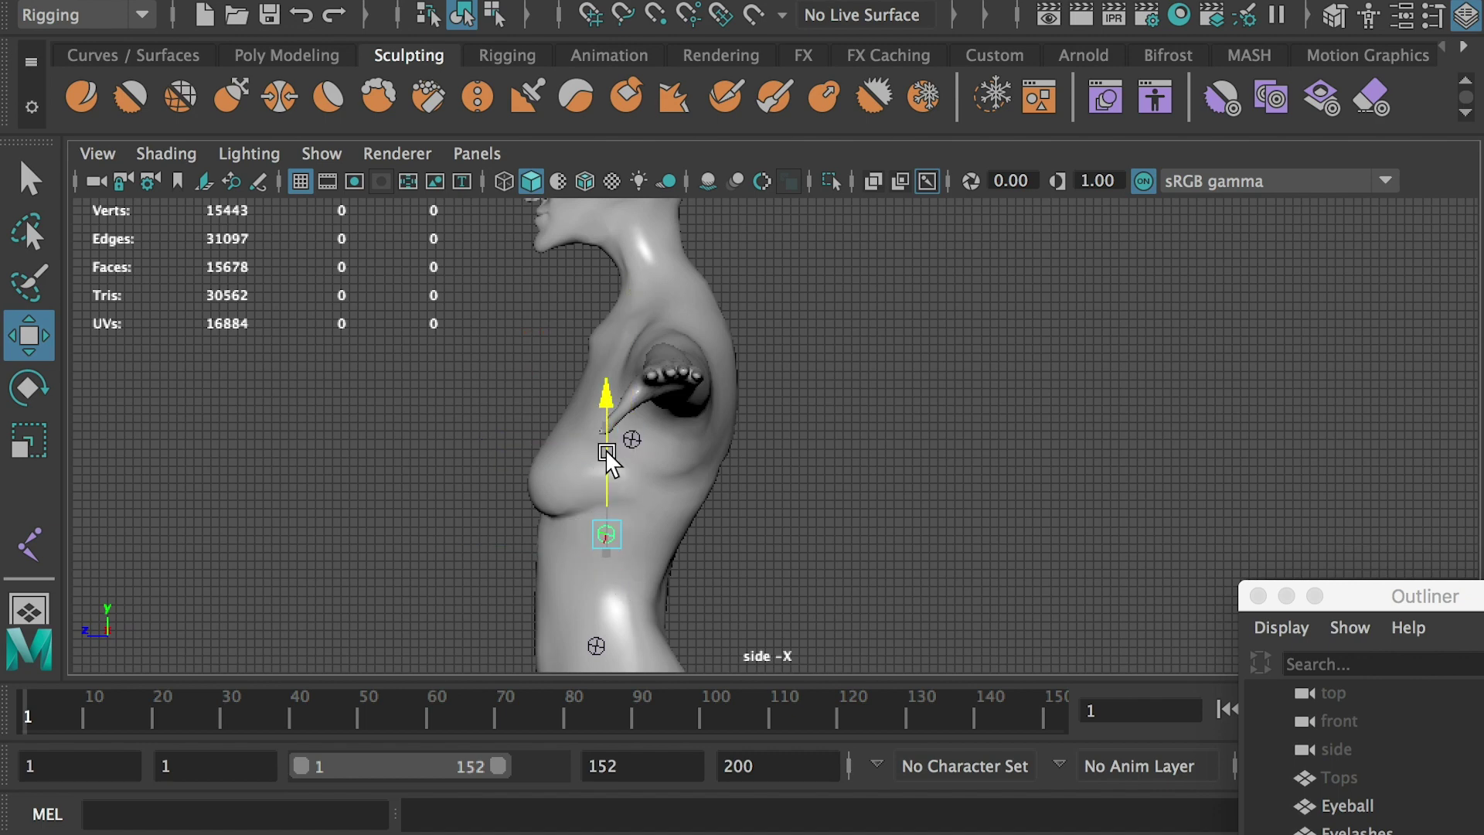
alt+middle_drag(621, 566, 637, 464)
drag(589, 515, 632, 556)
drag(612, 477, 611, 463)
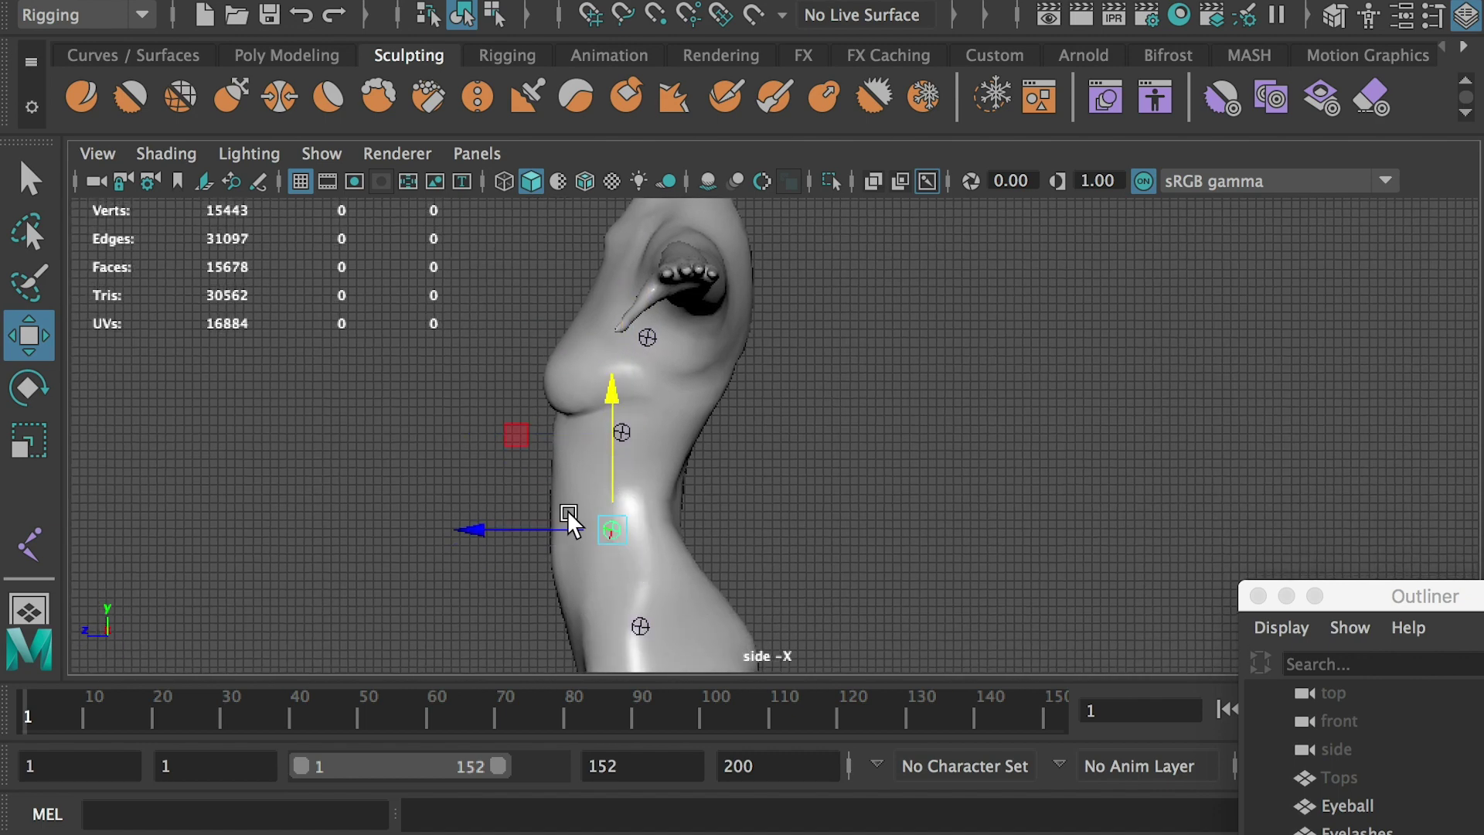
Step: Raise the chest joint slightly, then duplicate it and place the copy at the base of the neck
alt+middle_drag(549, 521, 538, 671)
click(645, 442)
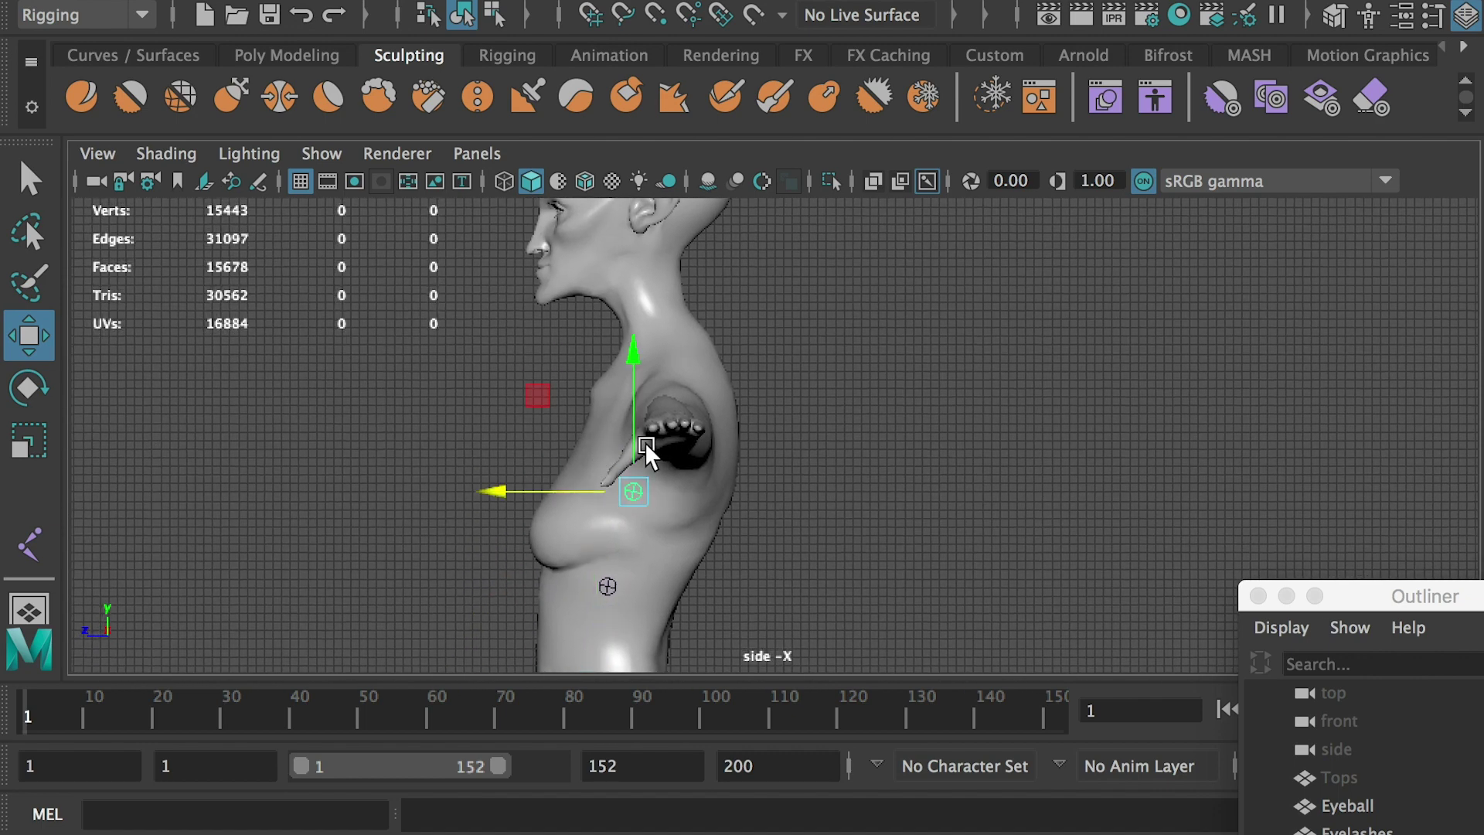
drag(634, 425, 632, 406)
drag(581, 467, 582, 469)
drag(633, 396, 646, 271)
key(ctrl+d)
drag(559, 341, 590, 339)
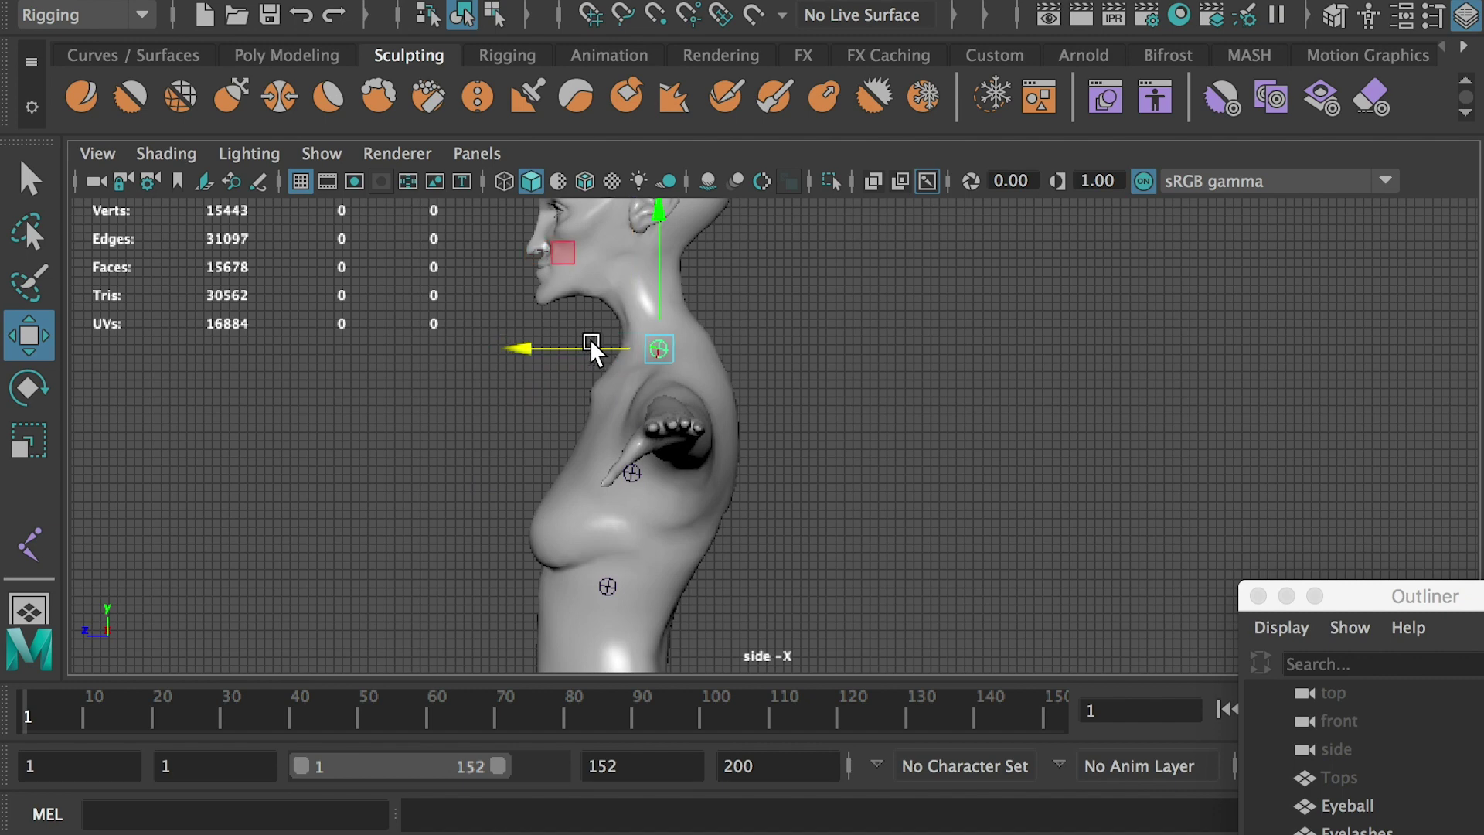
drag(658, 281, 658, 285)
drag(585, 344, 589, 346)
Step: Duplicate the neck joint and position the copy at the base of the head, behind the jaw and below the ear
alt+middle_drag(780, 365, 811, 524)
key(ctrl+d)
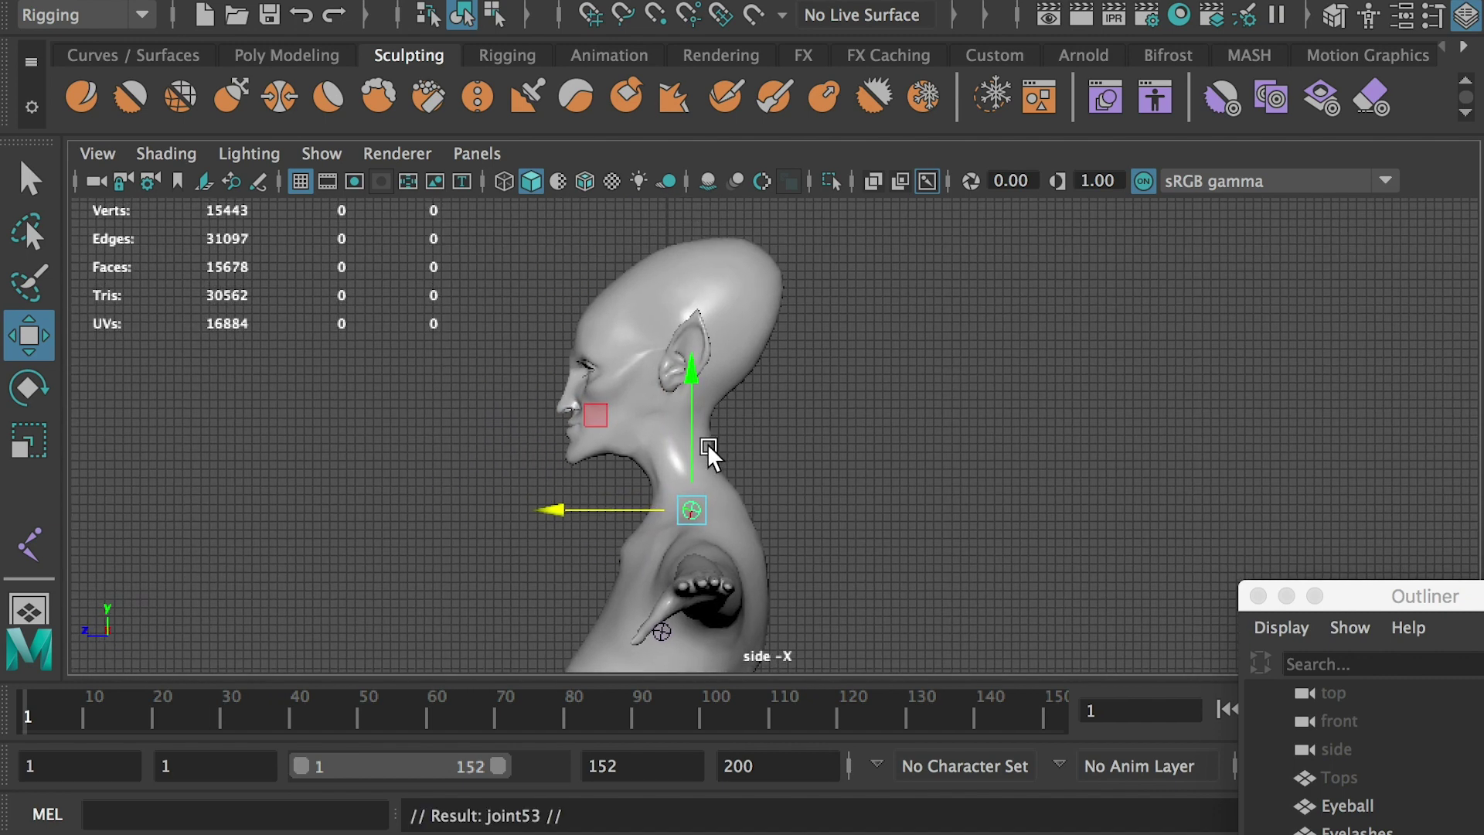
drag(707, 444, 646, 396)
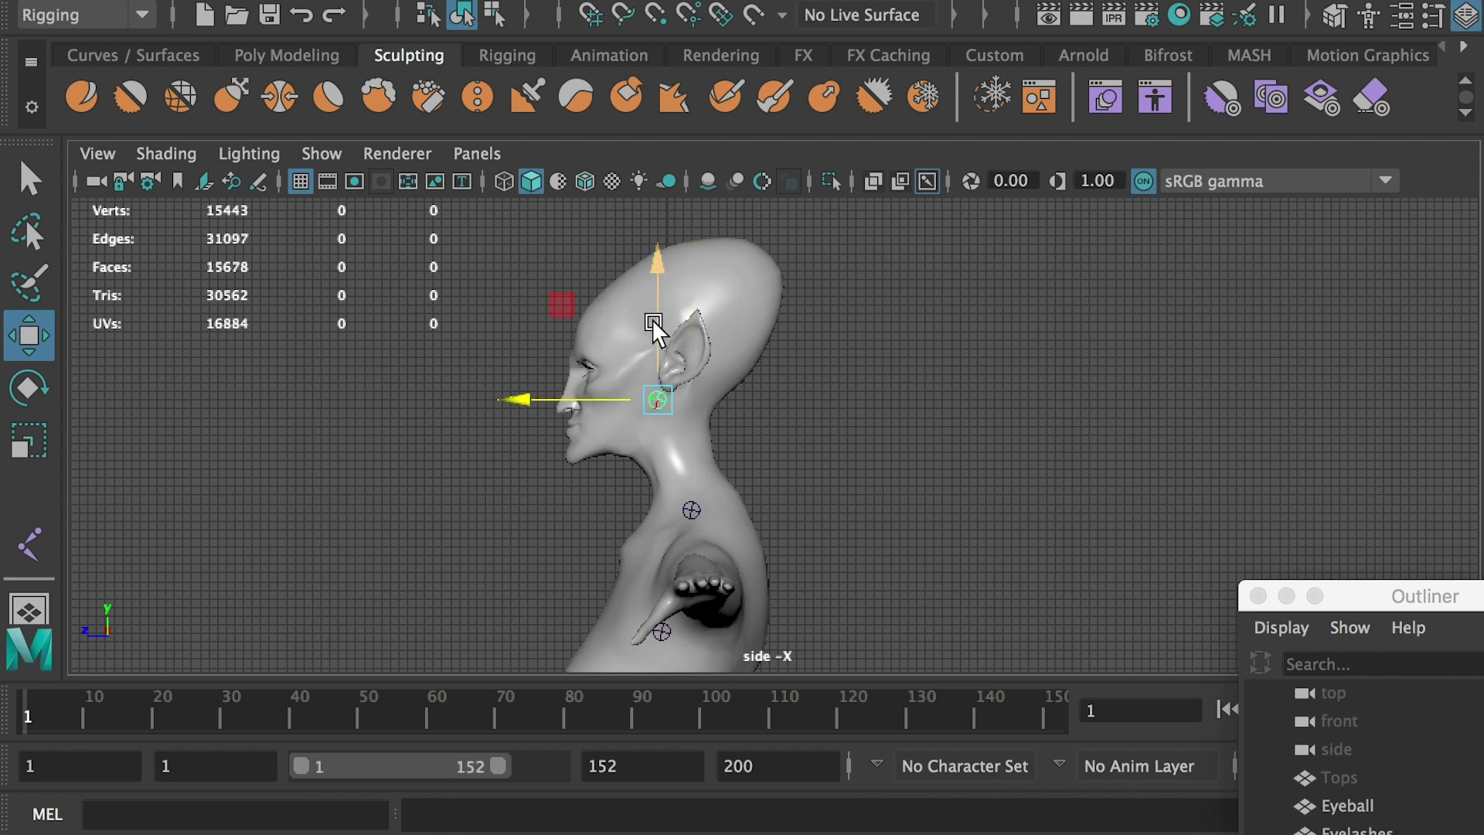
drag(651, 319, 652, 337)
drag(573, 415, 578, 412)
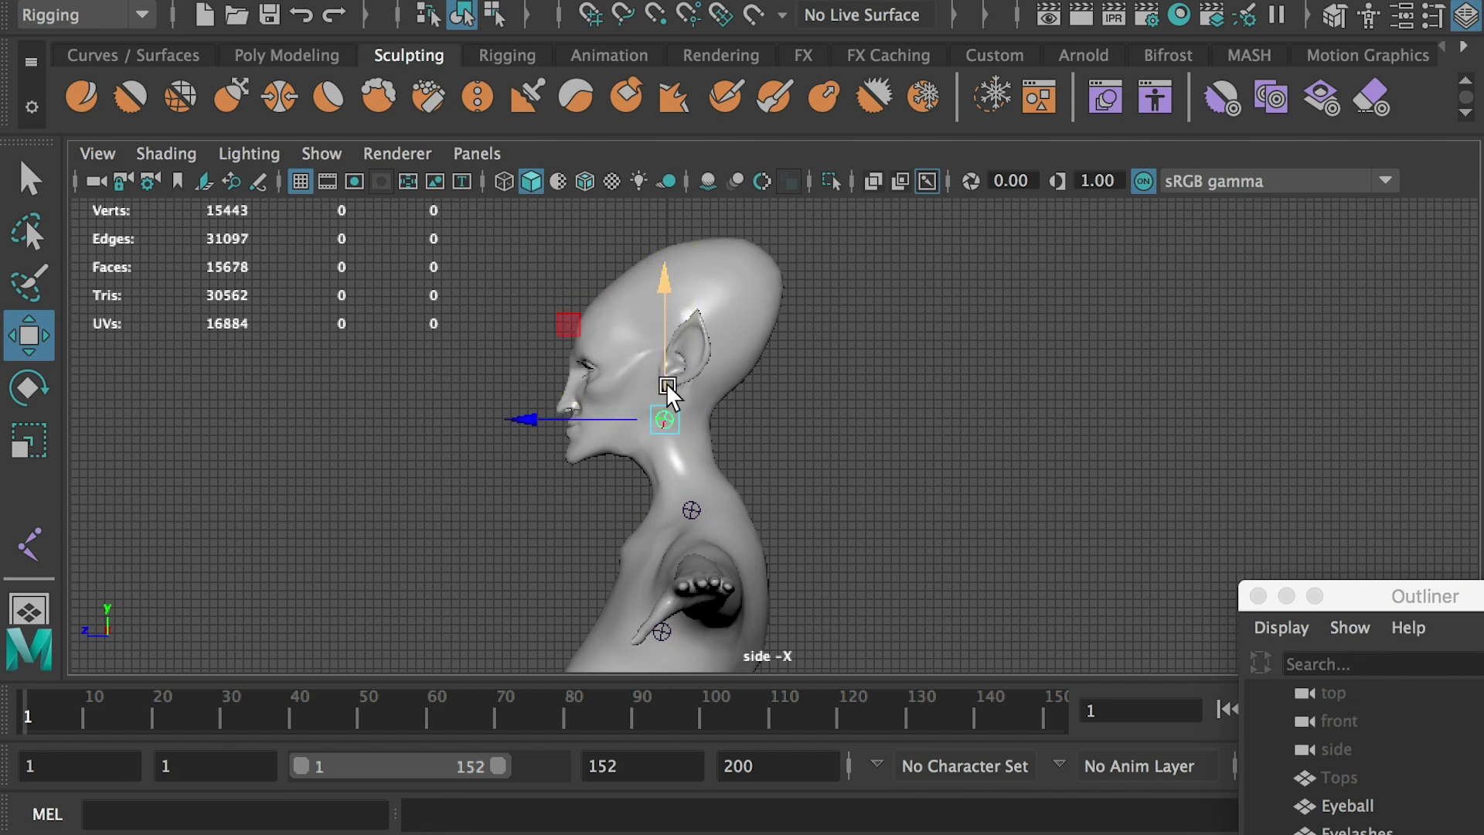
Step: Duplicate the head joint to the top of the skull, and place another copy in front of the face near eye level
click(667, 384)
key(ctrl+d)
drag(667, 353, 666, 184)
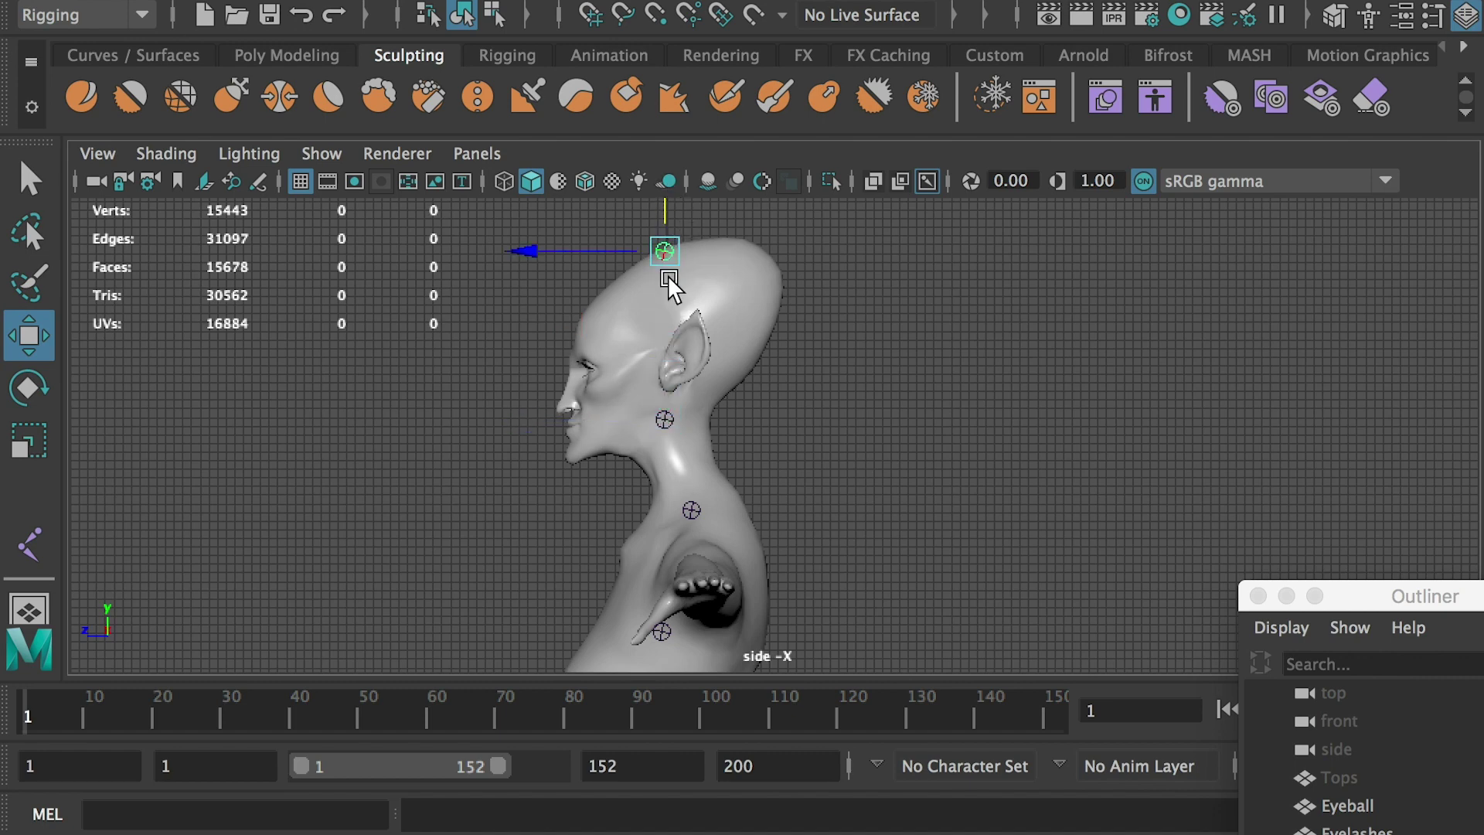
drag(597, 249, 593, 249)
key(ctrl+d)
drag(663, 249, 514, 368)
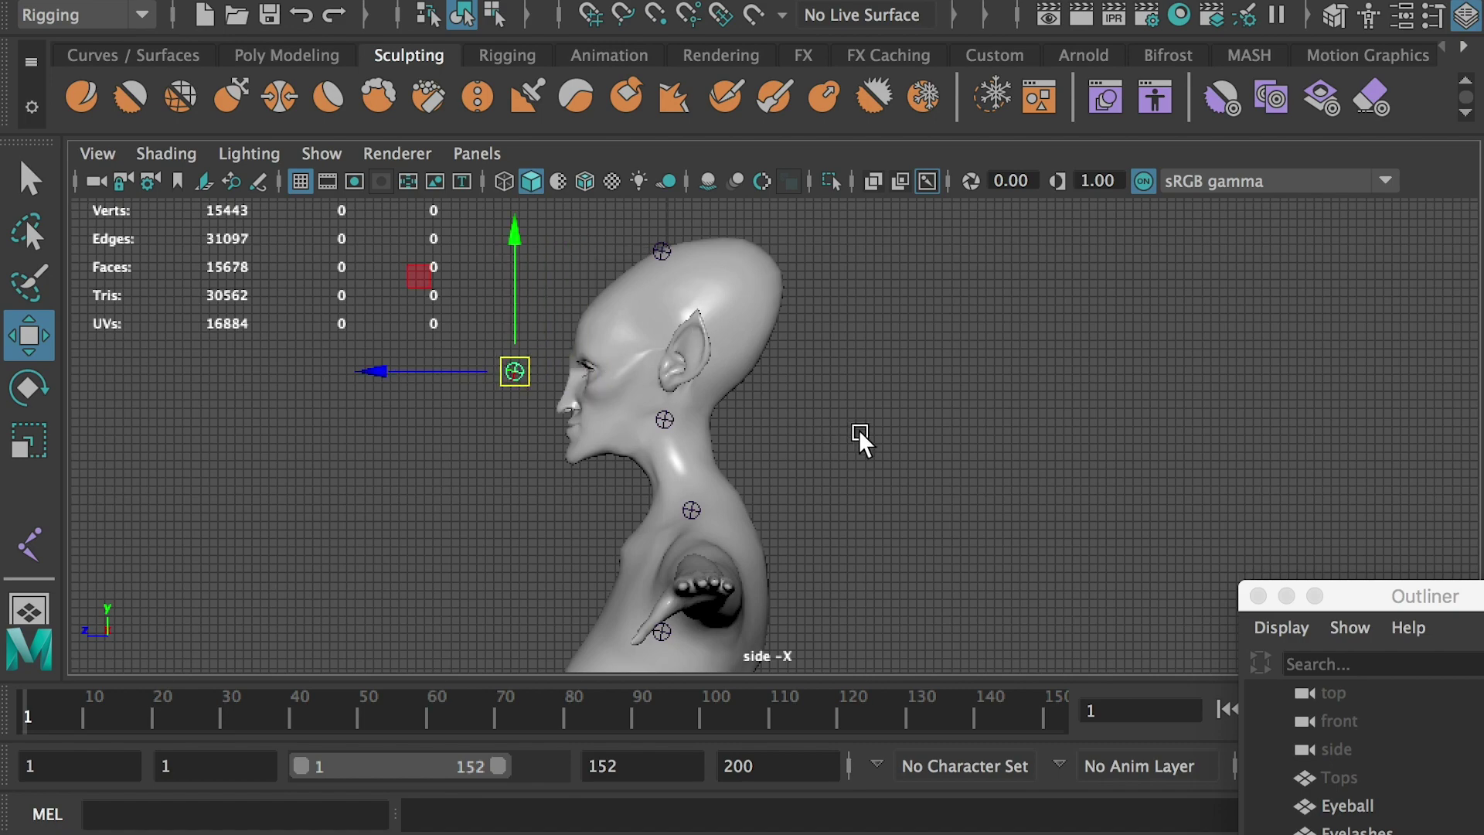
Step: Examine the placement of the spine joints in the side view and in the perspective view
alt+middle_drag(860, 429, 808, 283)
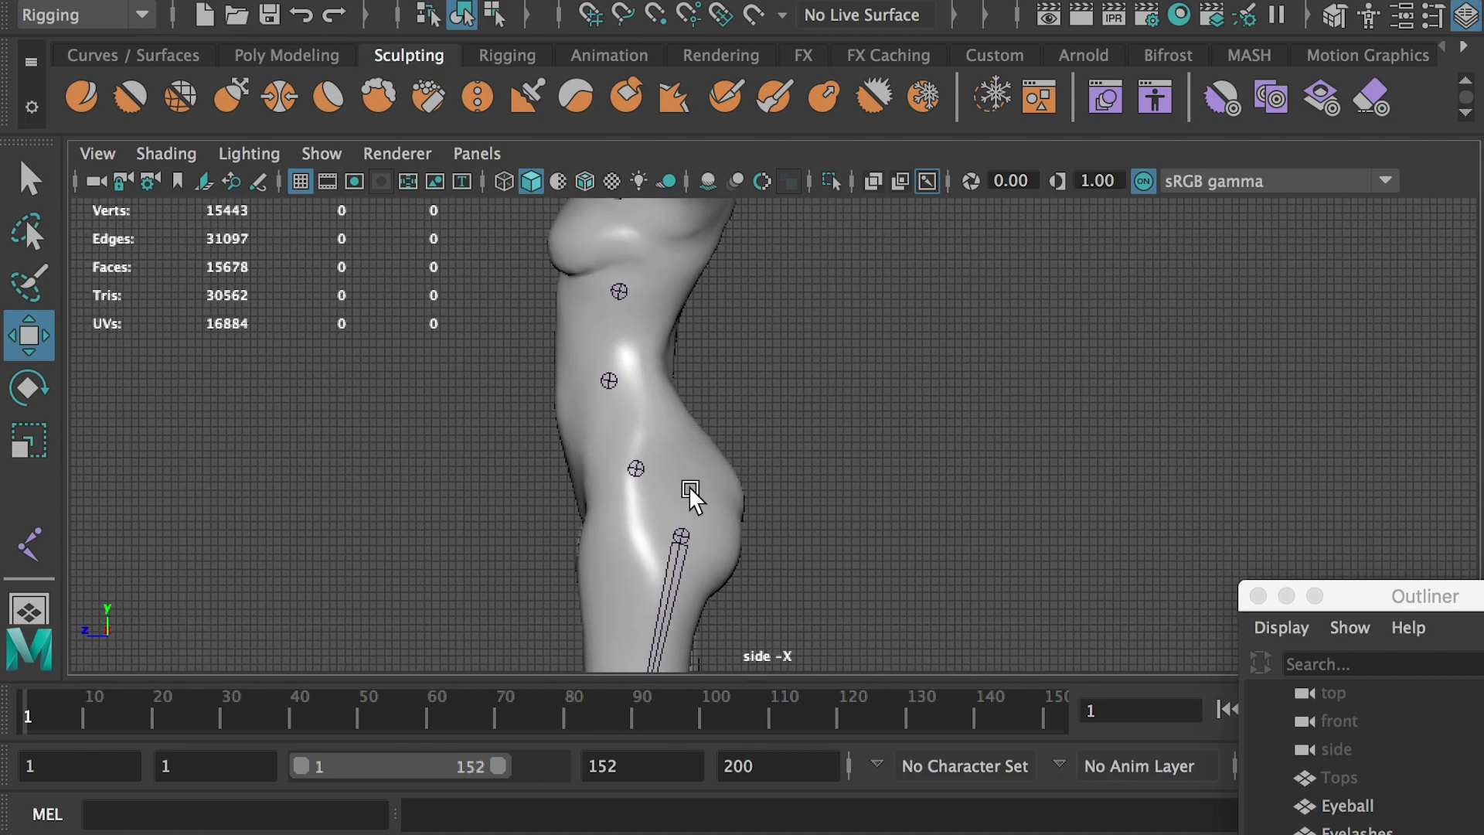
alt+middle_drag(646, 423, 623, 615)
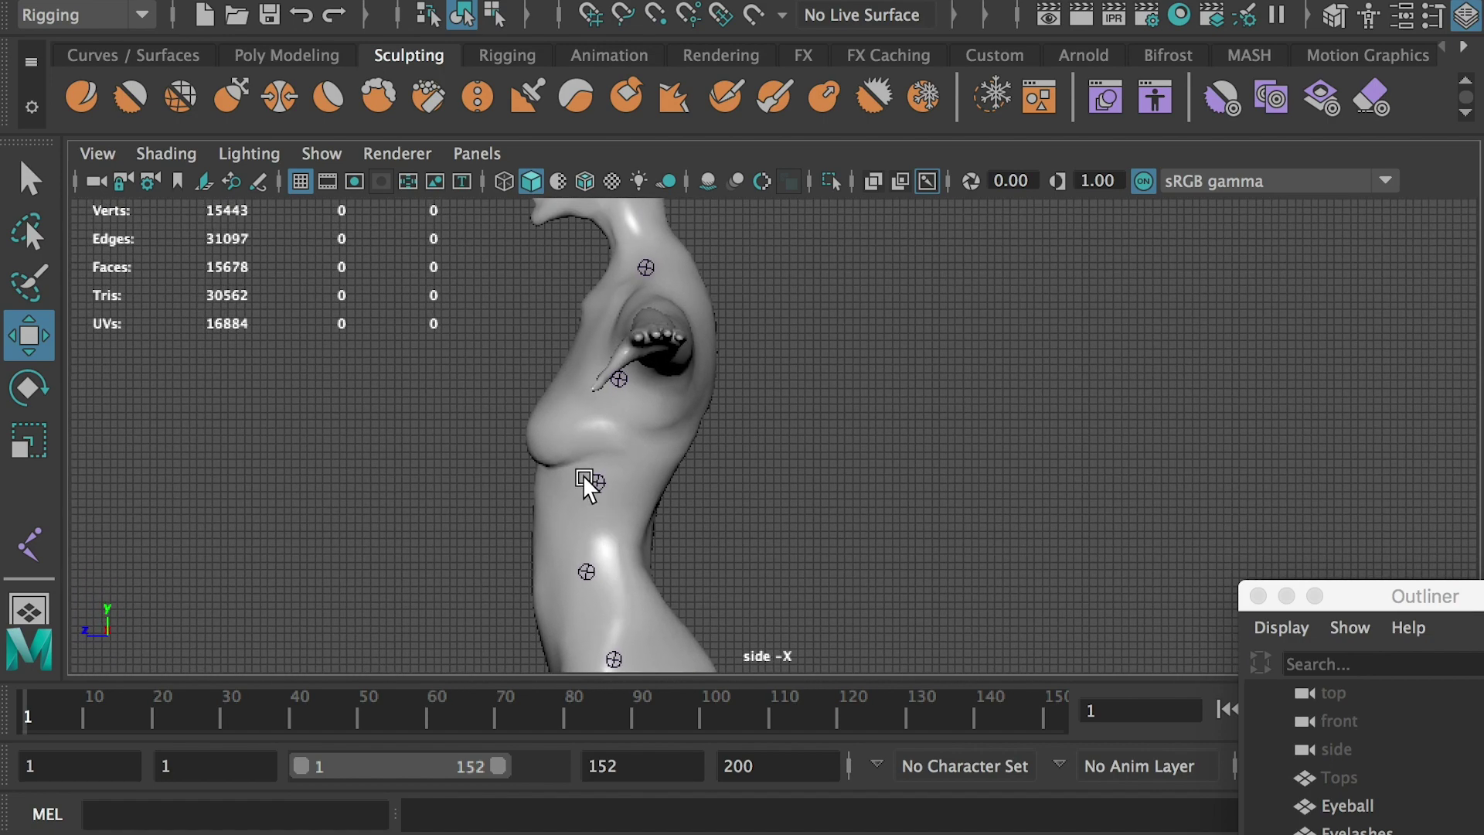
click(597, 482)
key(space)
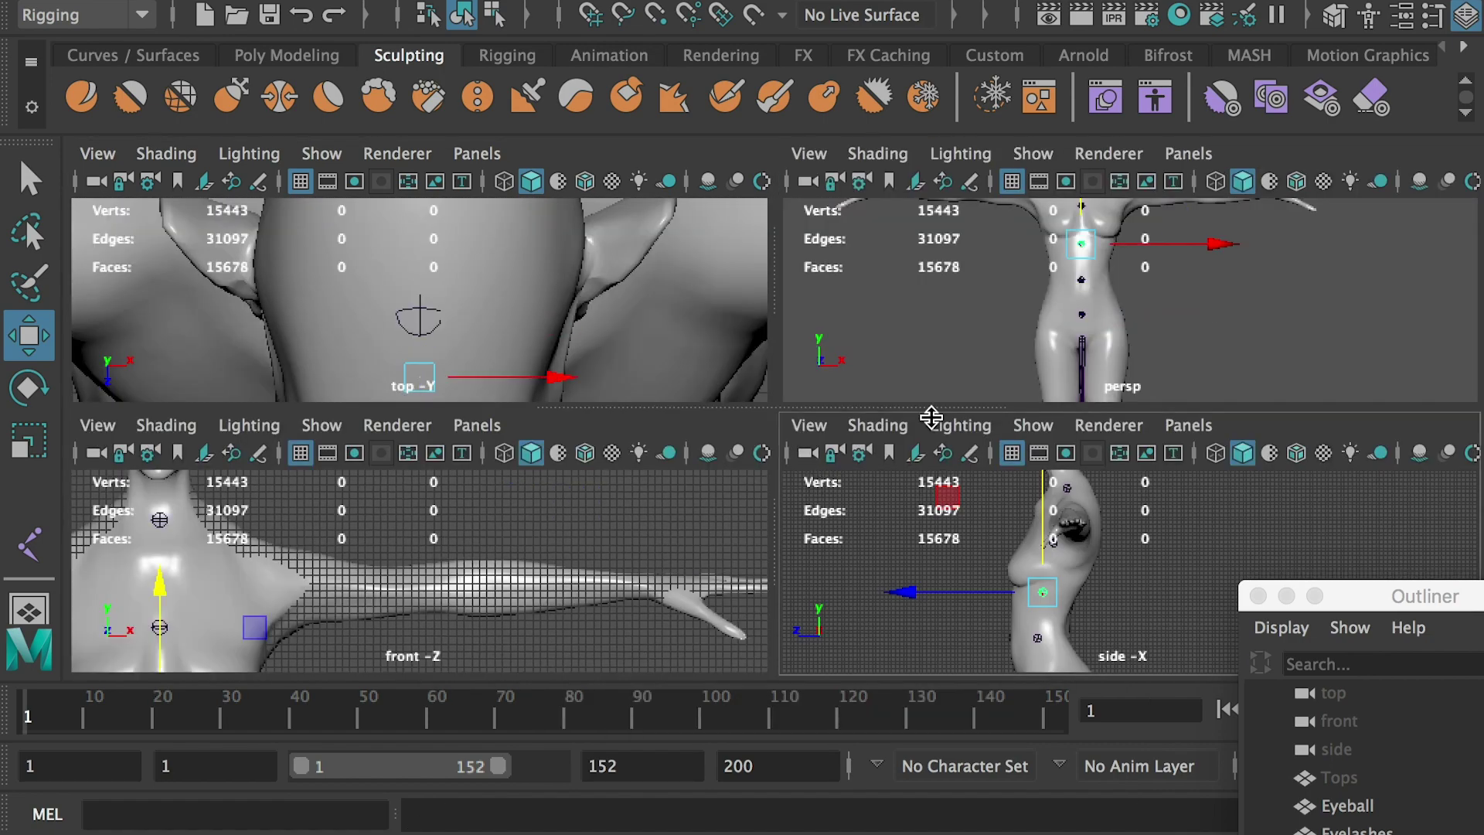
key(space)
mouse_move(748, 453)
alt+mouse_down()
mouse_move(746, 424)
mouse_move(750, 470)
mouse_move(724, 453)
alt+mouse_up()
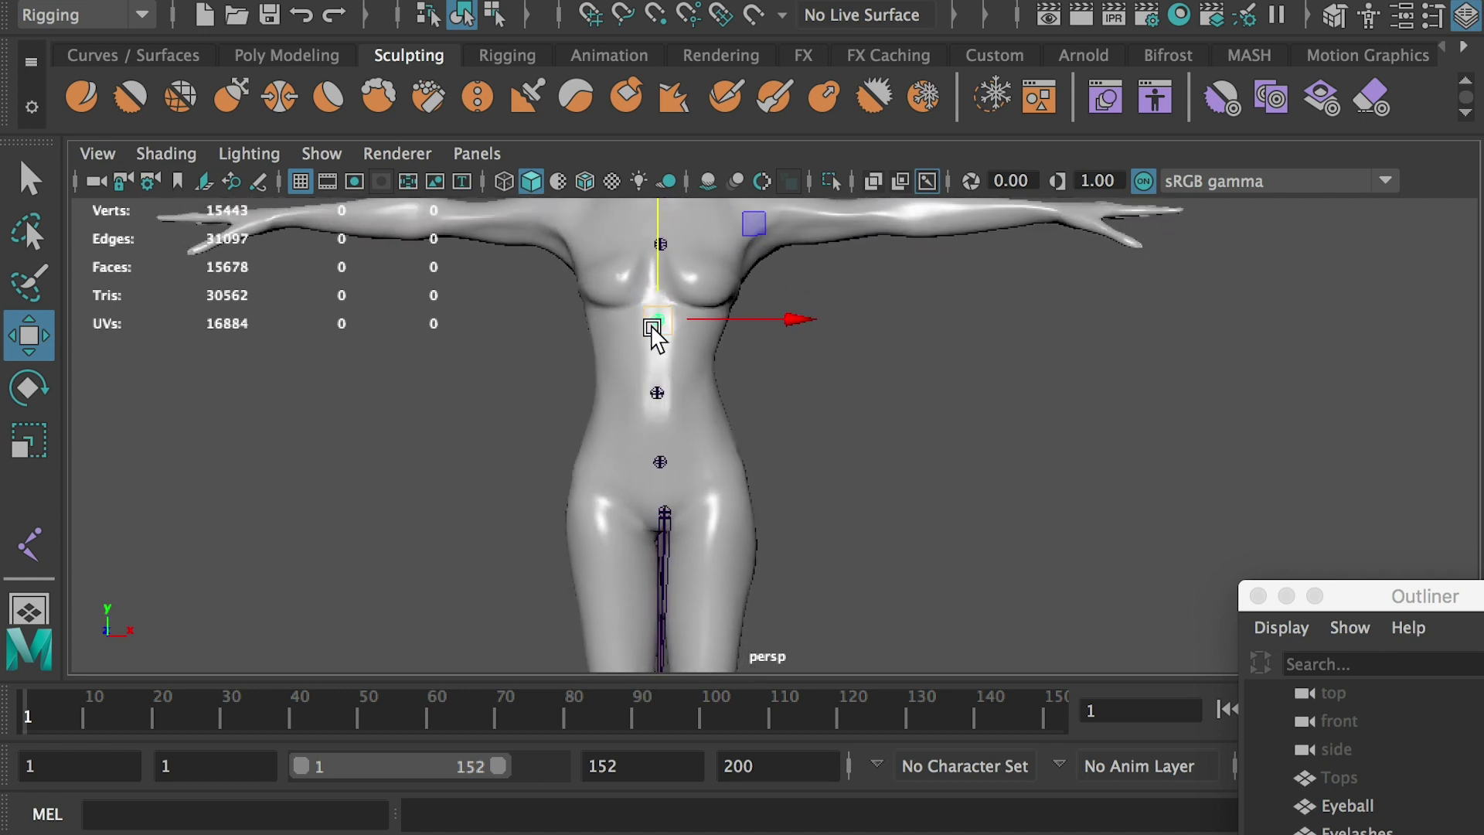
alt+middle_drag(665, 371, 668, 430)
alt+drag(669, 439, 651, 383)
Step: Parent the joint at the top of the skull to the joint at the base of the head
drag(614, 305, 657, 371)
mouse_move(671, 394)
alt+mouse_down()
mouse_move(681, 369)
mouse_move(658, 412)
alt+mouse_up()
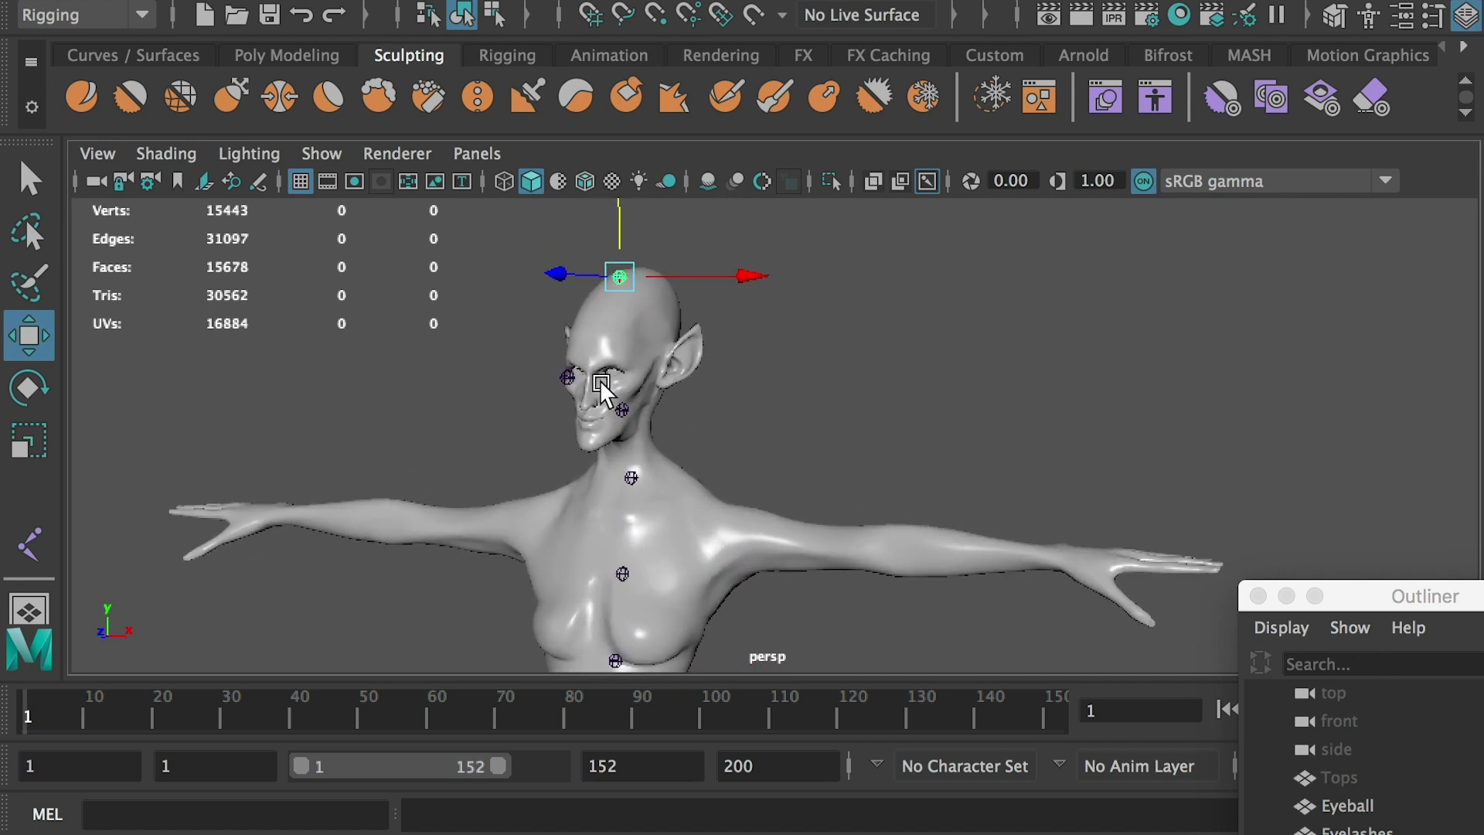
click(645, 419)
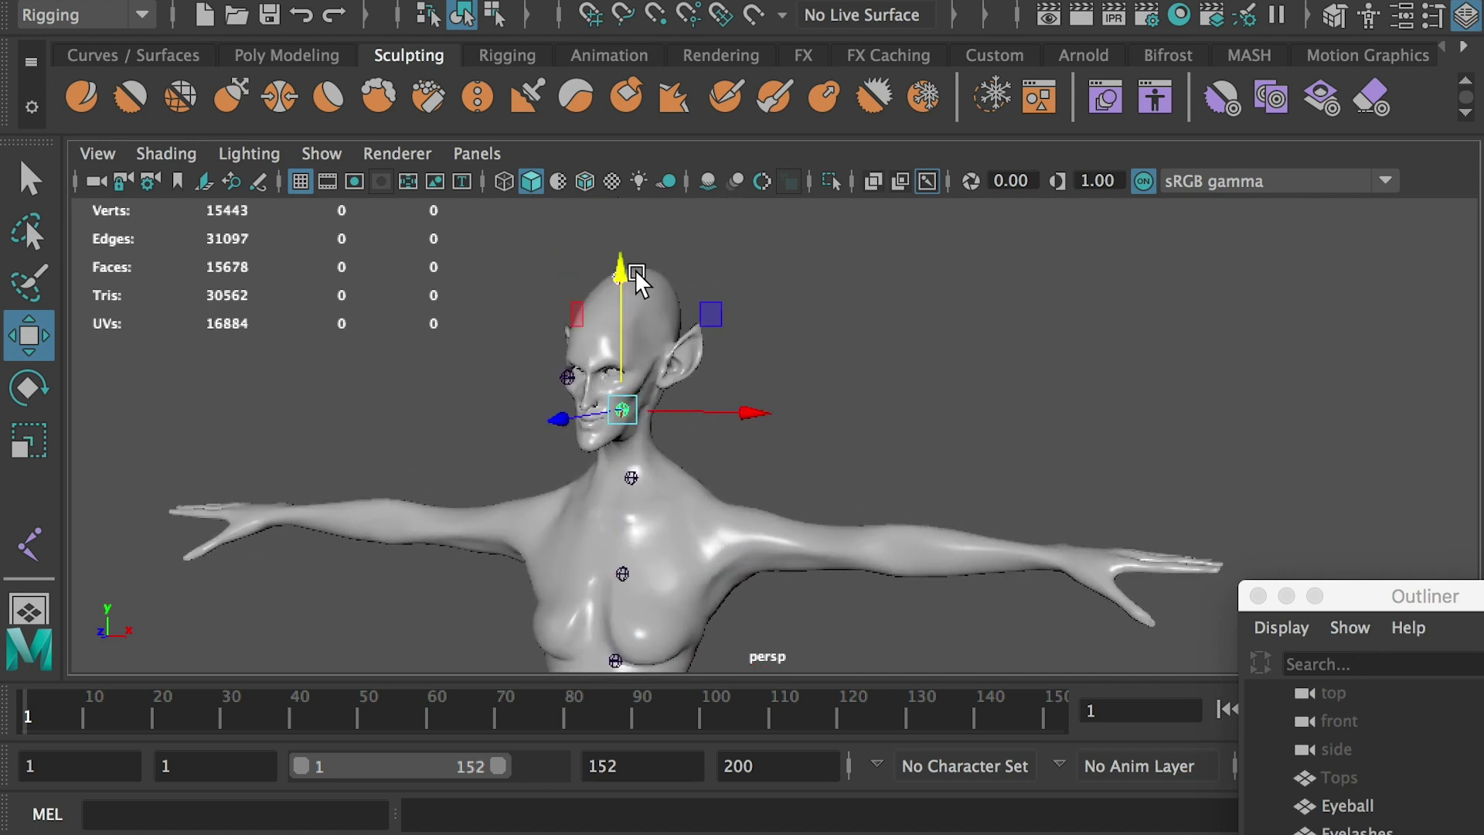
alt+drag(634, 269, 610, 391)
key(Up)
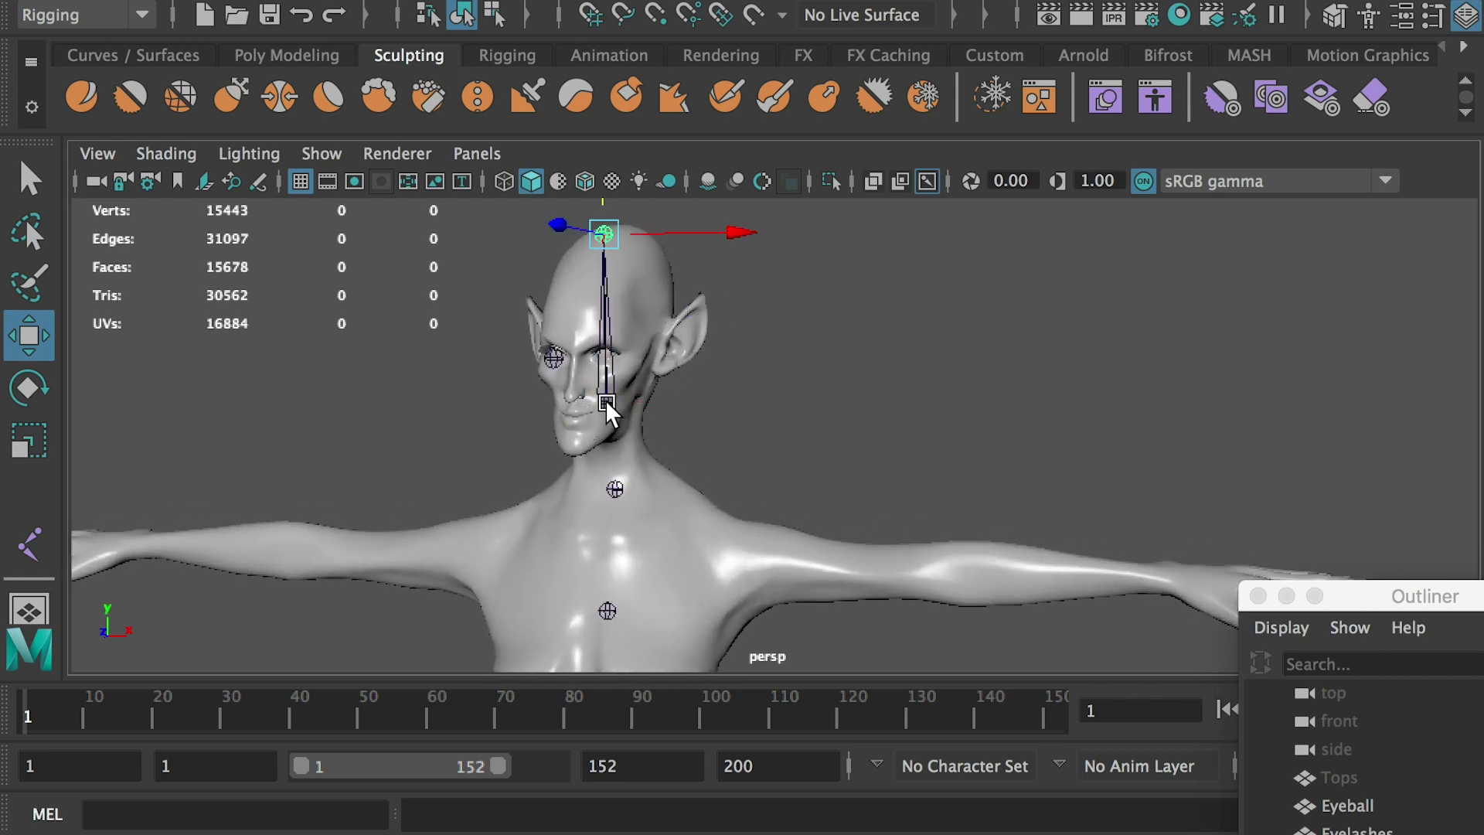
Step: Parent the joint at the base of the head to the neck joint
click(605, 400)
alt+drag(640, 455, 641, 387)
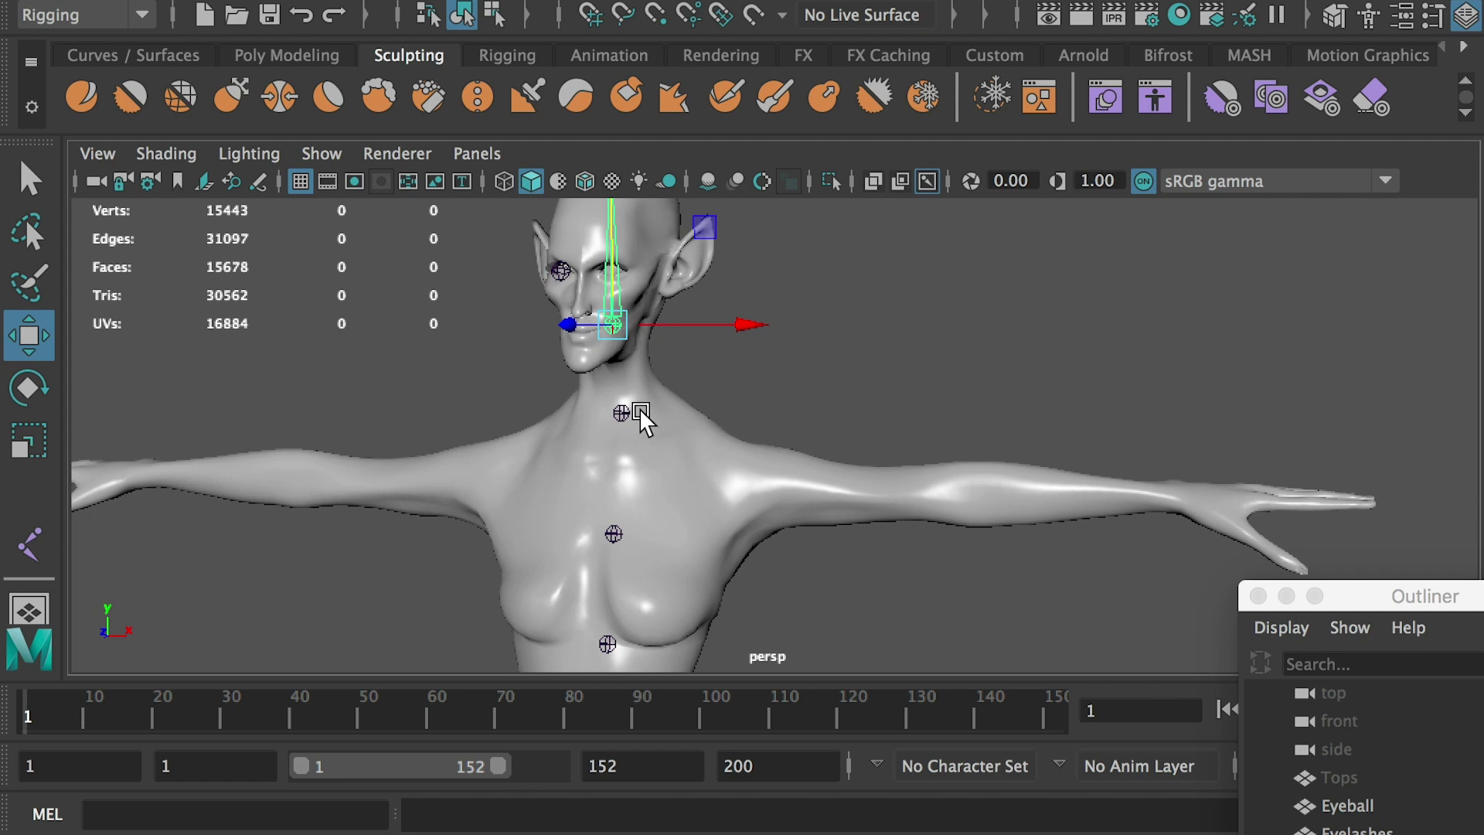
click(623, 414)
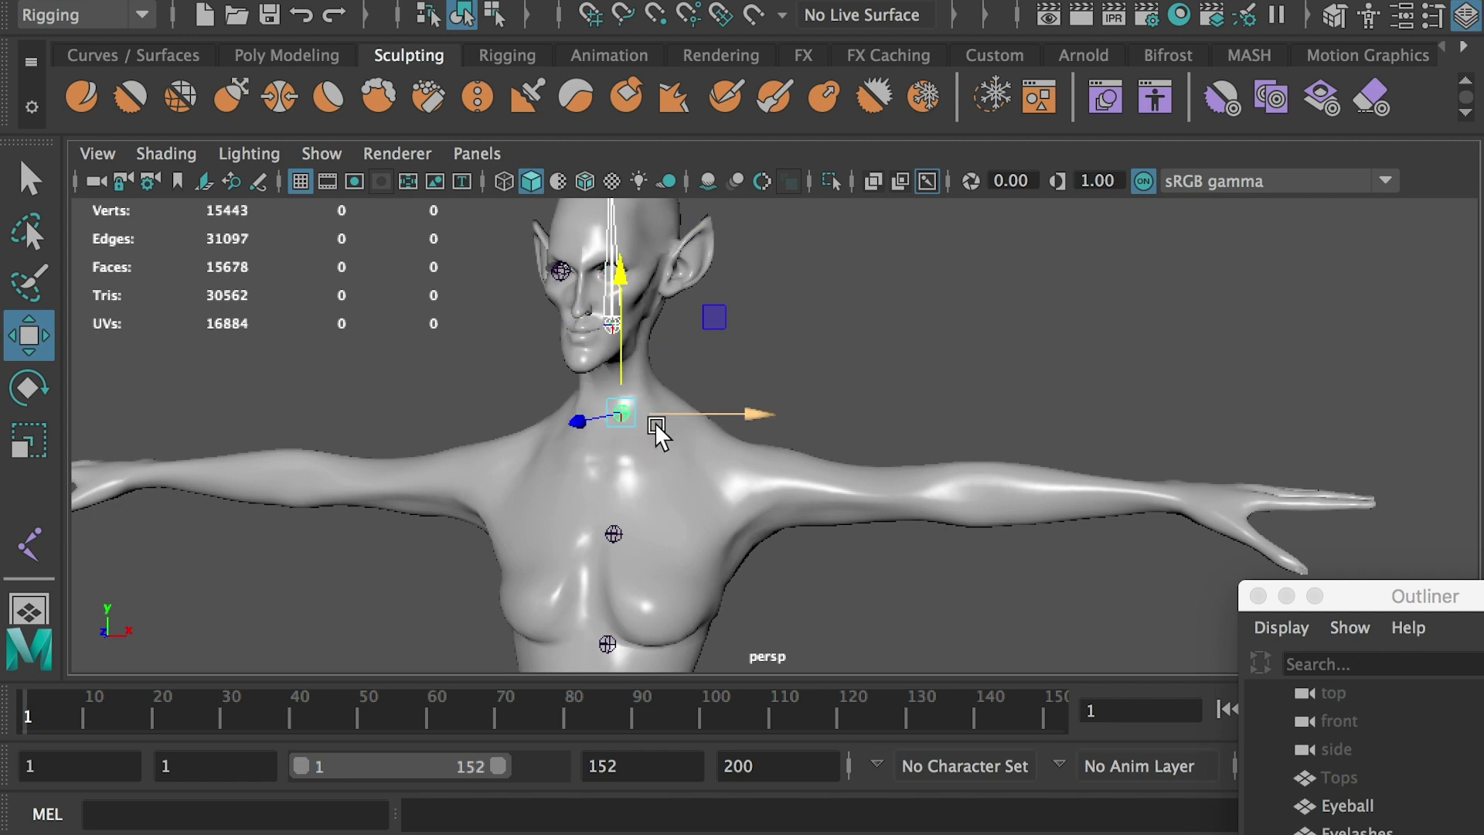
key(p)
scroll(648, 430, up, 1)
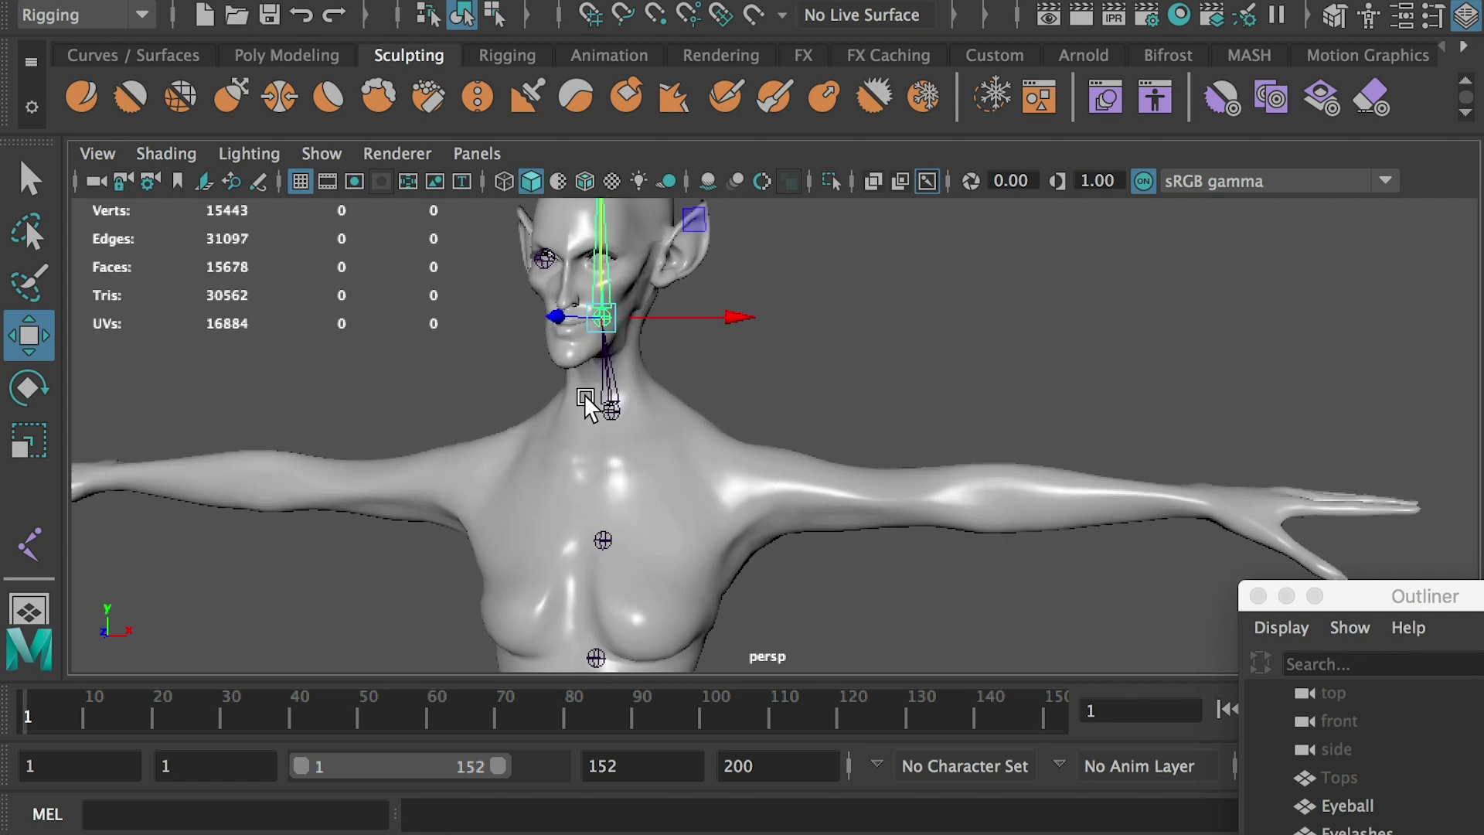
Step: Parent the neck joint to the chest joint, and the chest joint to the spine joint beneath it
click(611, 412)
key(Up)
key(Down)
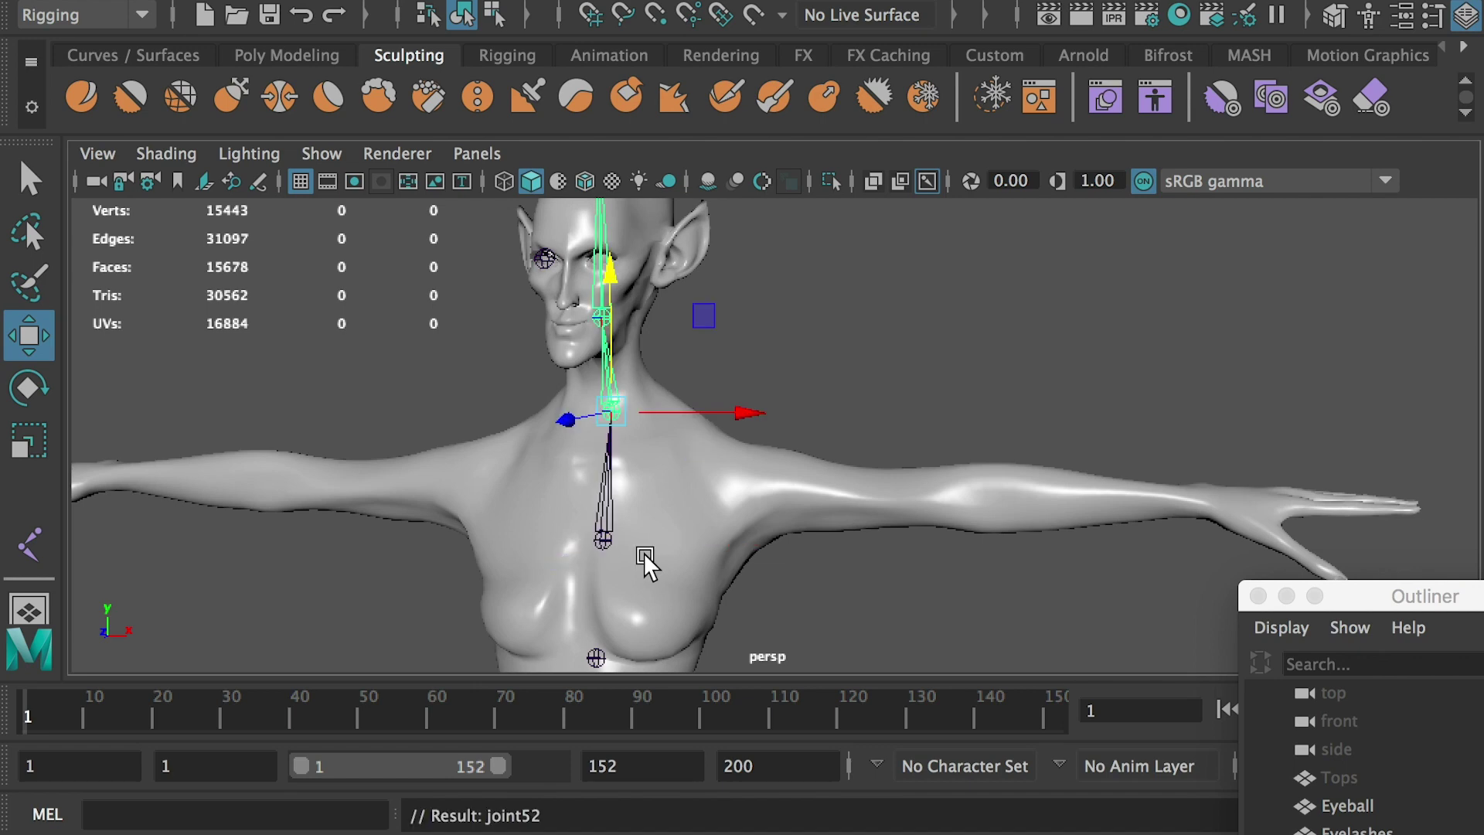
alt+middle_drag(643, 552, 611, 342)
key(Down)
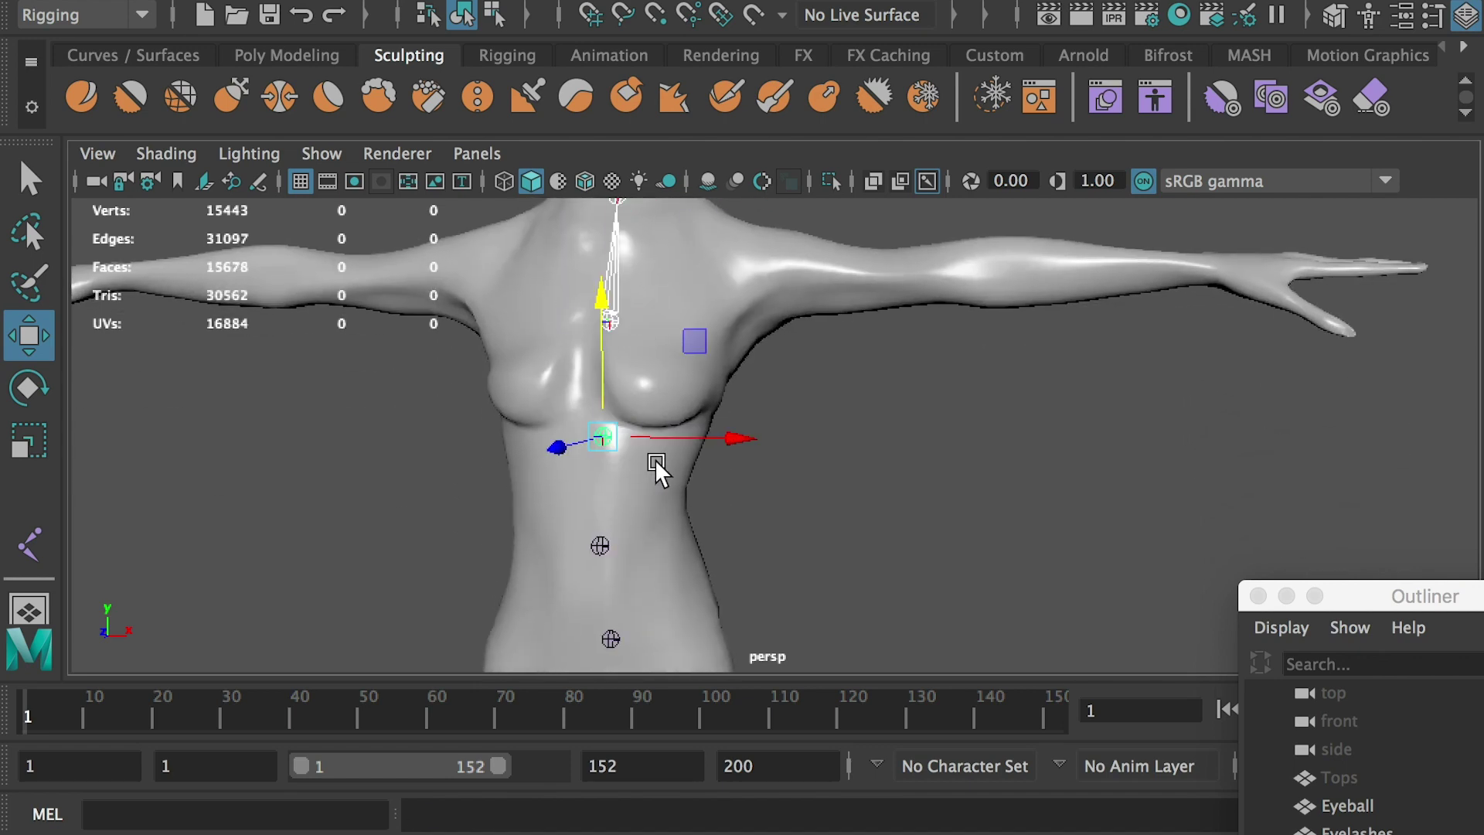
key(Up)
Step: Parent the upper spine joint to the lower spine joint, and the lower spine joint to the pelvis joint
alt+drag(656, 460, 435, 438)
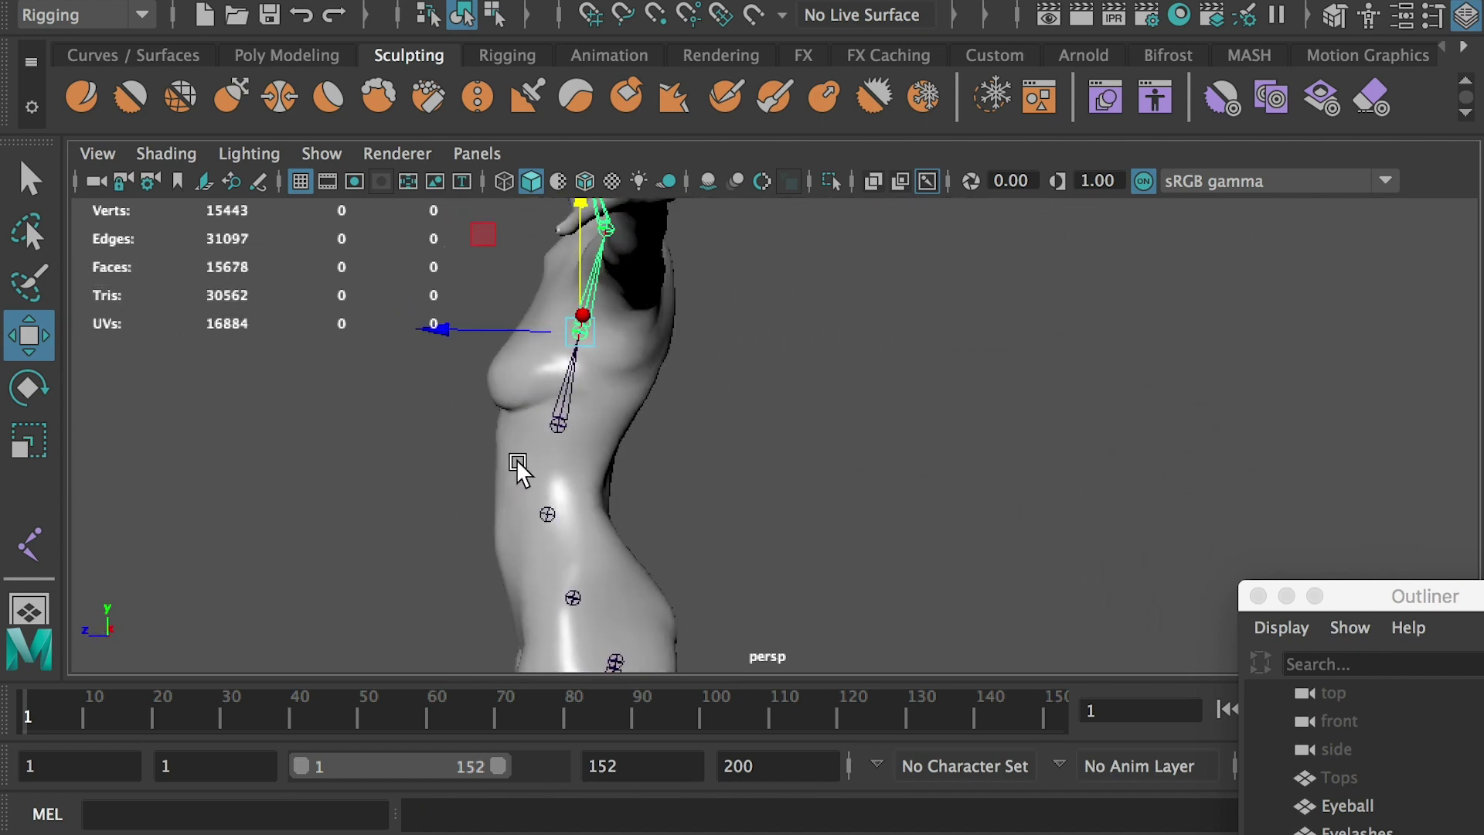
key(Down)
key(Down)
key(p)
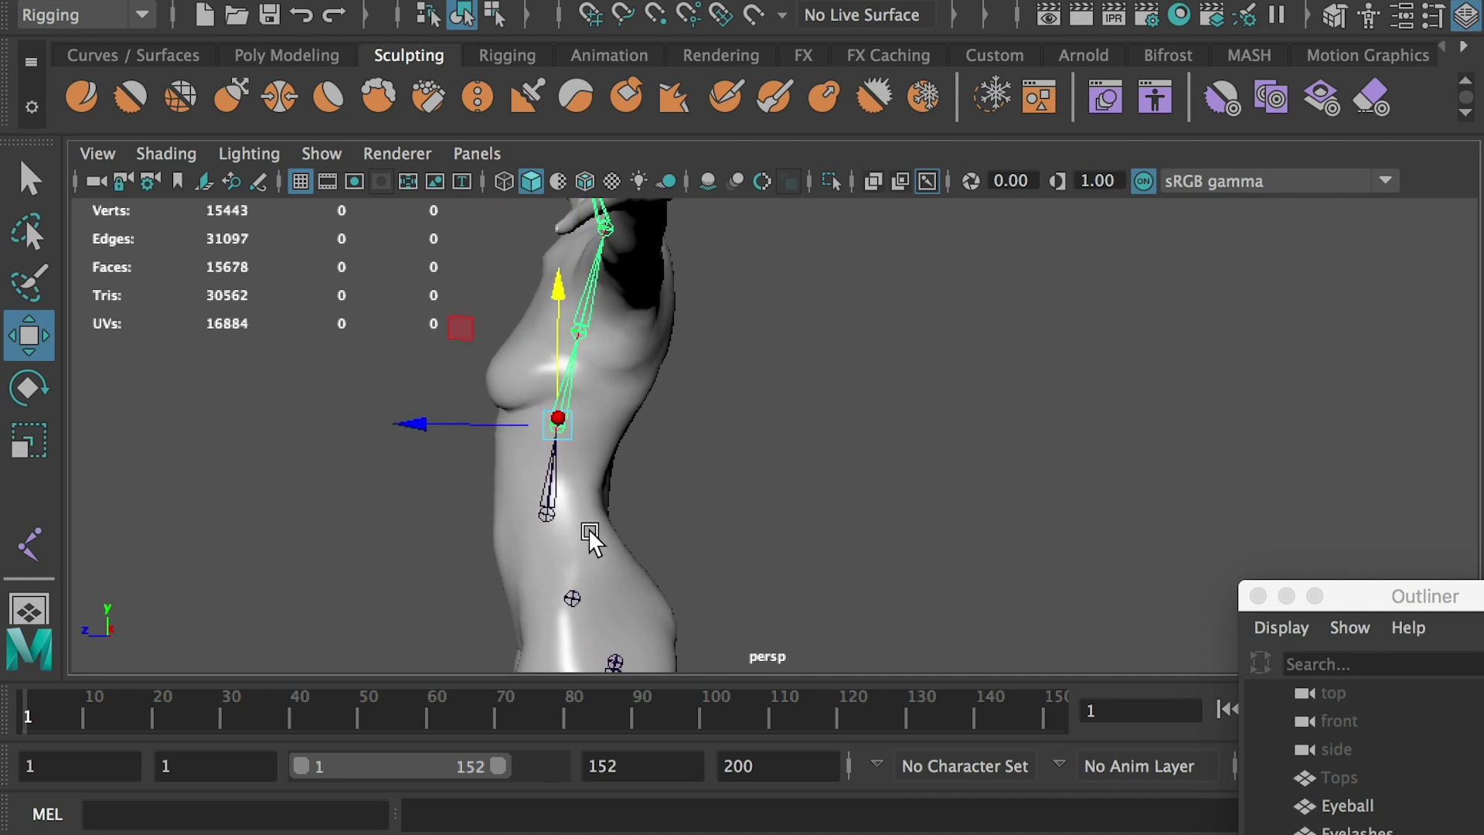
alt+middle_drag(587, 527, 595, 440)
click(552, 429)
shift+click(580, 517)
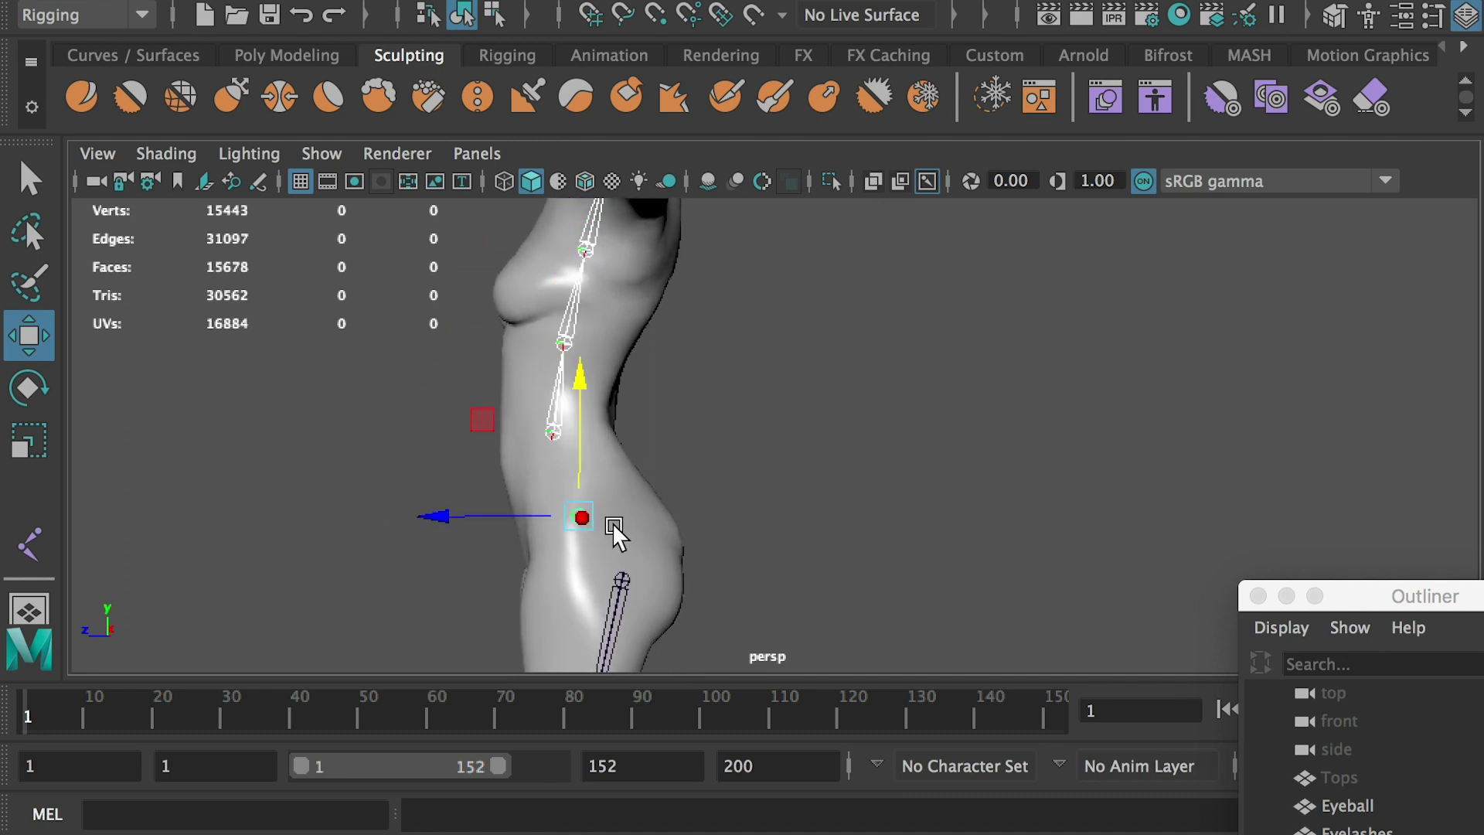
key(p)
click(707, 470)
Step: Check the connected spine chain from the front in perspective, and bring up the front view at the shoulder and arm
alt+drag(680, 456, 901, 452)
alt+right_drag(901, 452, 787, 405)
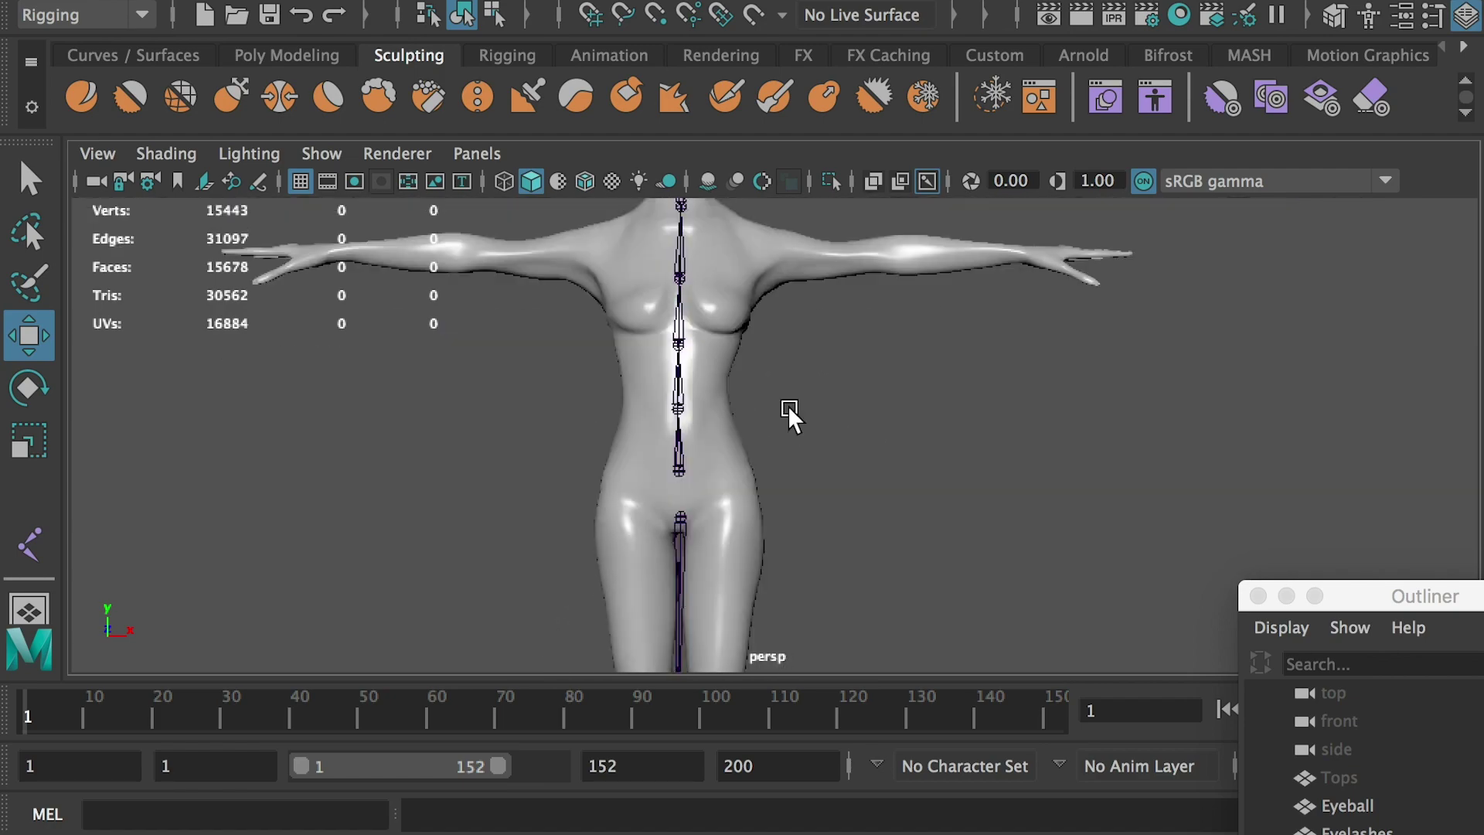
alt+middle_drag(787, 405, 753, 320)
click(645, 448)
key(space)
key(space)
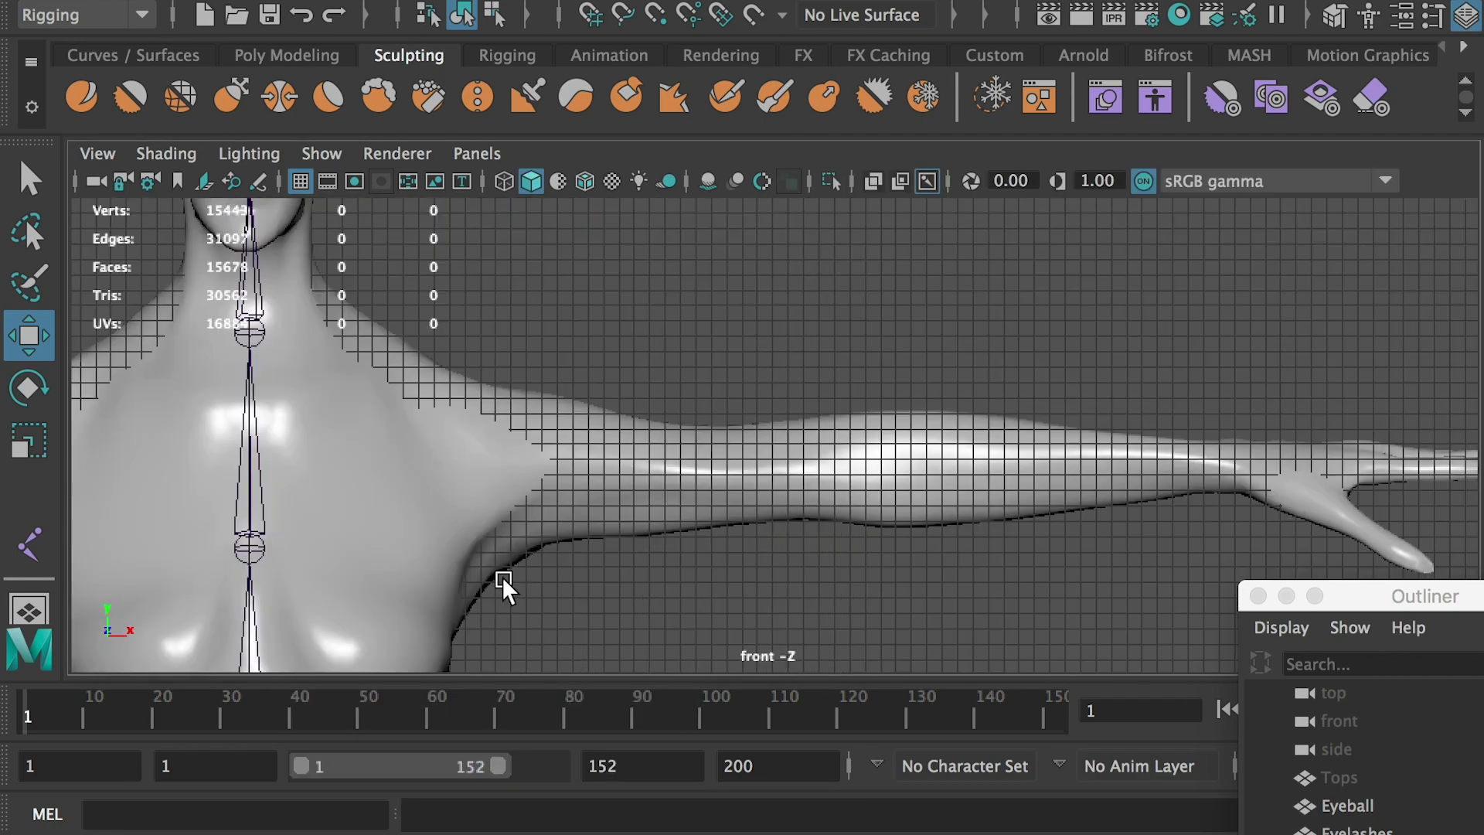
Step: Move the whole leg joint chain sideways in the front view to line it up with the character's left leg
key(f)
alt+right_drag(837, 260, 978, 422)
drag(856, 367, 932, 368)
mouse_move(851, 442)
alt+middle_down()
mouse_move(851, 257)
mouse_move(848, 295)
mouse_move(834, 249)
alt+middle_up()
alt+middle_drag(841, 467, 844, 294)
key(f)
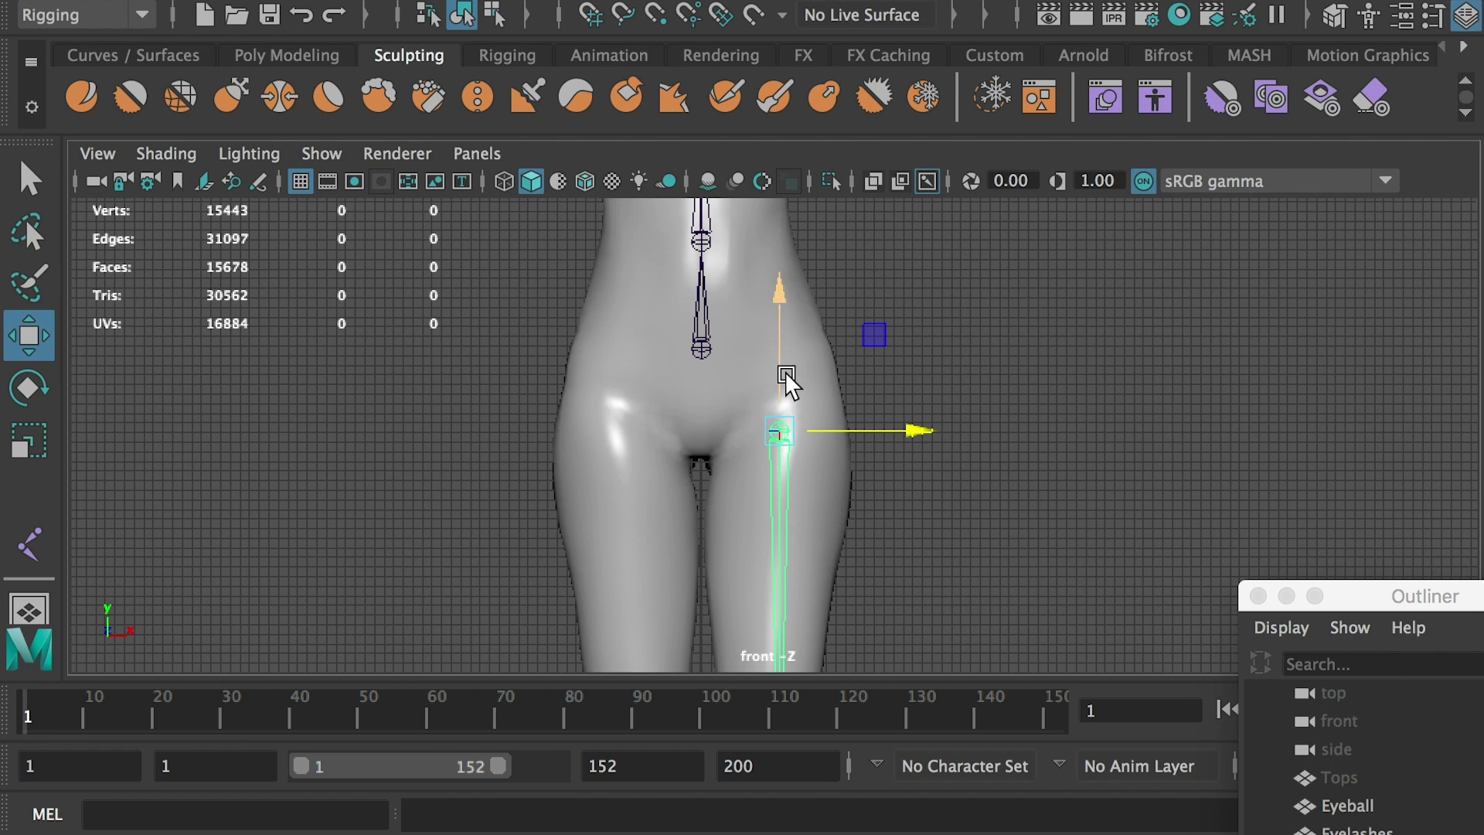
scroll(778, 365, down, 2)
drag(770, 283, 771, 209)
key(ctrl+z)
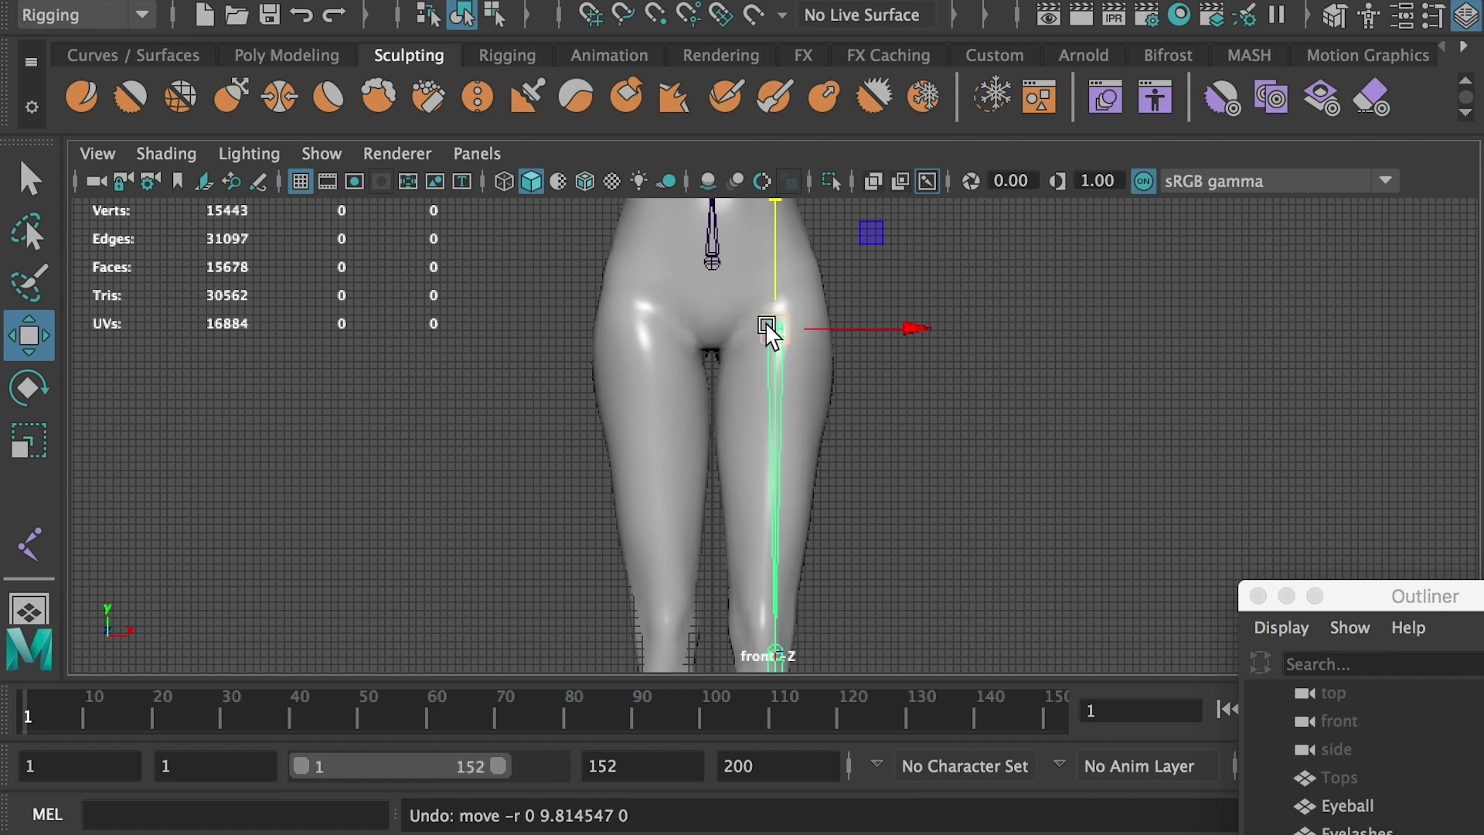
Step: Move only the hip joint, without its child joints, higher and slightly outward into the top of the left thigh
click(788, 332)
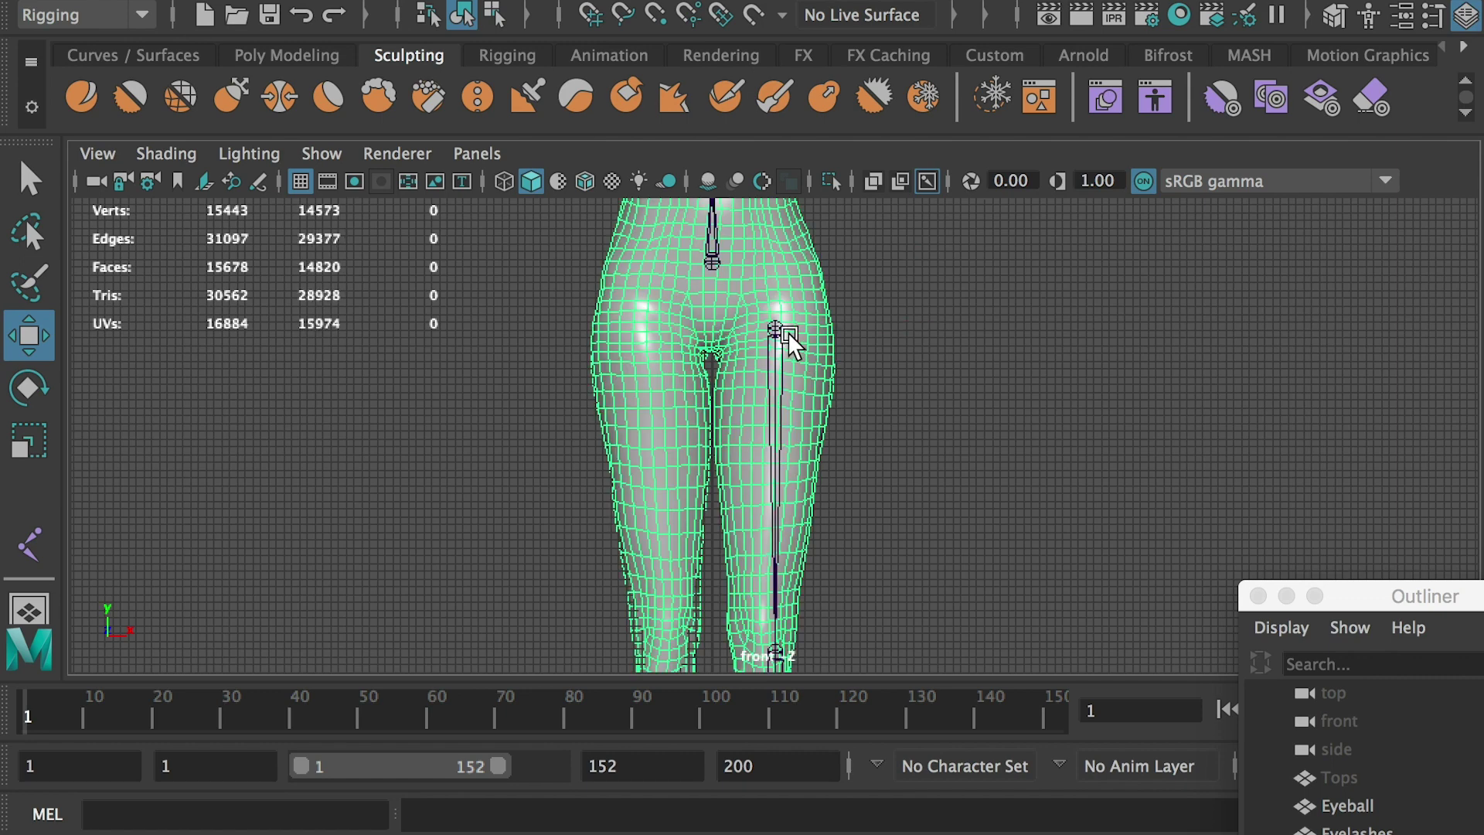
click(874, 355)
click(777, 326)
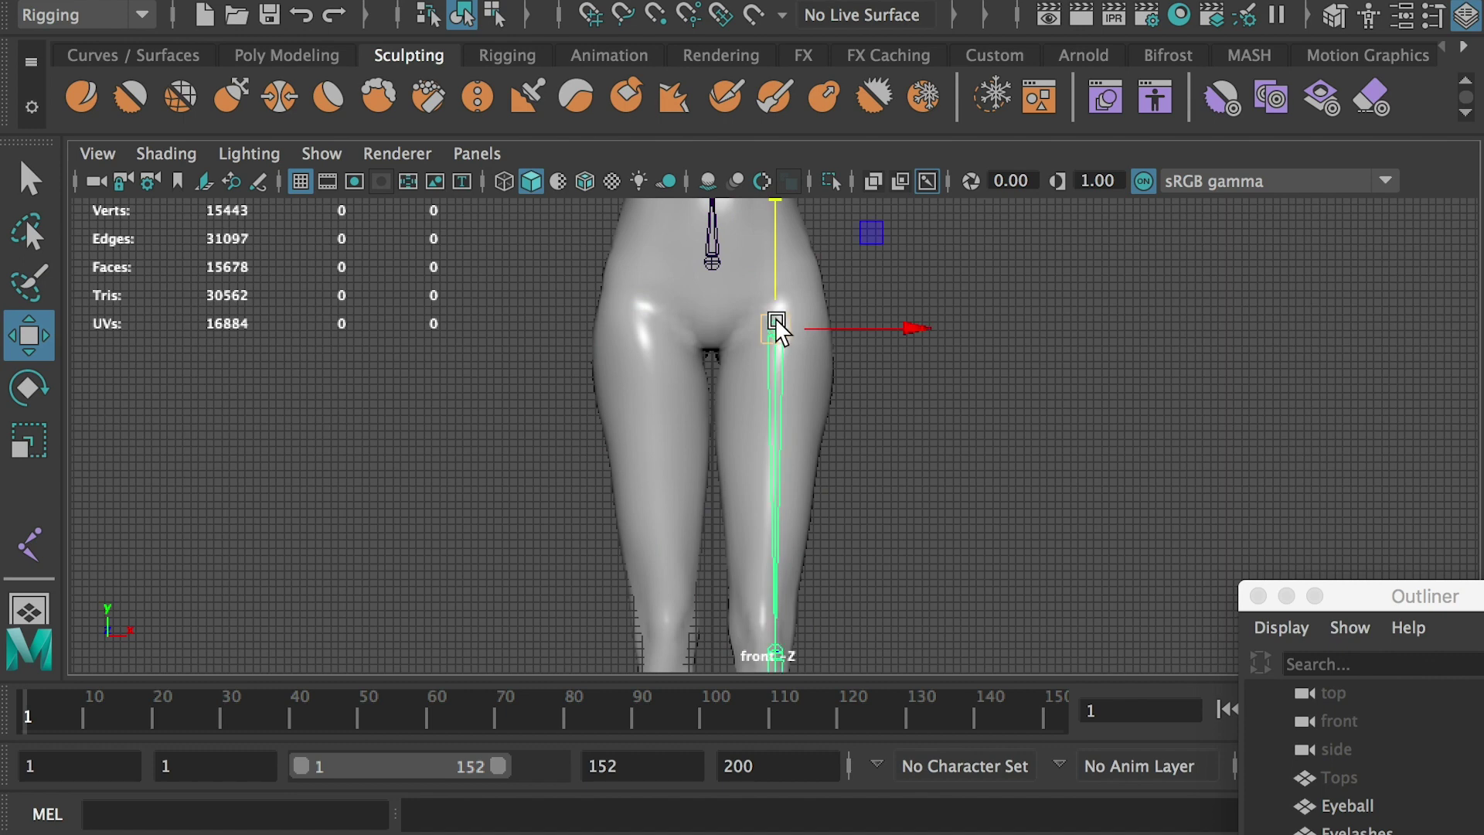
key(d)
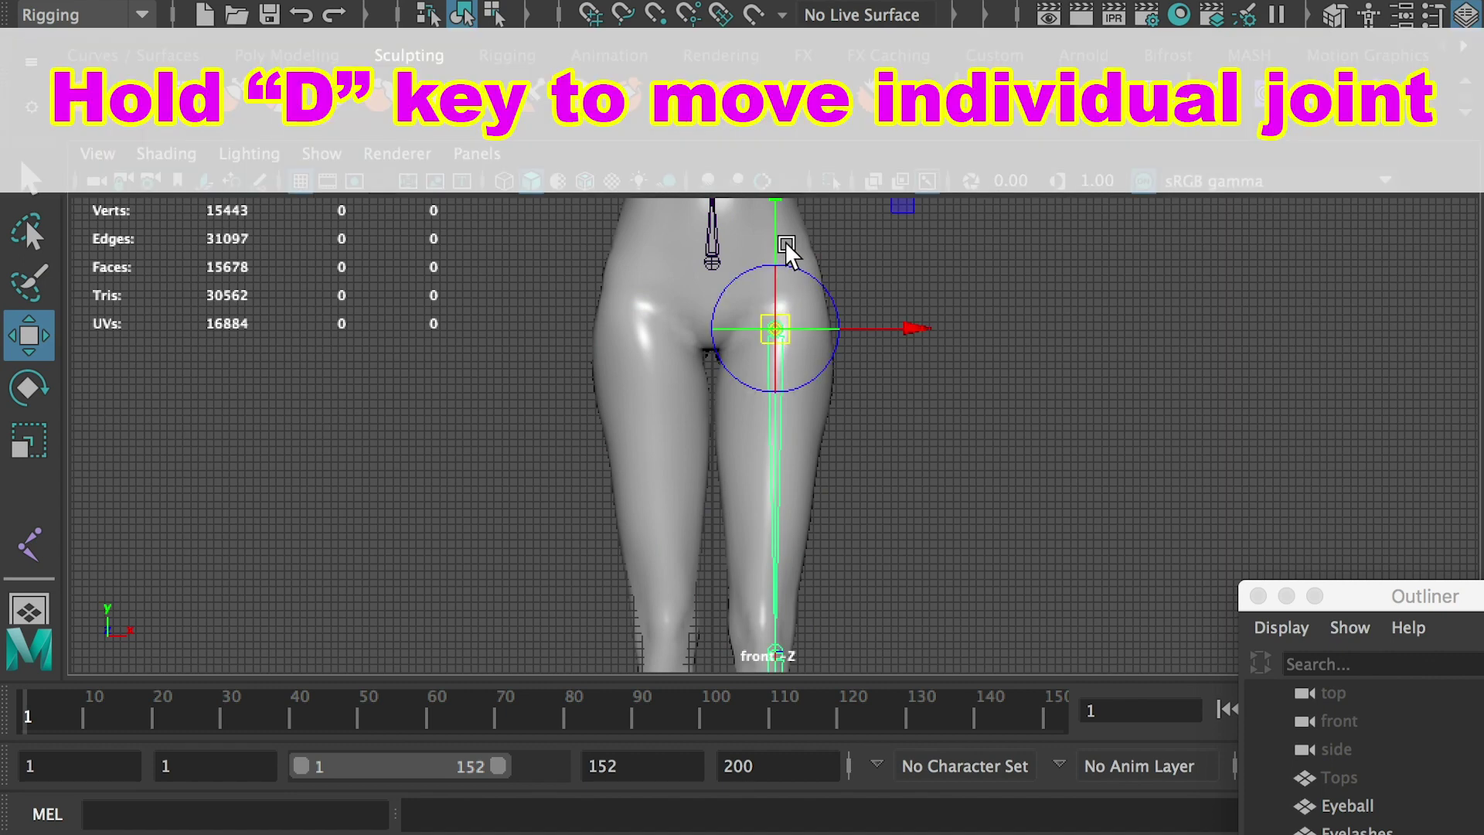
drag(769, 247, 761, 188)
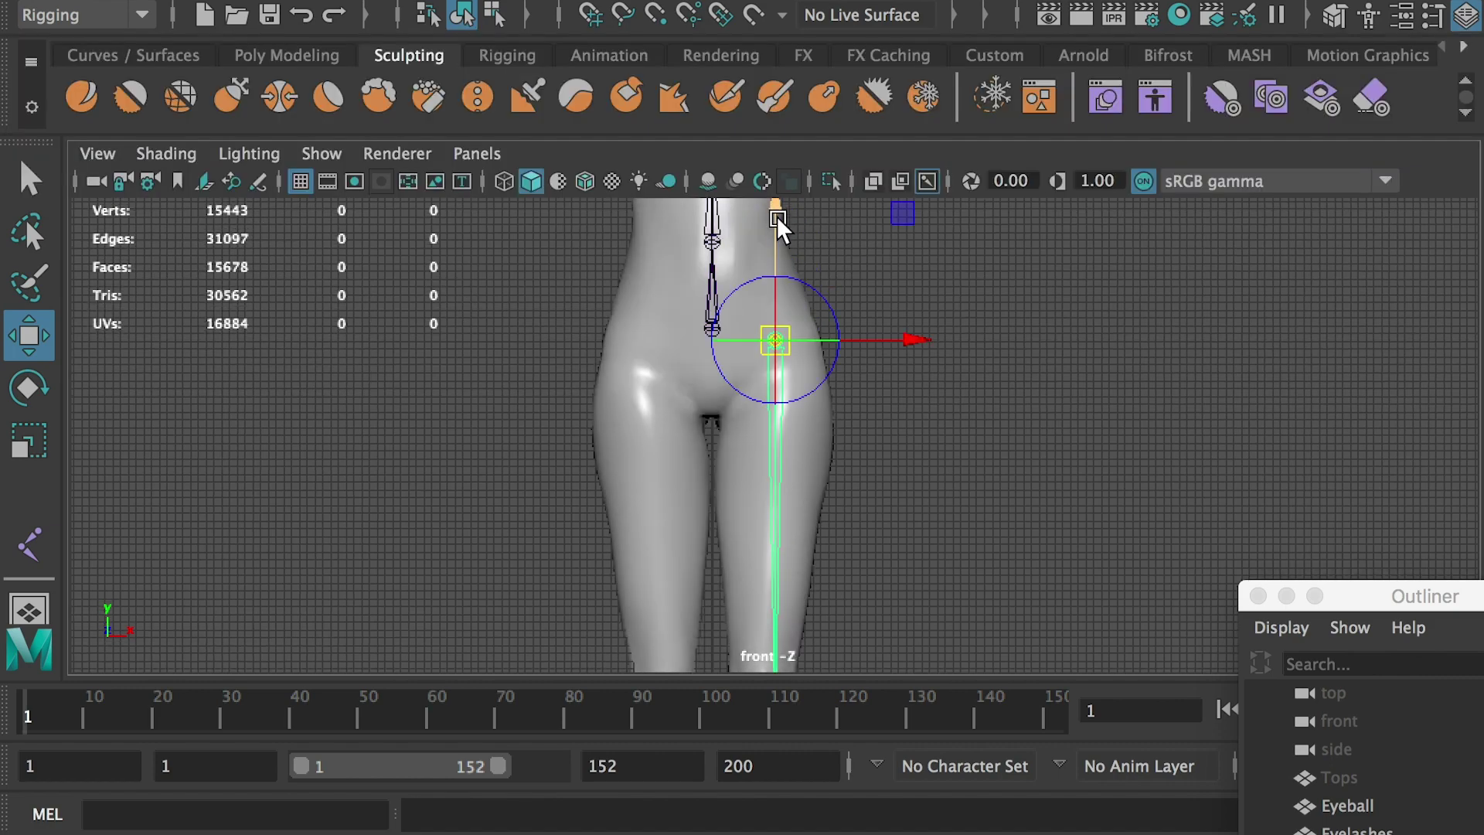
drag(777, 216, 771, 229)
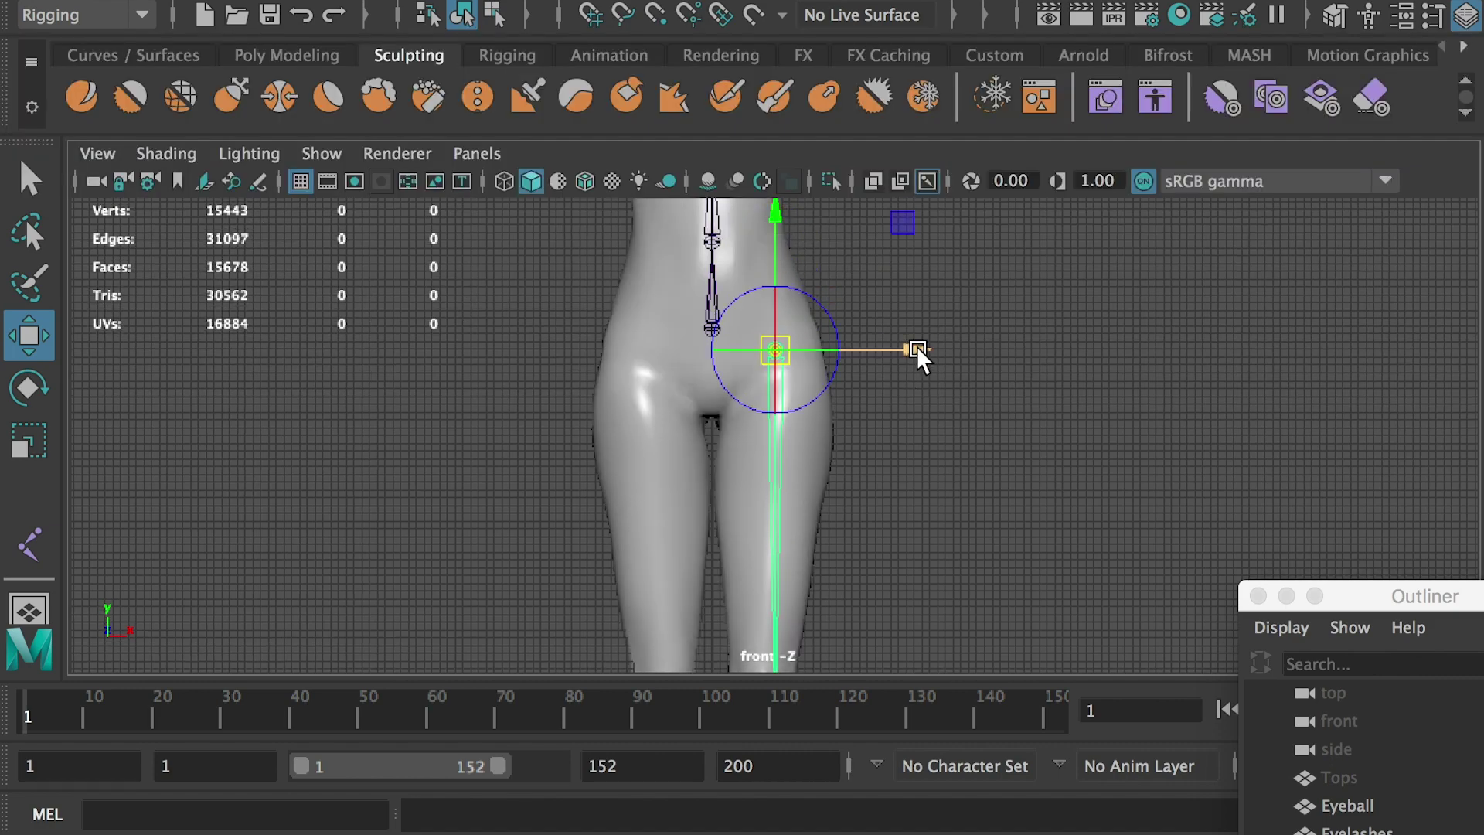
drag(917, 347, 932, 348)
key(d)
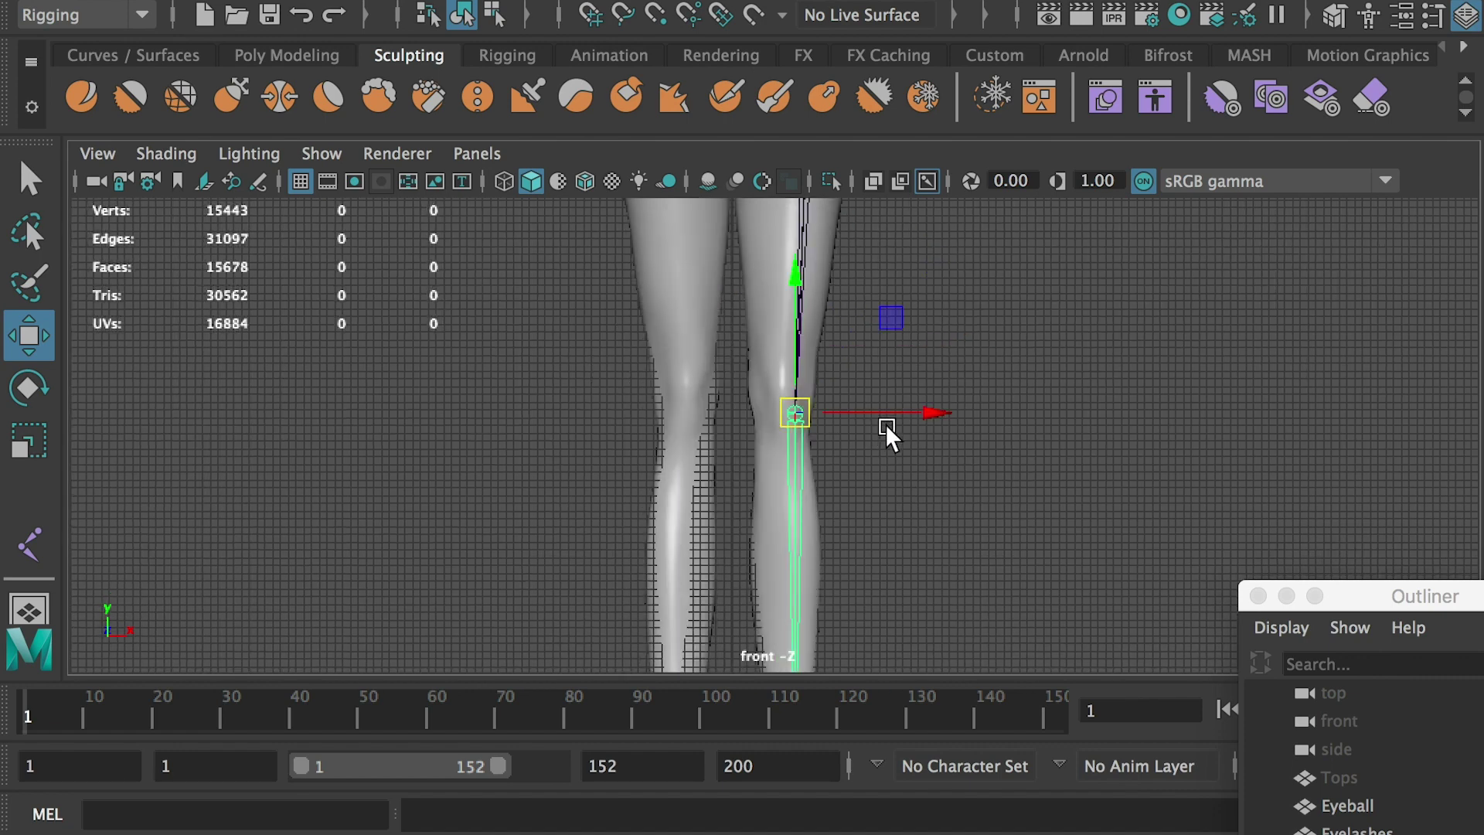
Step: Move only the knee joint slightly inward and up to centre it in the left knee
key(d)
drag(910, 410, 902, 410)
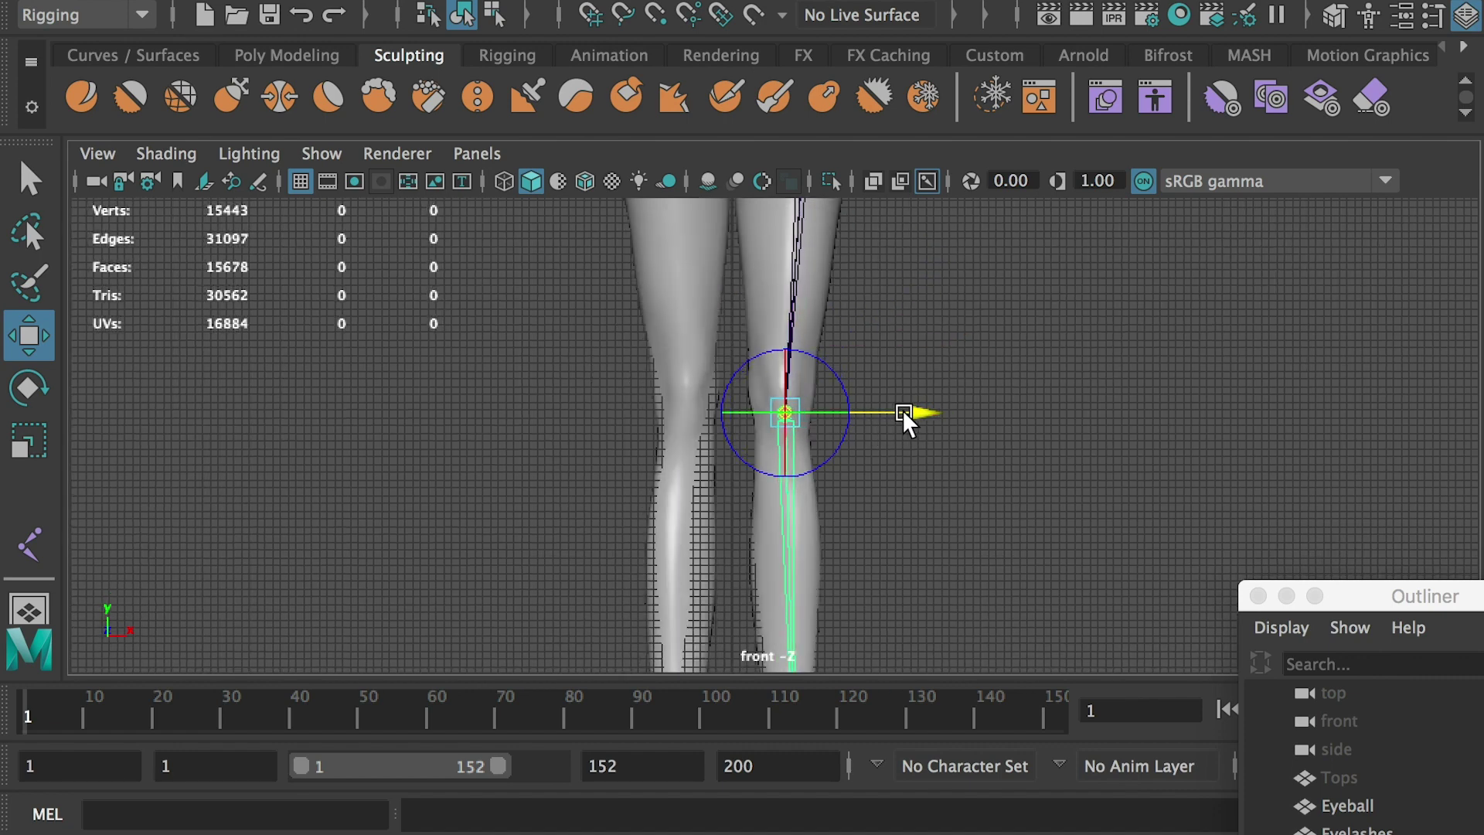
drag(788, 282, 790, 258)
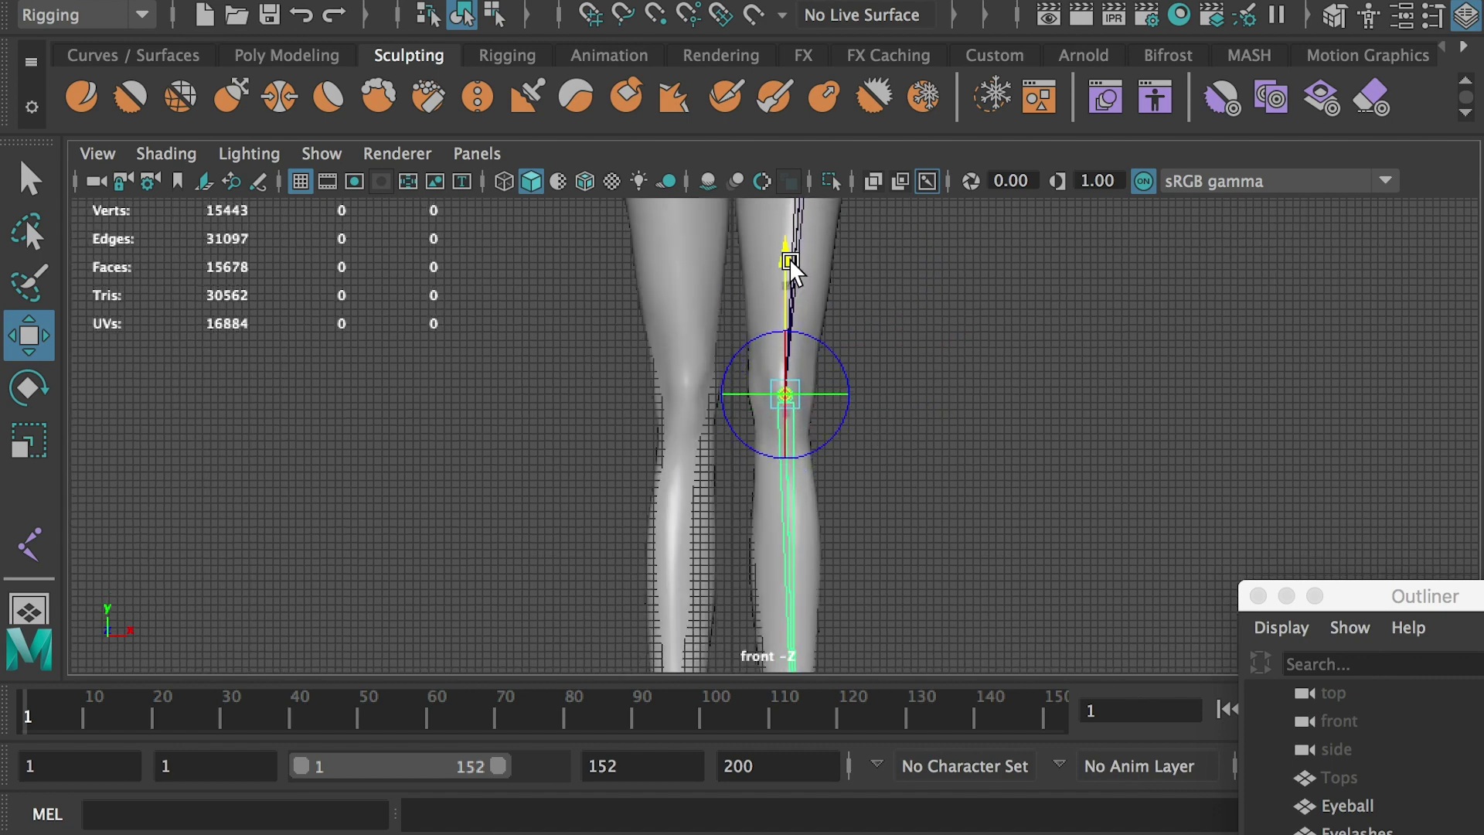
key(d)
Step: Move only the ankle joint slightly inward to centre it in the left ankle
alt+middle_drag(871, 505, 905, 345)
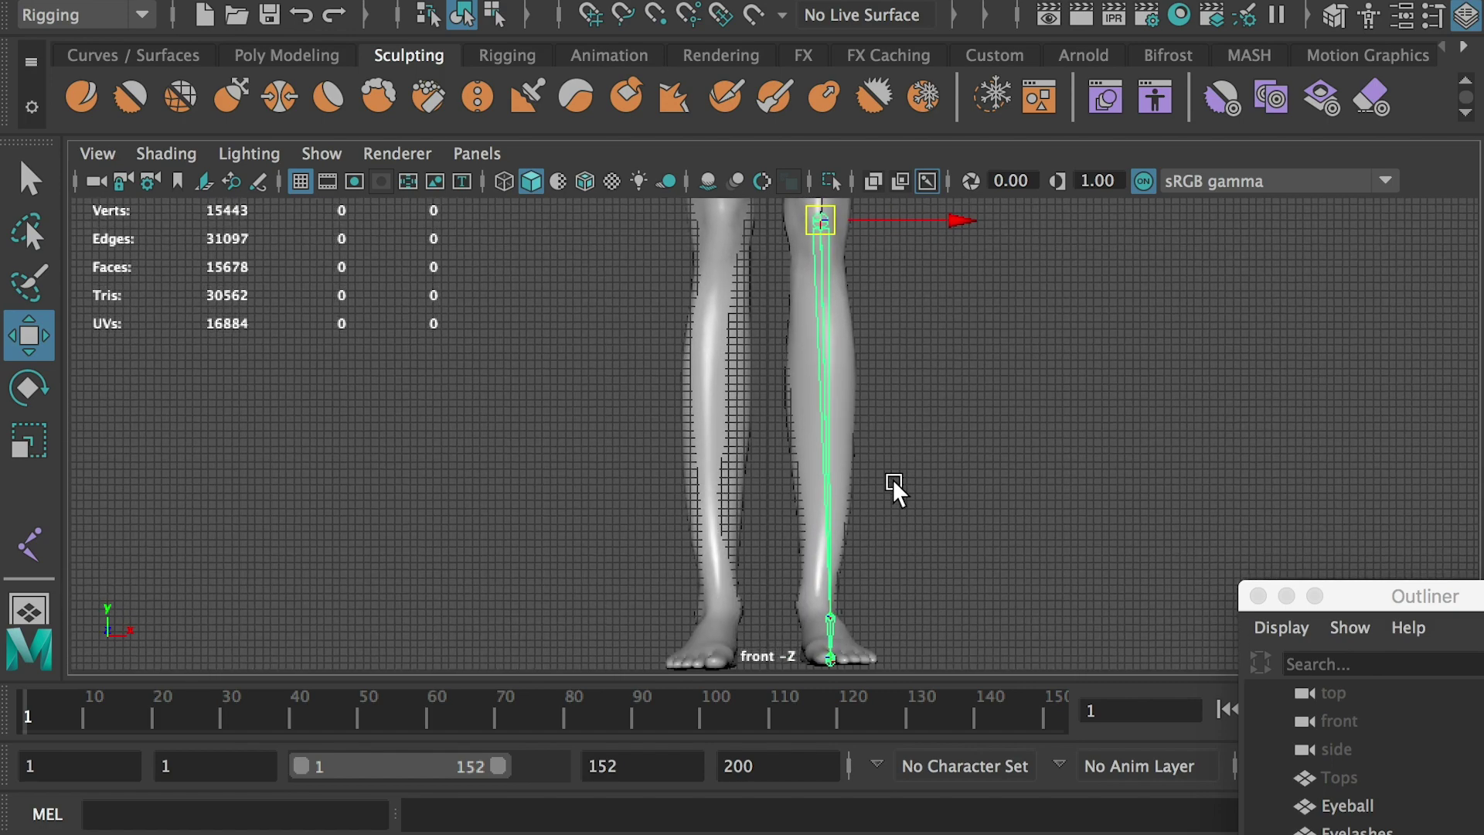
alt+middle_drag(892, 479, 892, 465)
click(831, 597)
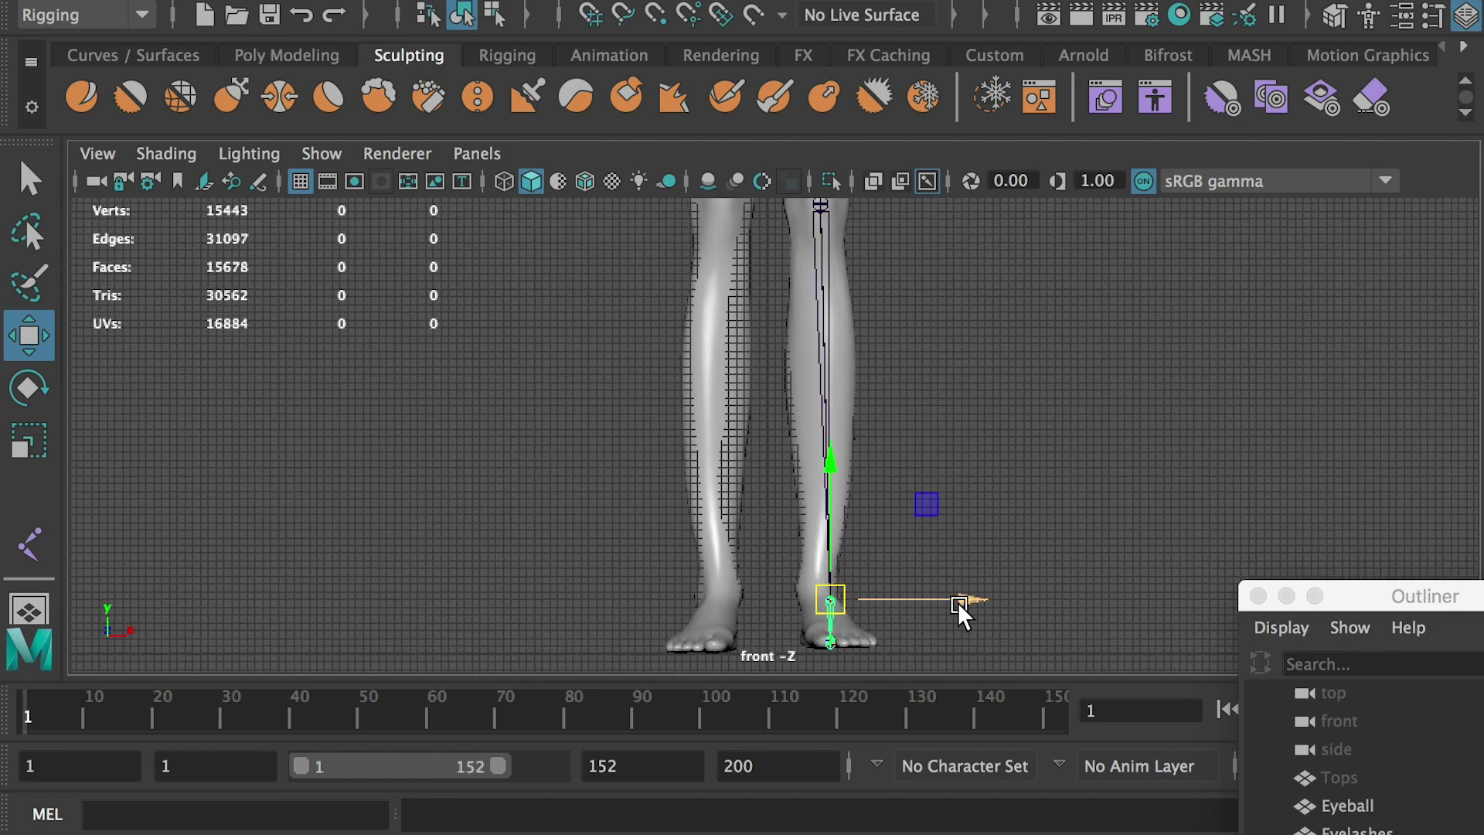
key(d)
drag(963, 599, 961, 601)
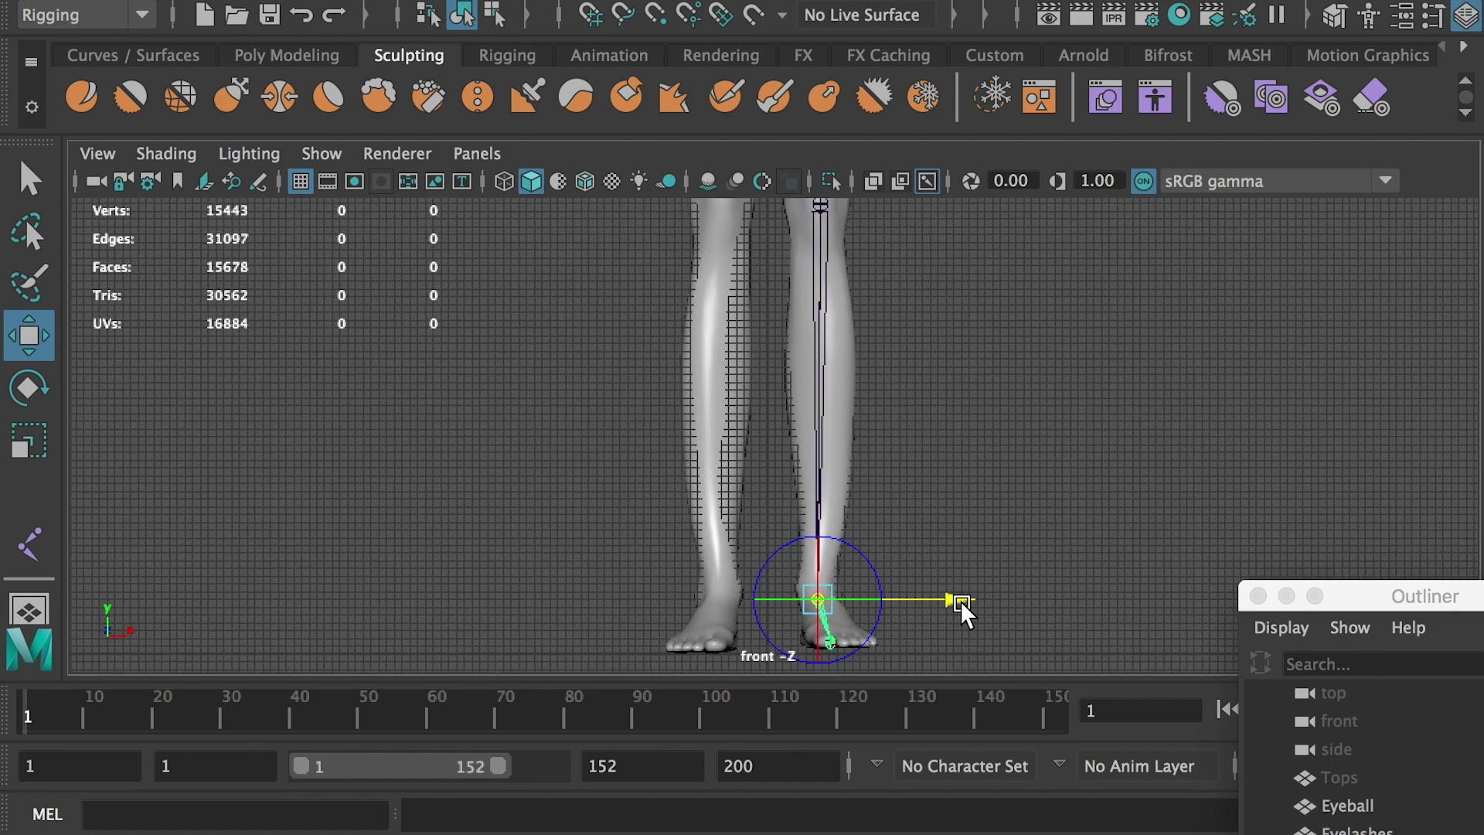
Step: Duplicate the leg chain from the hip joint in perspective and move the copy sideways, clear of the body
key(space)
key(space)
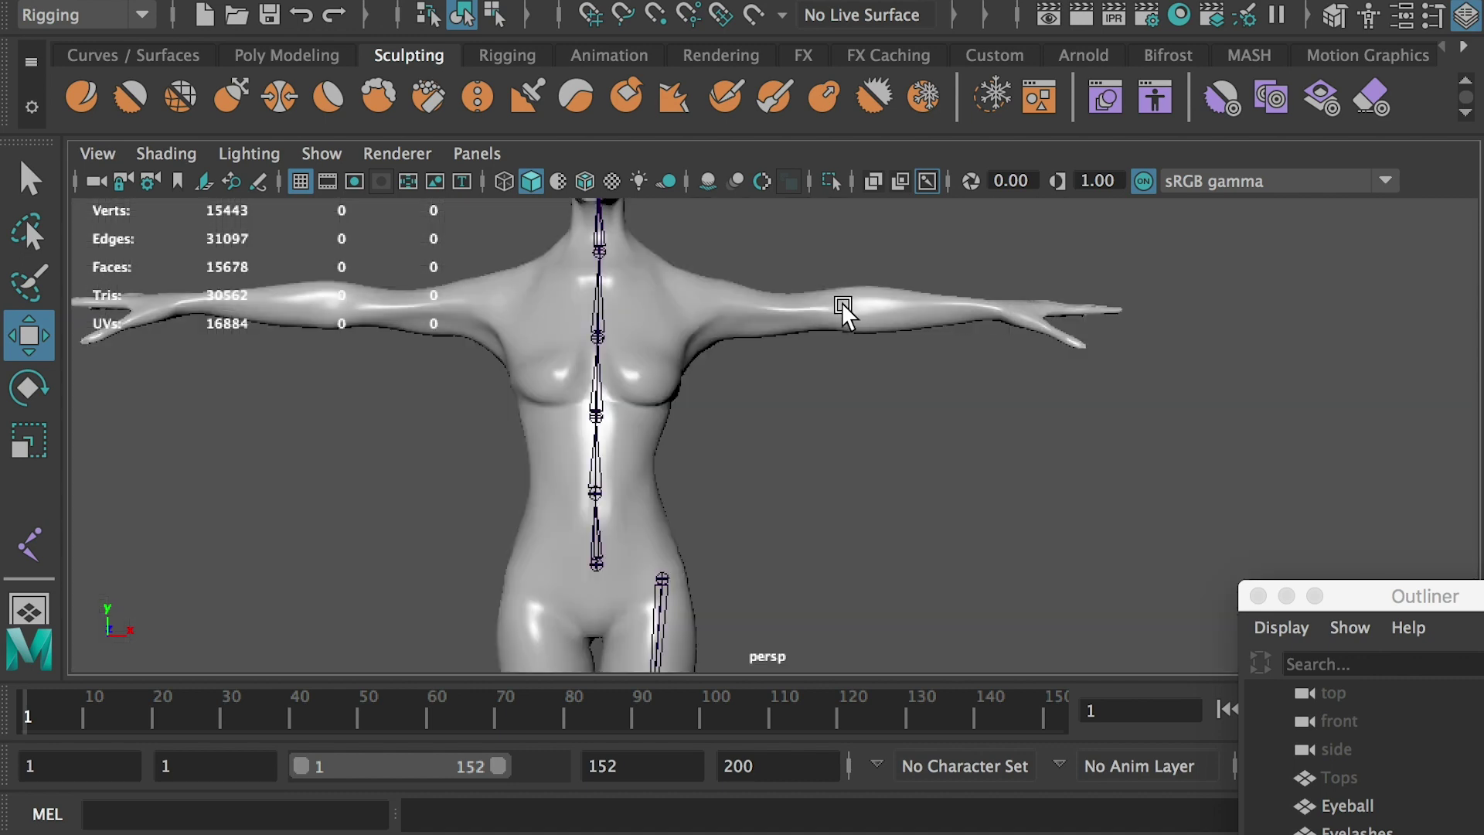
click(666, 577)
scroll(727, 574, down, 3)
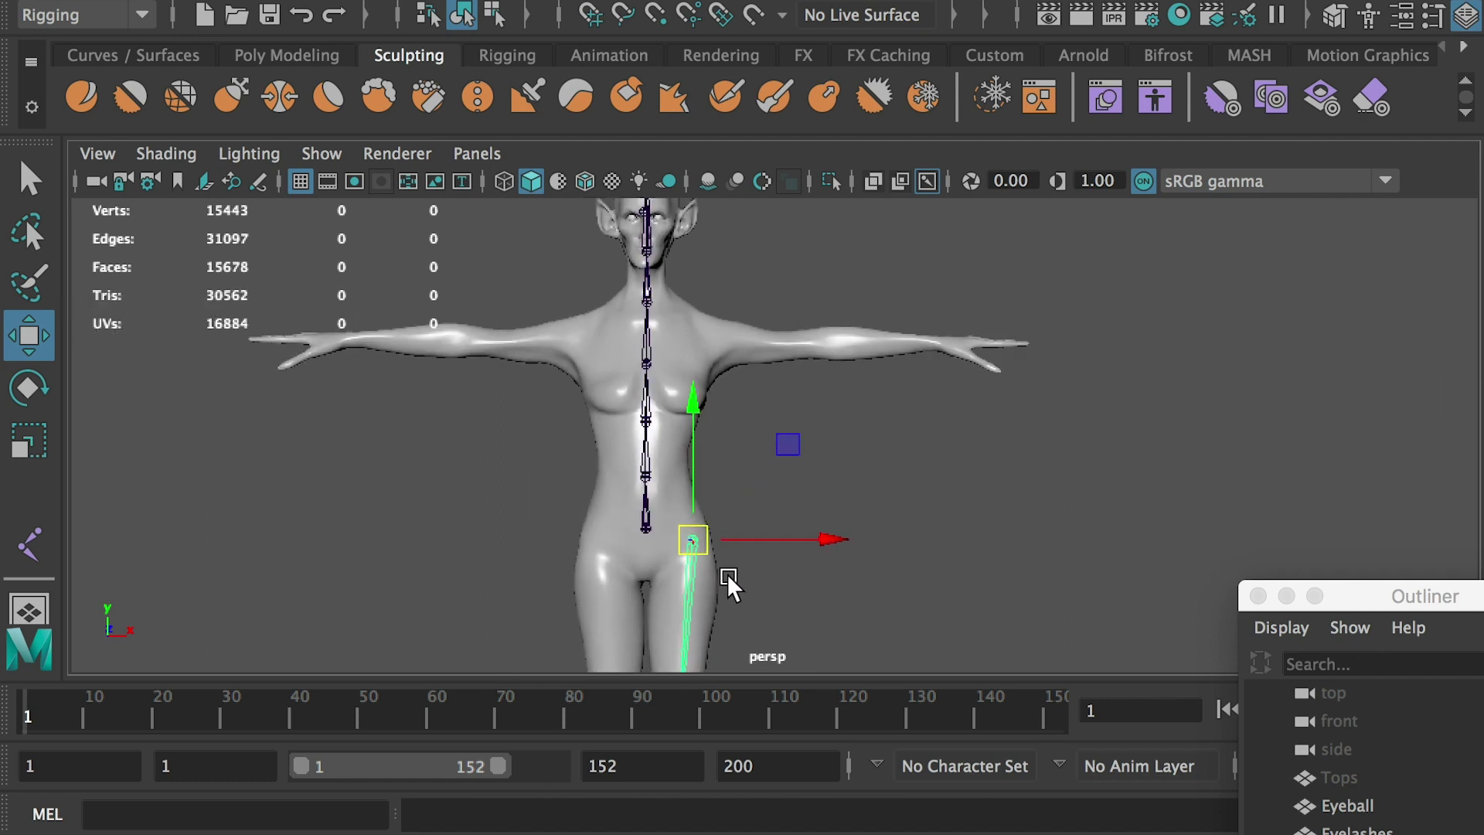
alt+middle_drag(727, 574, 587, 369)
key(ctrl+d)
drag(672, 336, 888, 348)
Step: Delete the knee joint and everything below it from the duplicated leg chain, leaving a single joint
scroll(789, 573, up, 2)
alt+middle_drag(788, 573, 514, 415)
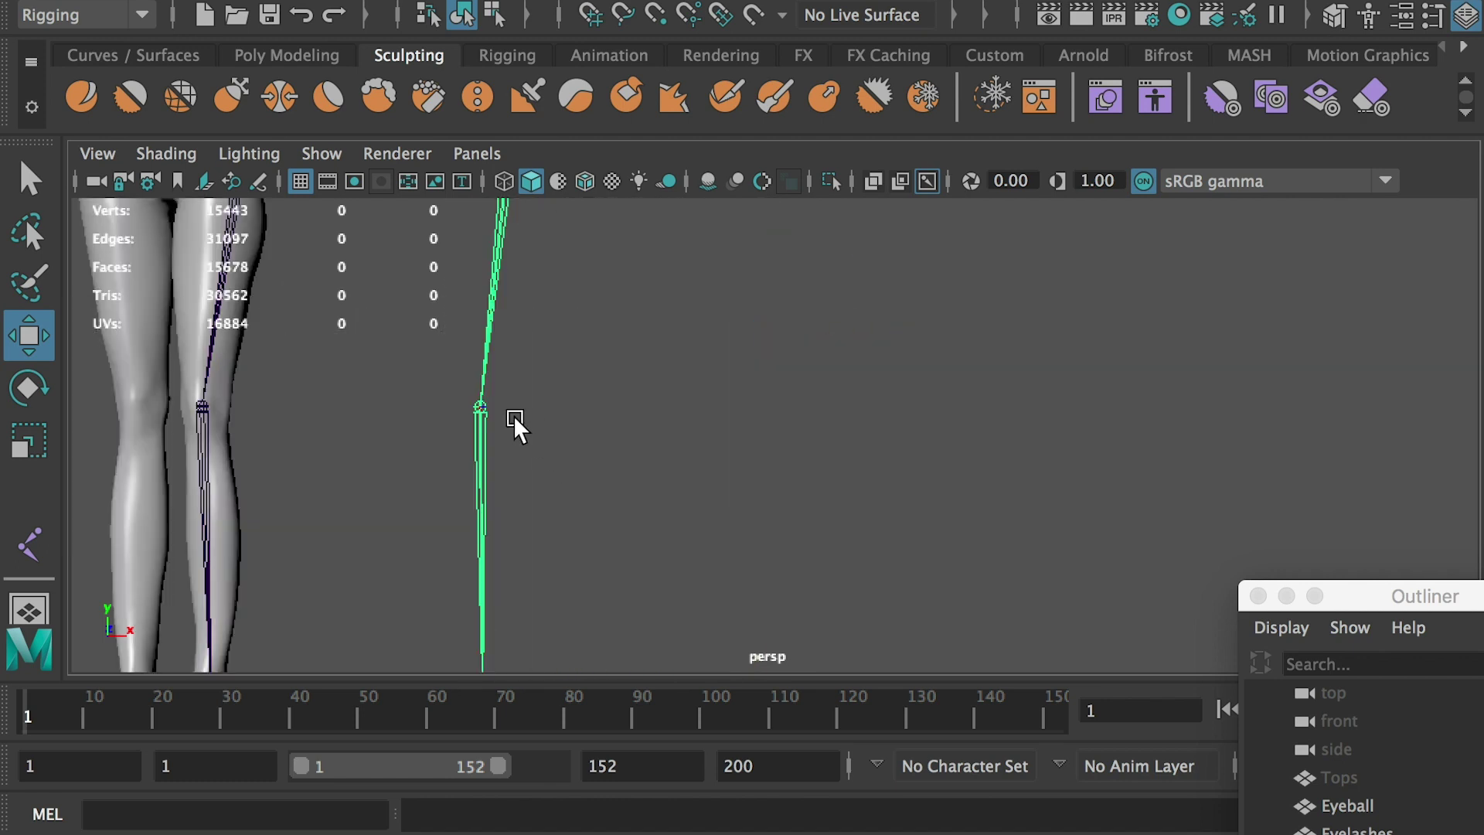
click(477, 404)
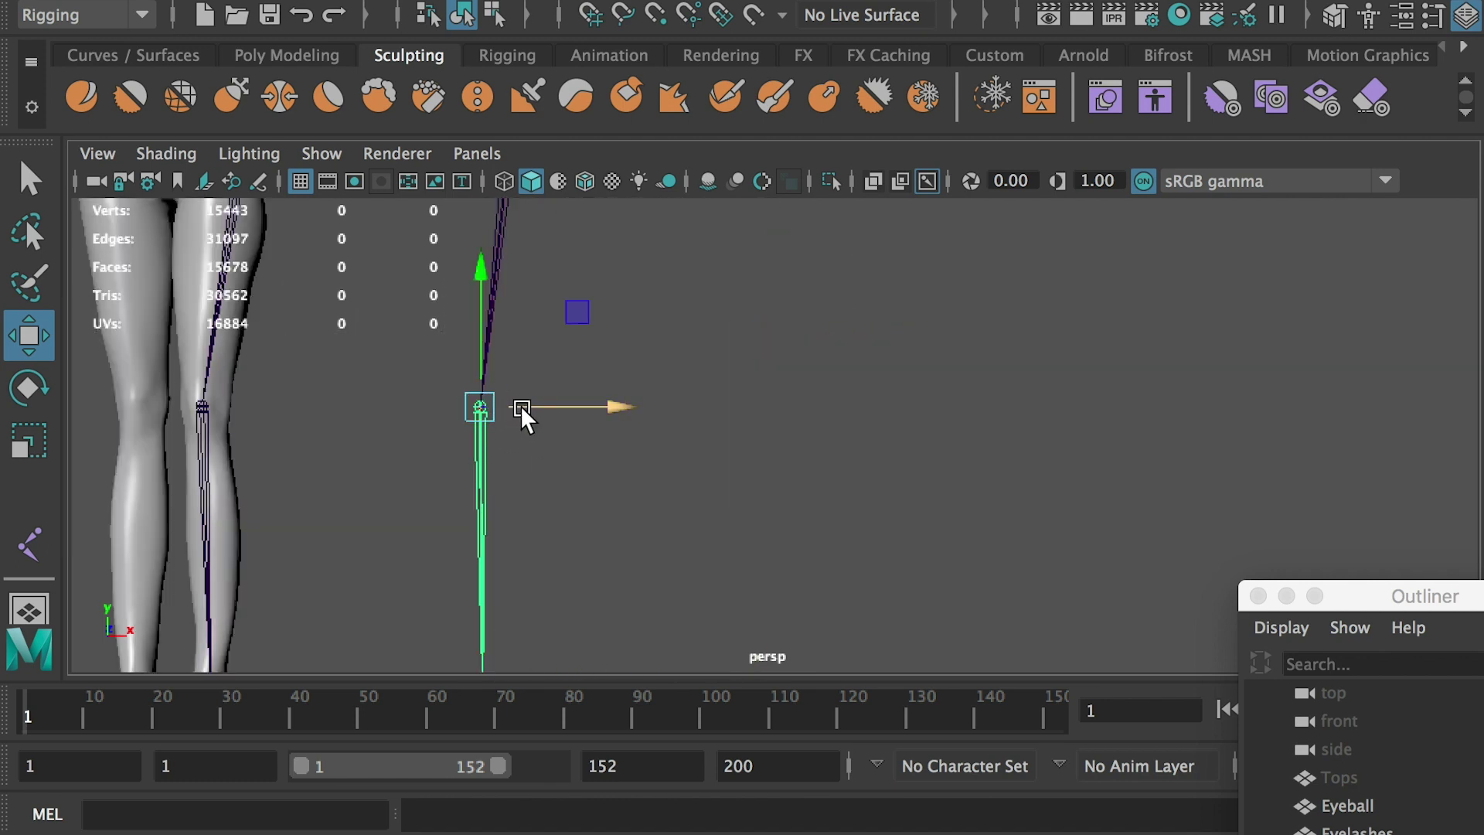
key(Delete)
Step: Move the remaining duplicated joint up to the body and place it at the left collarbone in the front view
alt+middle_drag(574, 285, 576, 648)
drag(464, 480, 257, 282)
key(space)
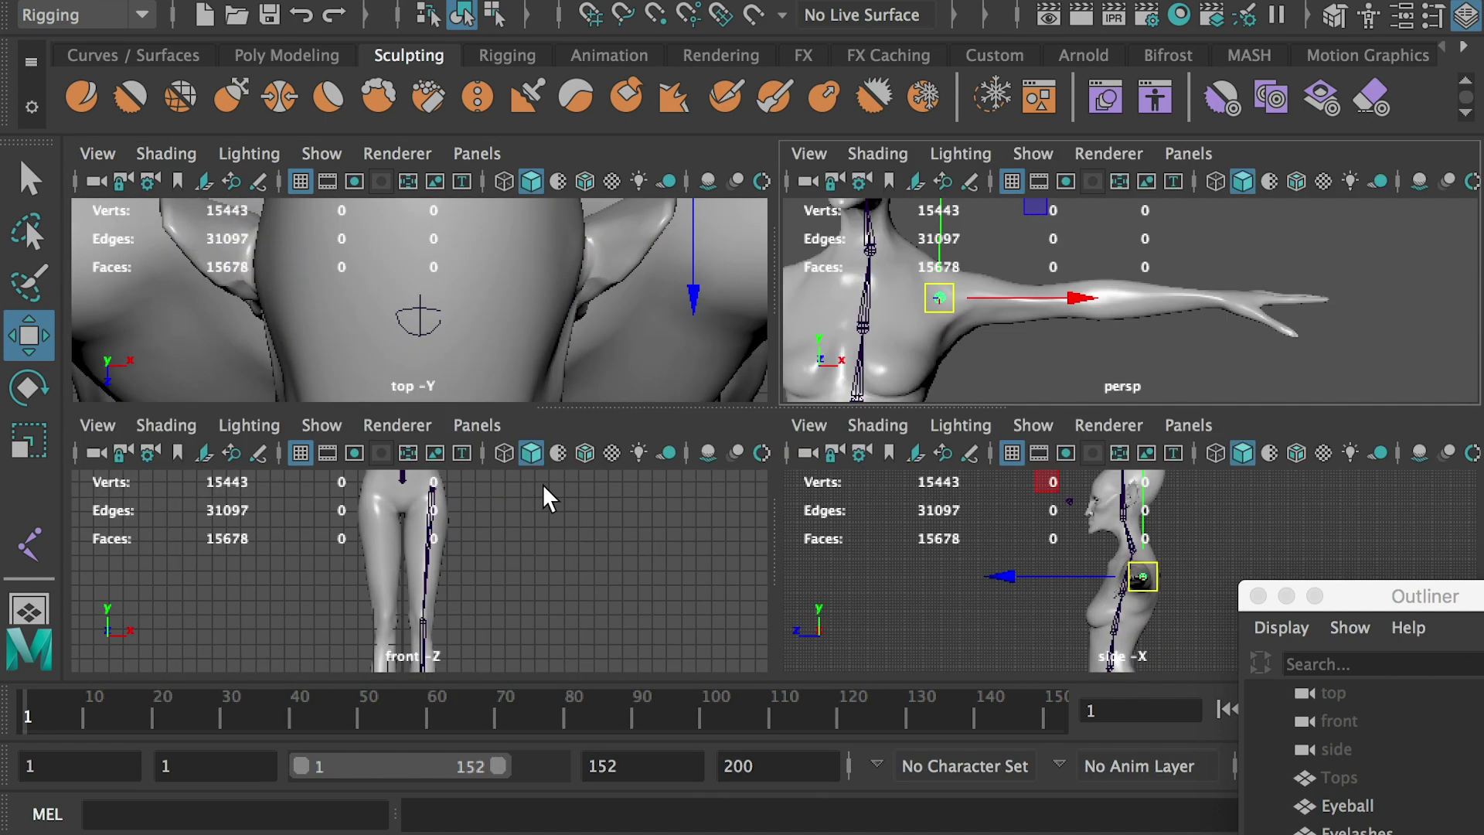
key(space)
drag(667, 418, 619, 378)
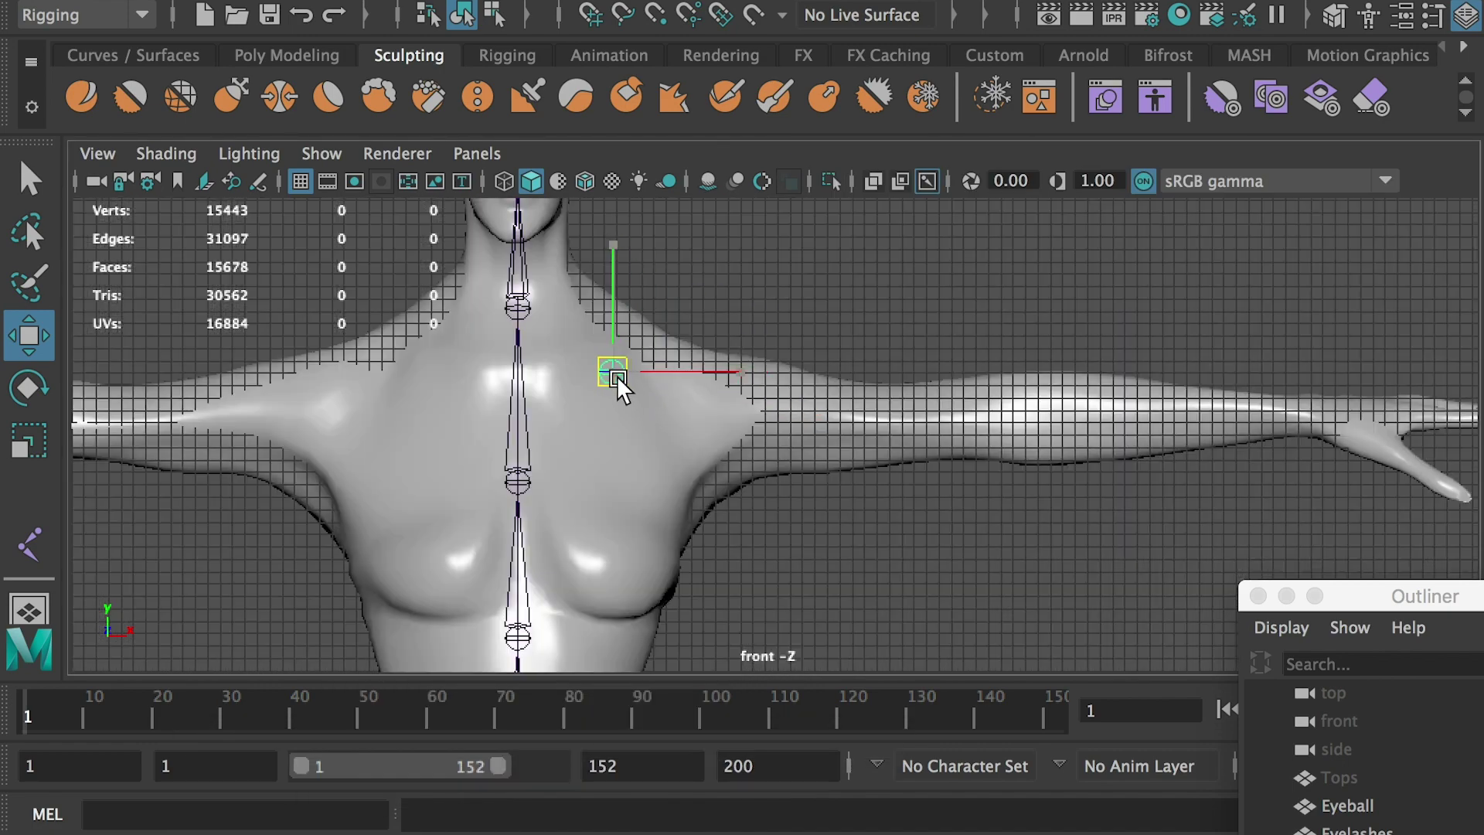
Step: Duplicate the collarbone joint along the left arm to place separate joints at the shoulder, elbow and wrist
key(Return)
drag(706, 404, 1000, 413)
alt+middle_drag(1004, 429, 673, 505)
key(ctrl+d)
drag(674, 486, 995, 473)
Step: Shift the shoulder joint forward to centre it in the arm, and nudge the elbow joint outward along the arm
key(space)
key(space)
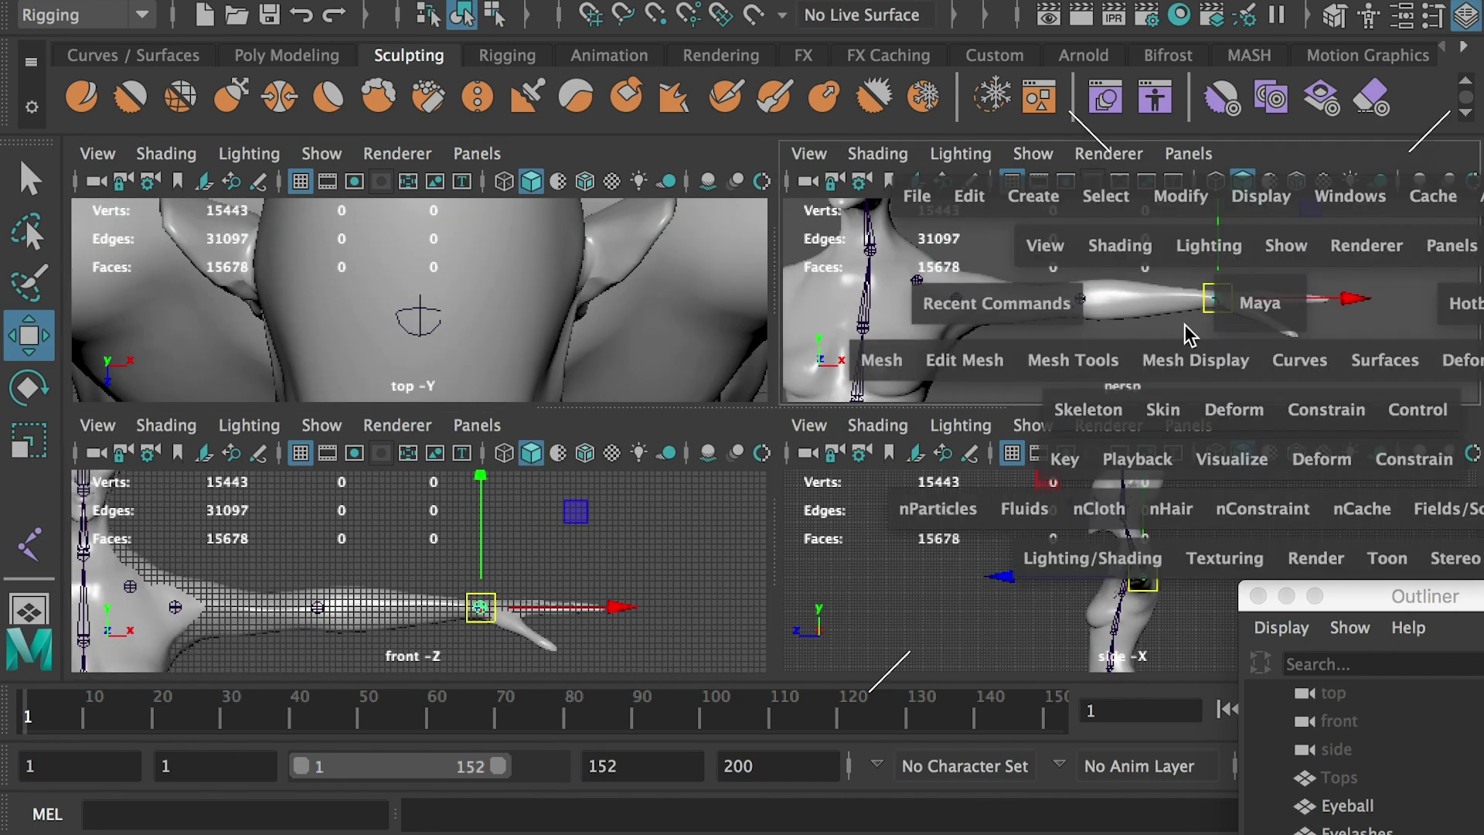
alt+drag(1084, 448, 824, 354)
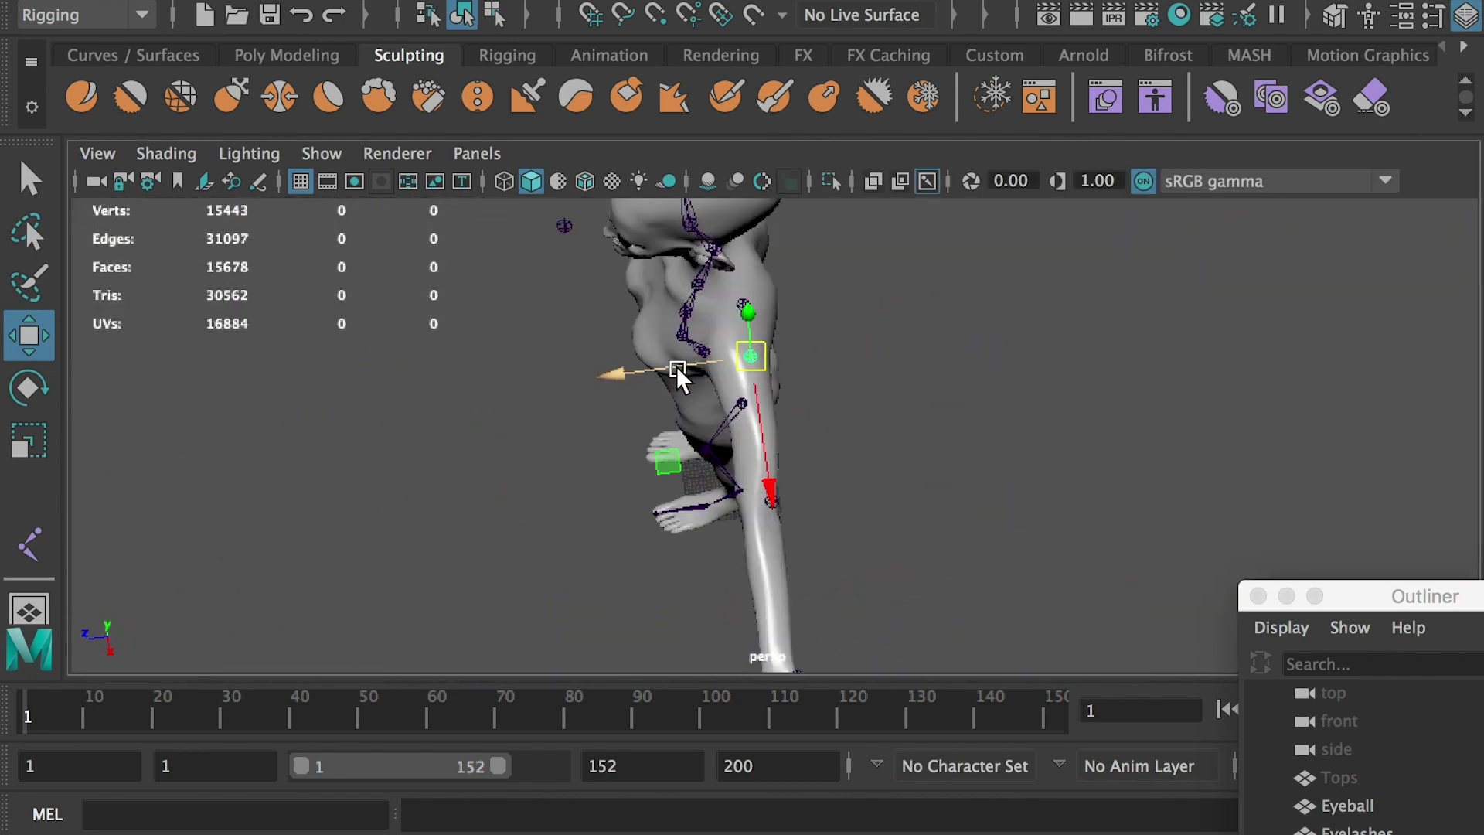
drag(665, 363, 661, 366)
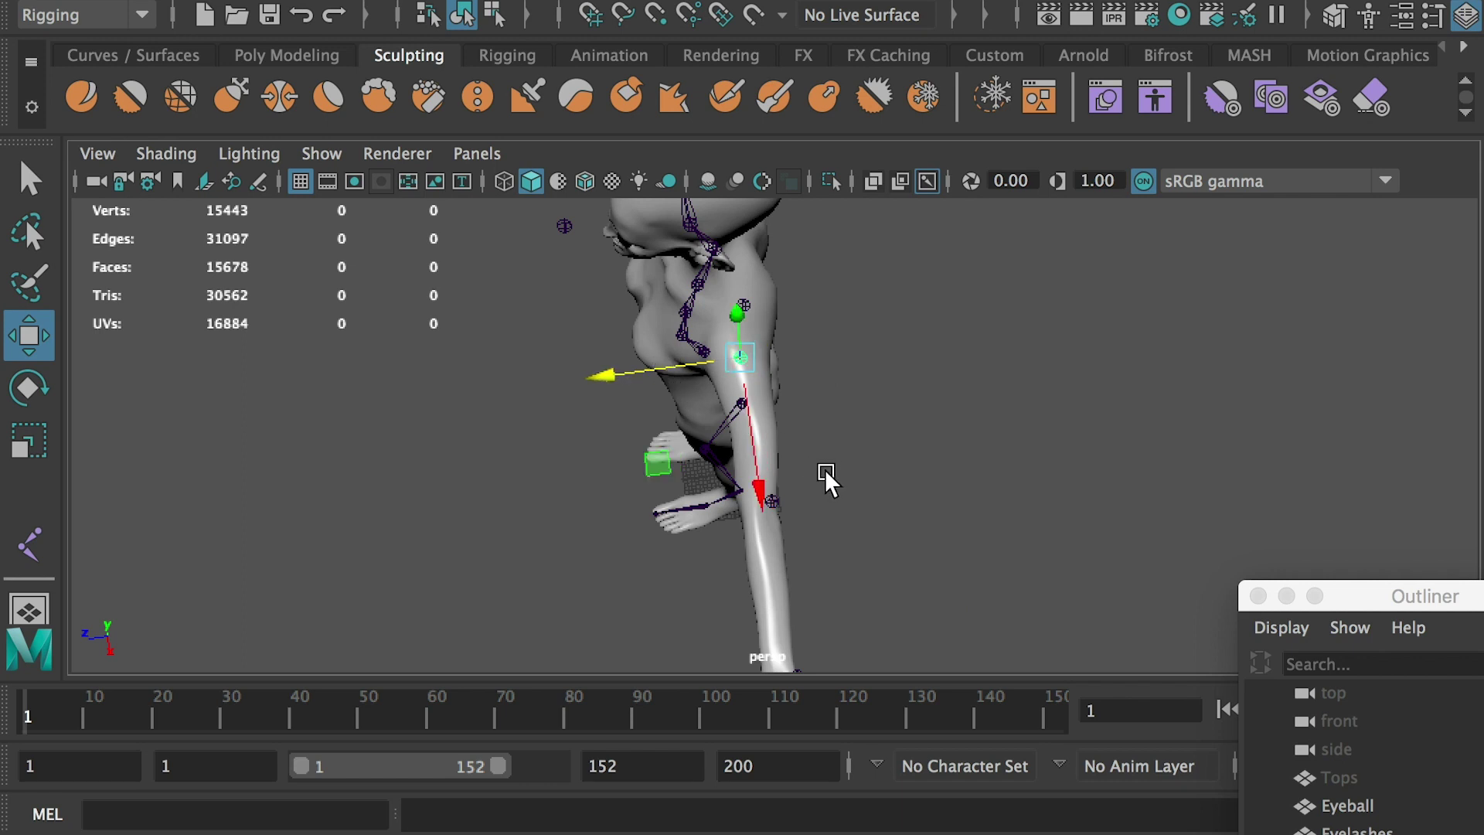
alt+drag(797, 501, 855, 480)
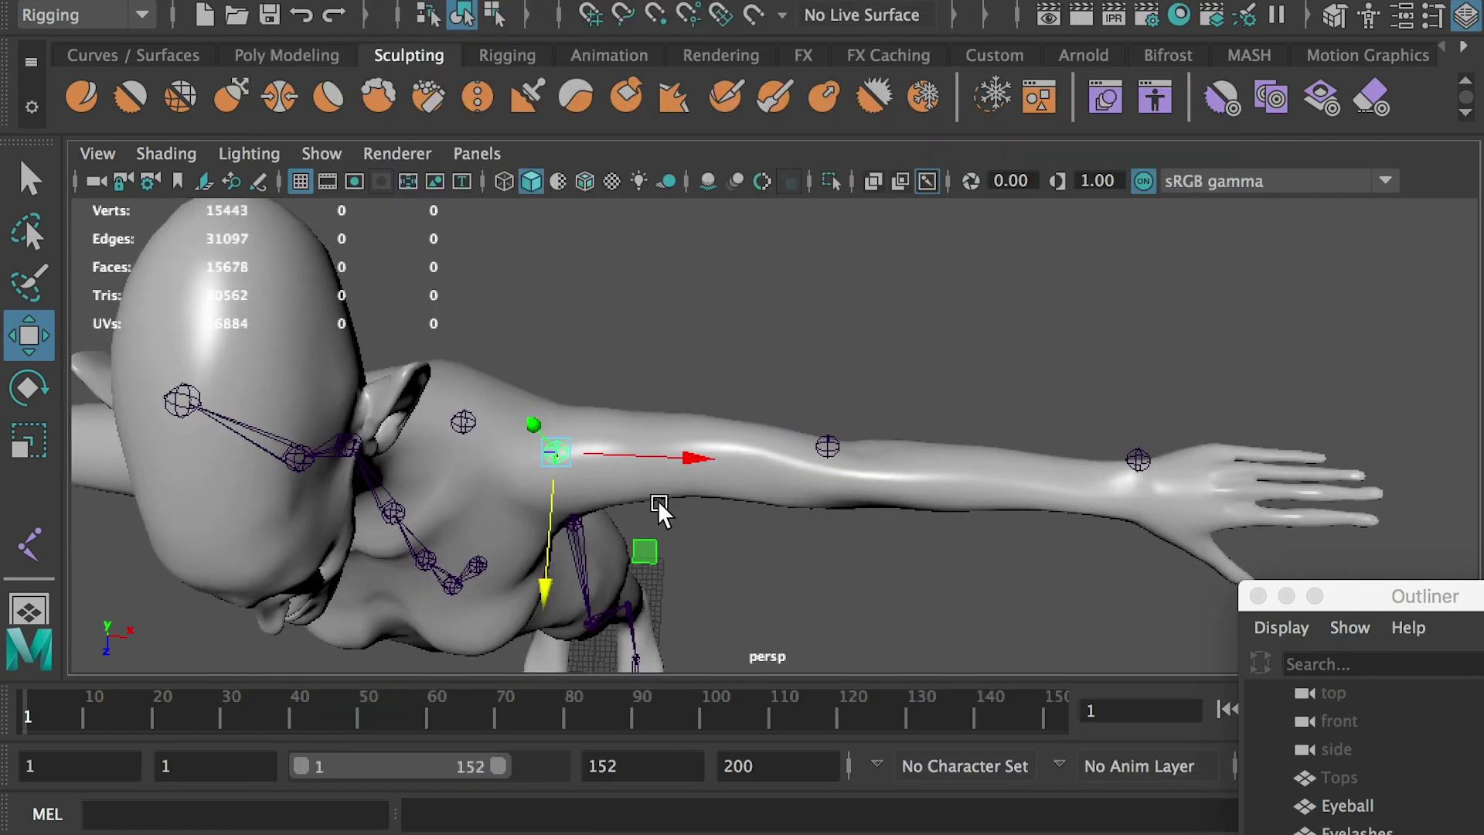
alt+drag(657, 500, 658, 513)
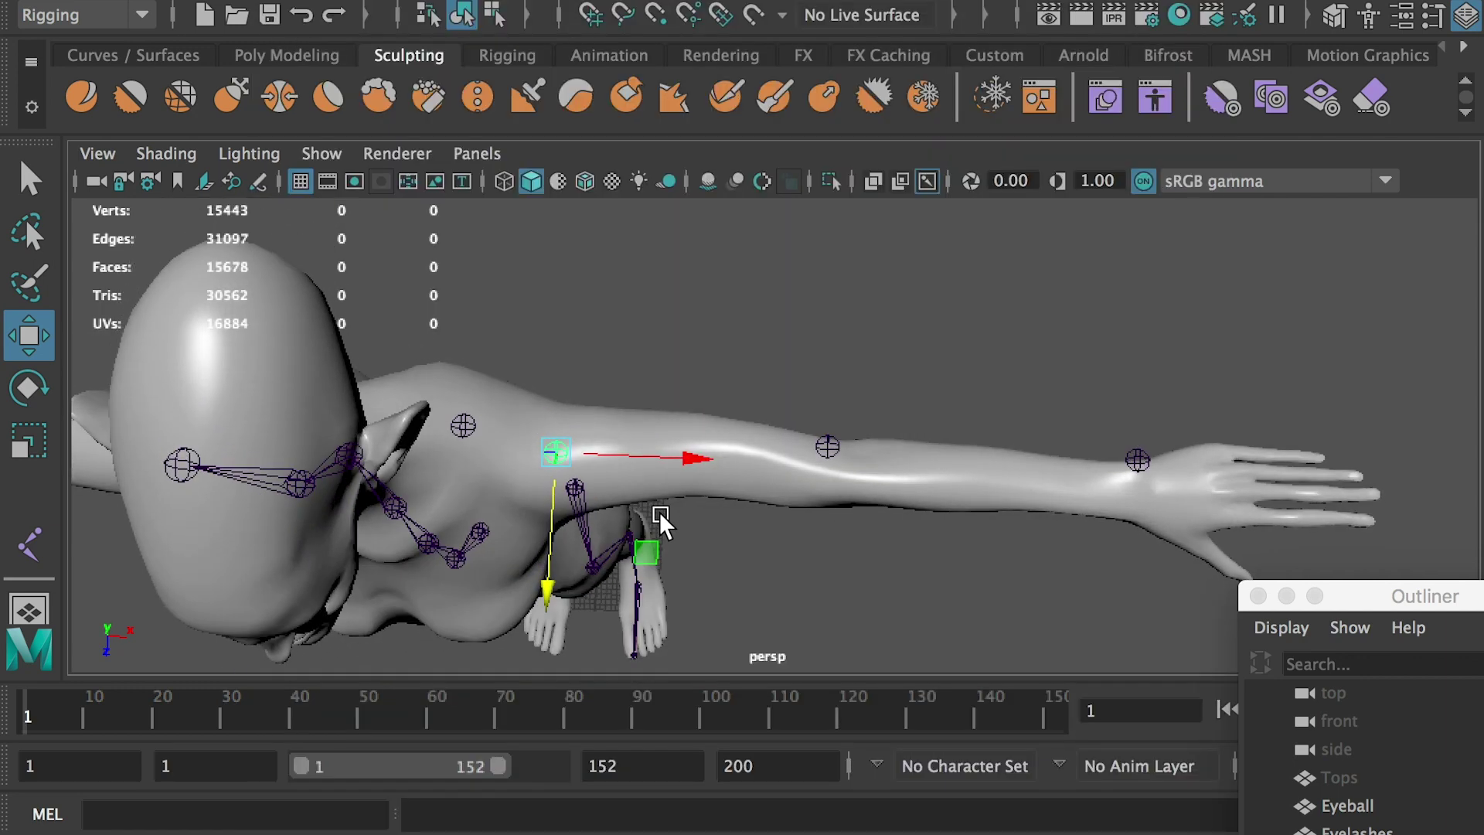
drag(549, 520, 547, 526)
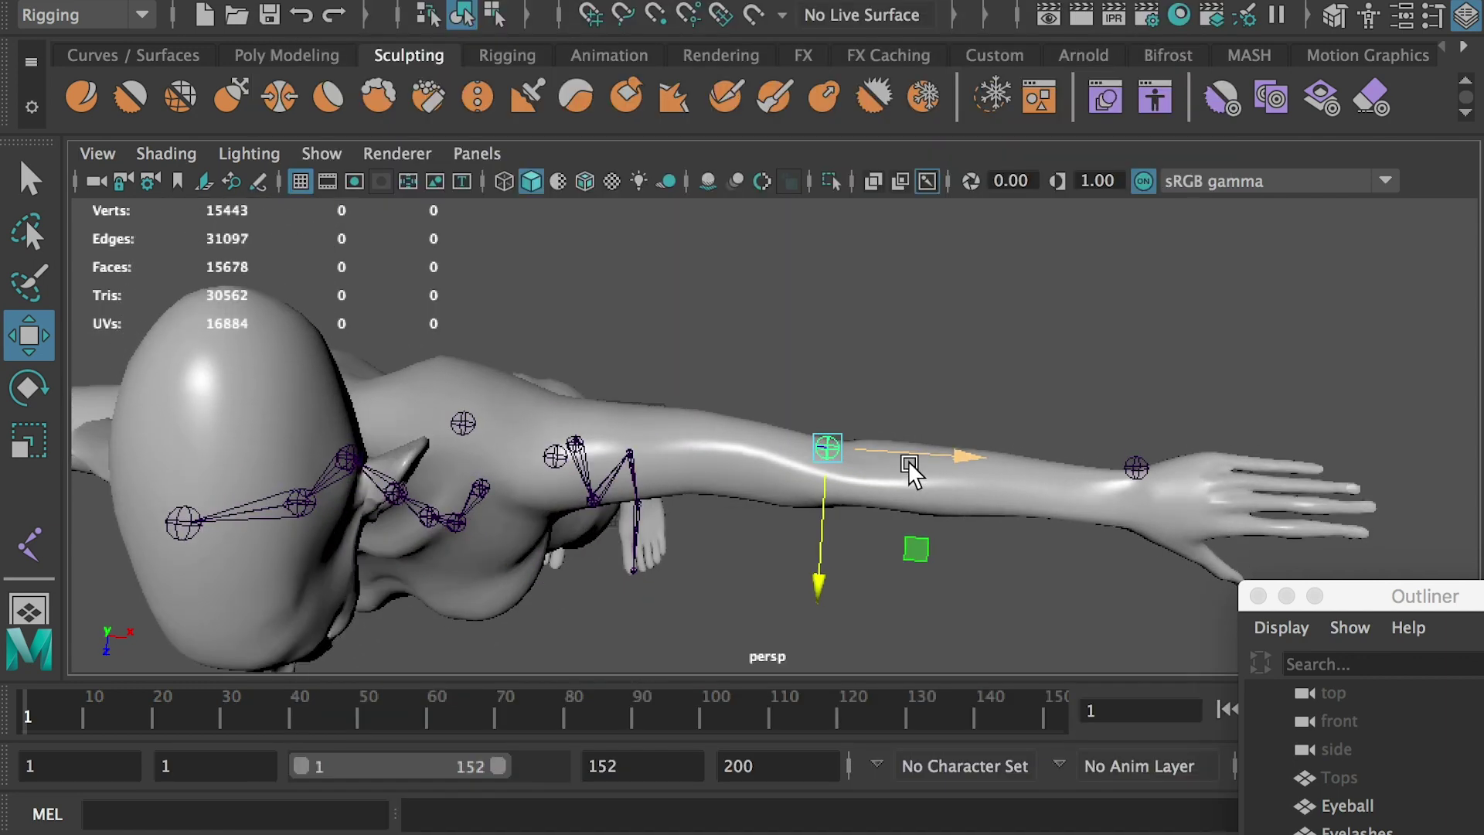
Step: Shift the wrist joint forward to centre it in the wrist, and duplicate it outward to the knuckles
click(1137, 468)
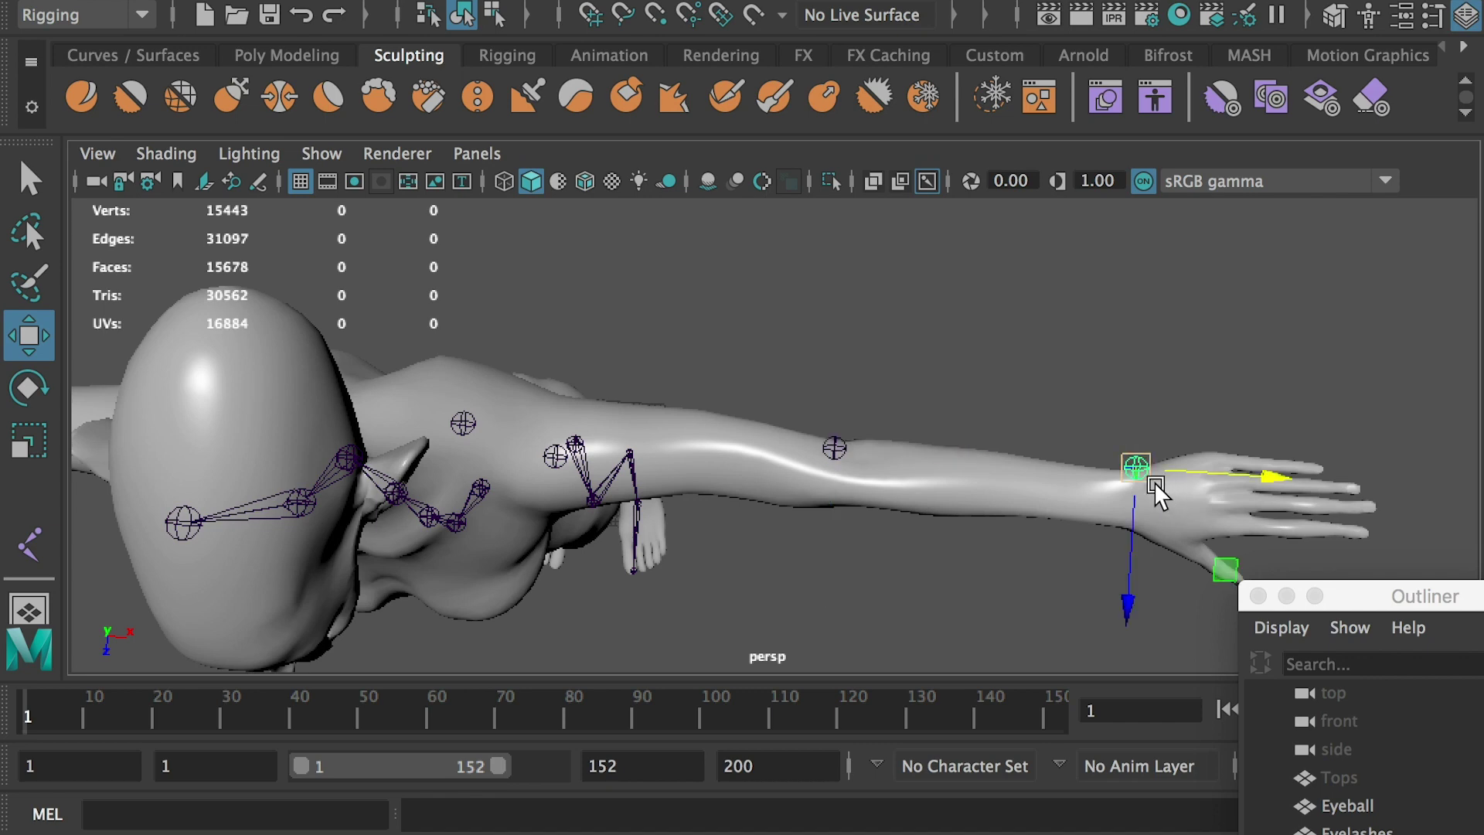
drag(1130, 569, 1129, 572)
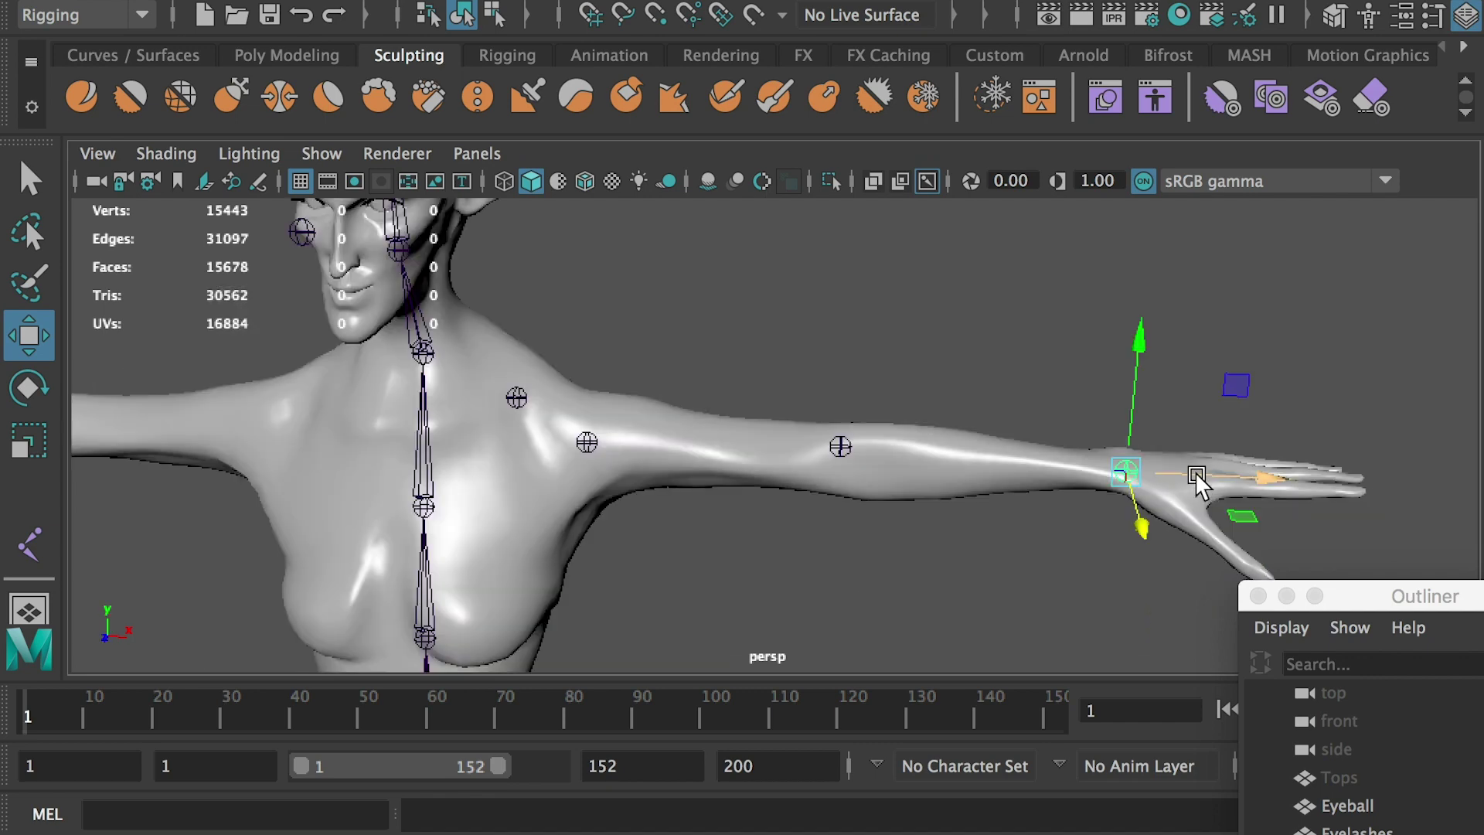
key(ctrl+d)
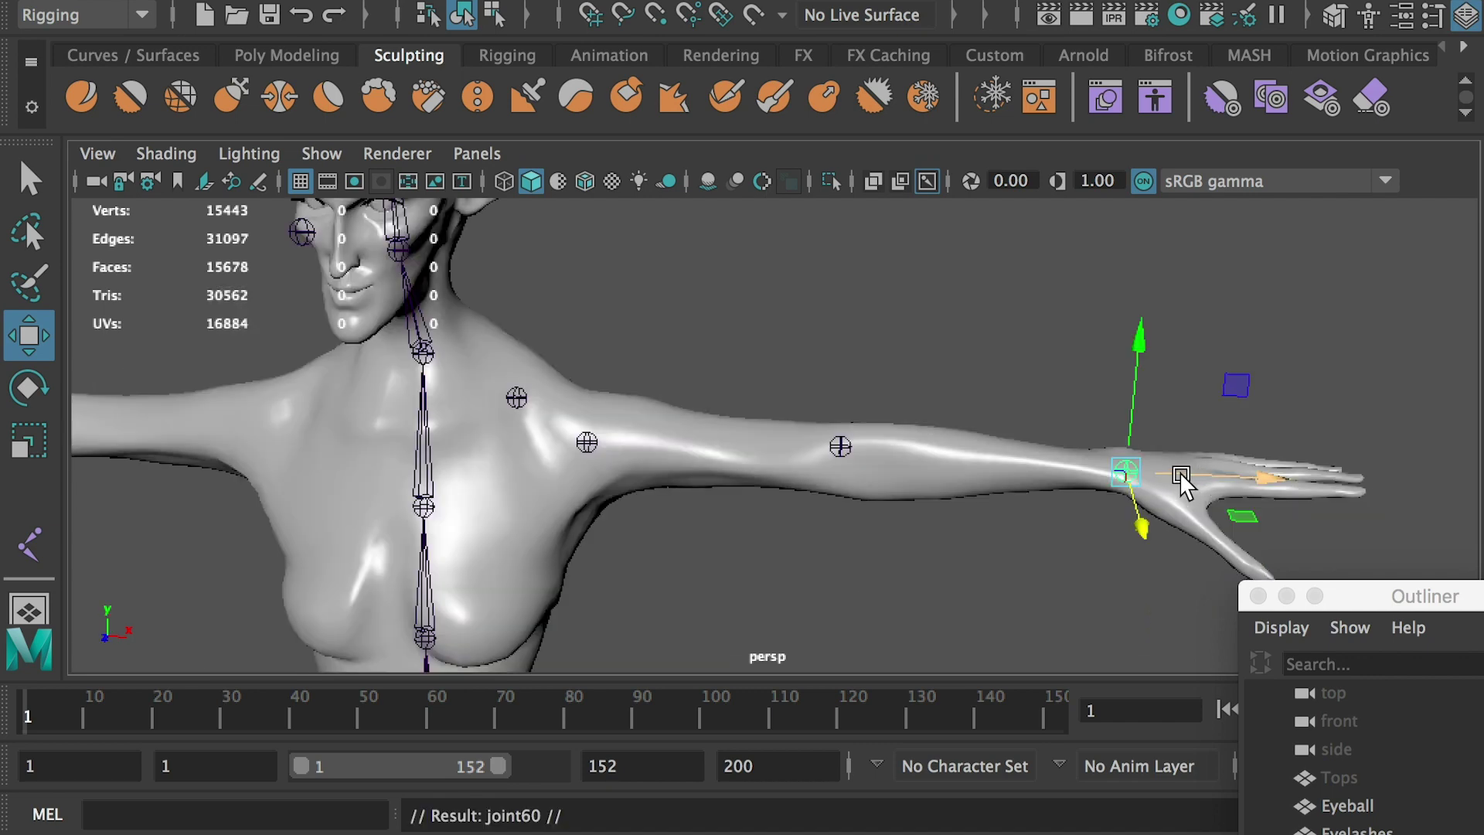
drag(1179, 472, 1232, 485)
Step: Parent the wrist joint to the elbow joint, and the elbow joint to the shoulder joint
drag(1061, 408, 1130, 512)
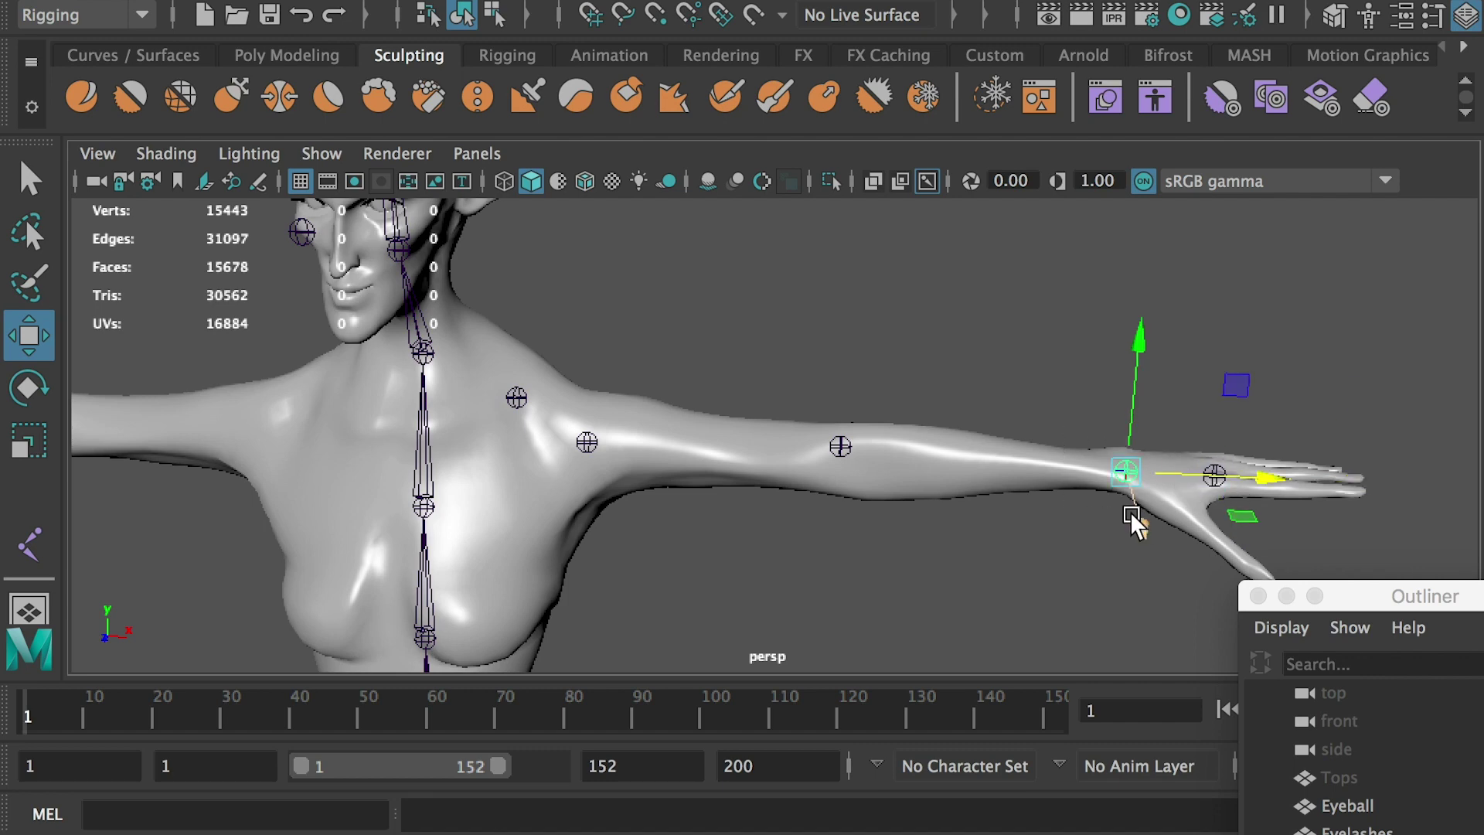
shift+click(869, 475)
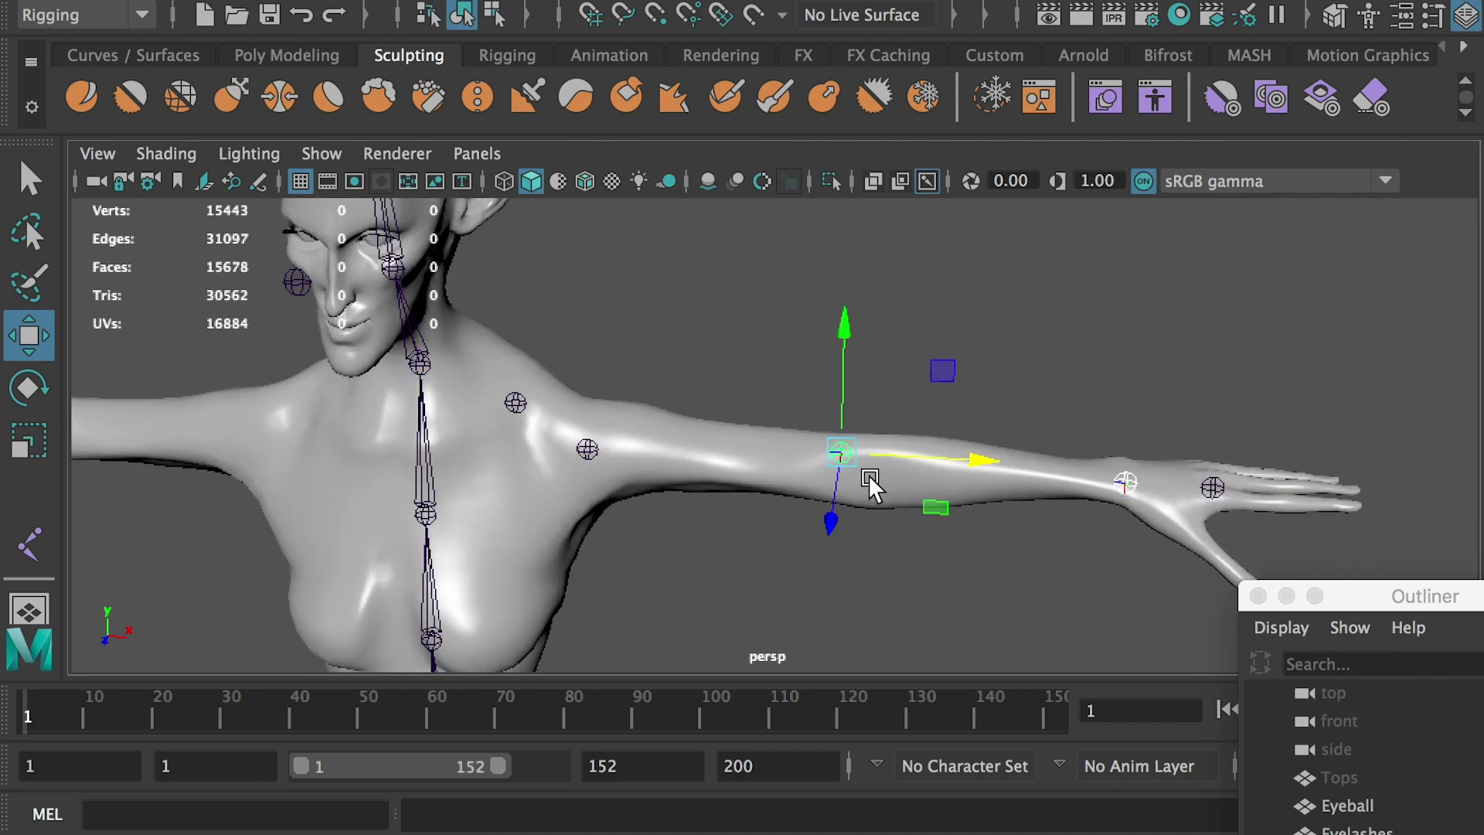
key(p)
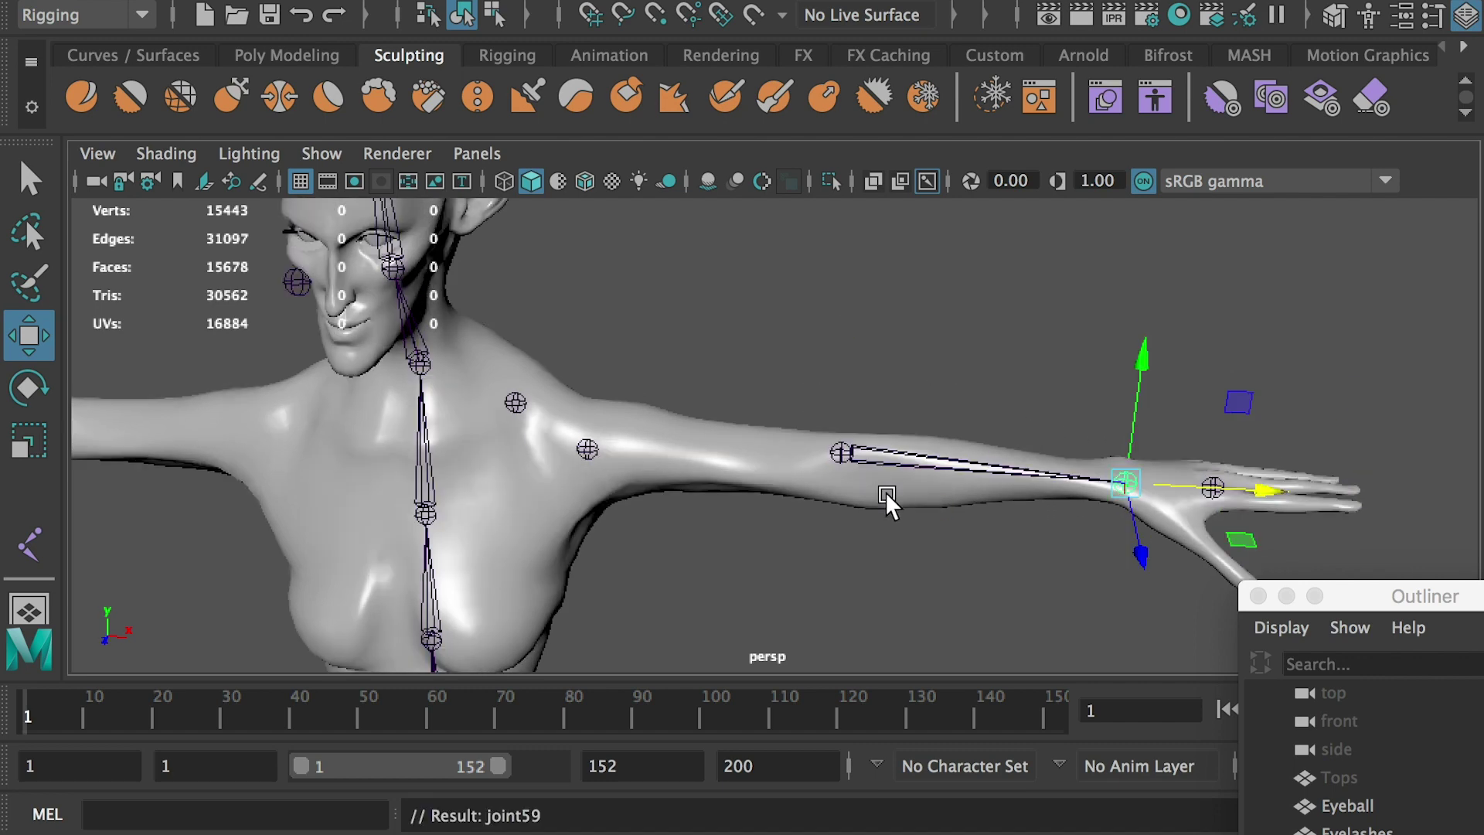
drag(815, 428, 835, 474)
shift+click(586, 448)
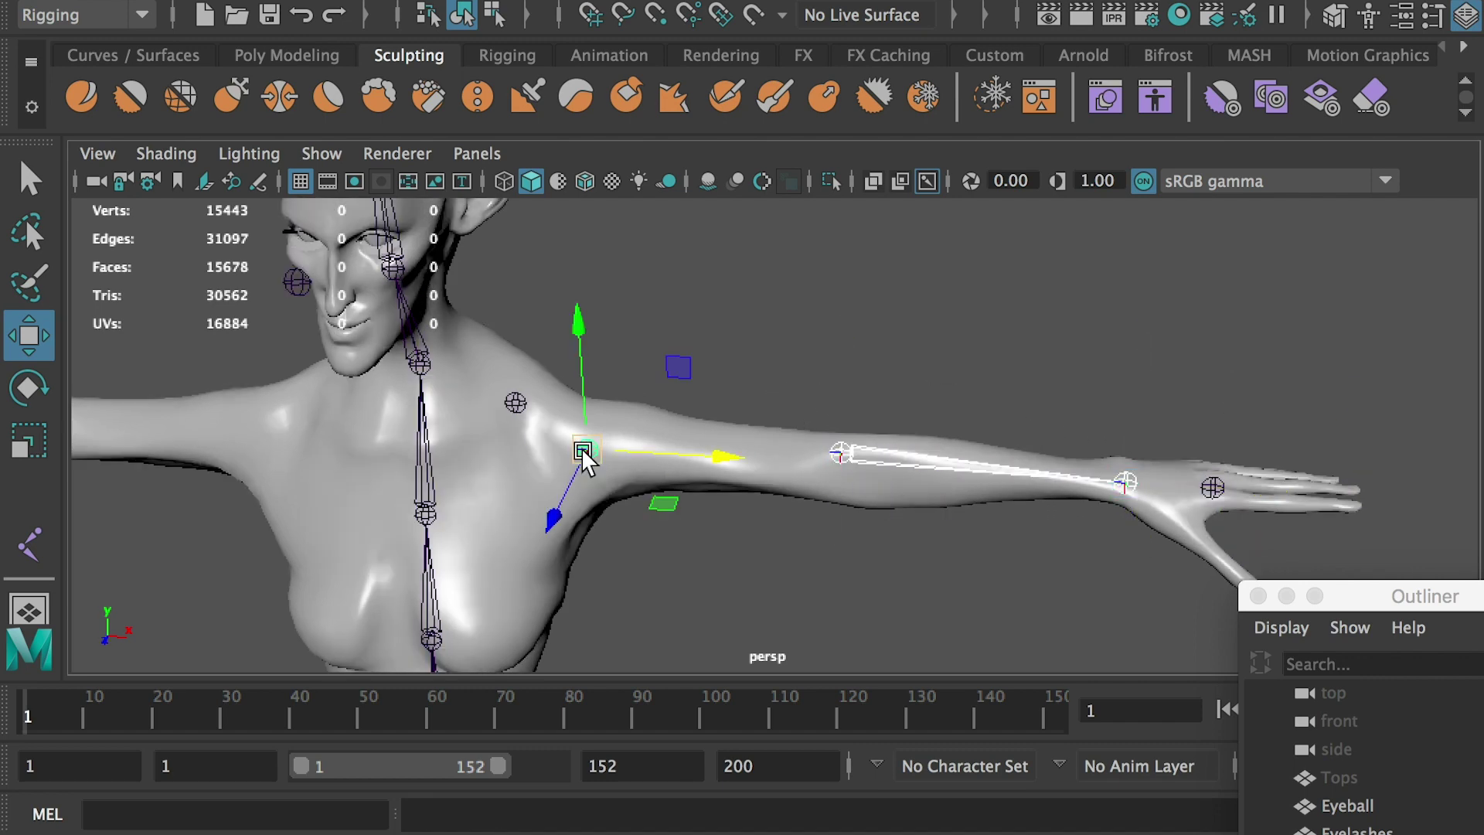
key(p)
Step: Parent the shoulder joint to the collarbone joint, and bring up a close view of the knuckle joint in the hand
click(582, 447)
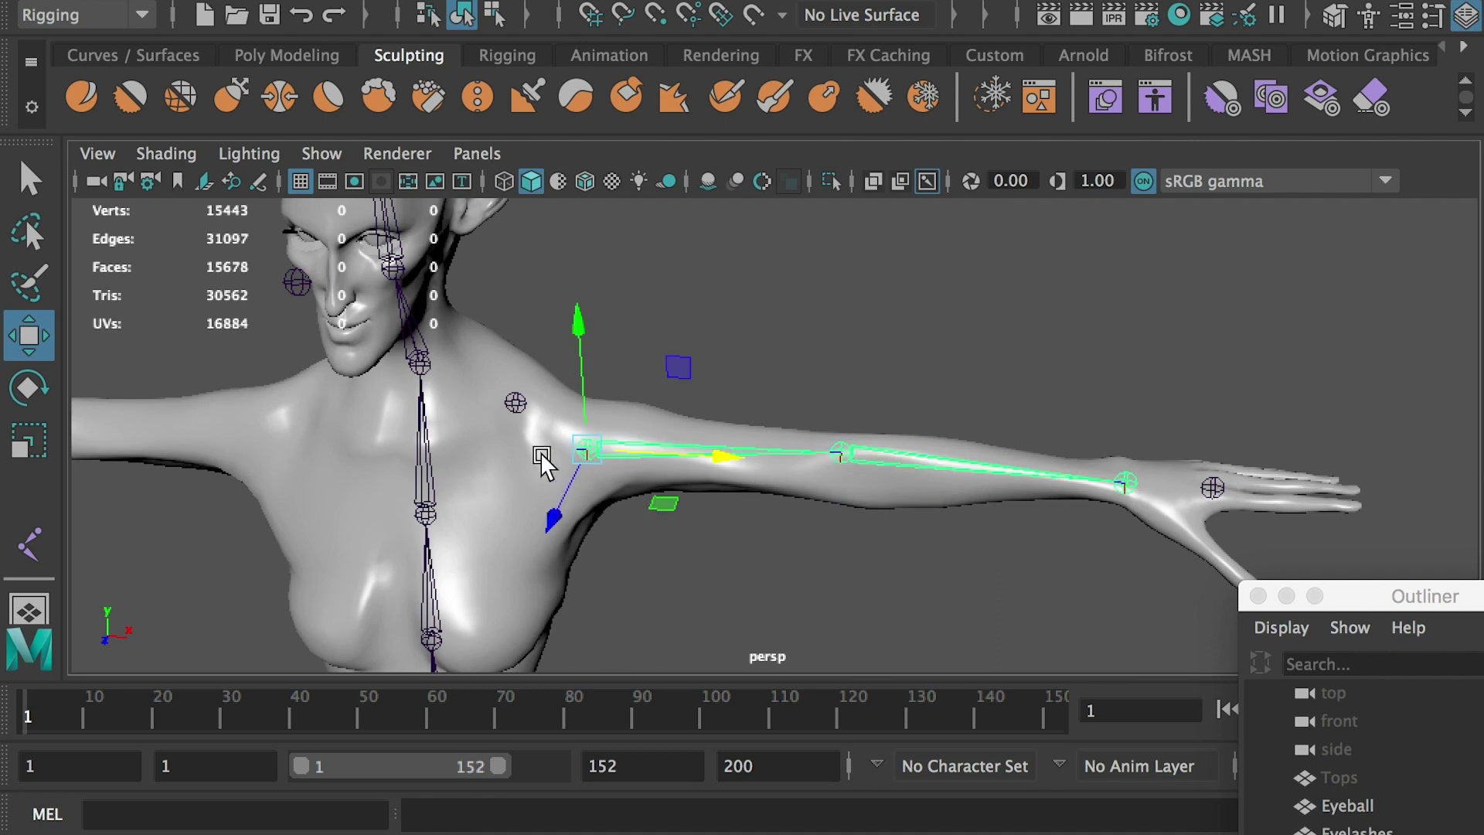
shift+click(513, 402)
key(p)
alt+drag(571, 404, 419, 422)
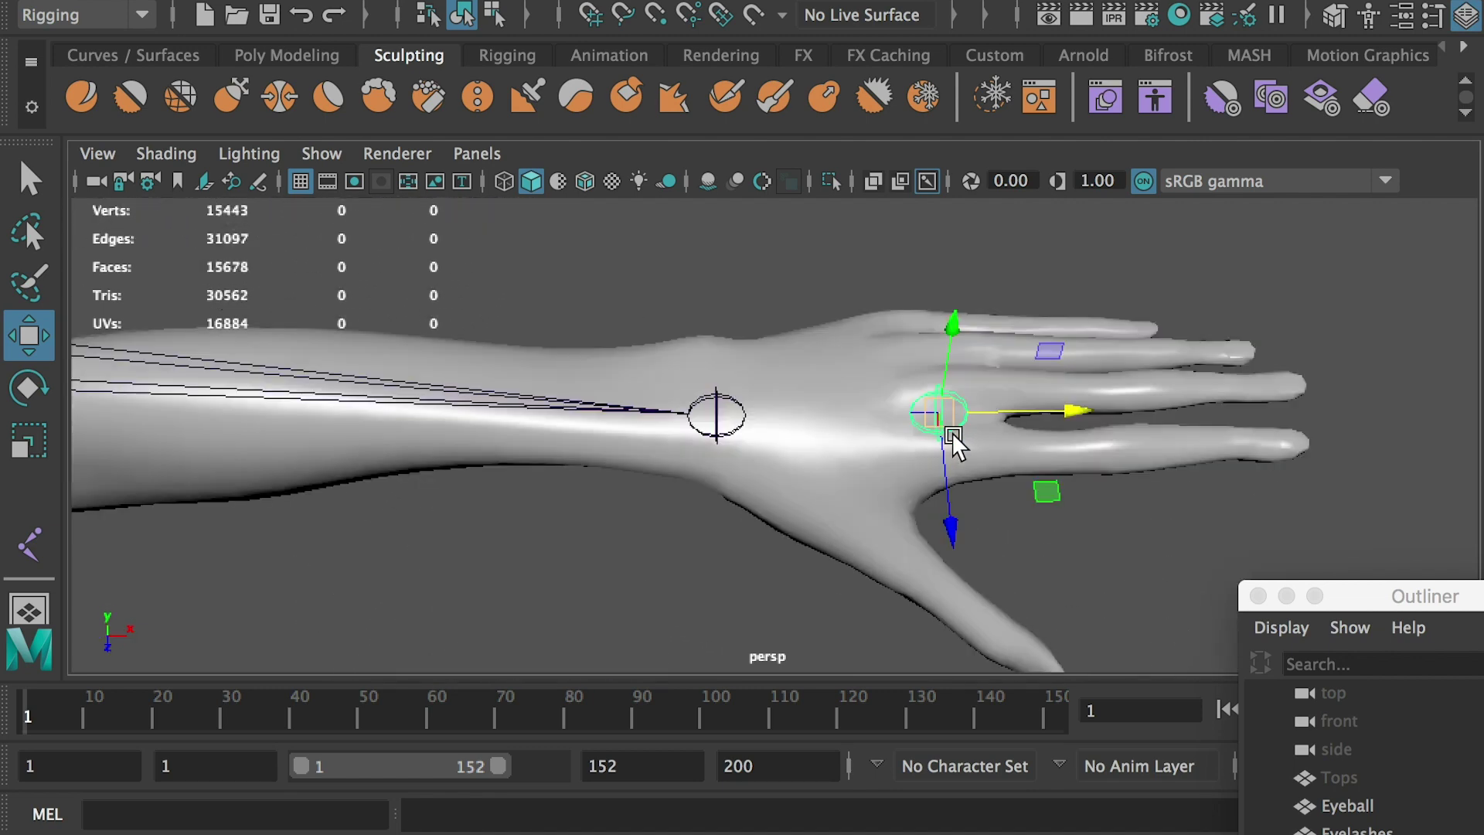
alt+drag(953, 433, 971, 372)
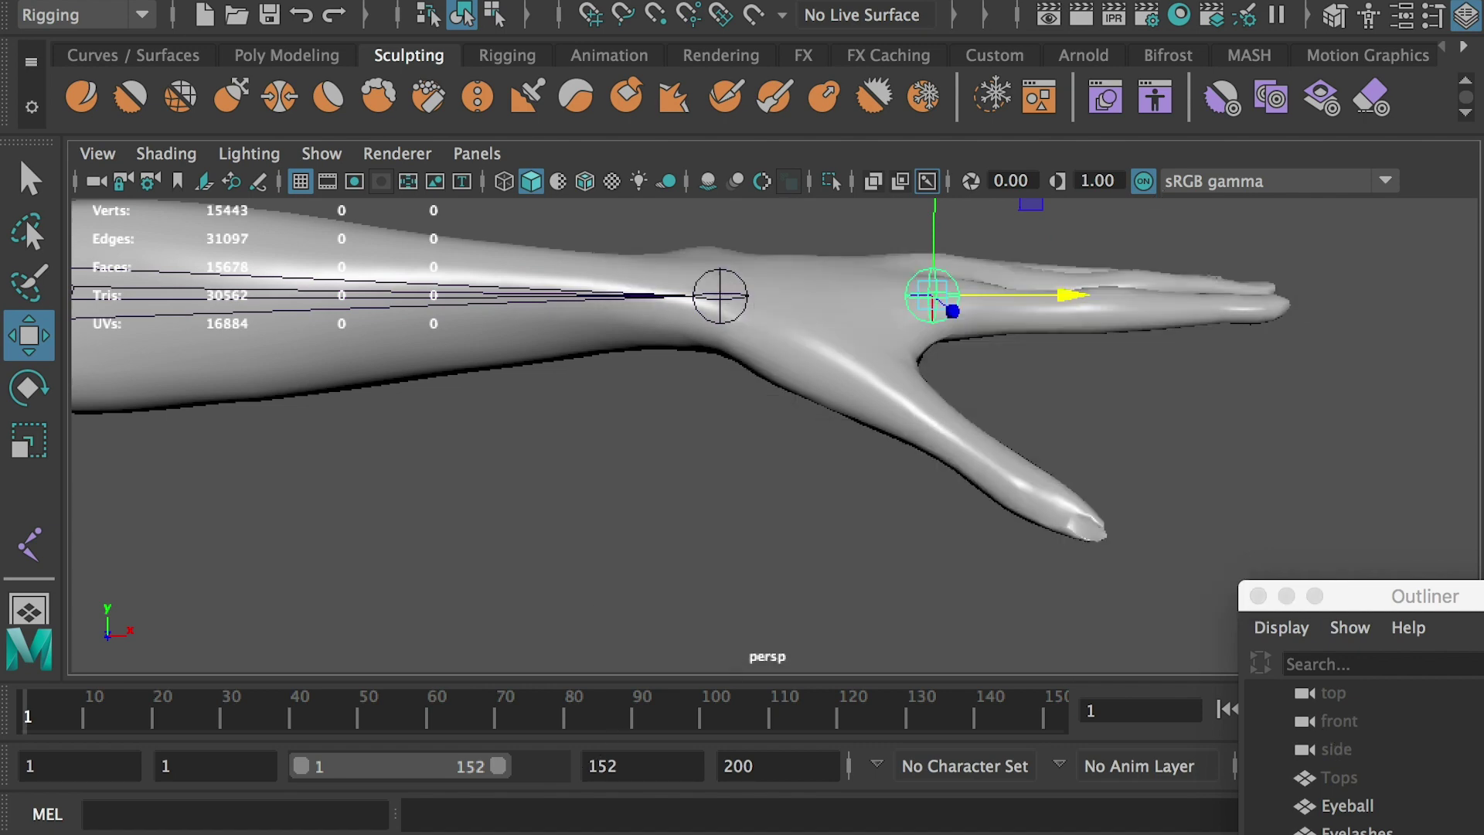
Step: Centre the knuckle joint in the front view and duplicate it along the finger to two finger joints and the fingertip
key(space)
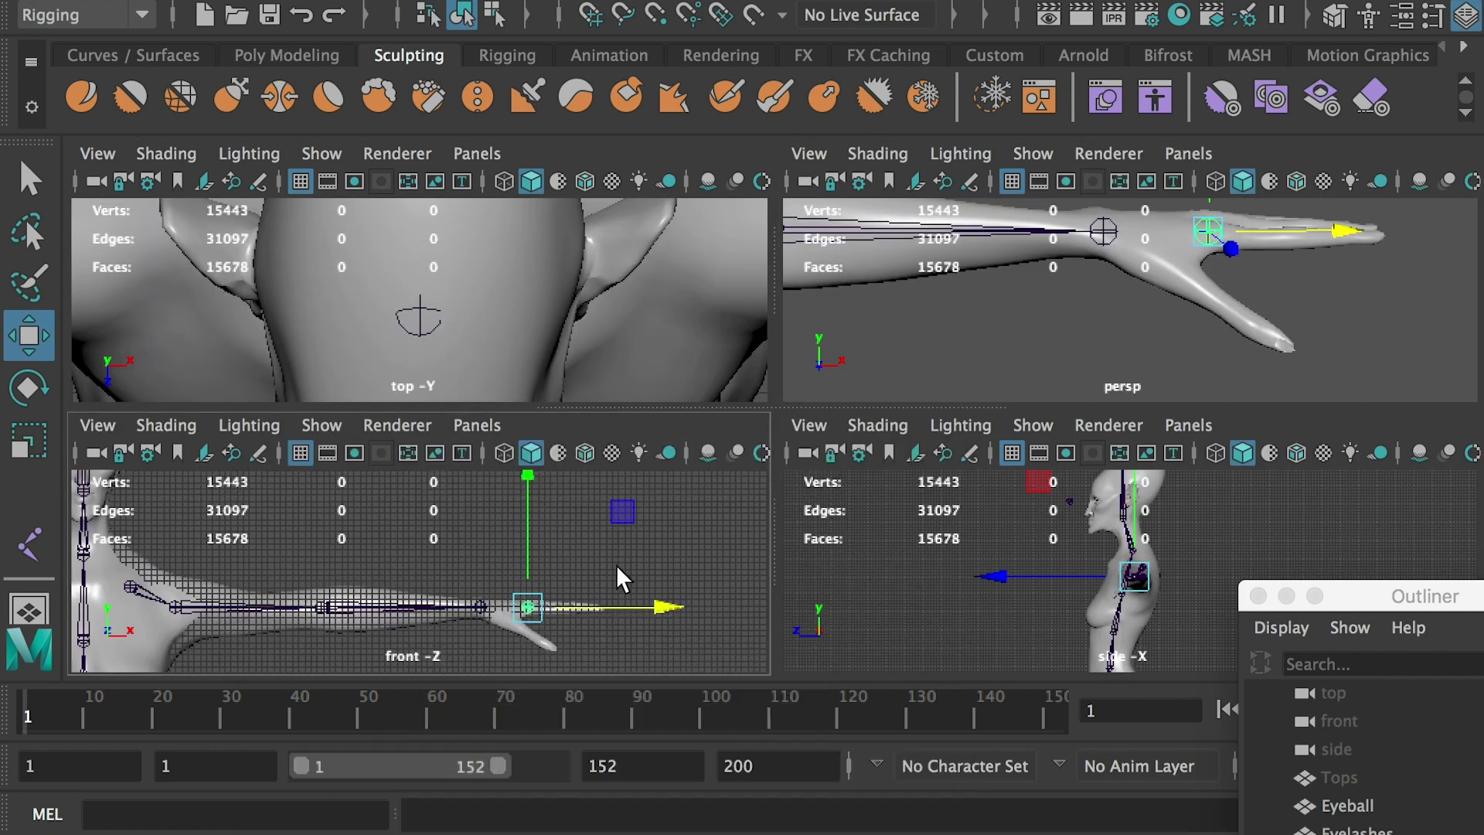
key(space)
key(f)
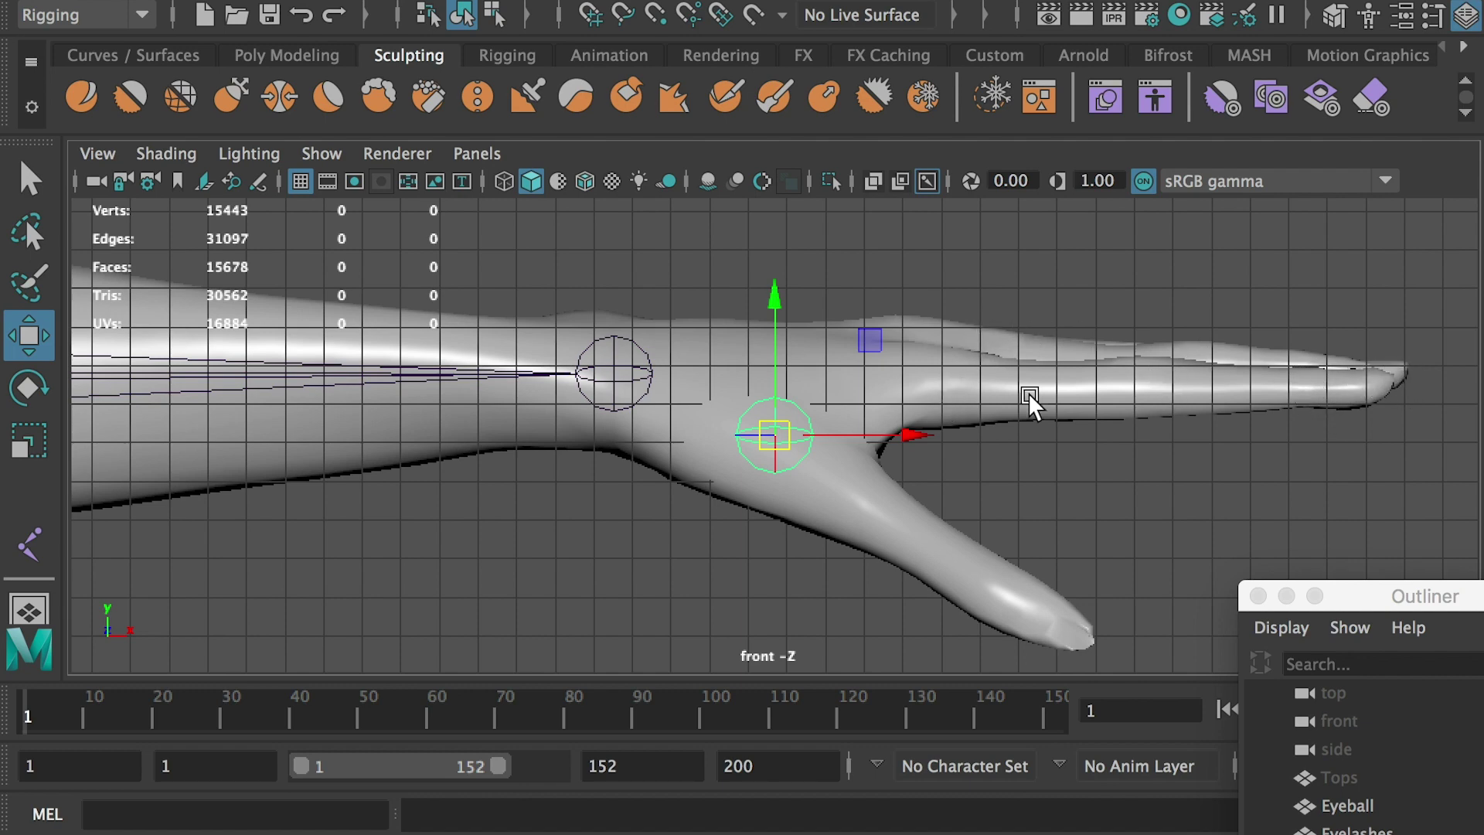
drag(776, 434, 917, 377)
key(ctrl+d)
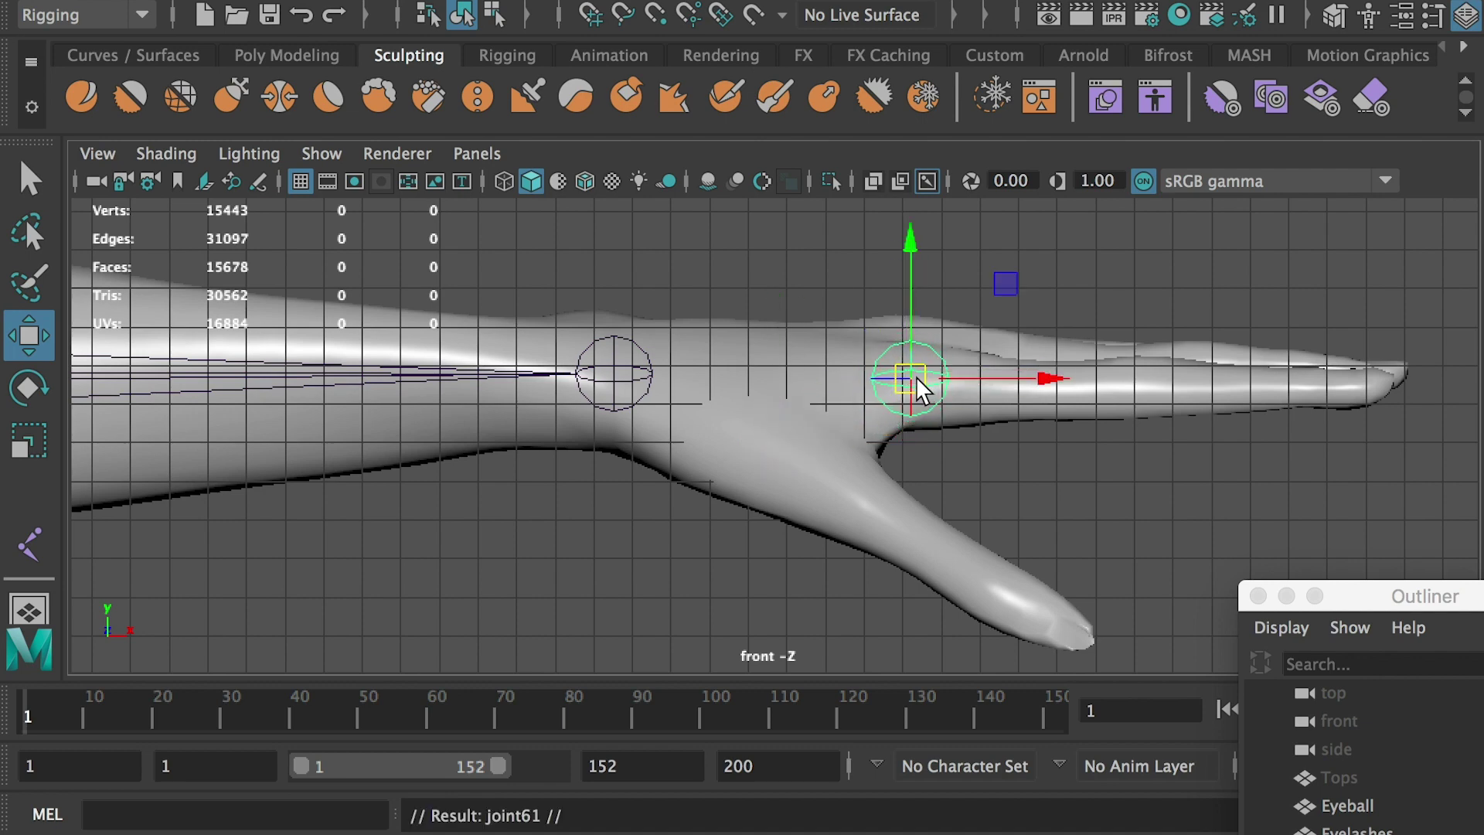
drag(1052, 376, 1401, 385)
key(ctrl+d)
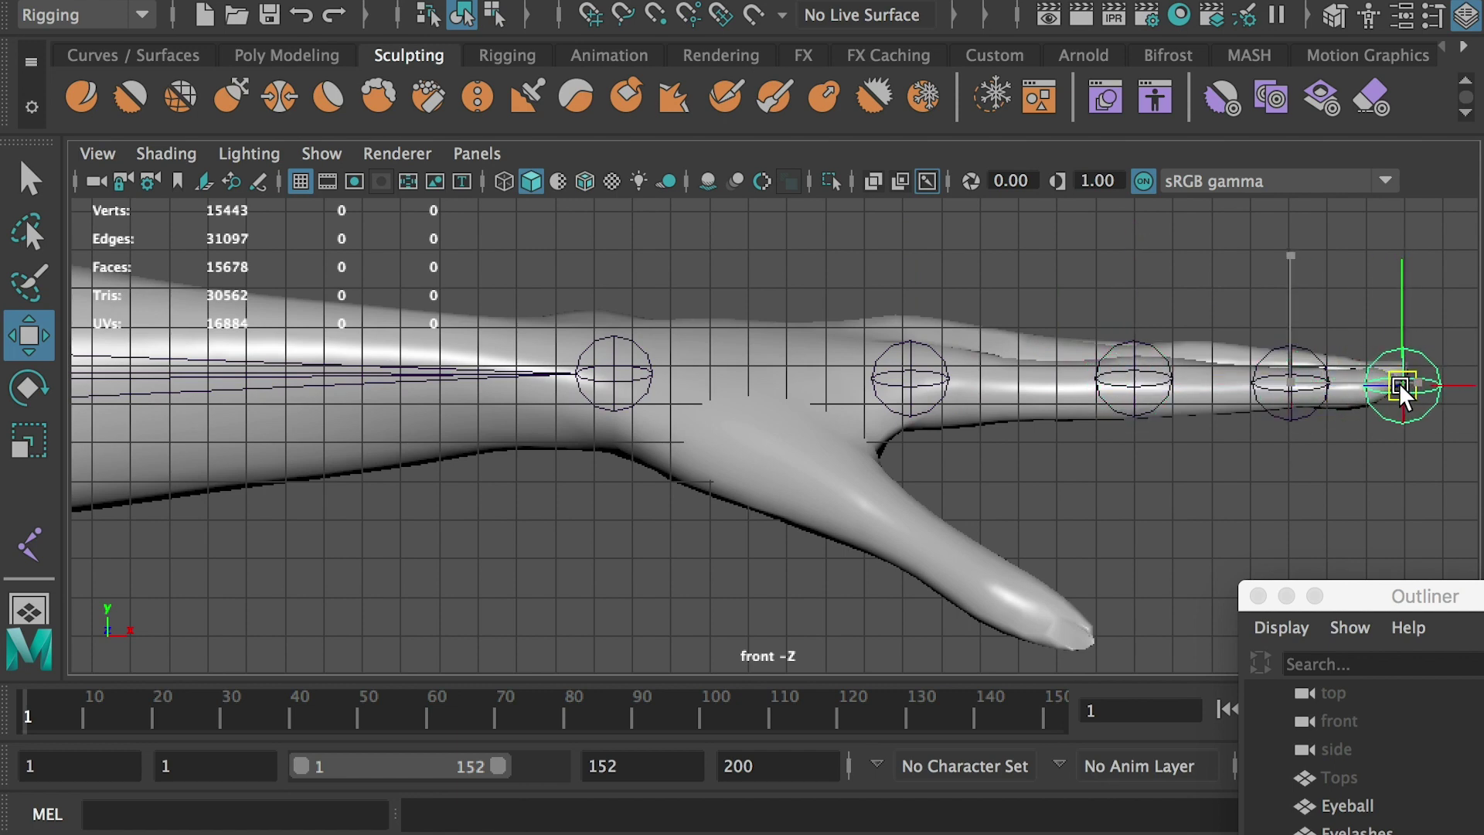
key(ctrl+z)
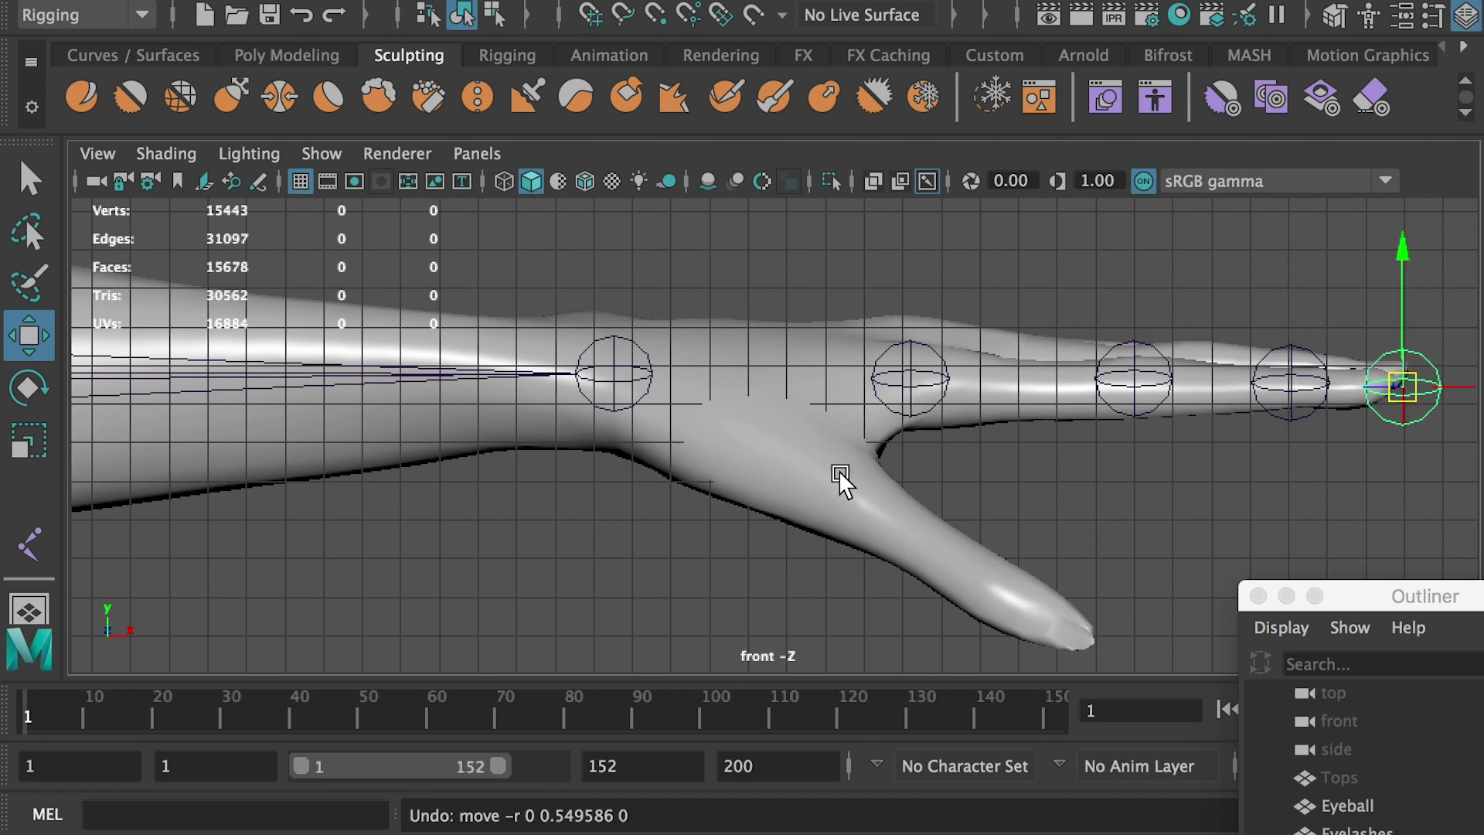
Step: Duplicate the joint to the thumb base and place further copies at the thumb's two knuckles and tip
key(Return)
drag(901, 458, 697, 428)
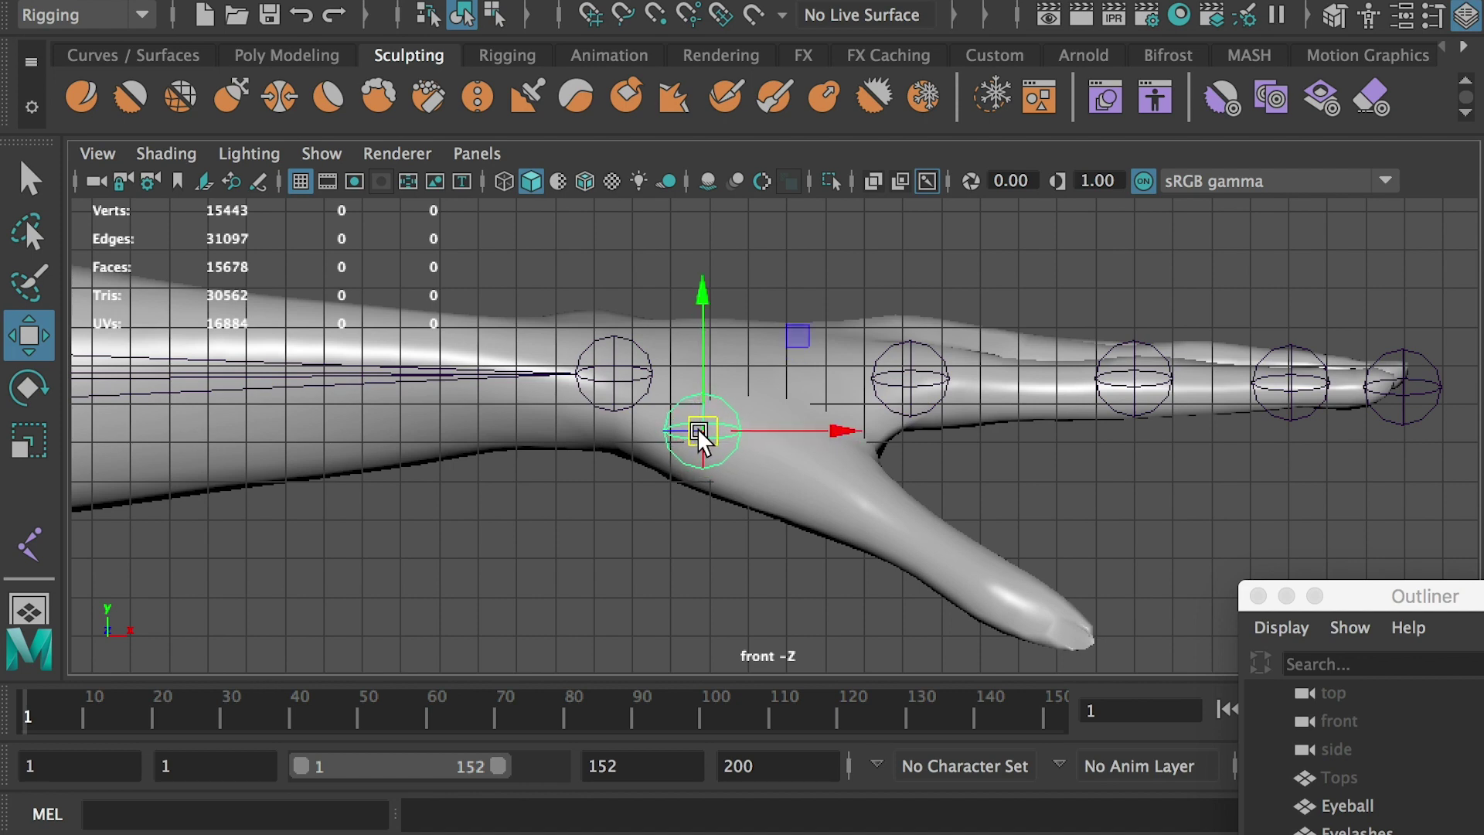
drag(843, 492, 864, 507)
drag(971, 573, 972, 576)
drag(1061, 630, 1093, 644)
click(1092, 640)
alt+middle_drag(1049, 482, 1015, 504)
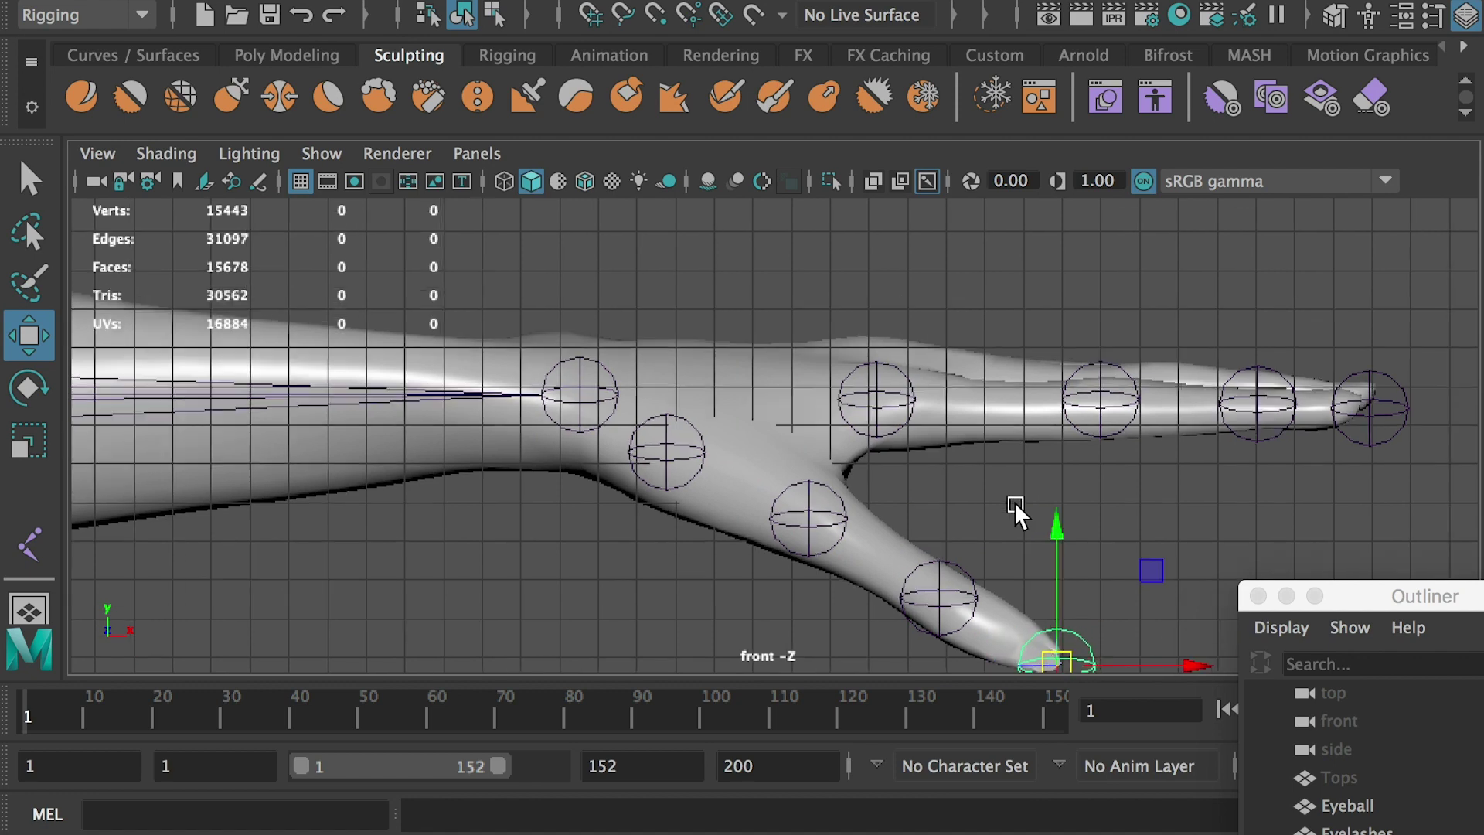
Step: Shift the thumb joints forward in the perspective view so that each one sits inside the thumb
key(space)
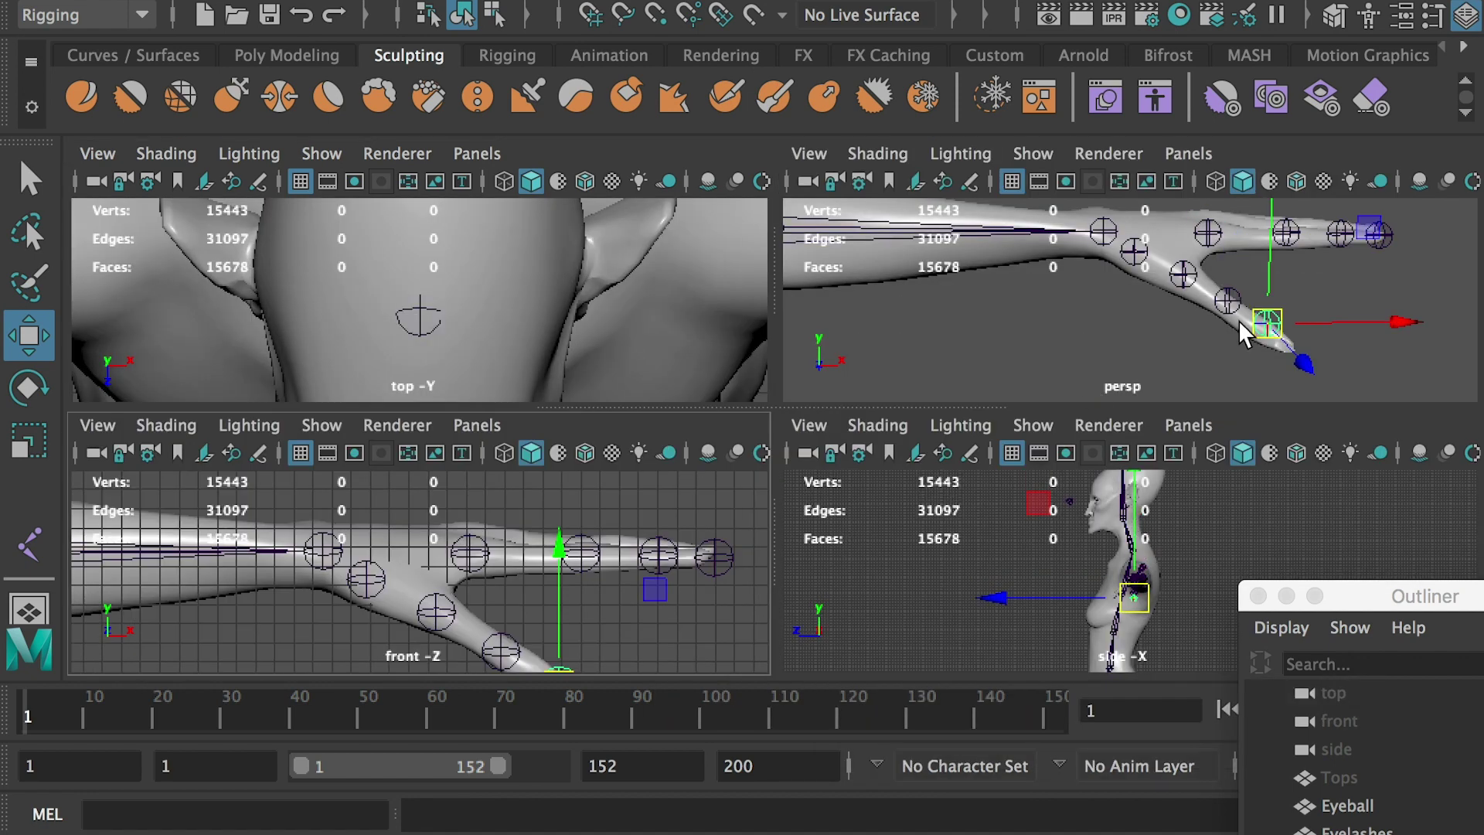
key(space)
alt+drag(942, 406, 814, 577)
alt+drag(932, 584, 950, 556)
click(945, 386)
drag(940, 477, 911, 632)
click(1022, 406)
drag(1025, 495, 978, 672)
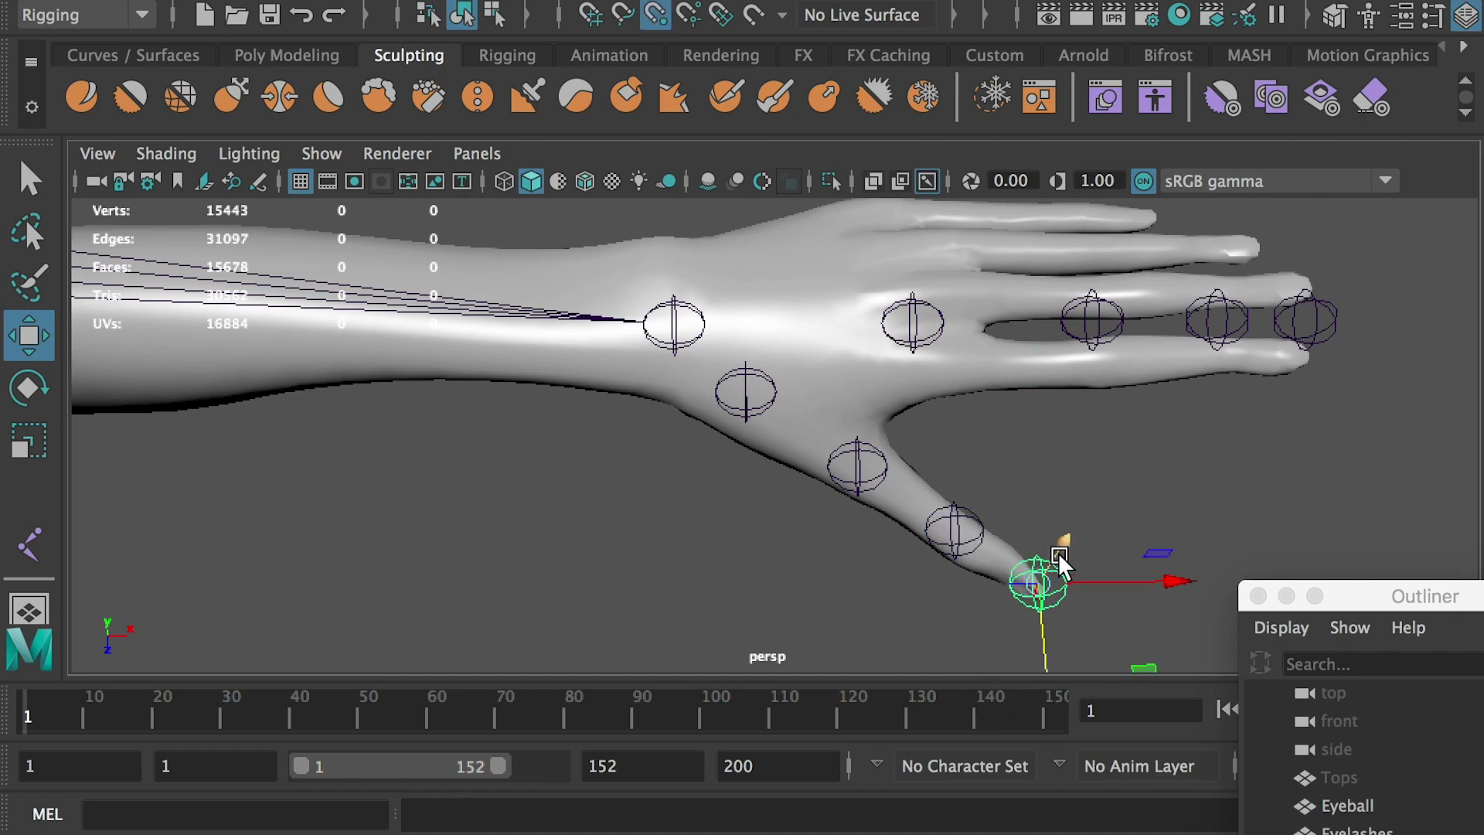
key(f)
alt+drag(984, 525, 820, 541)
drag(738, 520, 800, 429)
click(648, 288)
Step: Select the four finger joints together and shift them forward into the index finger
alt+right_drag(1013, 494, 812, 487)
click(772, 462)
shift+click(971, 474)
shift+click(1125, 484)
shift+click(1186, 502)
drag(1199, 542, 1201, 589)
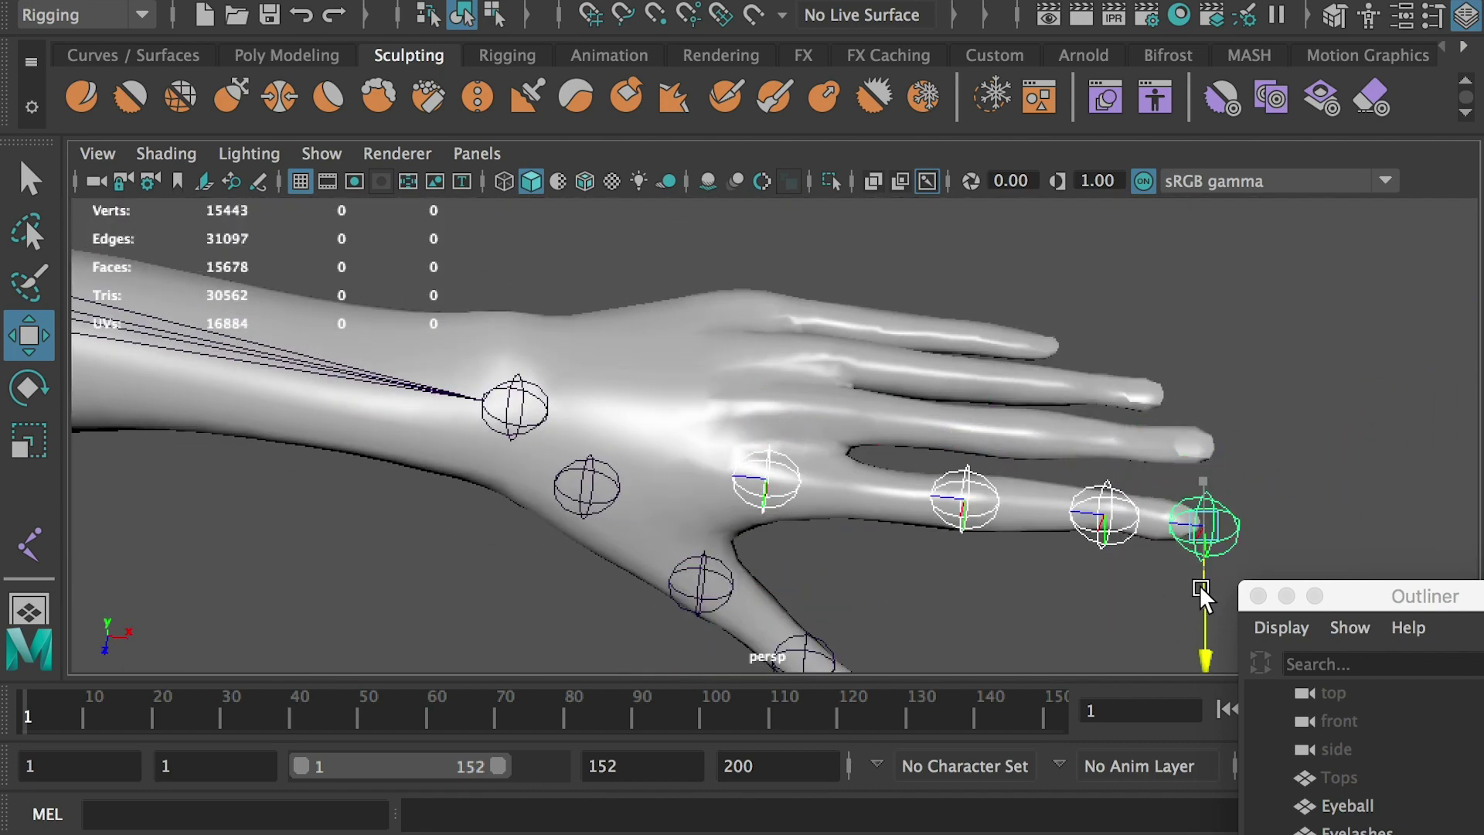
Step: Parent the index finger joints one to another, from the fingertip back to the base knuckle
alt+drag(1121, 526, 1098, 484)
click(1262, 507)
click(1206, 518)
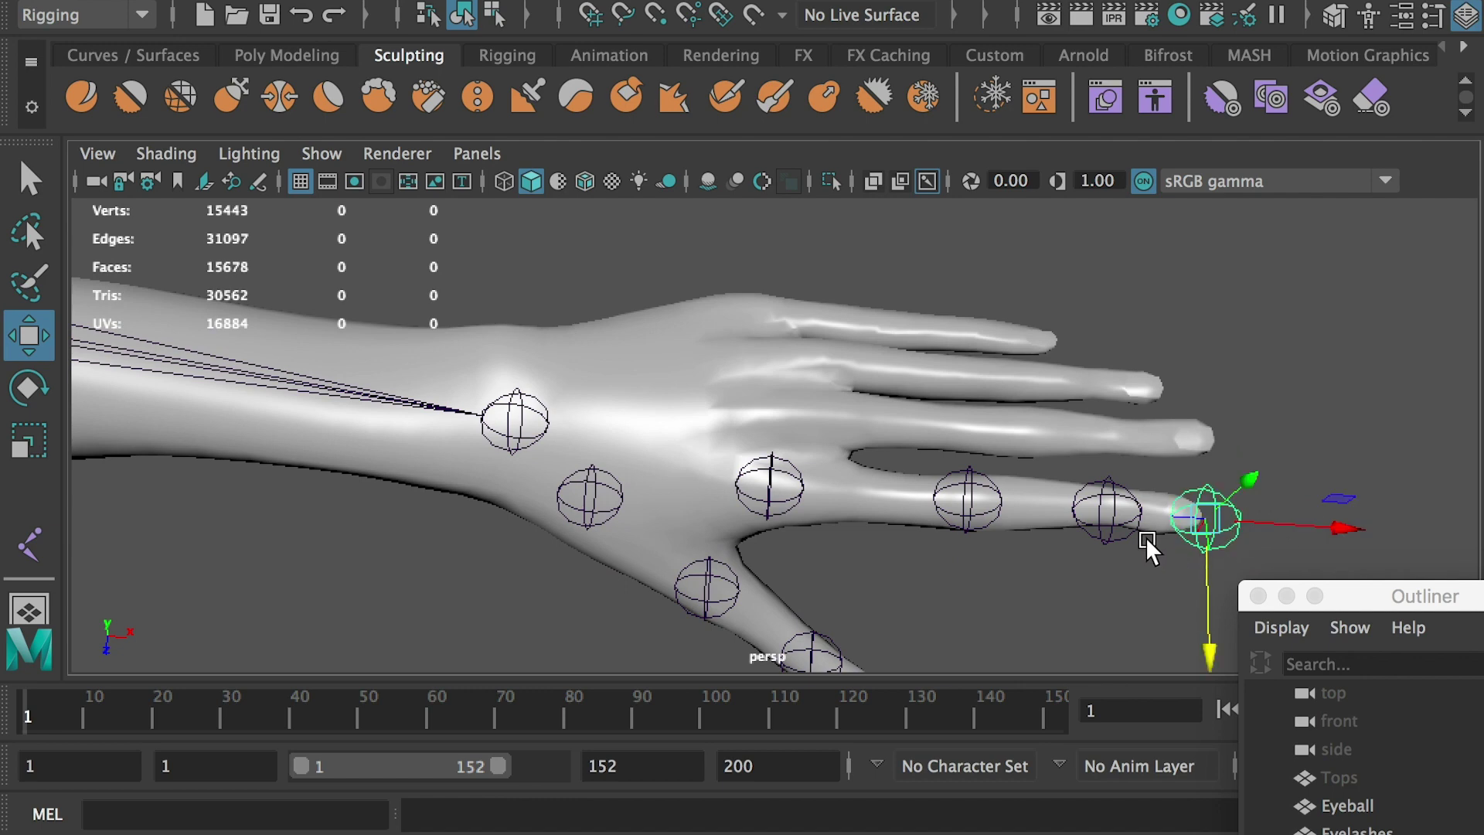
click(1106, 526)
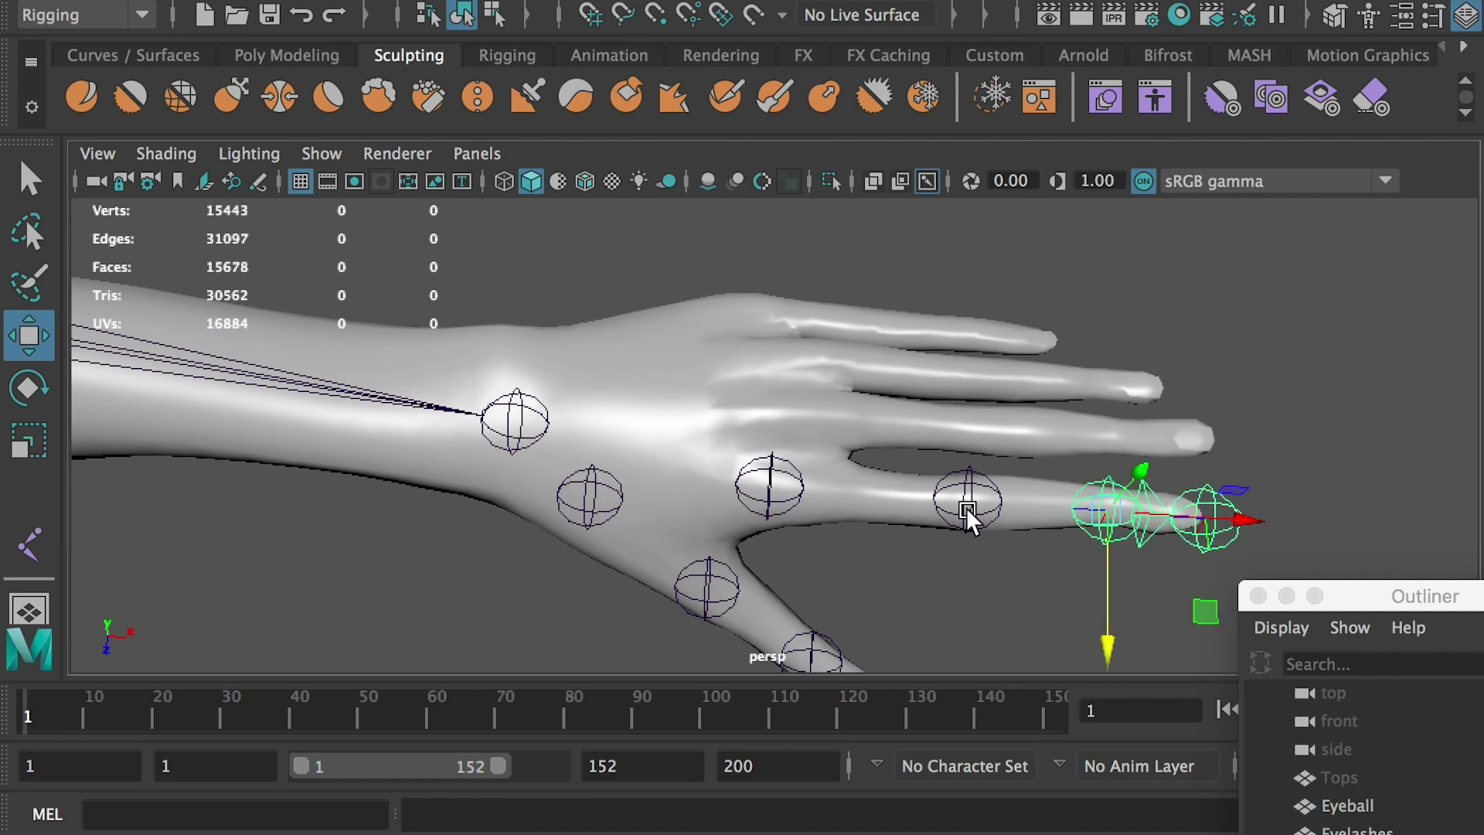
click(967, 511)
shift+click(764, 497)
key(p)
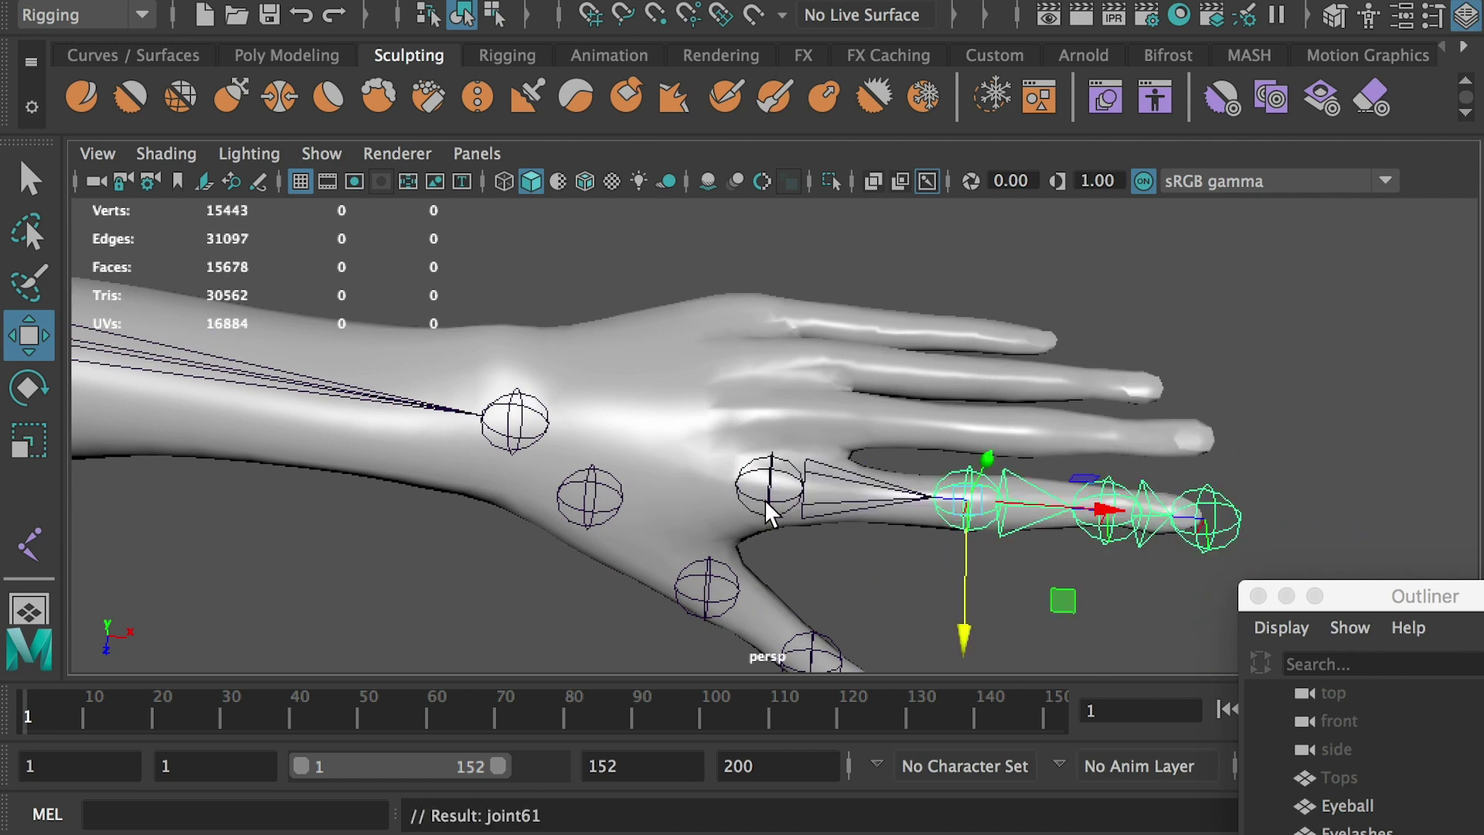
Step: Duplicate the index finger chain onto the middle finger, and duplicate it again onto the ring finger
click(766, 488)
shift+drag(764, 536, 761, 464)
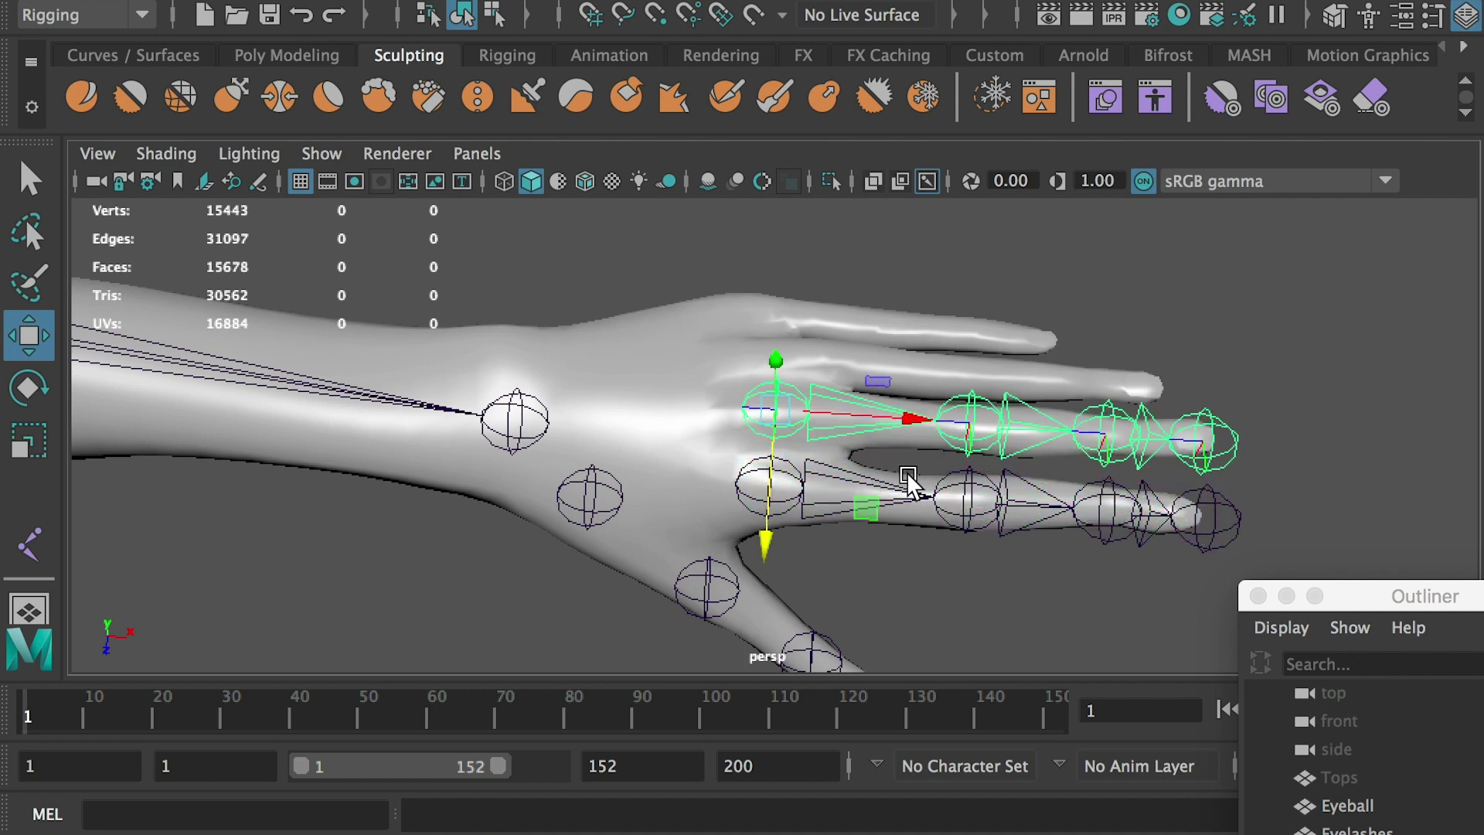
alt+drag(1018, 403, 1014, 567)
drag(778, 581, 781, 586)
key(ctrl+d)
middle_drag(781, 586, 789, 531)
Step: Raise the joint just behind the fingertip in the duplicated chain on its own to centre it in the finger
alt+drag(790, 532, 1101, 491)
drag(1117, 439, 1120, 411)
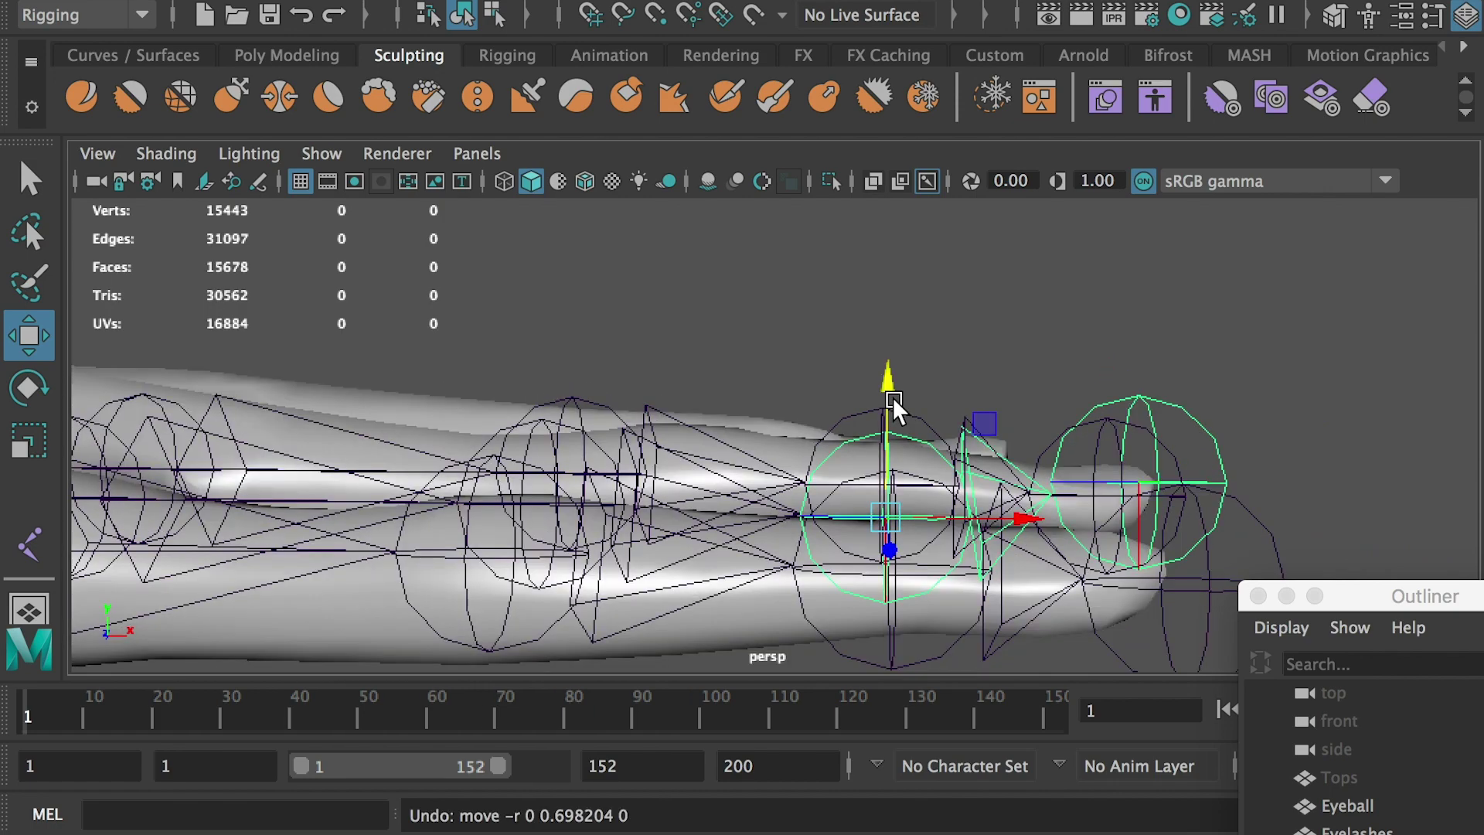
key(d)
key(d)
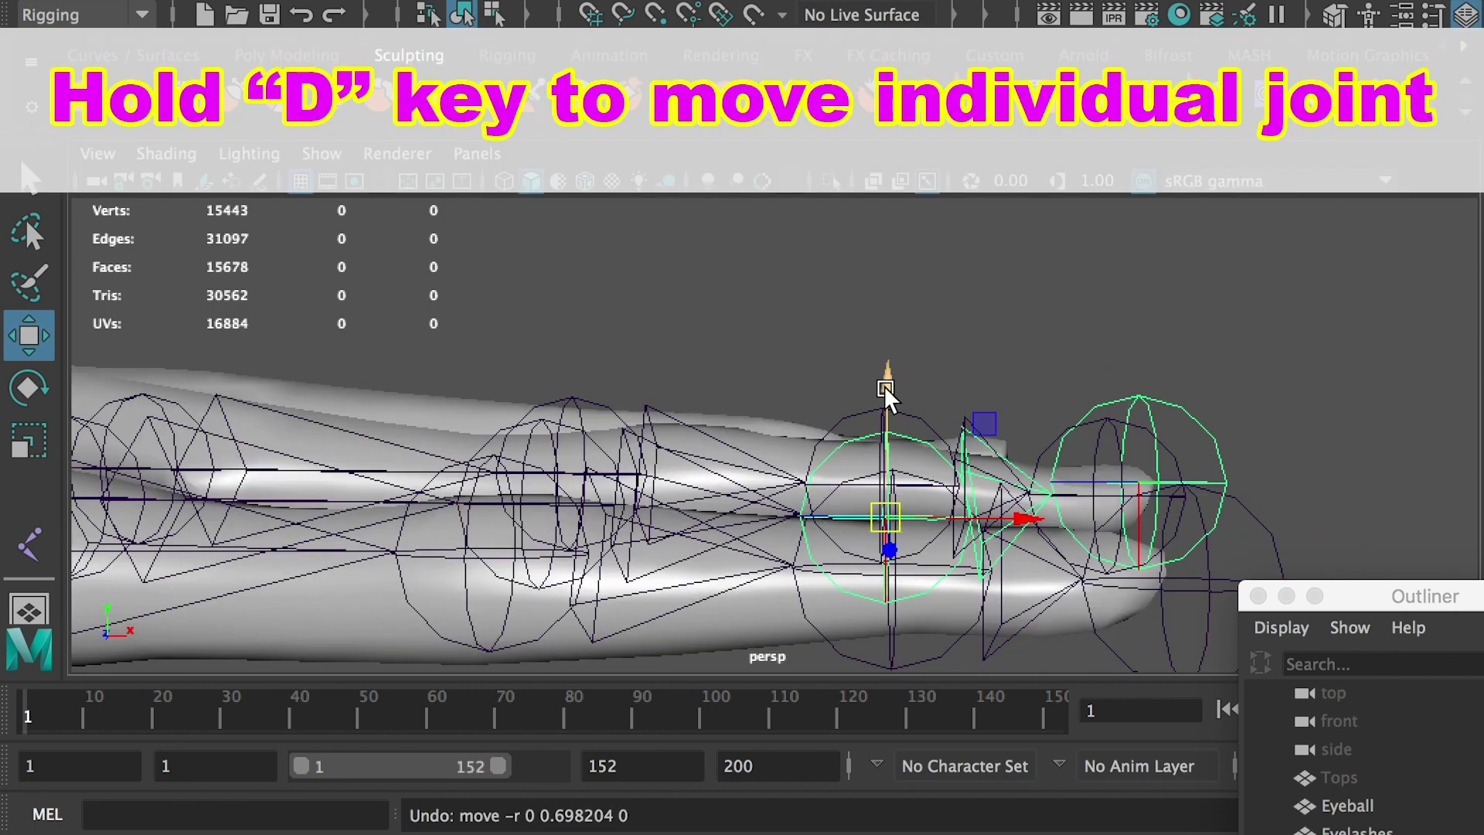
drag(887, 379, 892, 340)
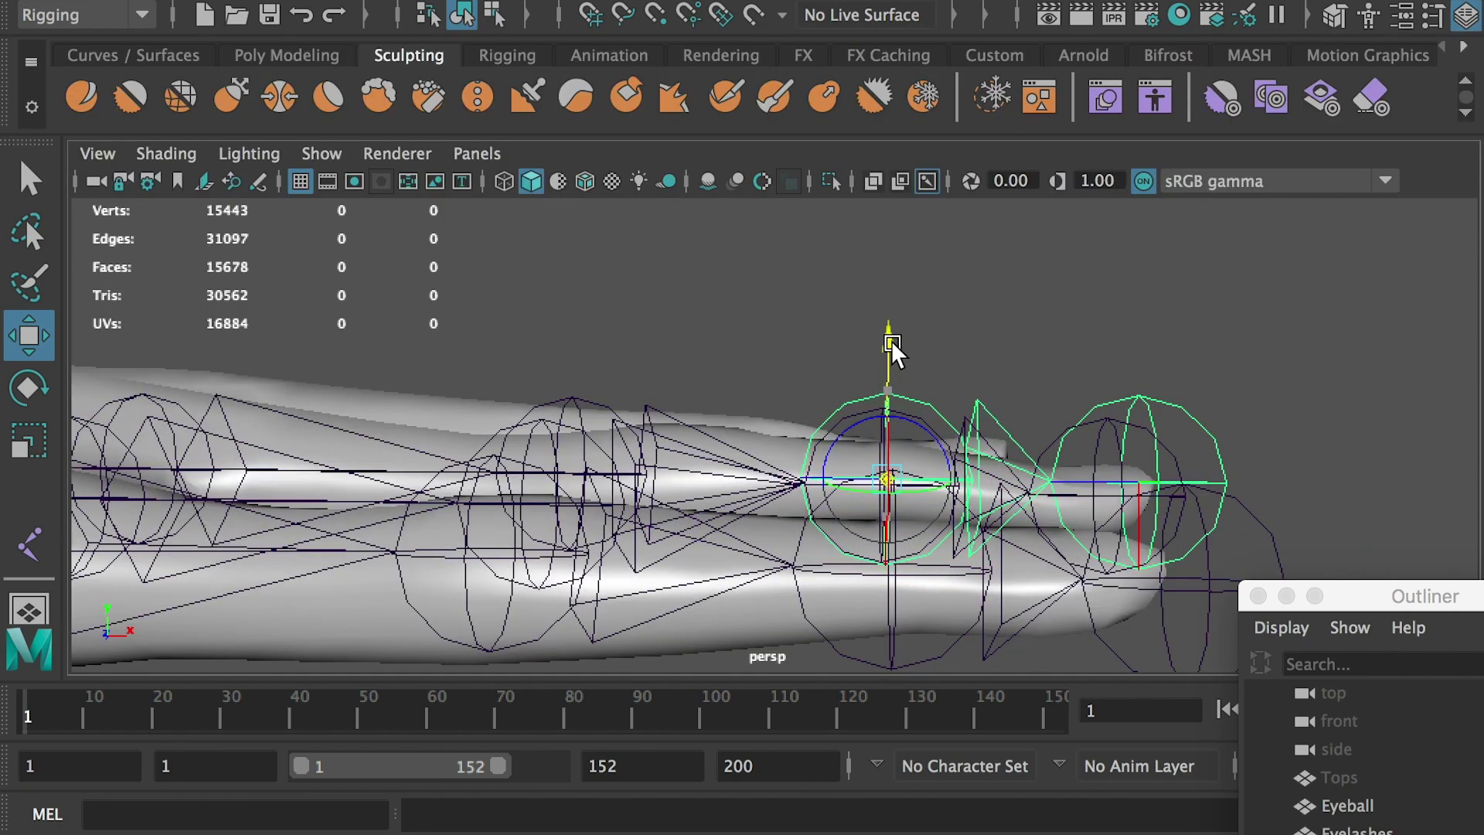
Step: Reposition further joints of the duplicated finger chains individually, including the middle finger's outer knuckle joint, to fit the fingers
alt+drag(745, 456, 746, 500)
click(547, 535)
alt+middle_drag(547, 535, 759, 567)
alt+drag(759, 568, 767, 517)
key(d)
drag(769, 380, 772, 353)
drag(904, 498, 917, 552)
drag(975, 563, 1015, 543)
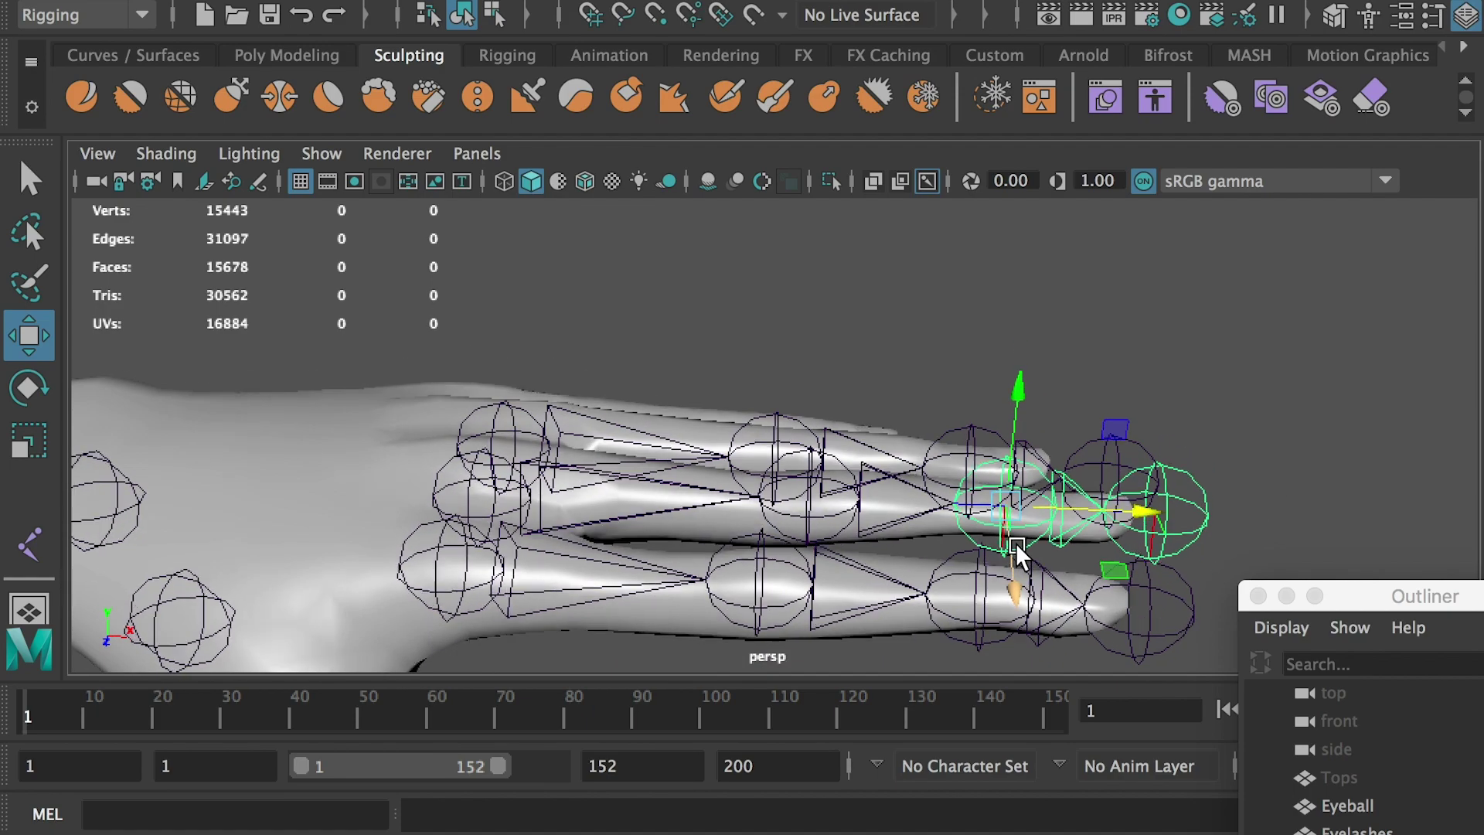
Step: Adjust the height of the middle finger's base knuckle joint without moving the rest of its chain
alt+drag(1134, 505, 1199, 498)
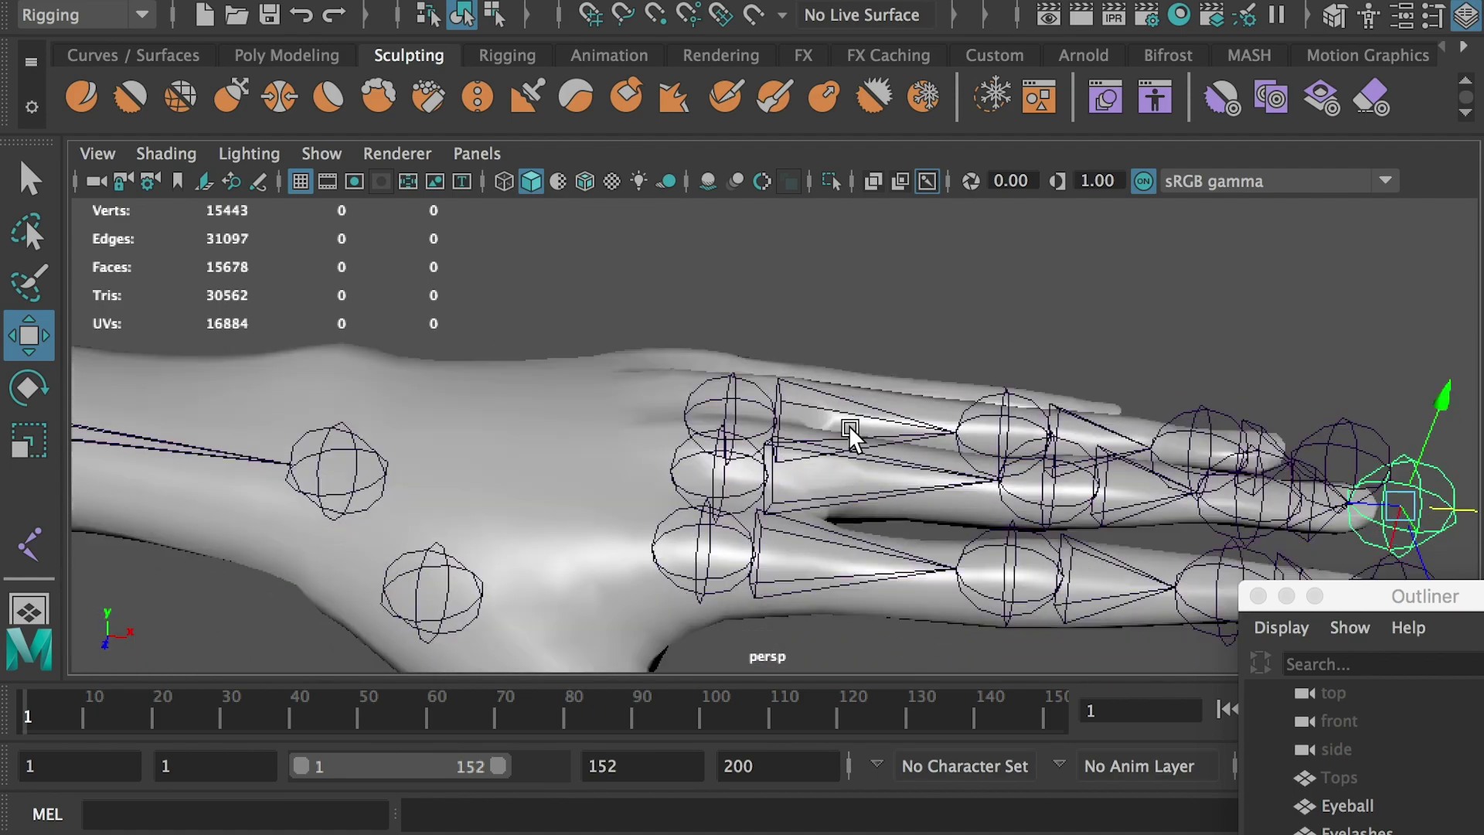
alt+drag(849, 429, 849, 411)
click(710, 438)
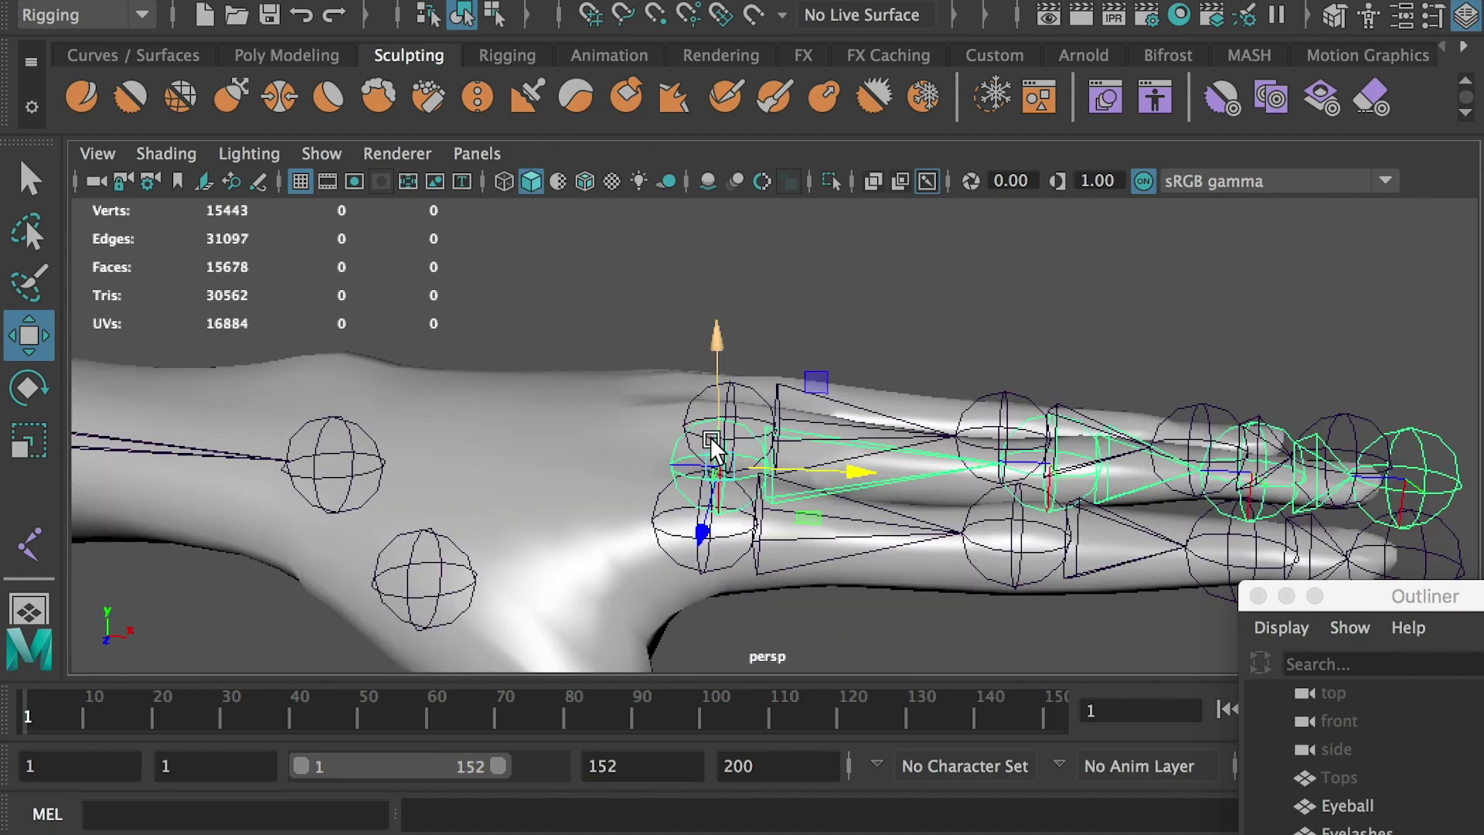
key(d)
drag(717, 345, 717, 317)
alt+drag(760, 399, 759, 372)
key(d)
drag(718, 292, 711, 380)
Step: Adjust the base-side joints of the duplicated finger chains so they sit at knuckle height inside the hand
click(666, 409)
drag(663, 329, 862, 278)
click(825, 426)
drag(822, 308, 822, 322)
Step: Slide the outer joints of the duplicated finger chains lengthwise to line them up with the knuckles and fingertips
click(1029, 417)
alt+drag(1028, 417, 1061, 464)
drag(1176, 469, 1122, 467)
click(869, 414)
drag(952, 456, 1036, 495)
click(1159, 422)
drag(1270, 441, 1245, 441)
alt+drag(1044, 398, 1102, 471)
click(997, 417)
key(d)
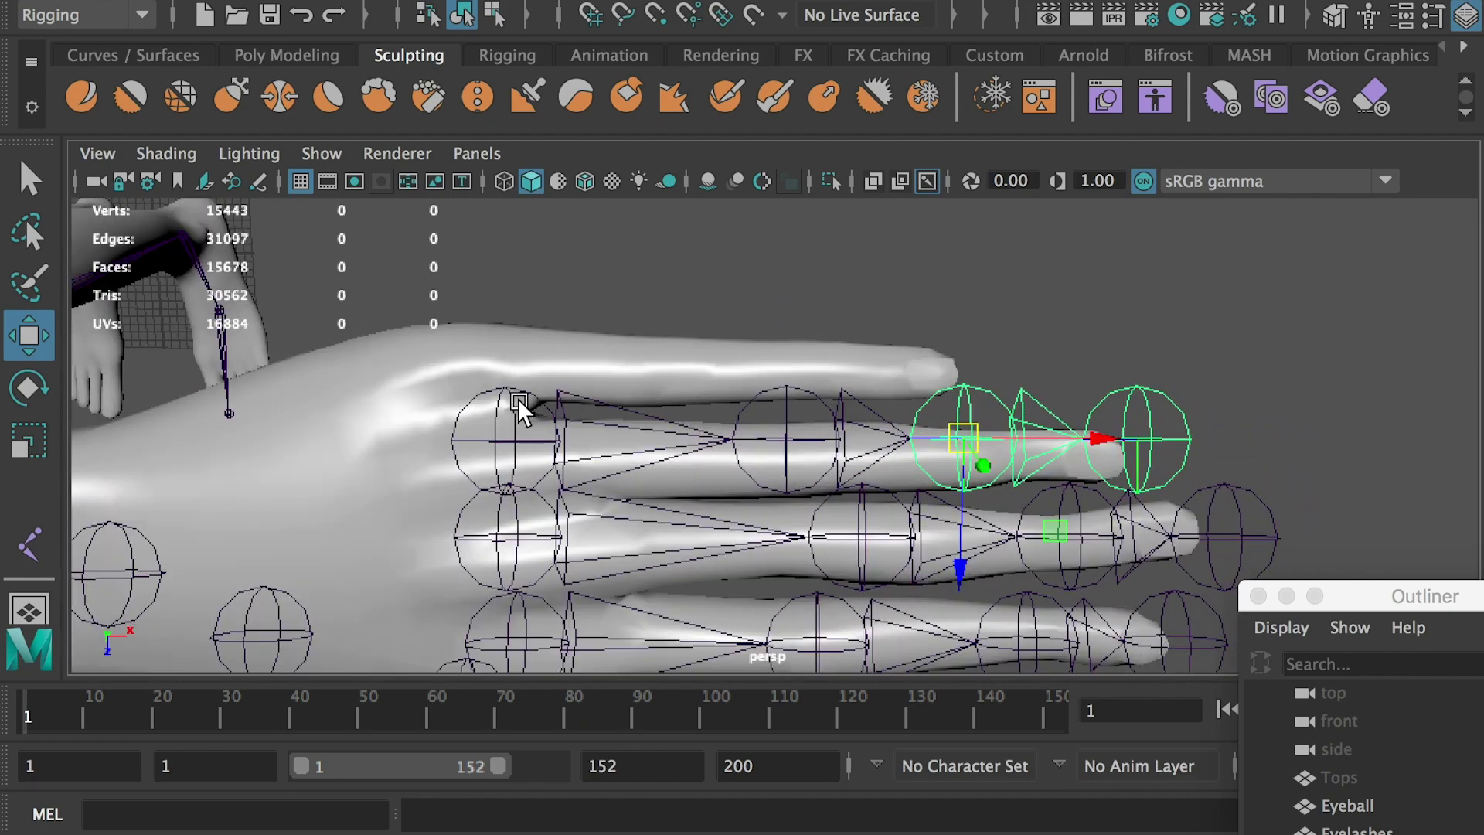
Step: Duplicate the ring finger's joint chain onto the little finger
click(520, 407)
drag(507, 513, 510, 523)
alt+drag(564, 325, 1000, 449)
Step: Pull the little finger's joints back individually, including the tip joint, so the chain fits the shorter finger
click(769, 502)
key(d)
drag(680, 506, 795, 514)
drag(835, 417, 717, 362)
click(375, 492)
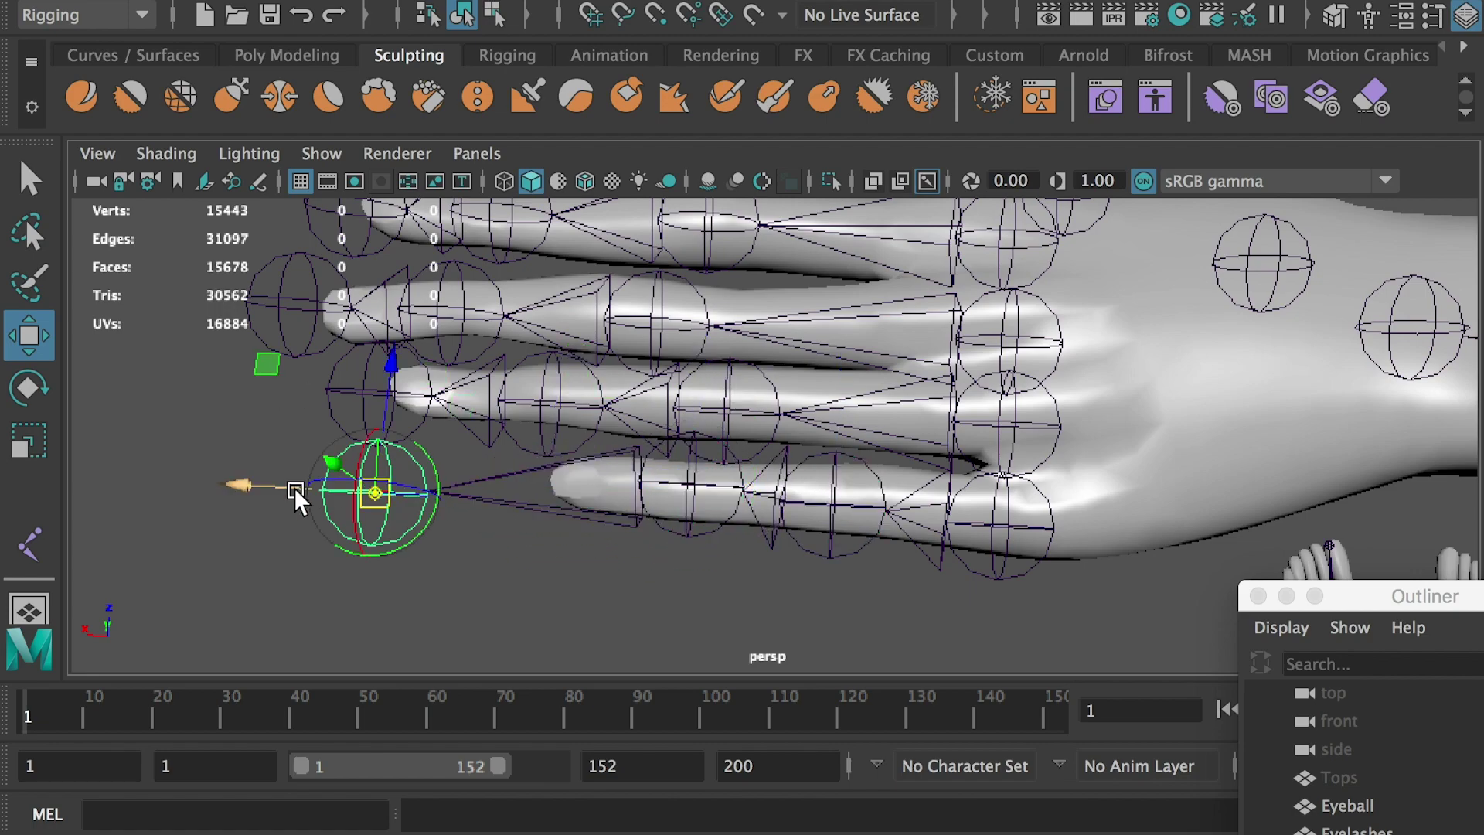
drag(296, 493, 482, 488)
drag(575, 355, 575, 346)
alt+drag(718, 487, 754, 395)
click(754, 394)
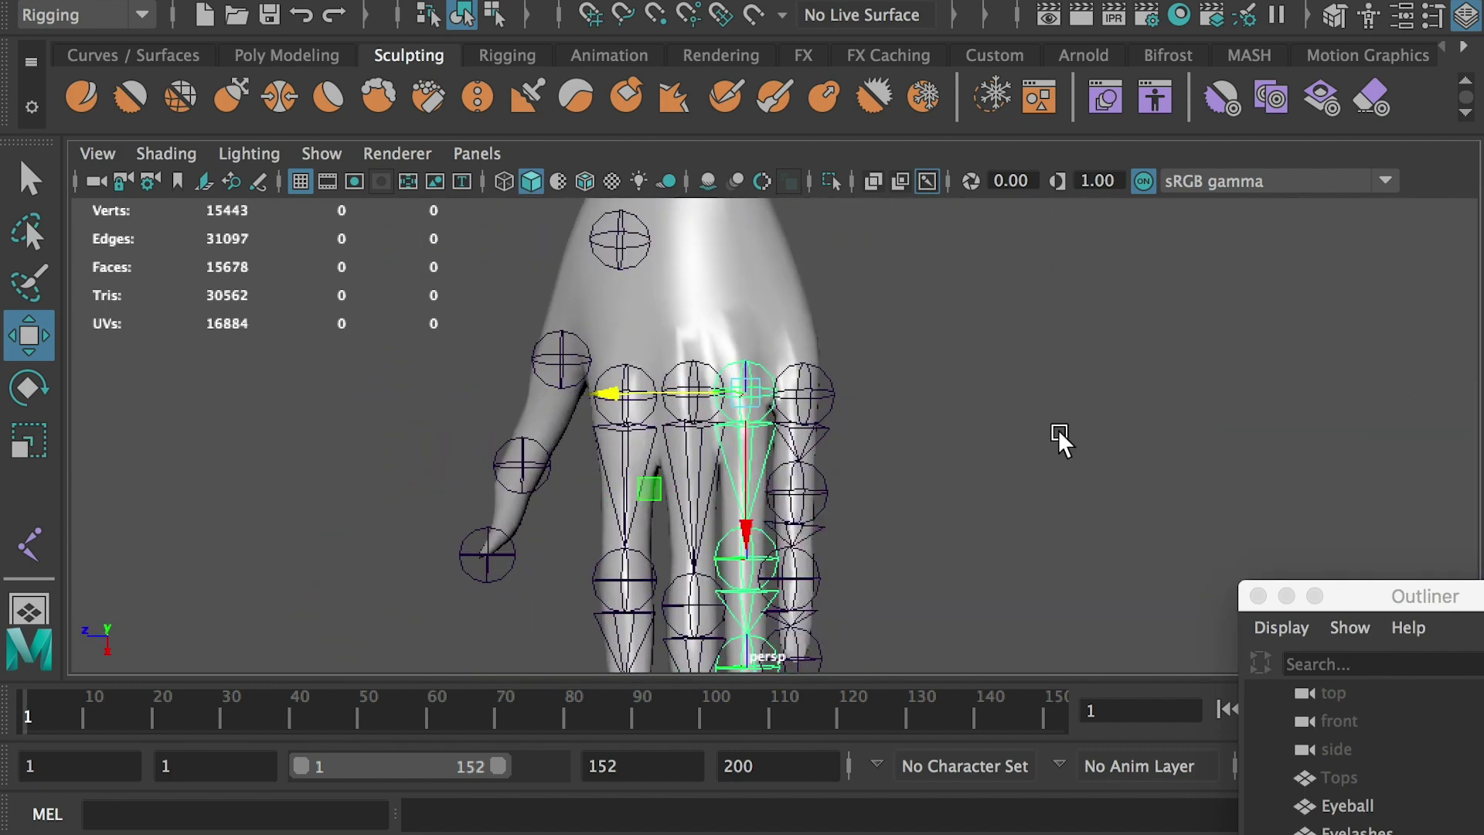
Step: Parent the thumb joints one to another, from the thumb tip back to the thumb base
alt+drag(1060, 440, 940, 569)
click(881, 591)
shift+click(848, 571)
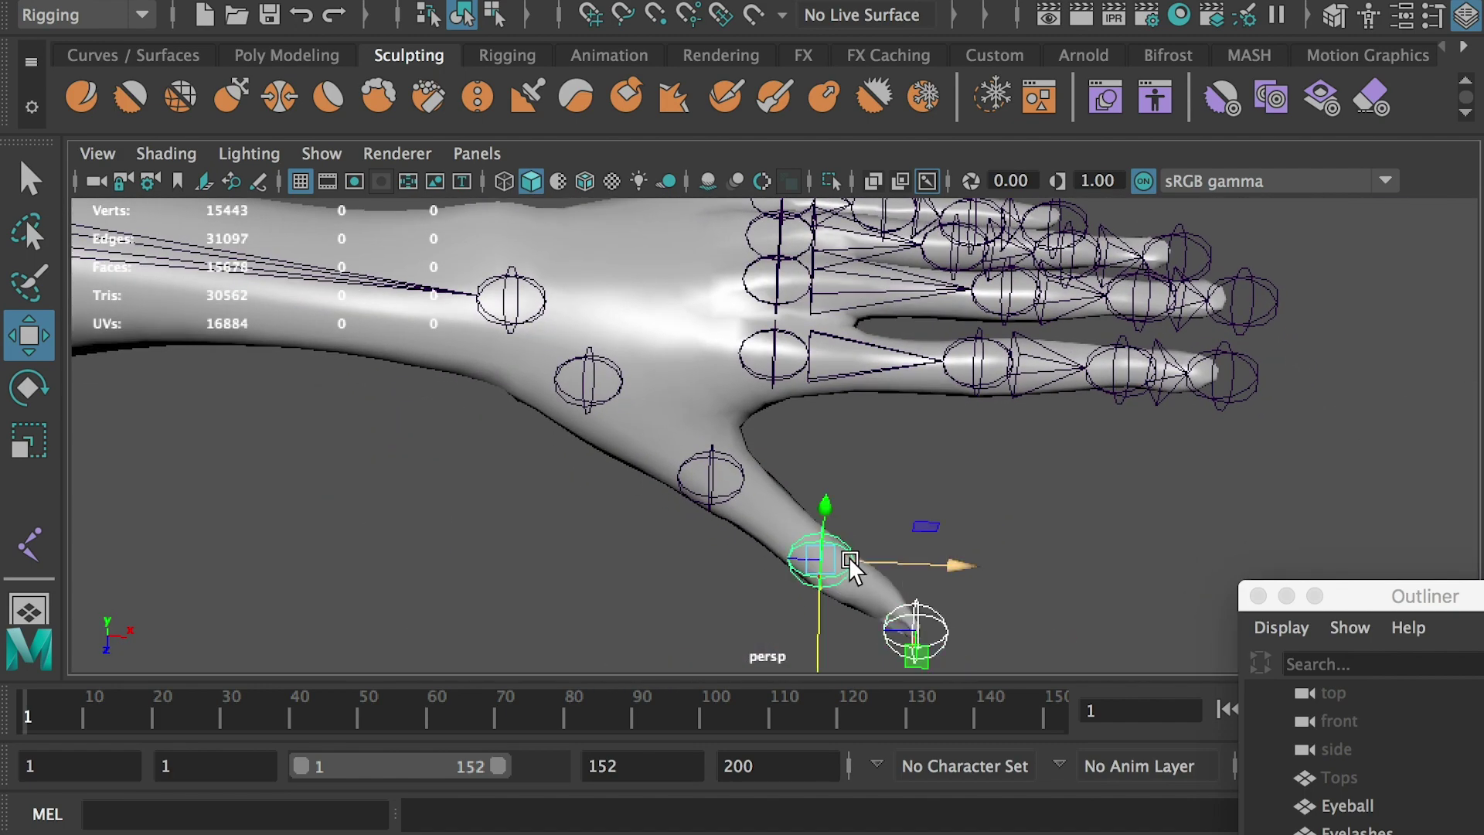
key(p)
click(842, 566)
shift+click(705, 476)
key(p)
click(704, 474)
shift+click(605, 398)
key(p)
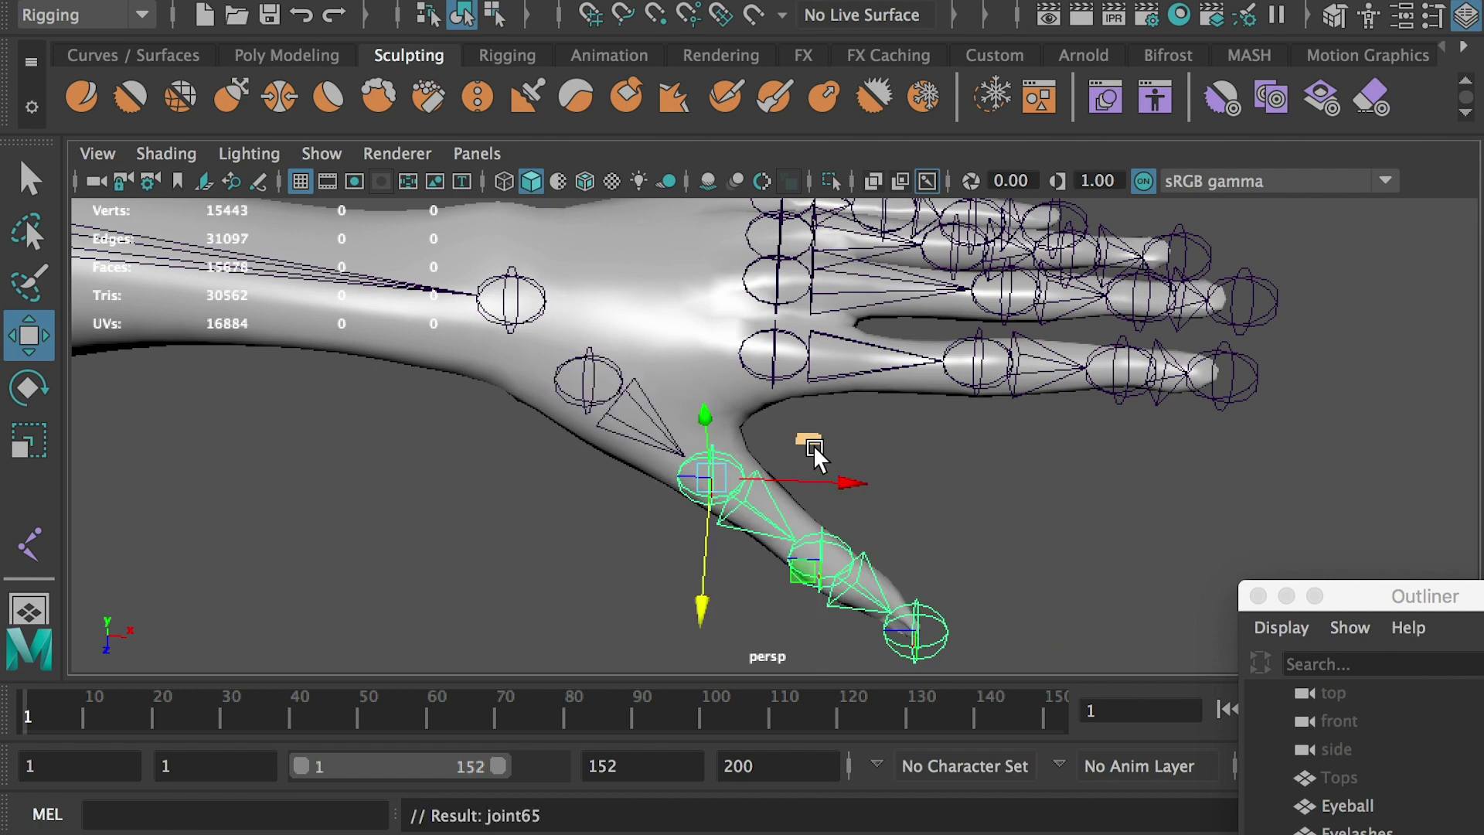
Step: Parent the base knuckle joints of all four fingers to the wrist joint
alt+drag(816, 429, 772, 313)
click(801, 293)
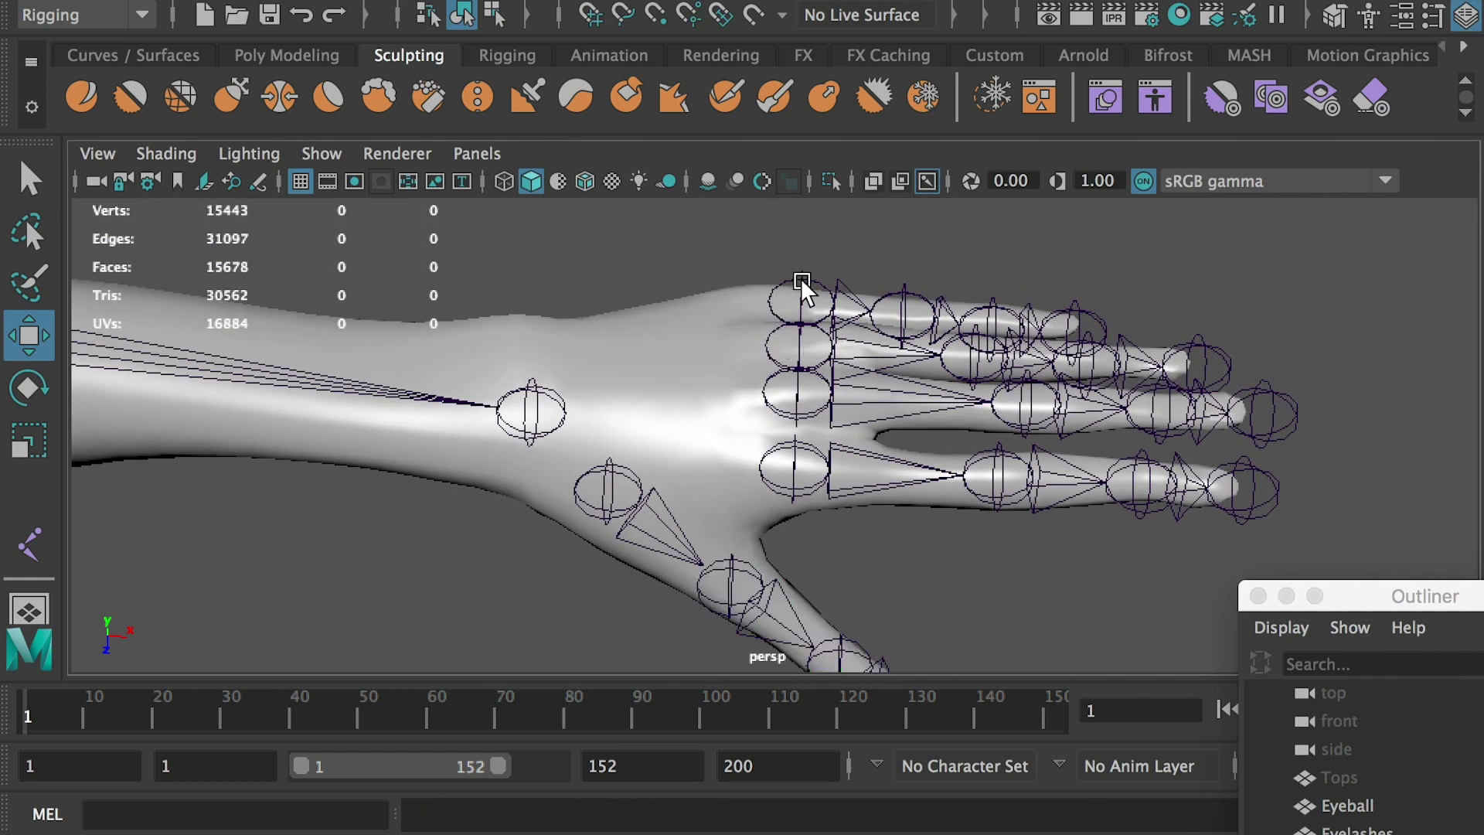
shift+click(800, 344)
shift+click(796, 392)
shift+click(752, 468)
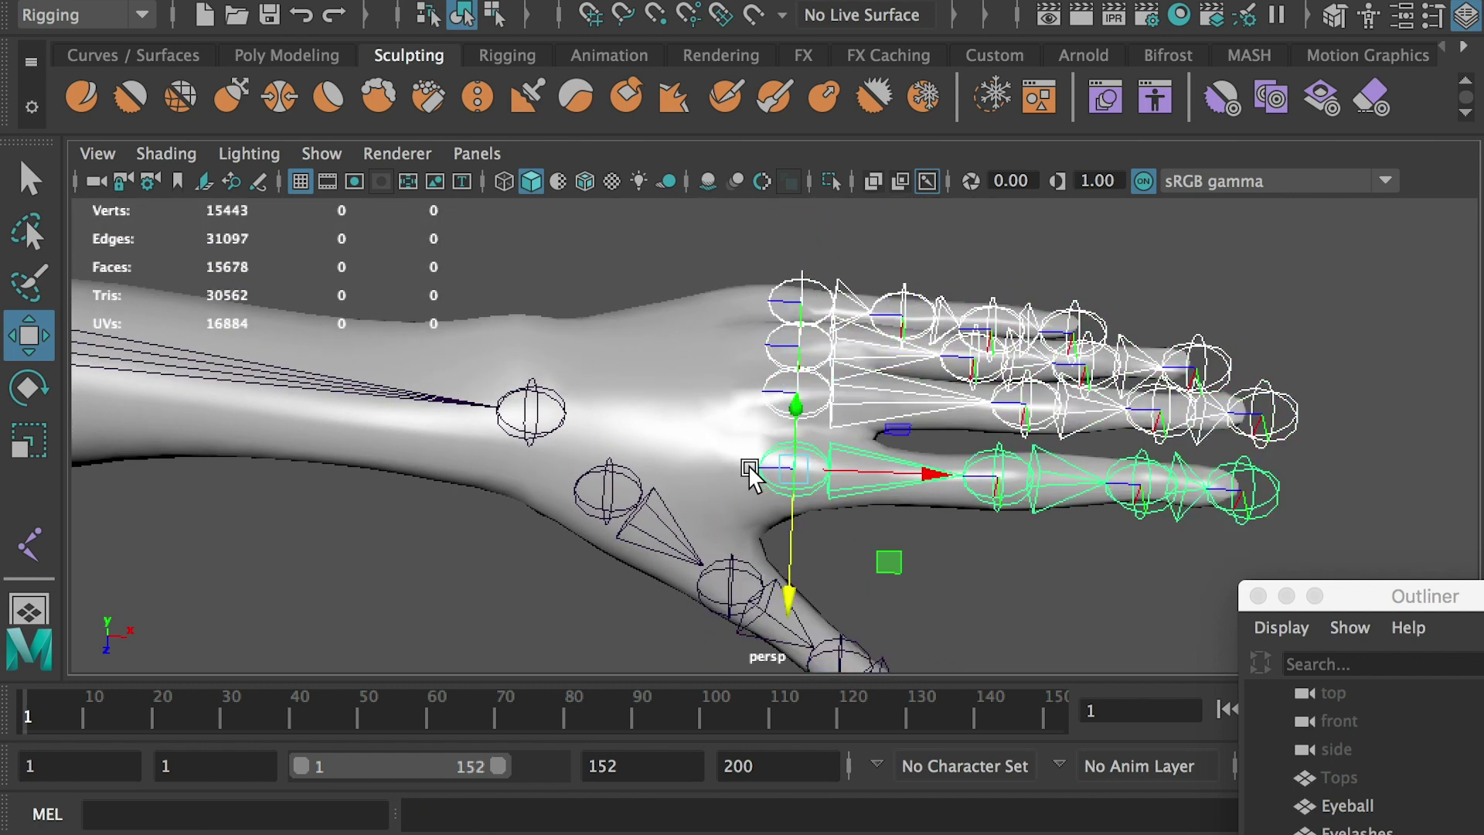
shift+click(539, 410)
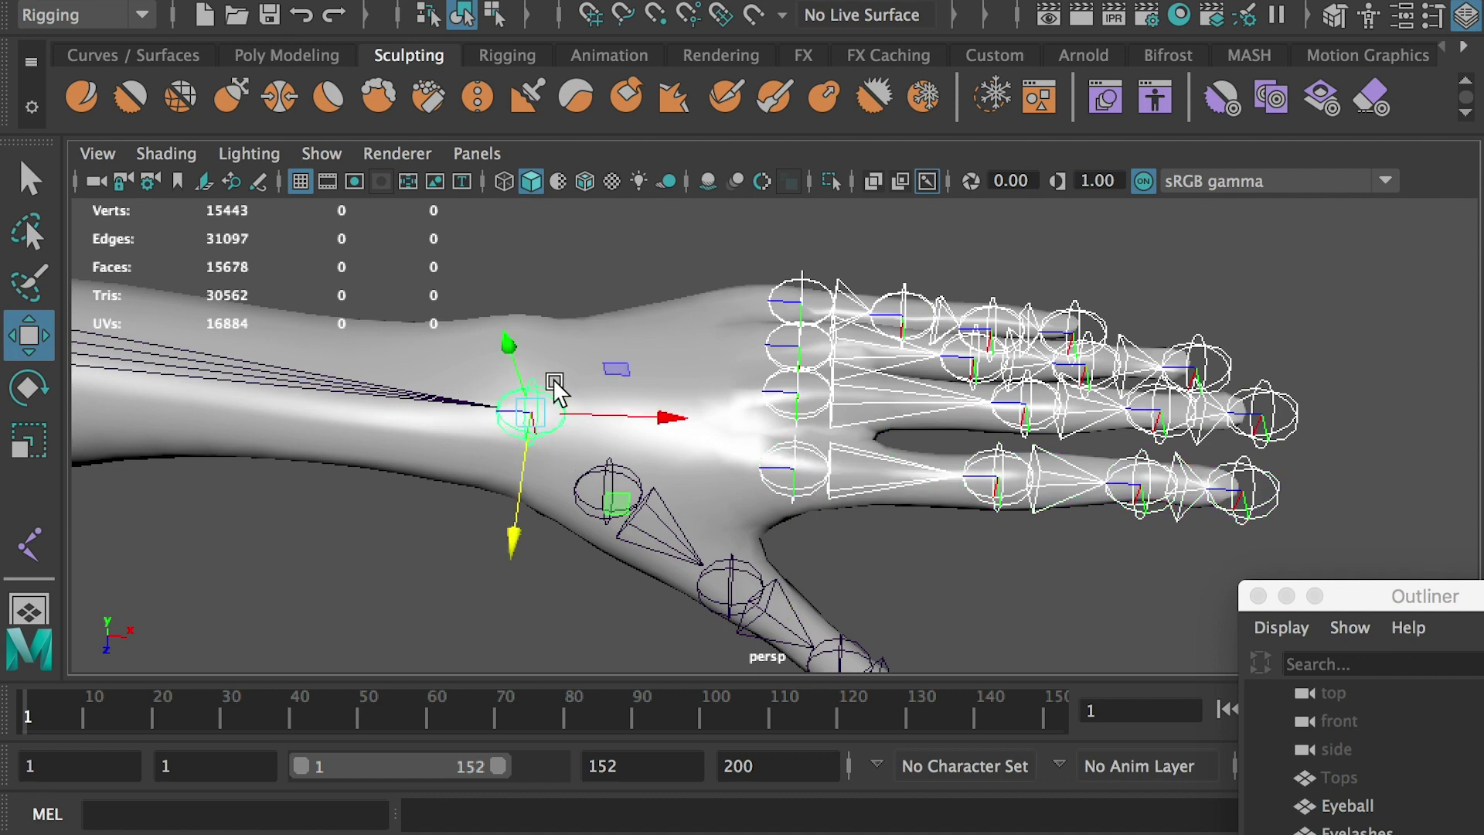
click(511, 445)
key(p)
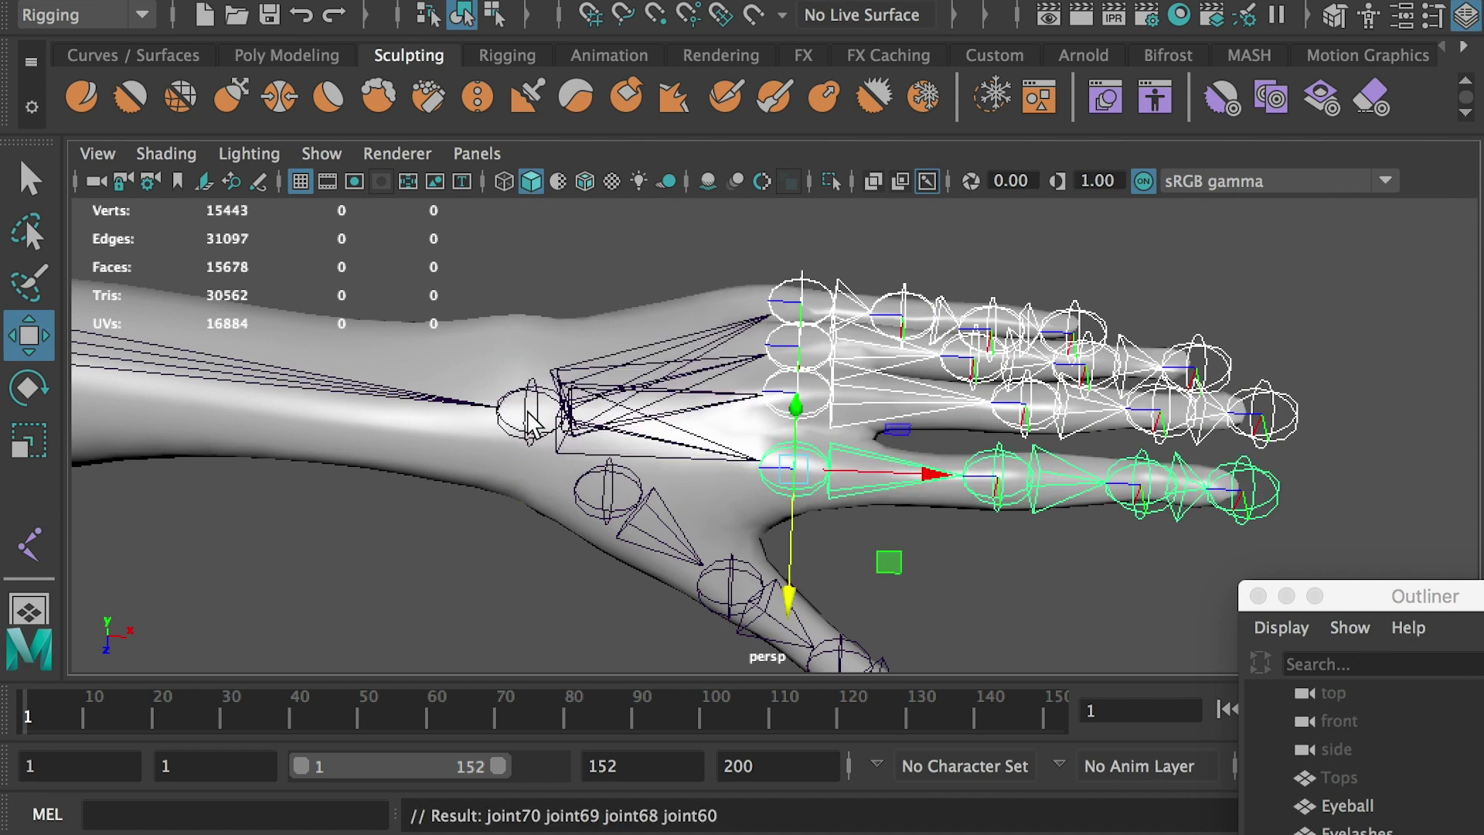
Step: Parent the thumb's base joint to the wrist joint
click(594, 480)
click(532, 422)
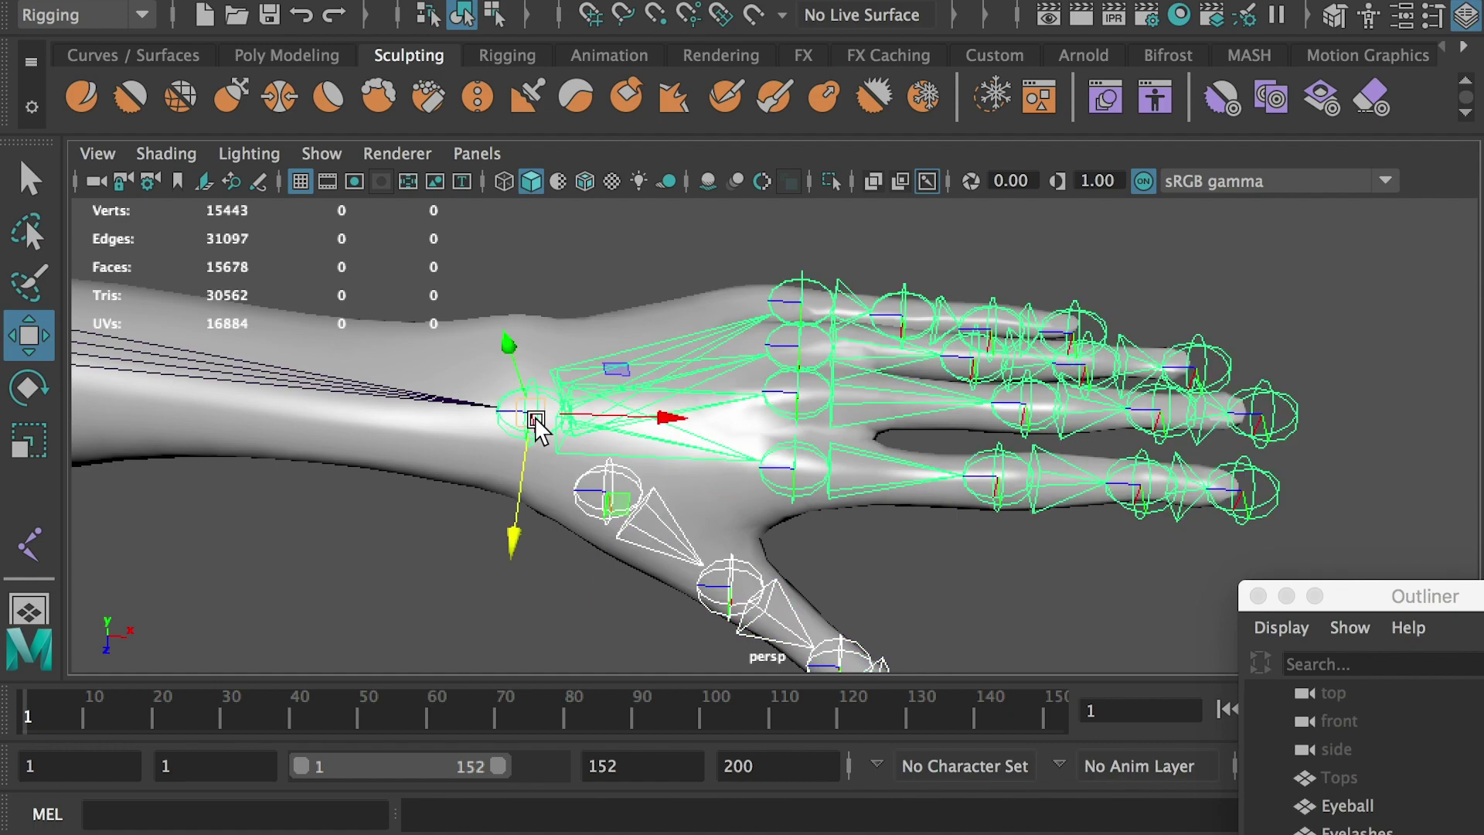
key(p)
Step: Try duplicating the arm chain from the collarbone joint and moving the copy above the arm, and undo it
click(502, 535)
alt+drag(502, 535, 604, 485)
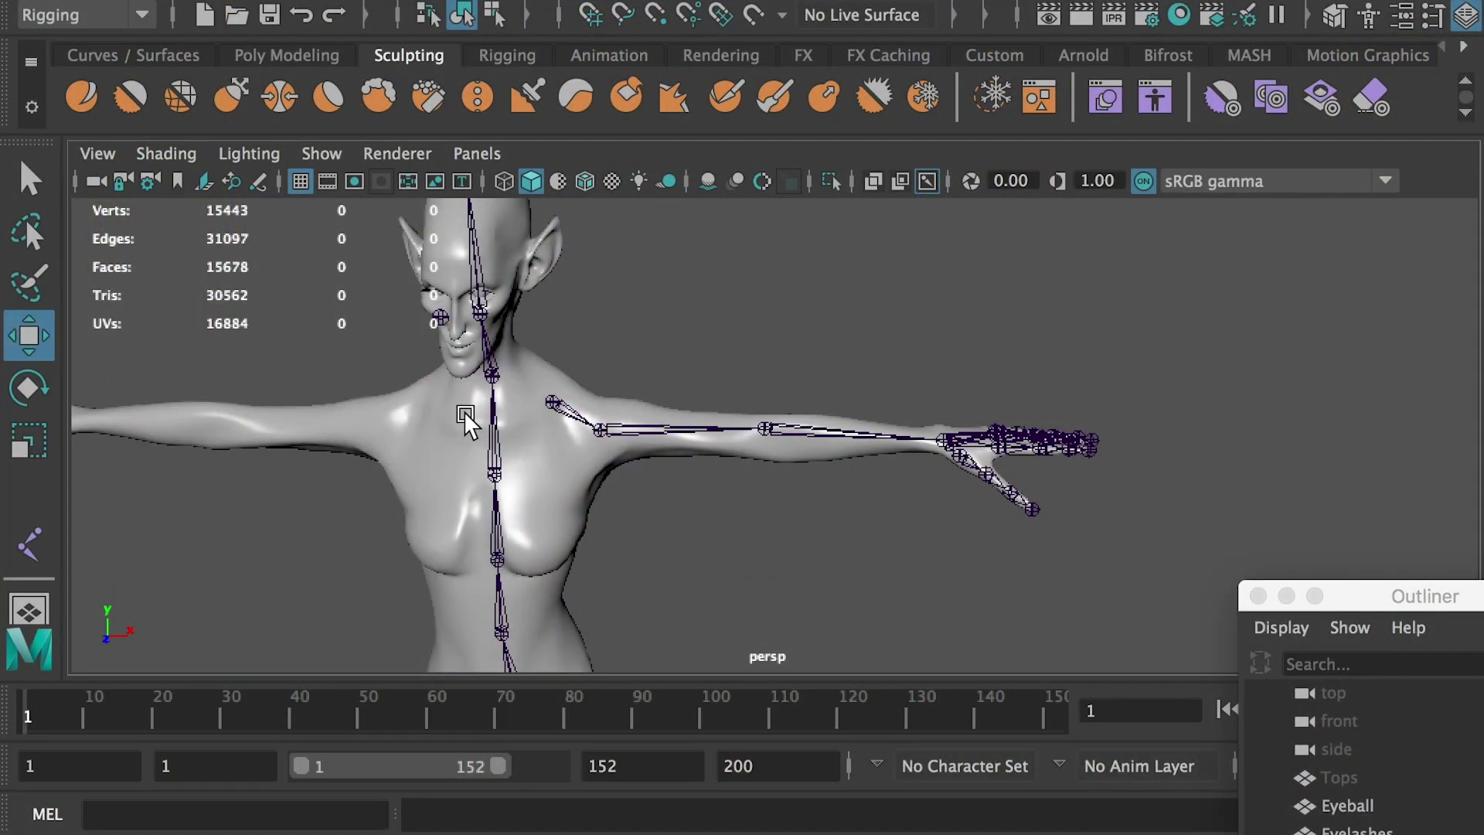
alt+middle_drag(510, 411, 504, 434)
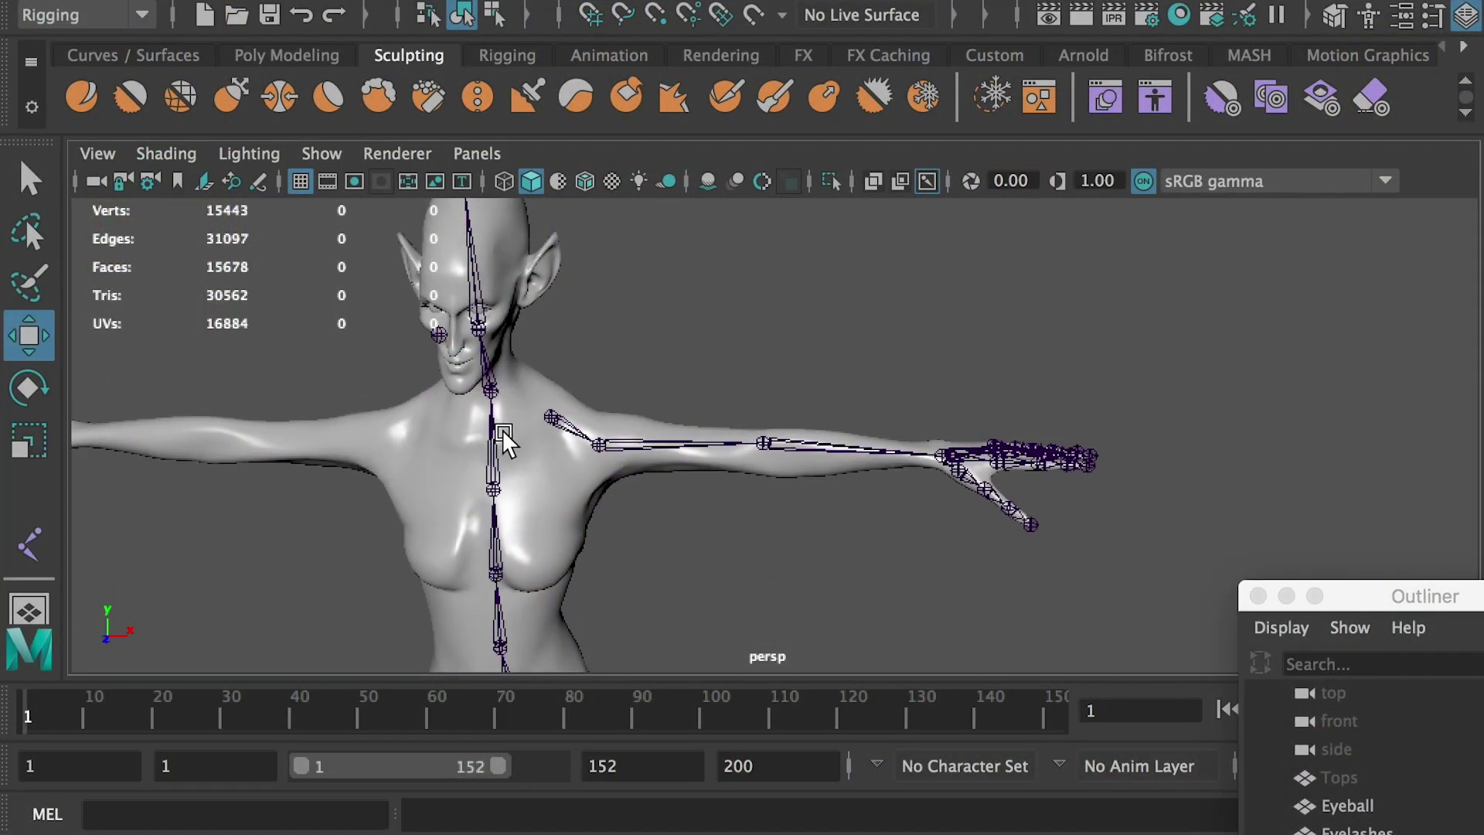
alt+right_drag(503, 434, 657, 464)
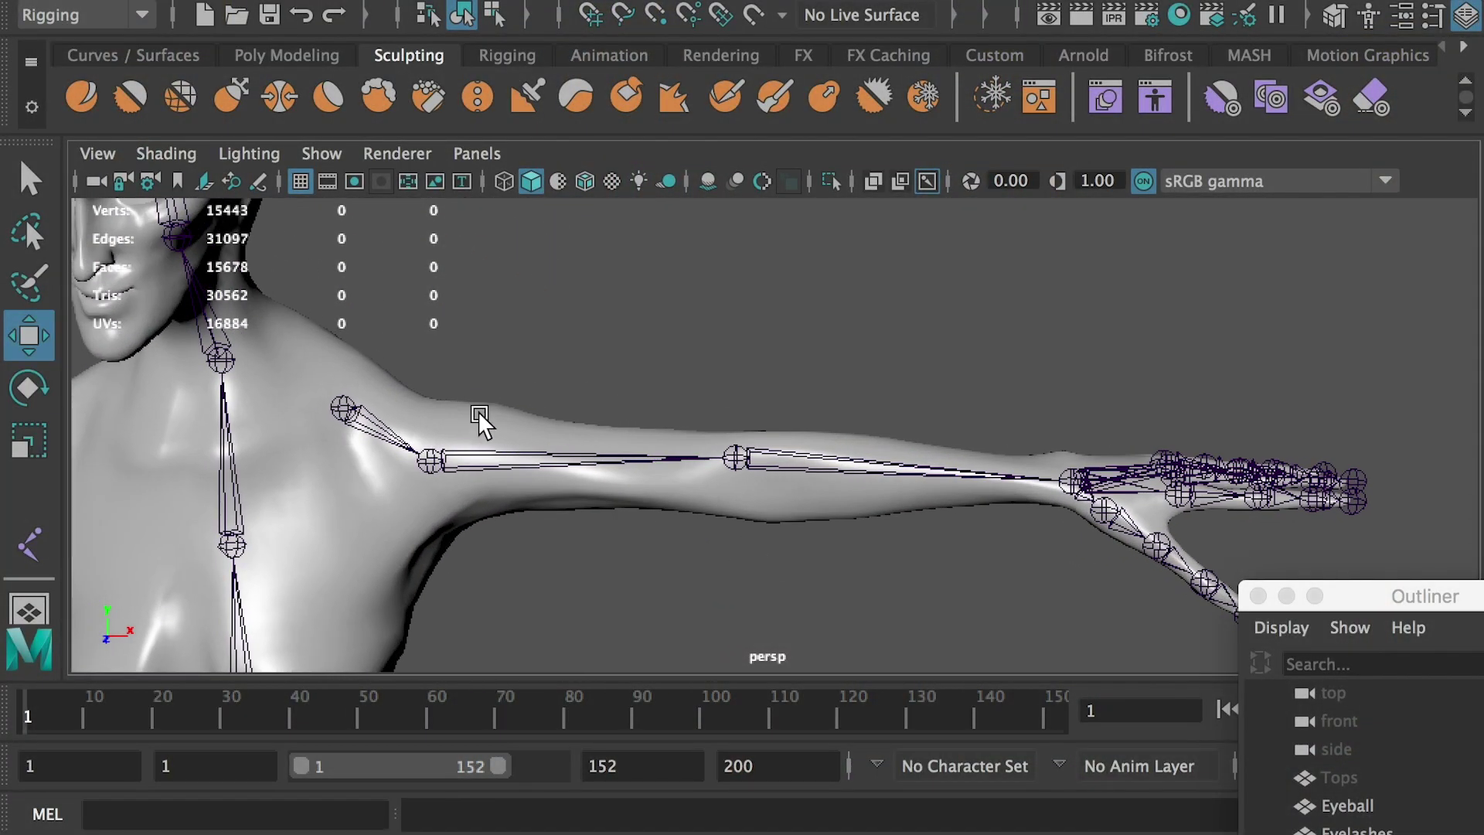
click(341, 402)
key(ctrl+d)
drag(329, 337, 331, 241)
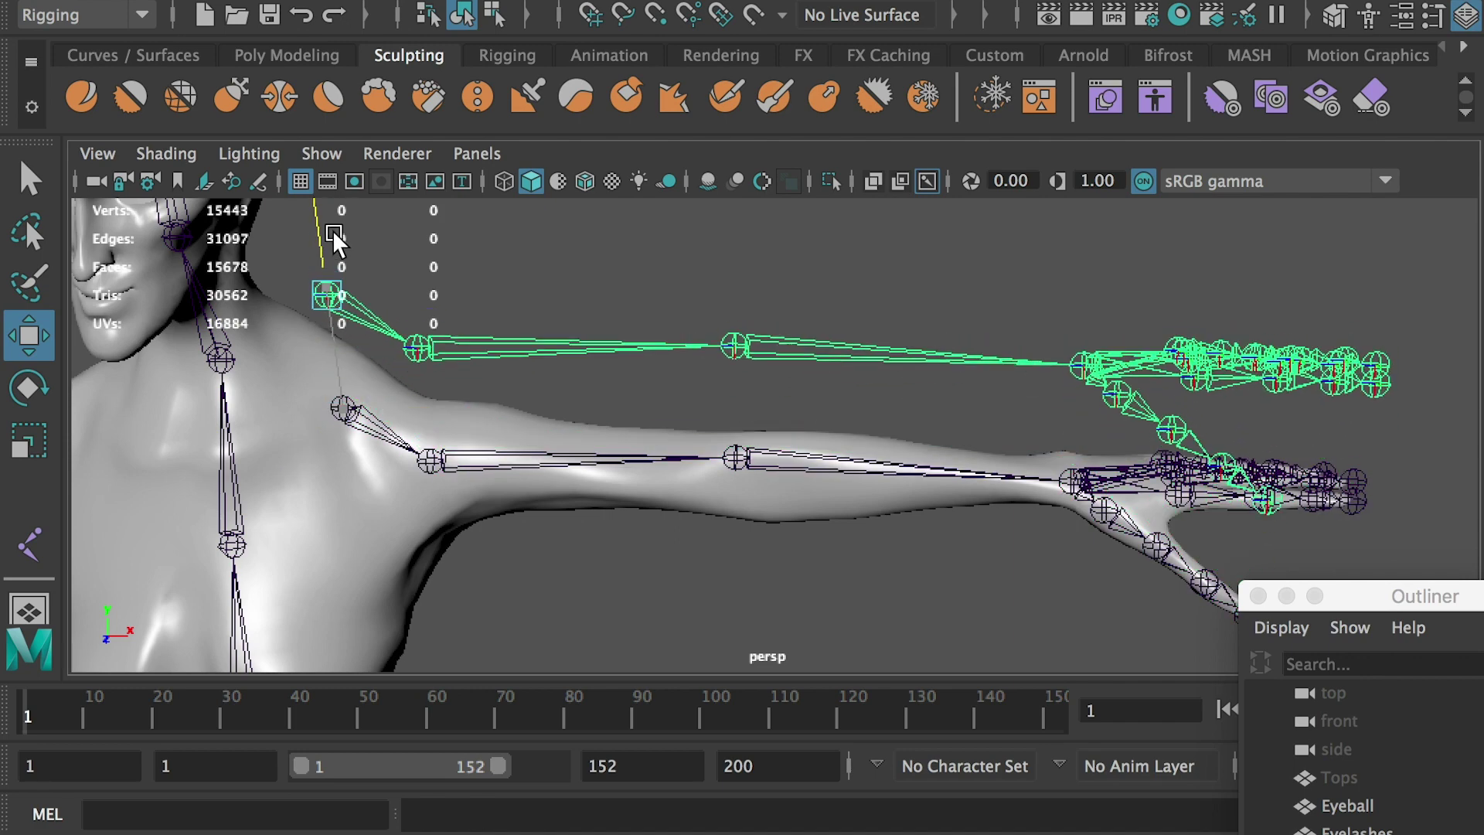
key(ctrl+z)
key(ctrl+z)
Step: Bring the Outliner fully into view and group the arm chain that starts at the collarbone joint
drag(1400, 598, 1336, 182)
key(ctrl+g)
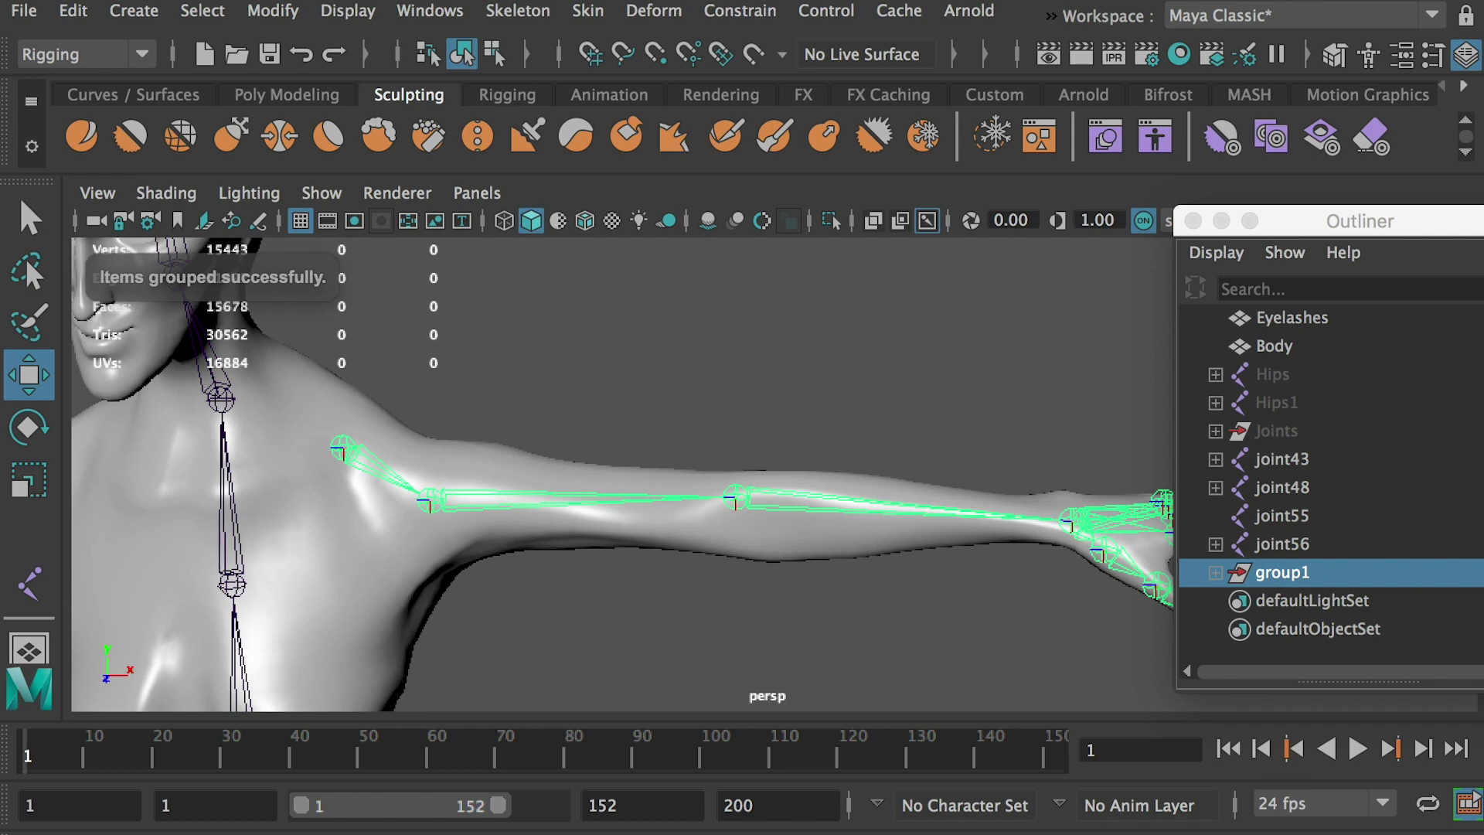
Step: Mirror the grouped arm chain to the character's other side by setting the group's Scale X to -1
drag(1483, 54, 1278, 152)
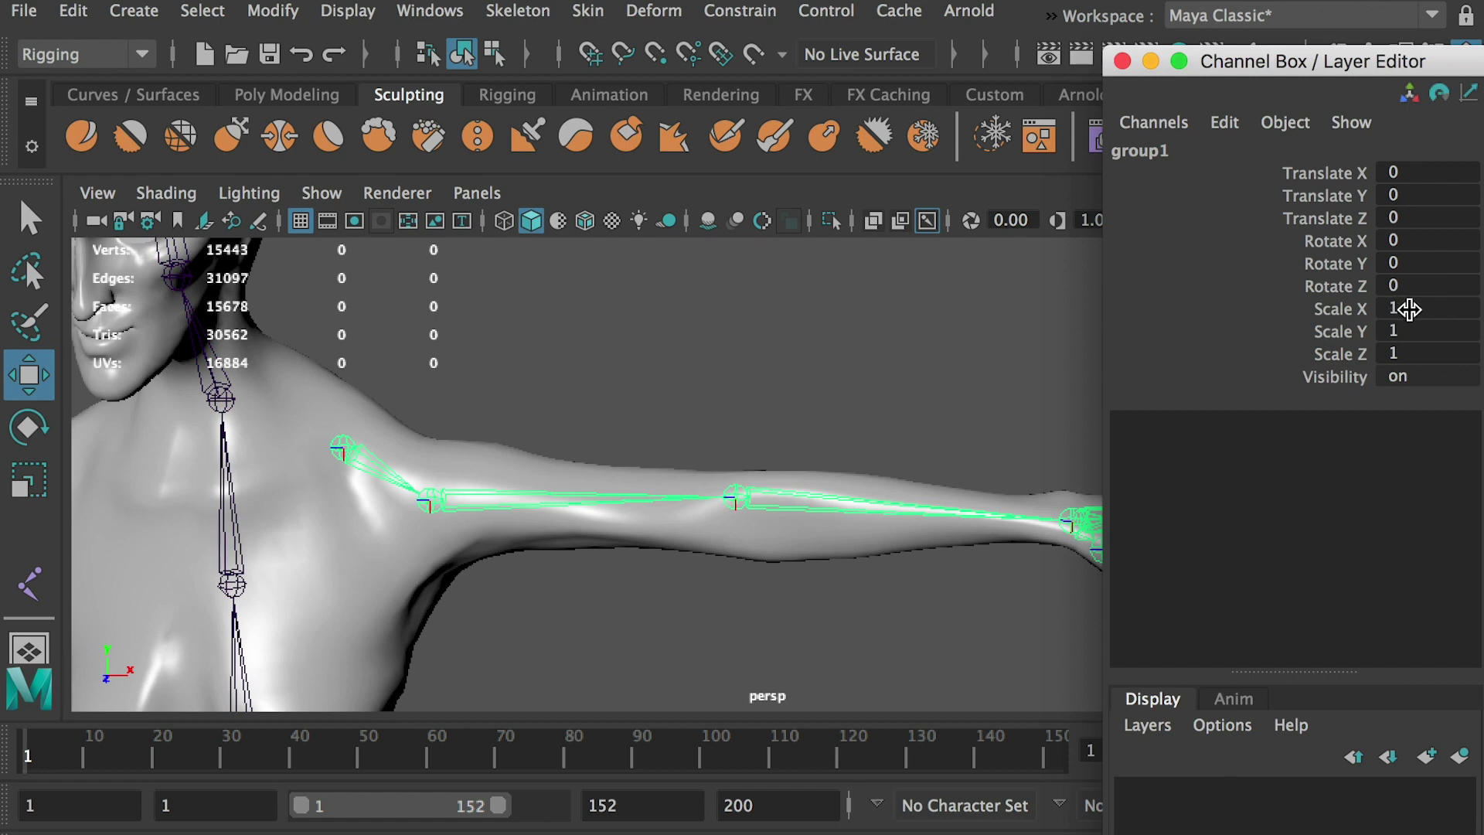
double_click(1408, 308)
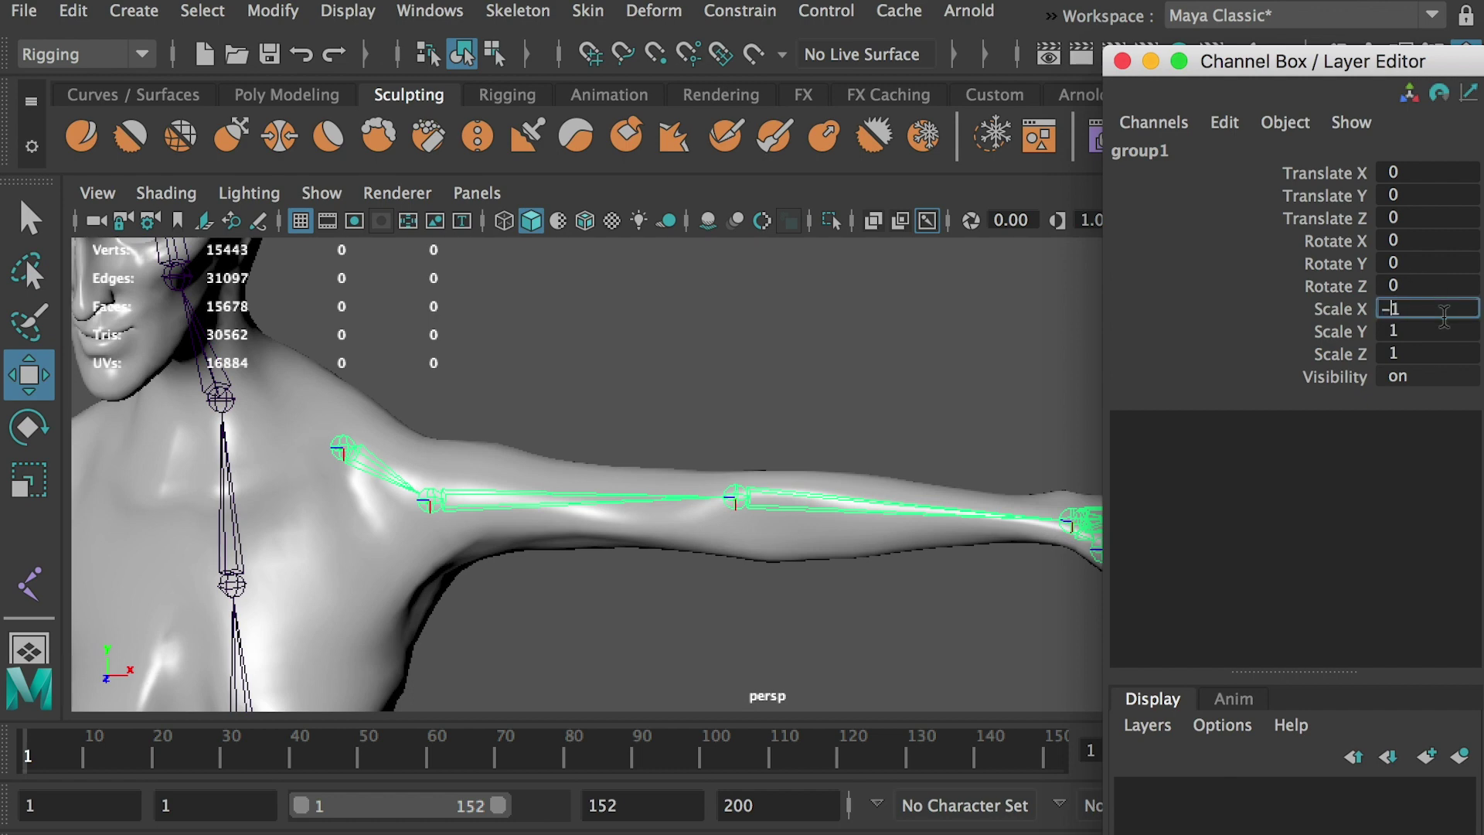
text(-1)
key(Return)
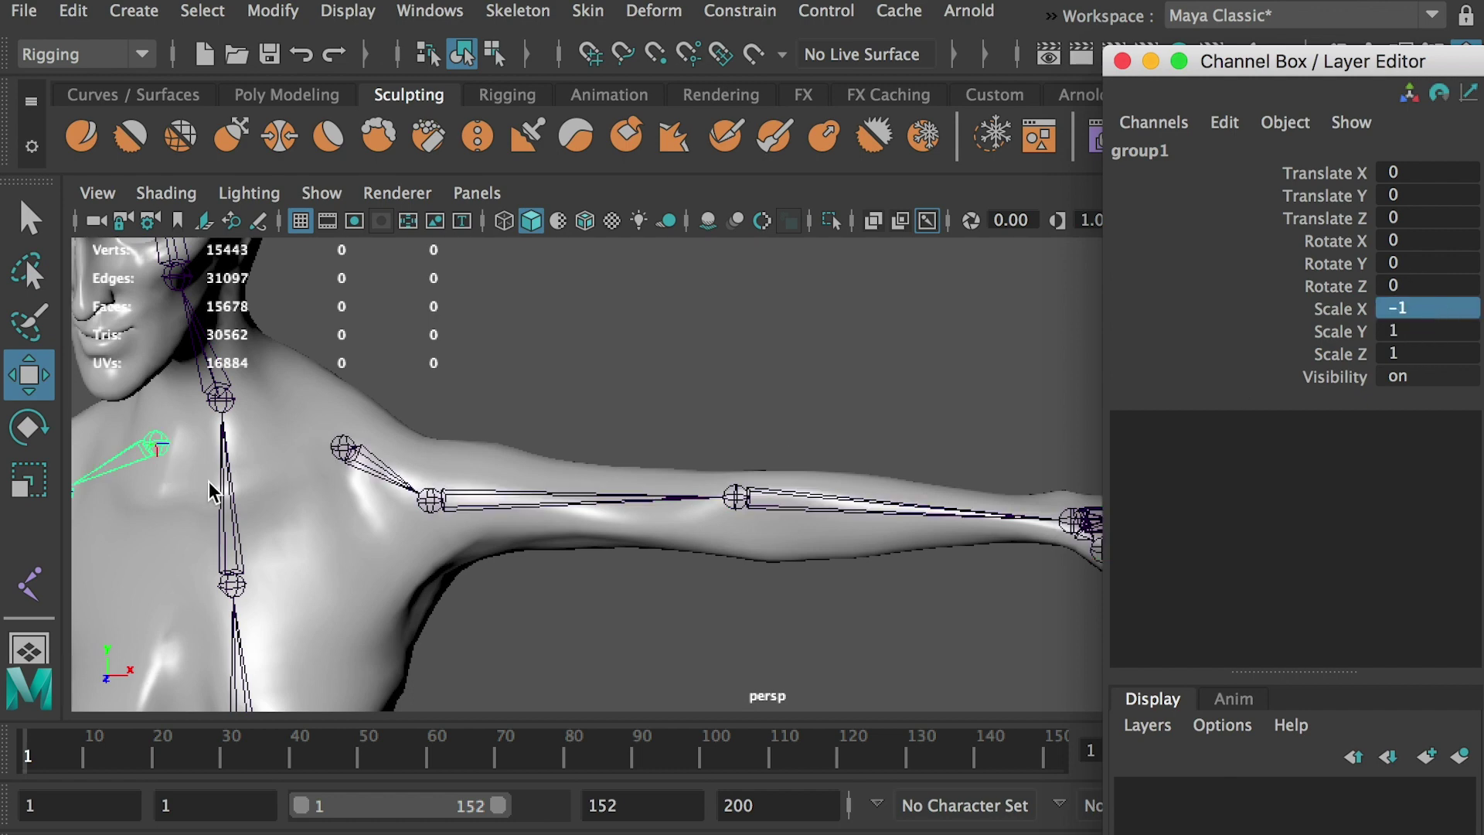
alt+drag(222, 489, 252, 500)
alt+middle_drag(252, 500, 844, 471)
alt+right_drag(844, 470, 719, 507)
alt+middle_drag(719, 507, 616, 514)
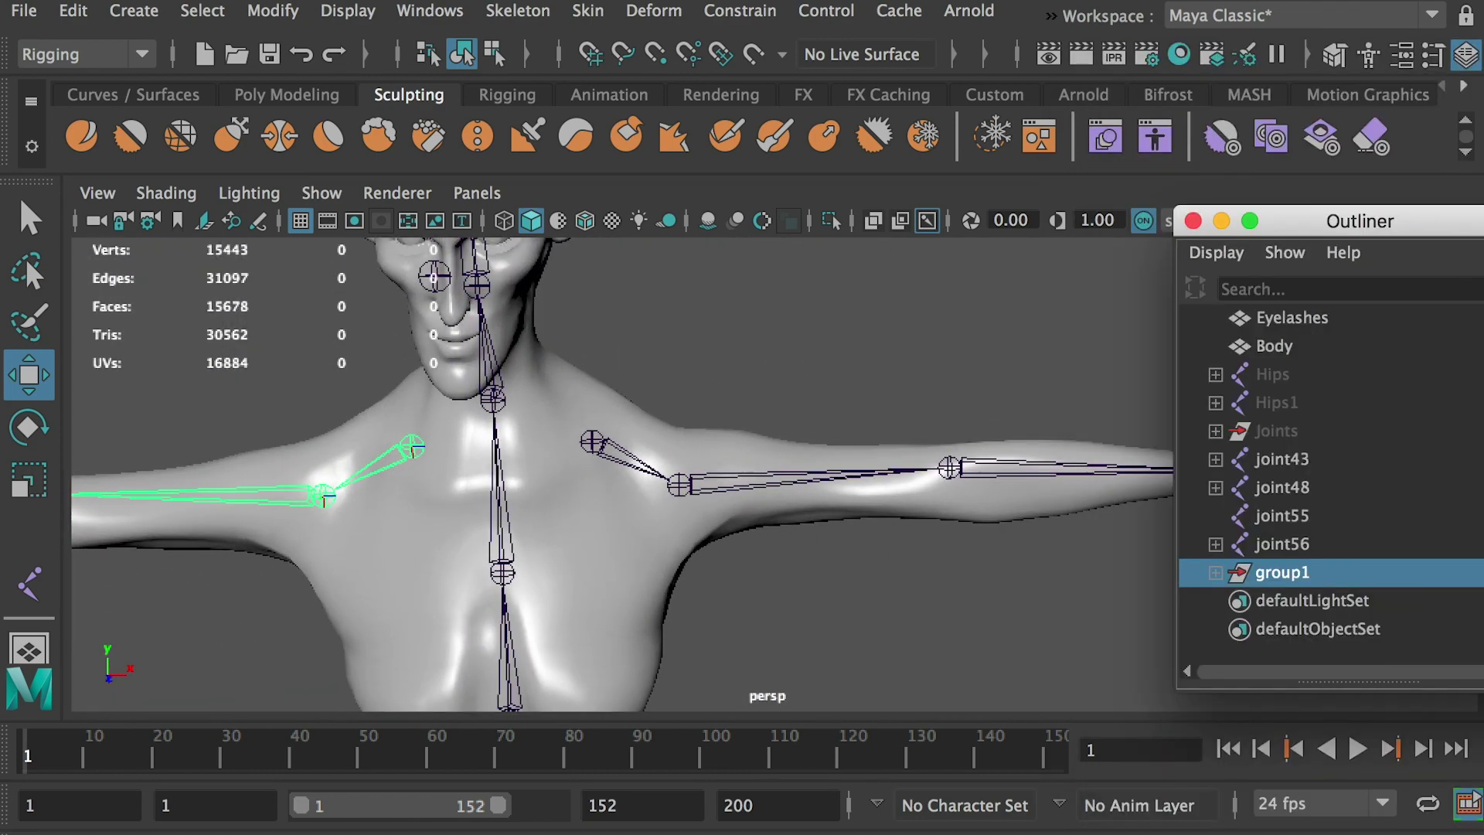
Step: Freeze the transformations of the mirrored arm group and delete its history
drag(1481, 820, 868, 428)
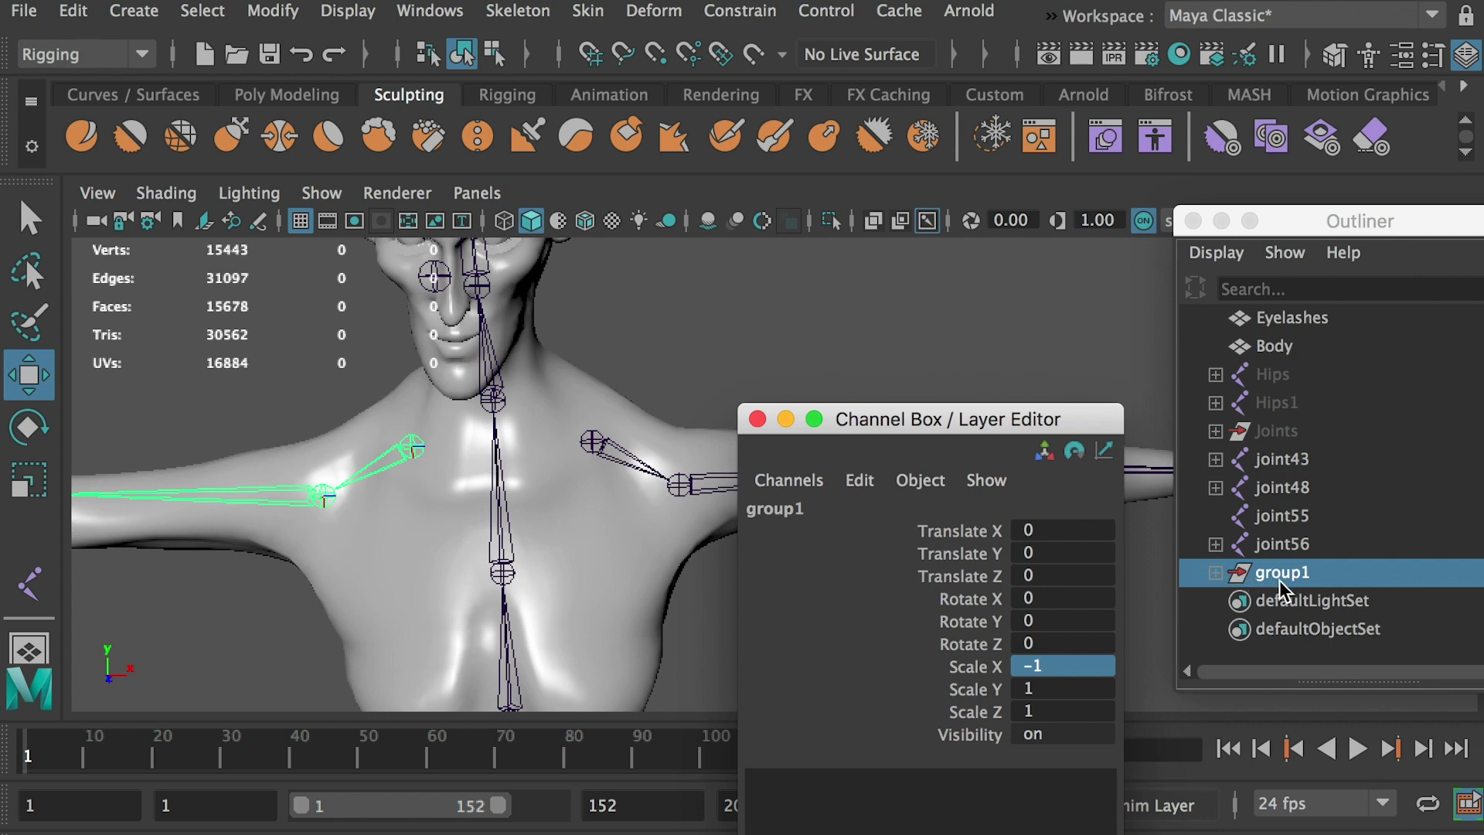
click(273, 10)
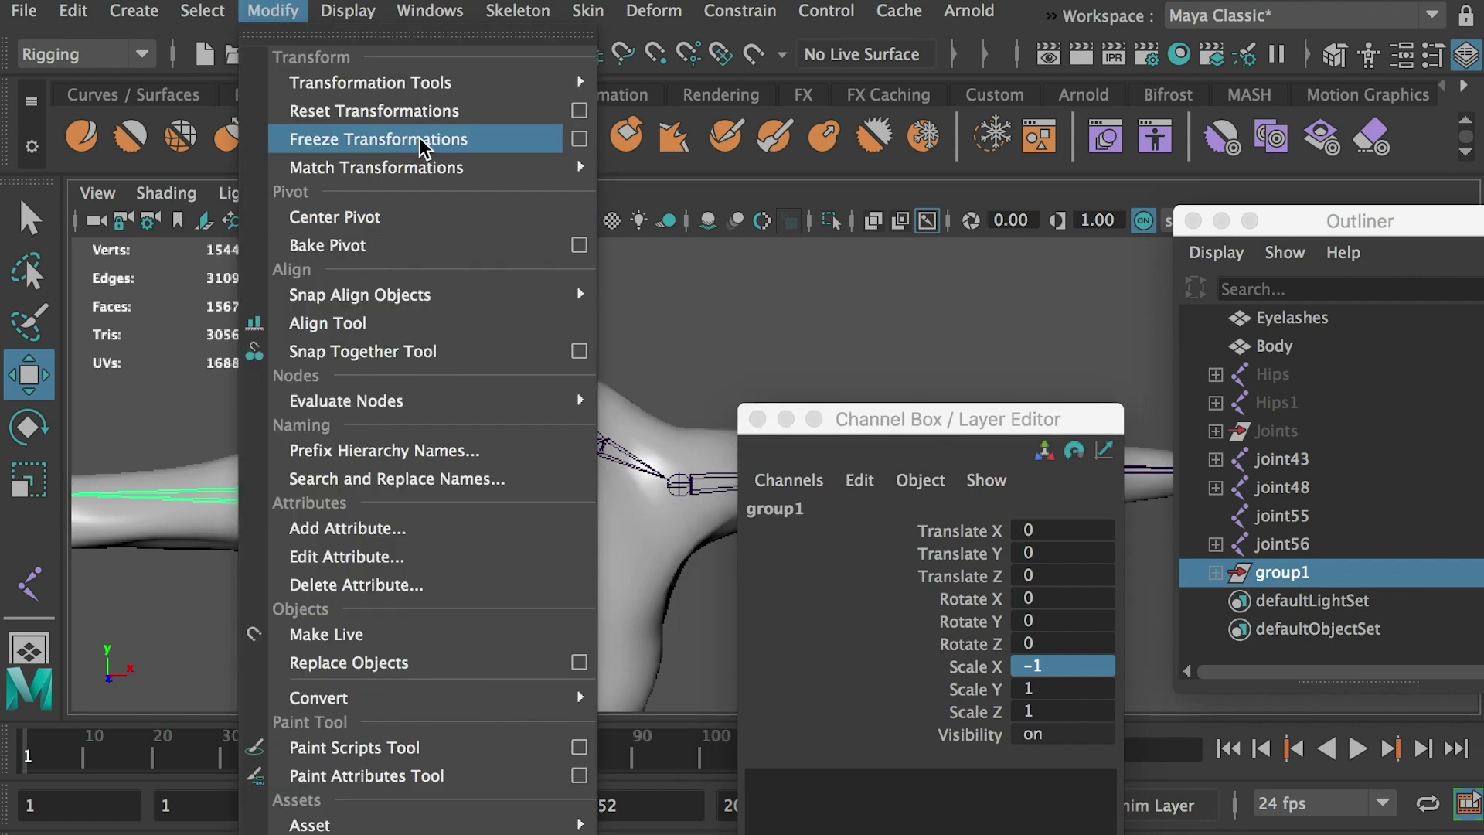
click(427, 140)
click(73, 10)
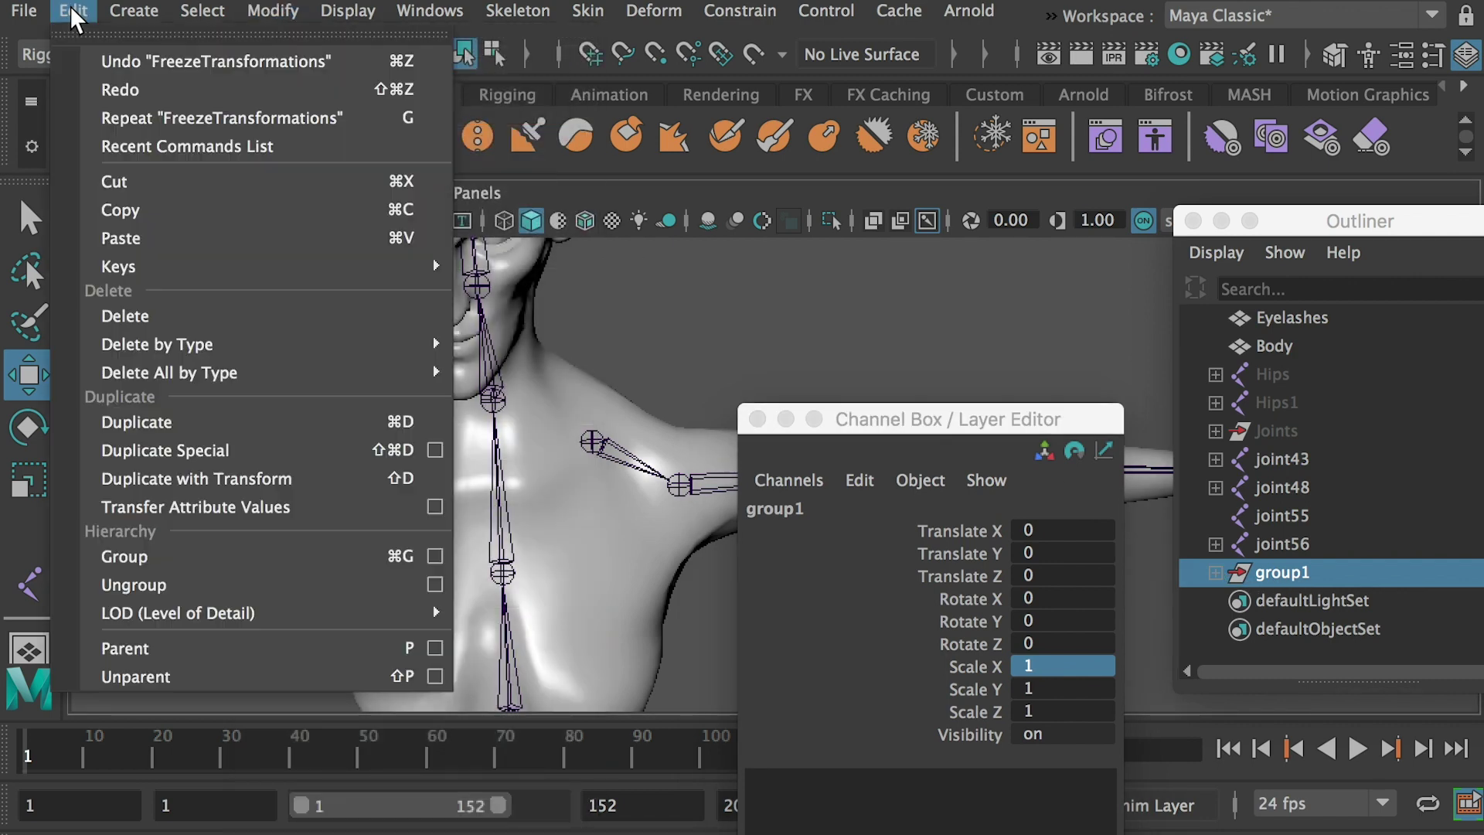
mouse_move(291, 345)
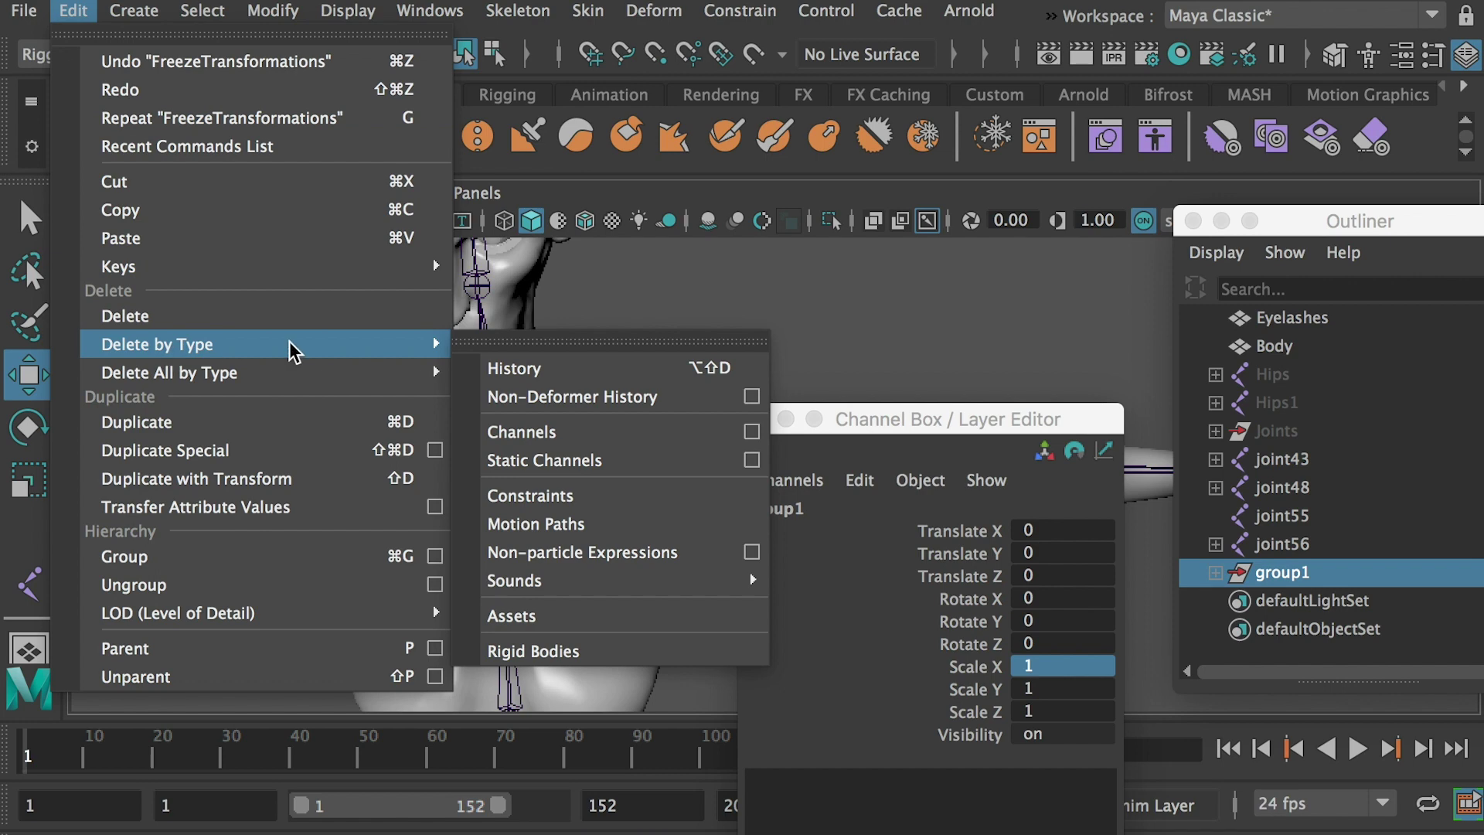
click(555, 377)
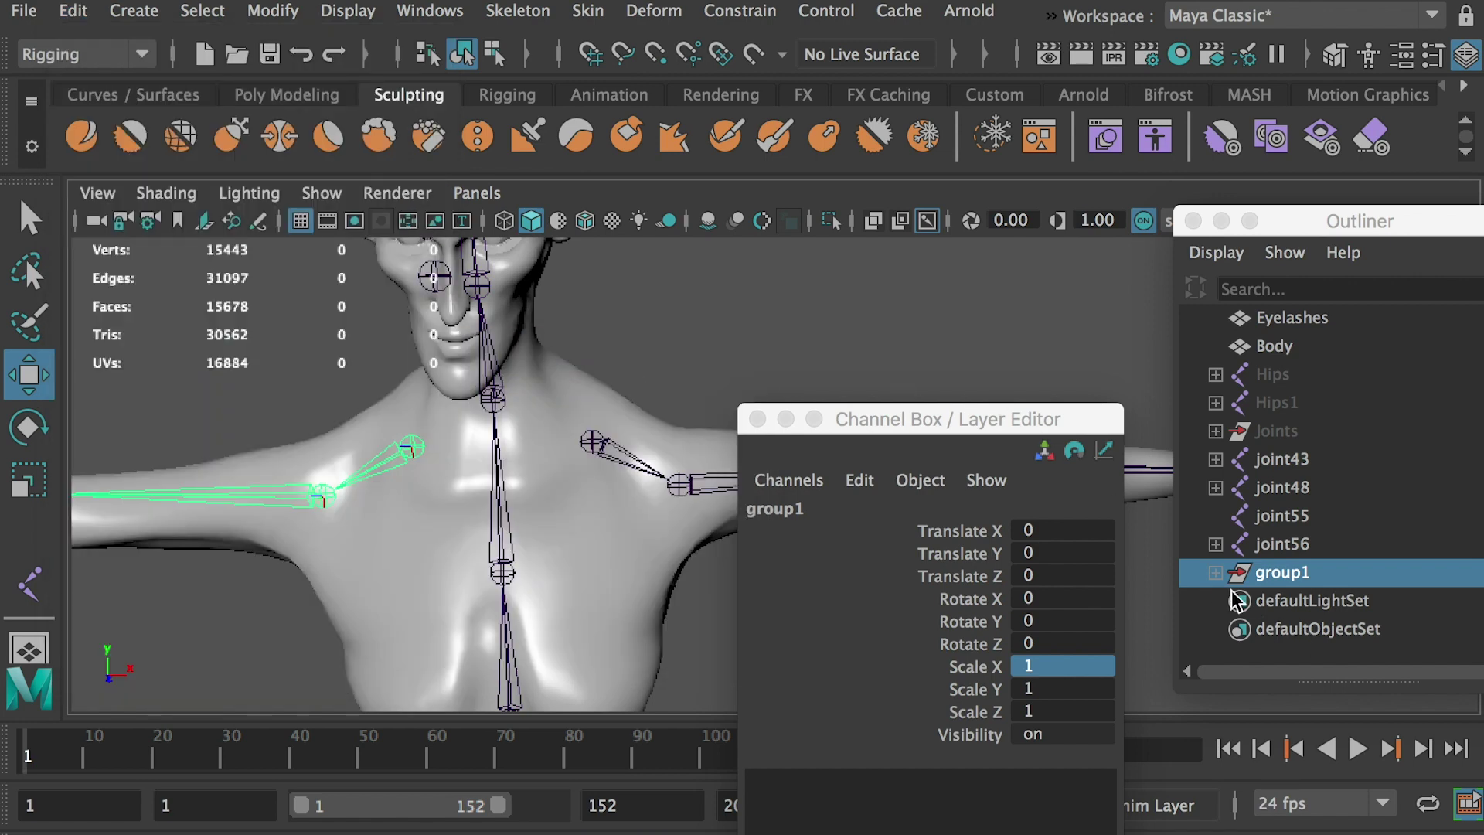
Step: Unparent the mirrored arm chain from group1 and delete the empty group
click(1215, 572)
click(1295, 601)
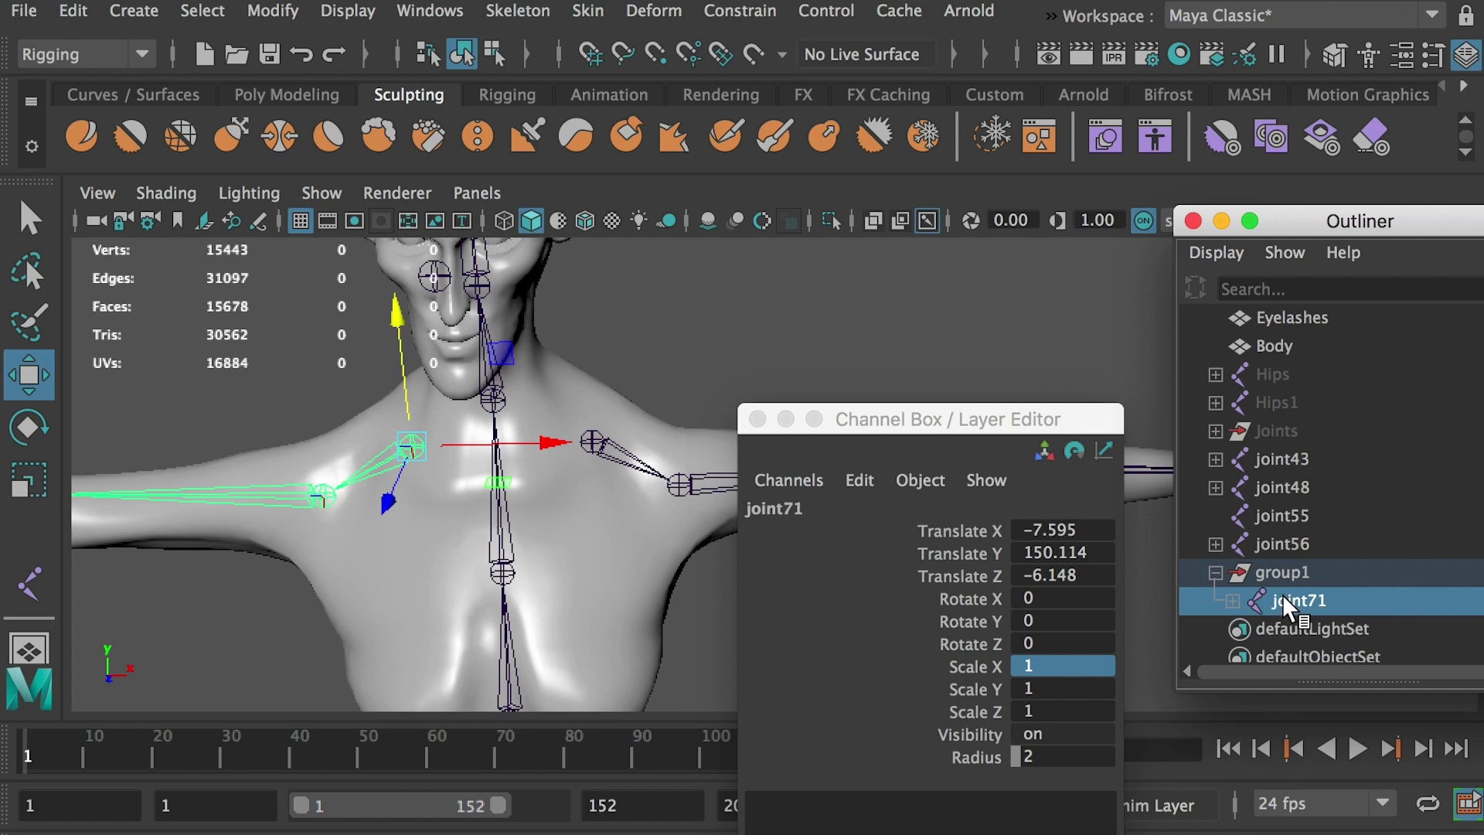
key(shift+p)
click(1281, 575)
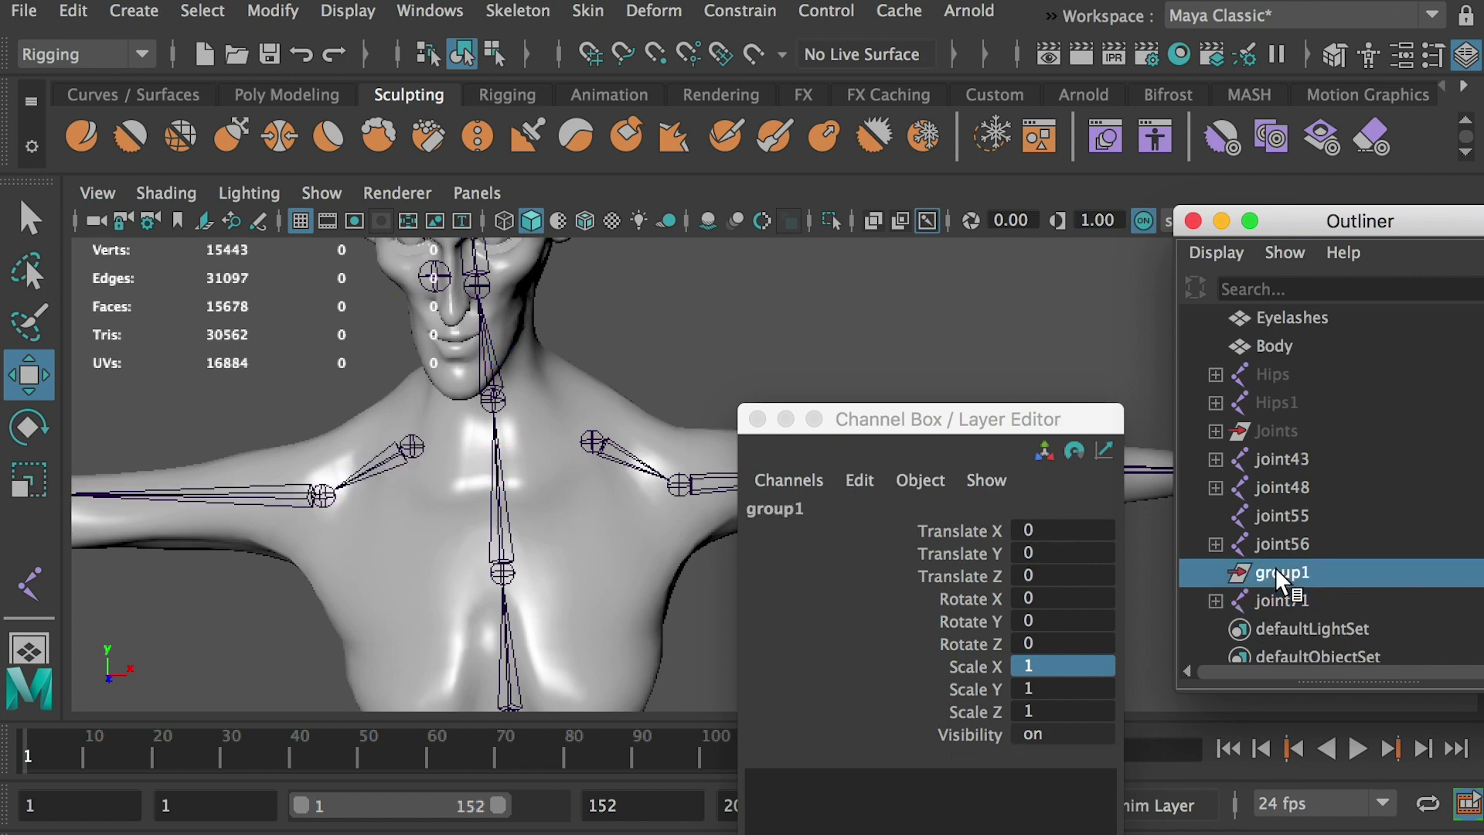
key(Delete)
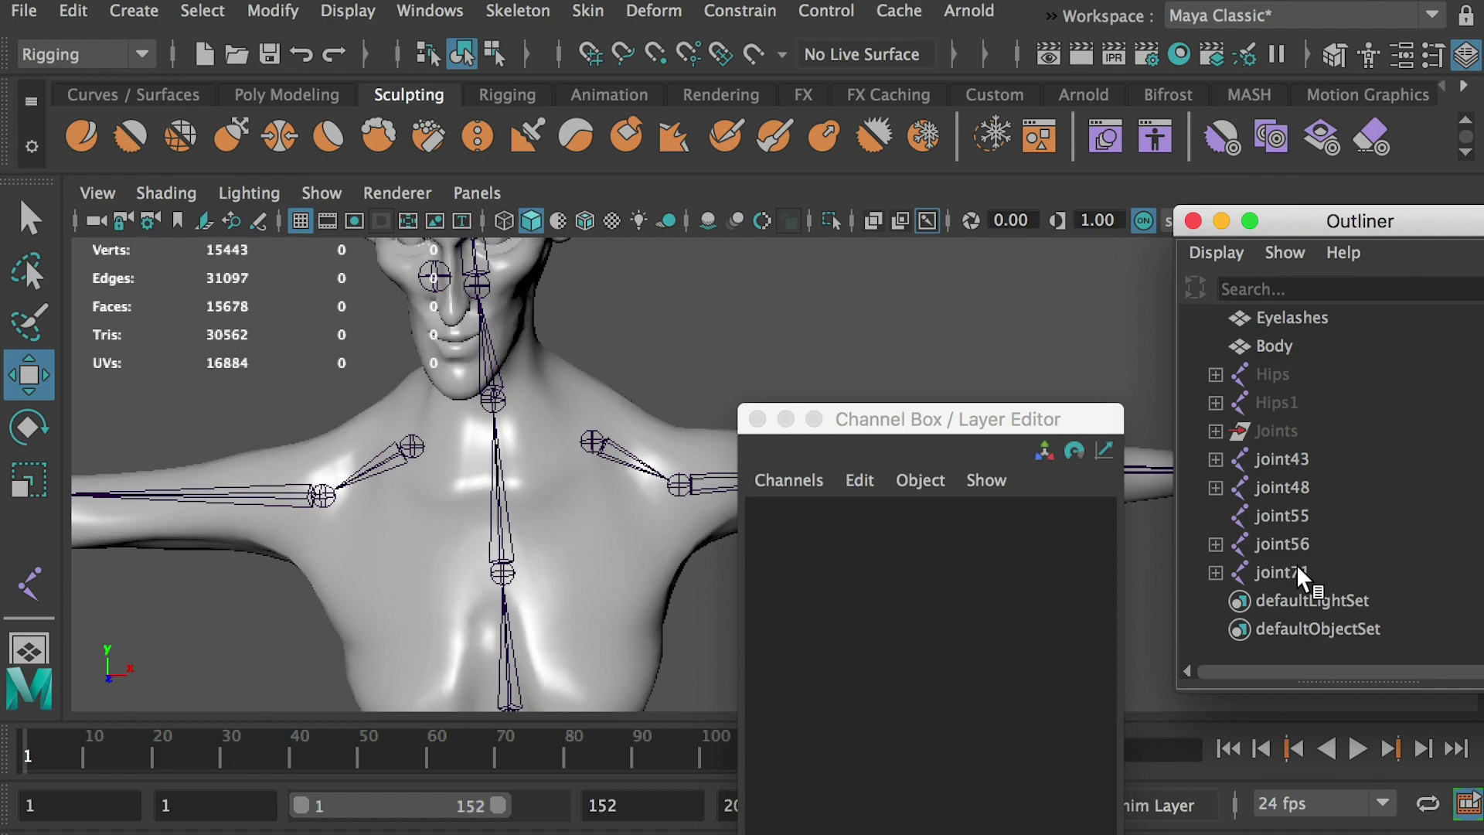
Step: Parent the collarbone joints of both arm chains to the chest joint of the spine
click(1284, 574)
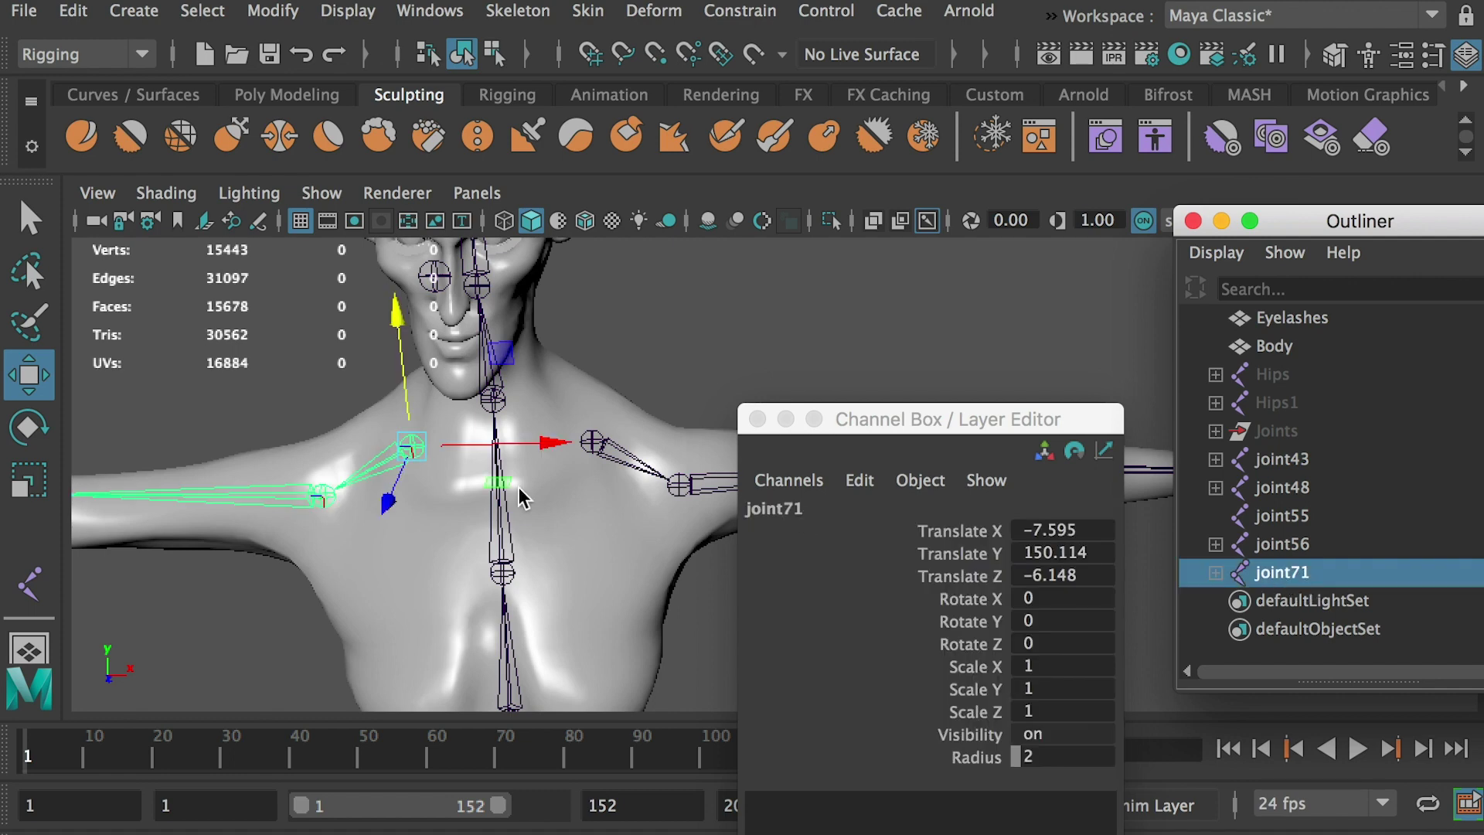
click(651, 329)
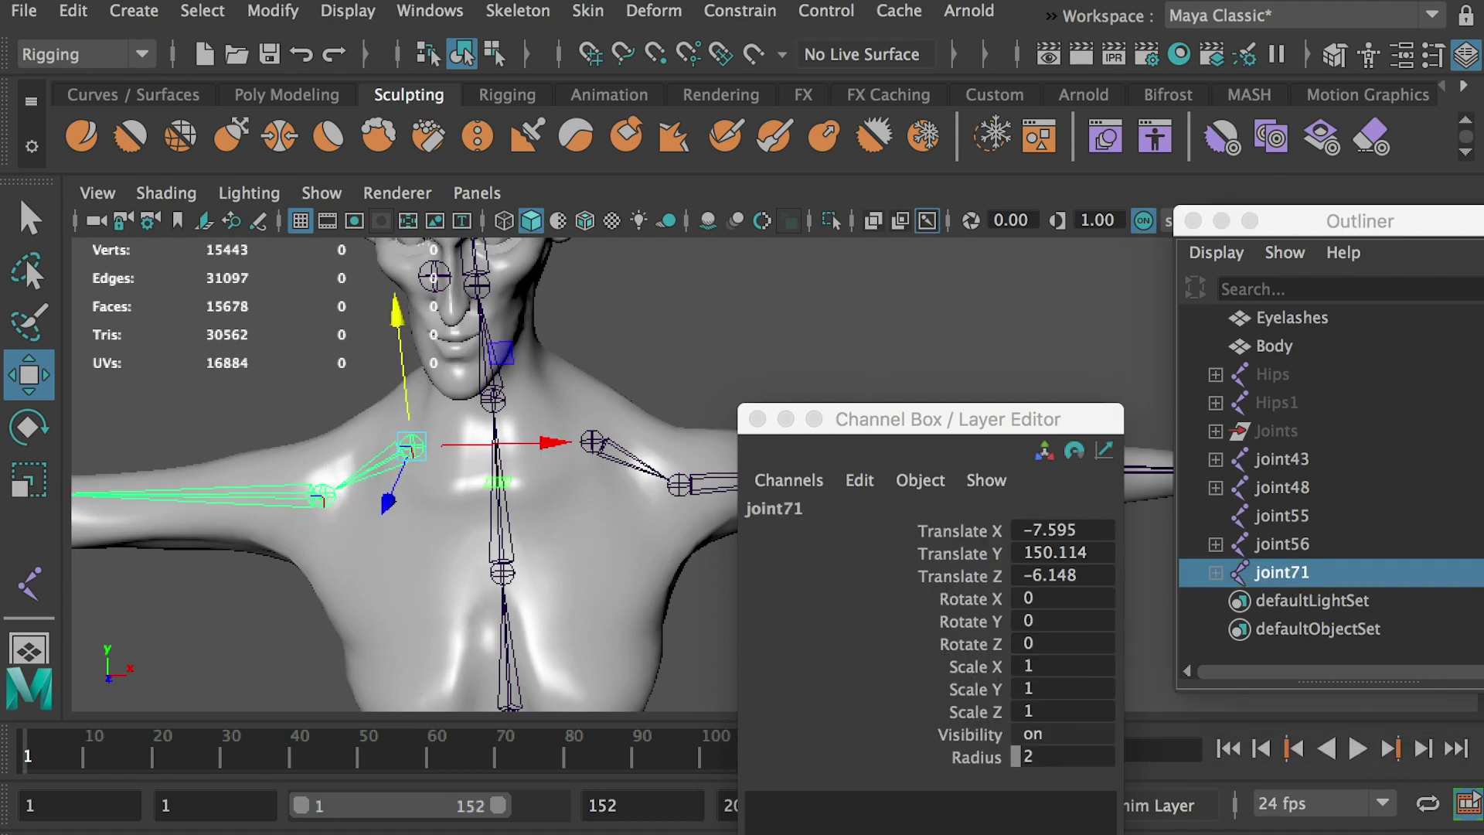
click(409, 453)
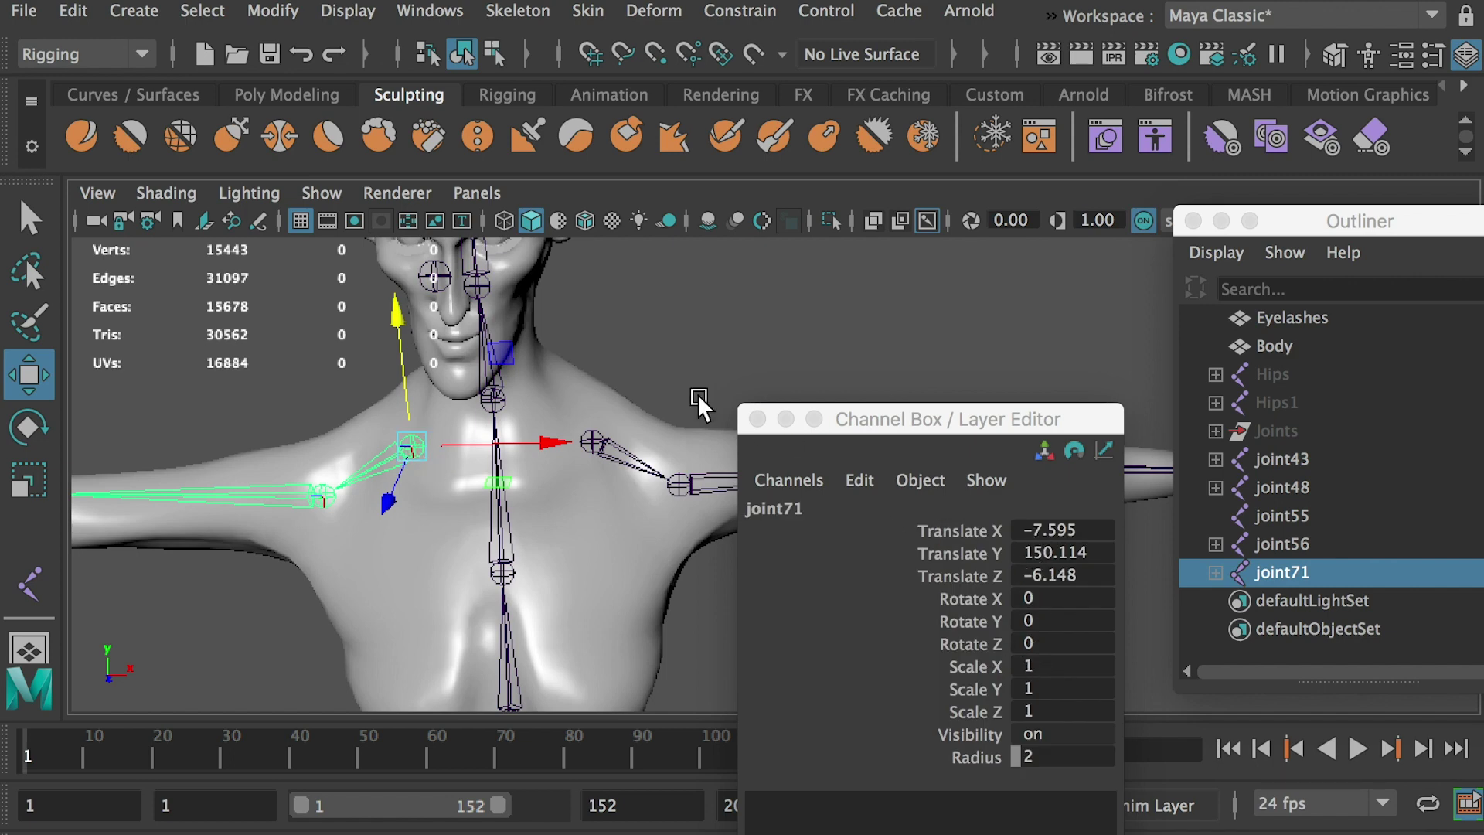
click(596, 433)
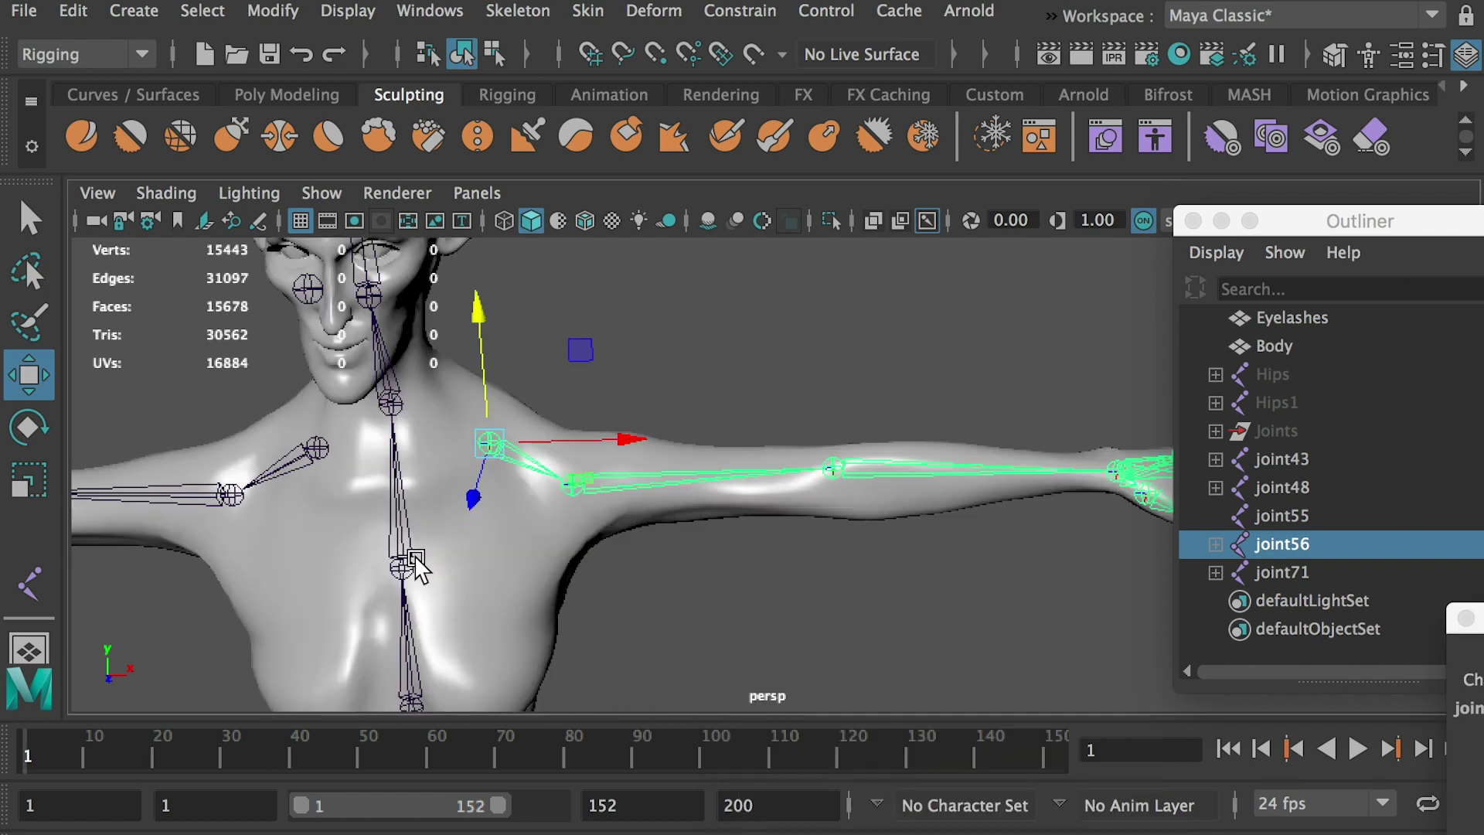
shift+click(441, 564)
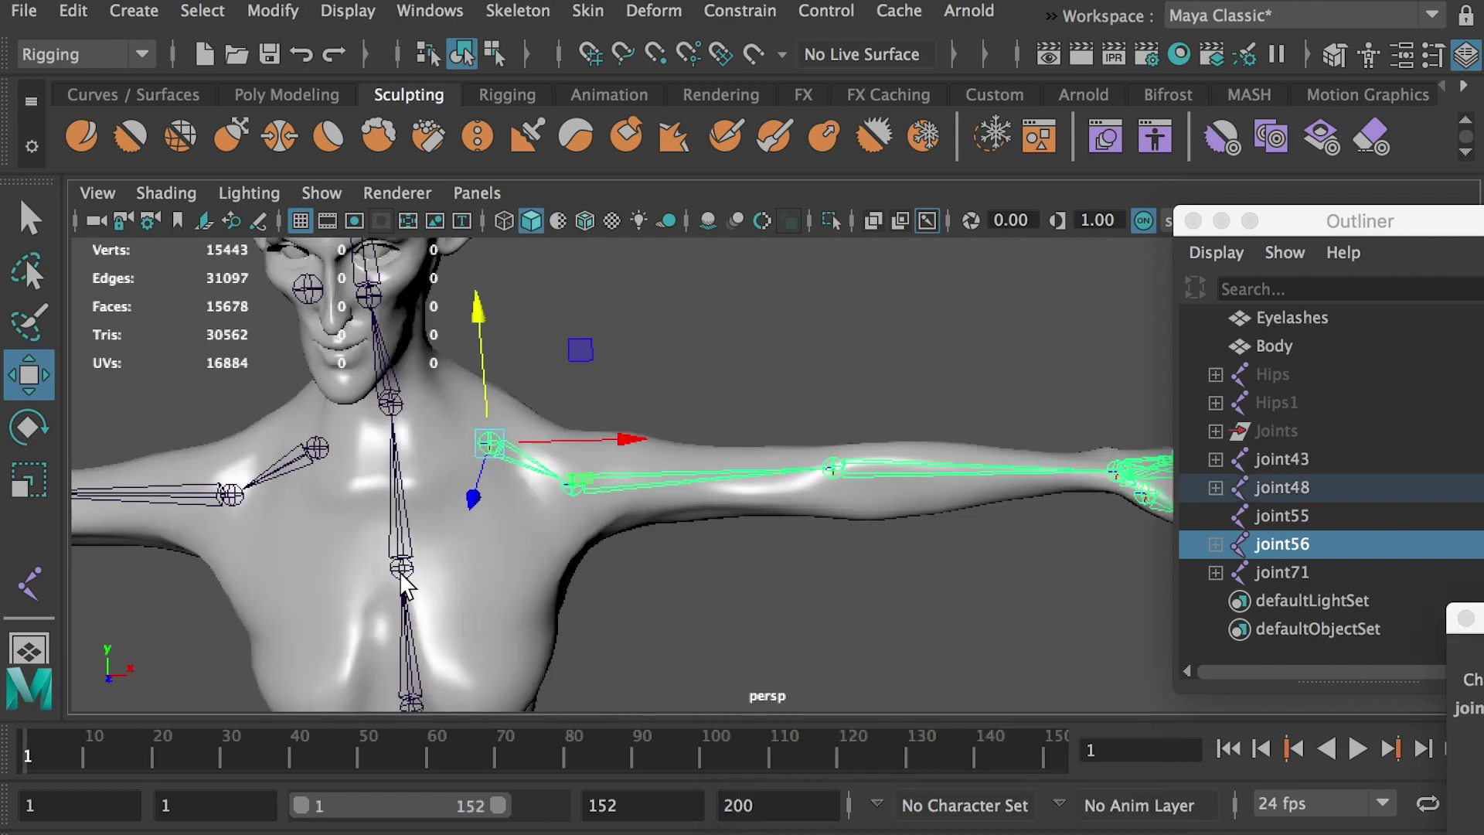
key(p)
click(329, 449)
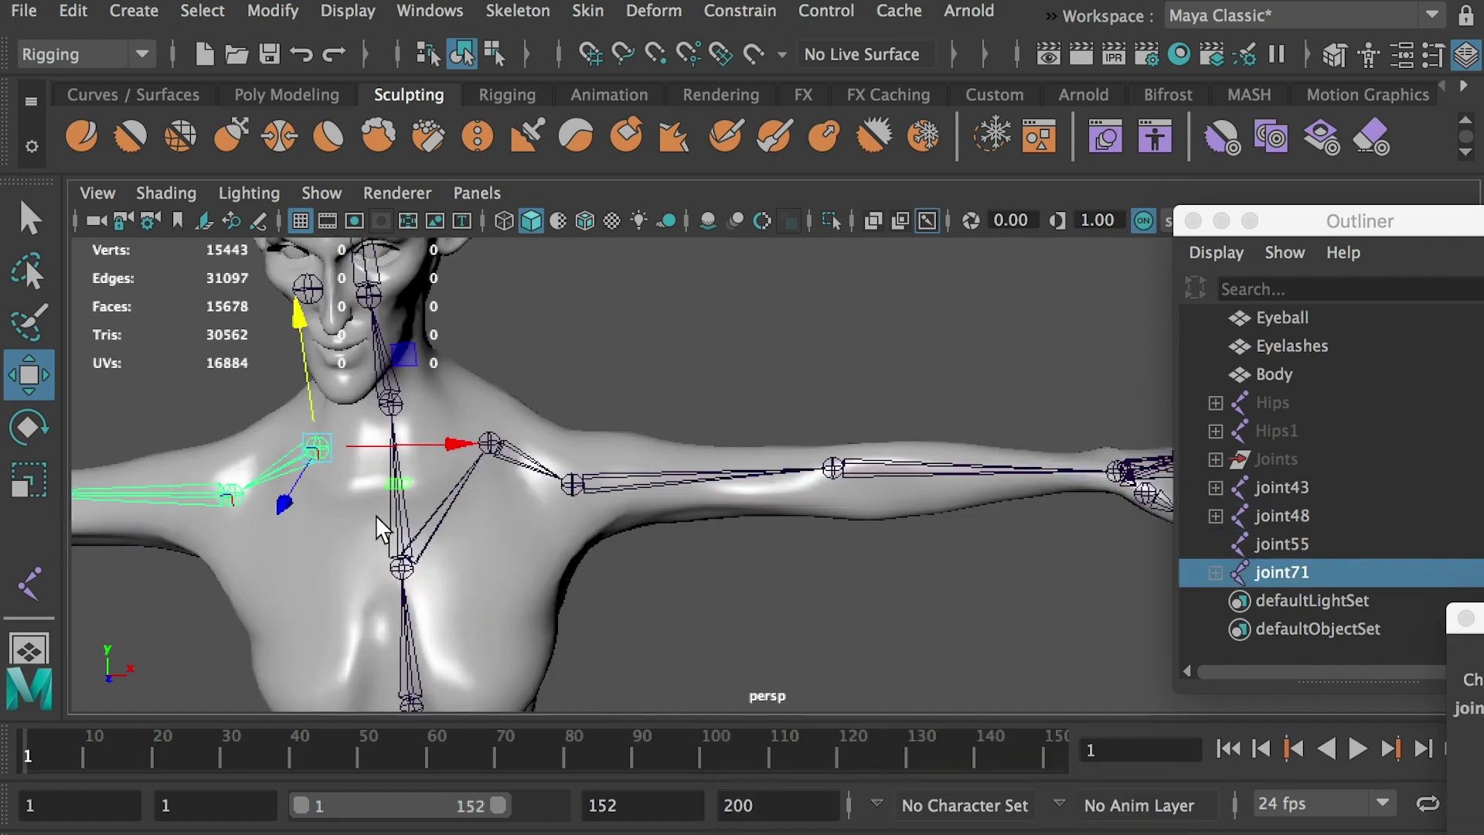
shift+click(404, 569)
key(p)
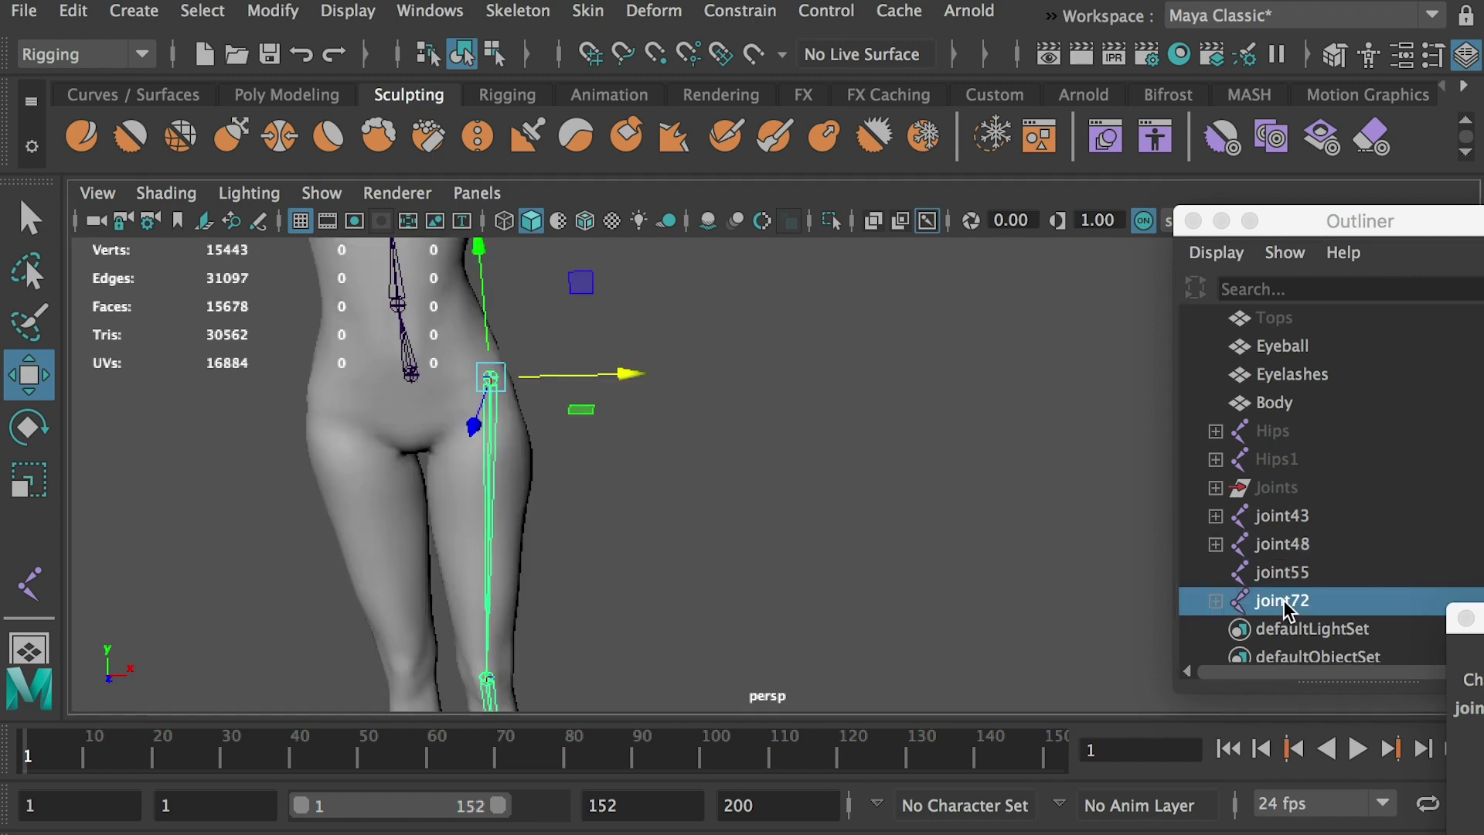
Step: Group the leg chain joint72 and mirror it to the other side with a Scale X of -1
key(super+g)
drag(1477, 618, 934, 359)
click(1098, 608)
text(-1)
key(Return)
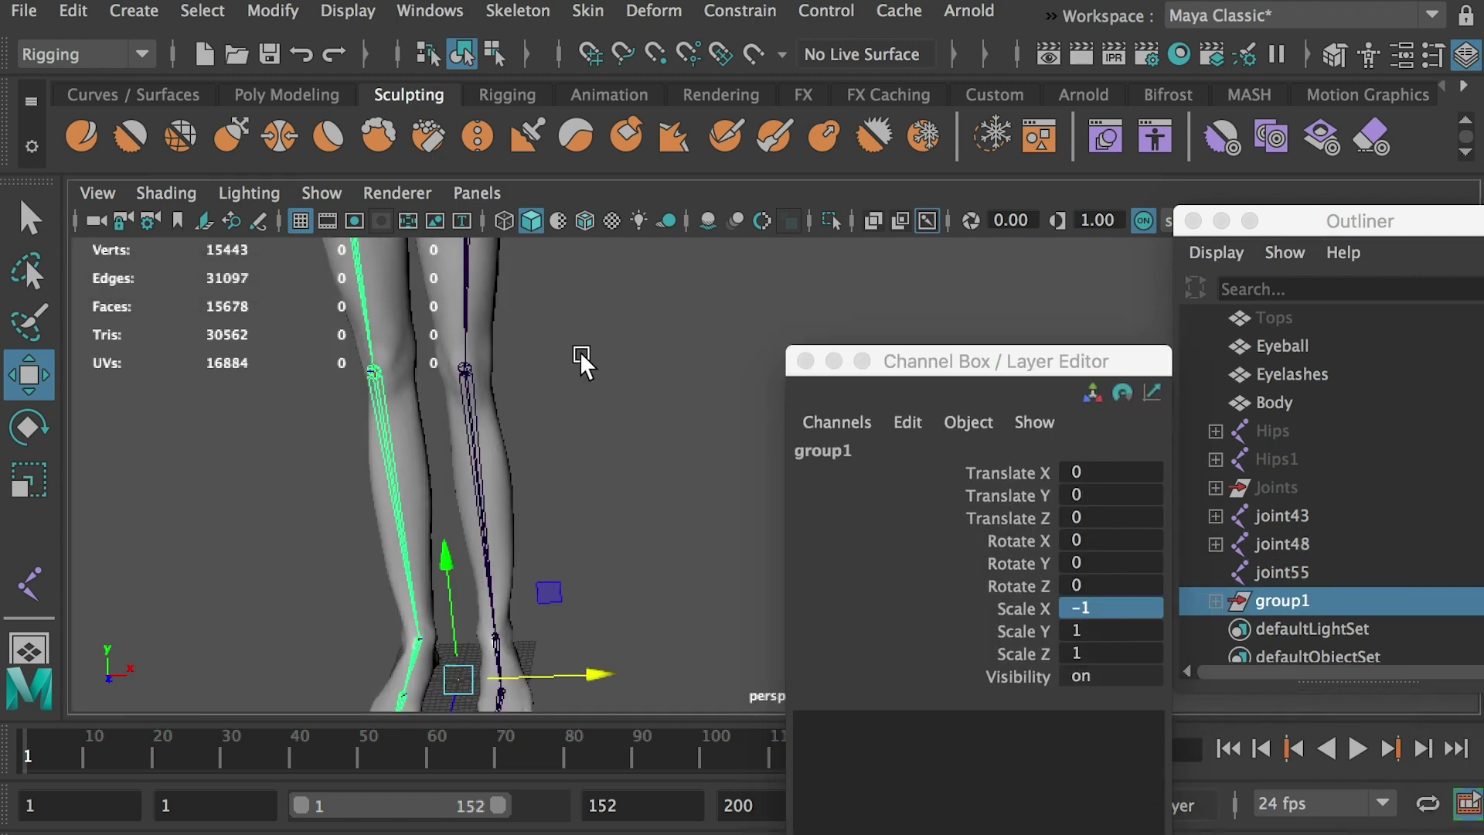
Step: Freeze the transformations of the mirrored leg group and delete its history
alt+middle_drag(581, 359, 576, 514)
click(273, 11)
click(496, 140)
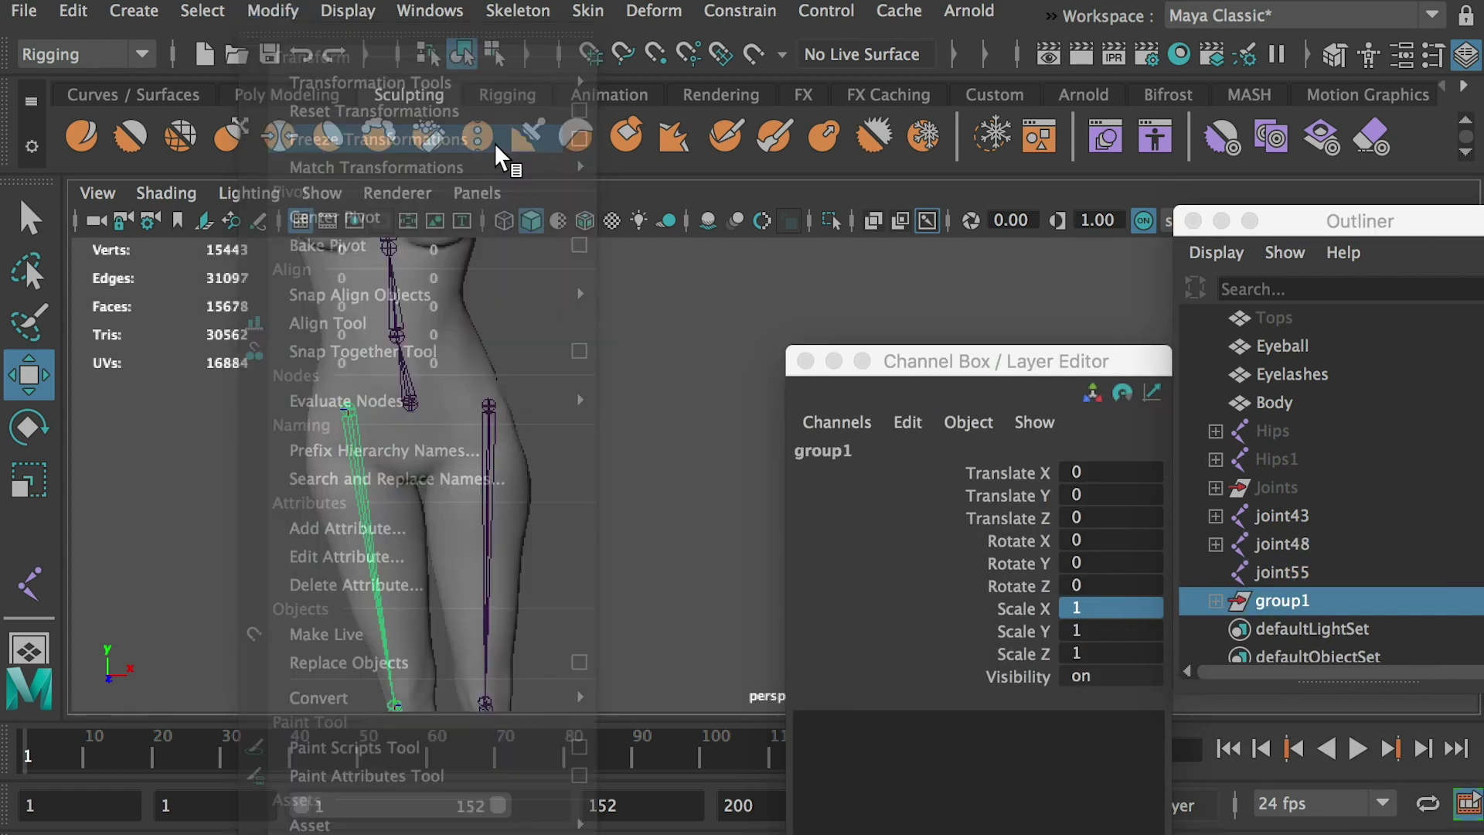
click(73, 11)
click(569, 374)
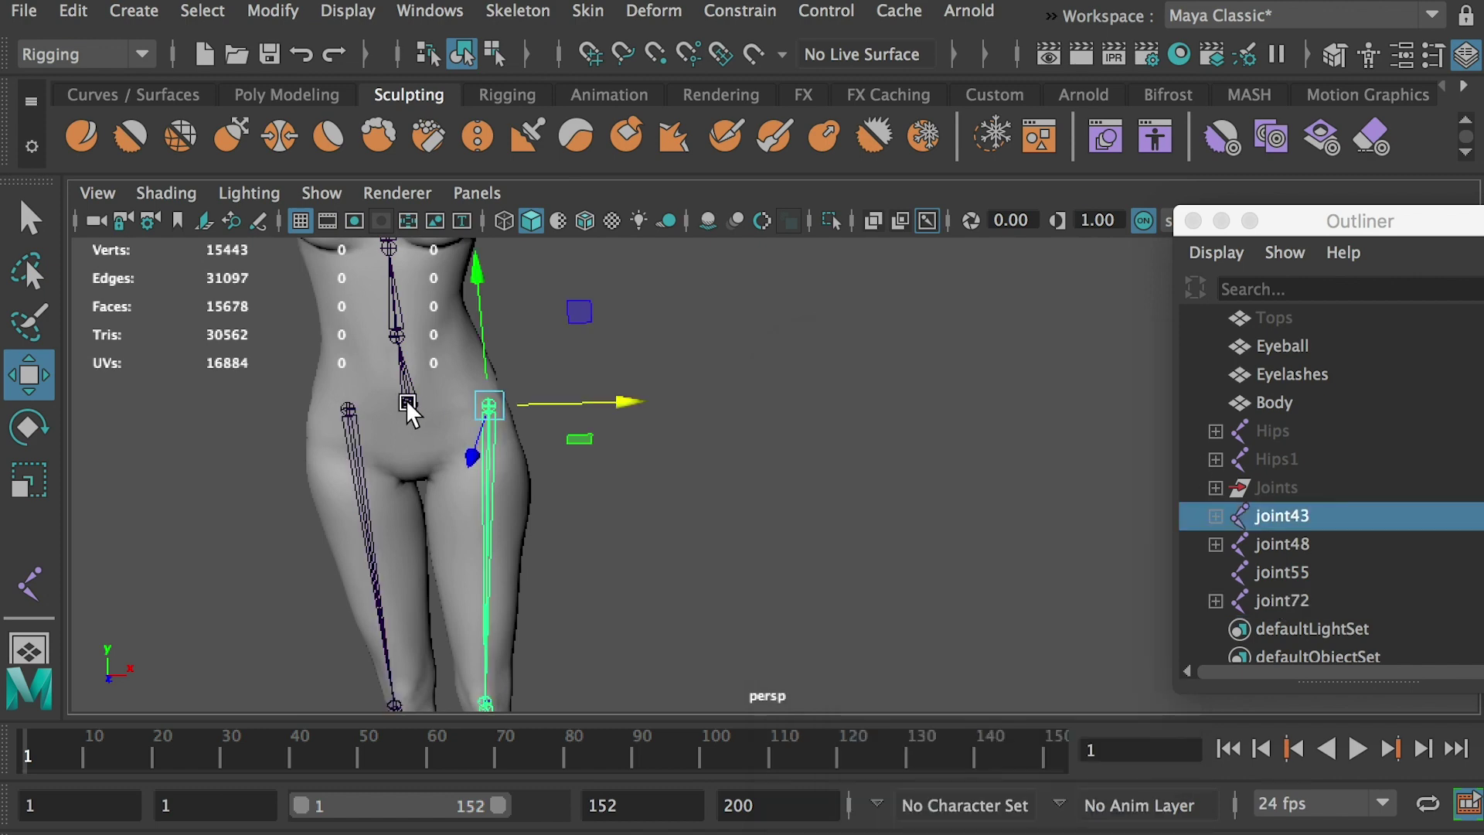
Step: Parent the top joints of both leg chains to the root joint at the base of the spine
shift+click(407, 403)
key(p)
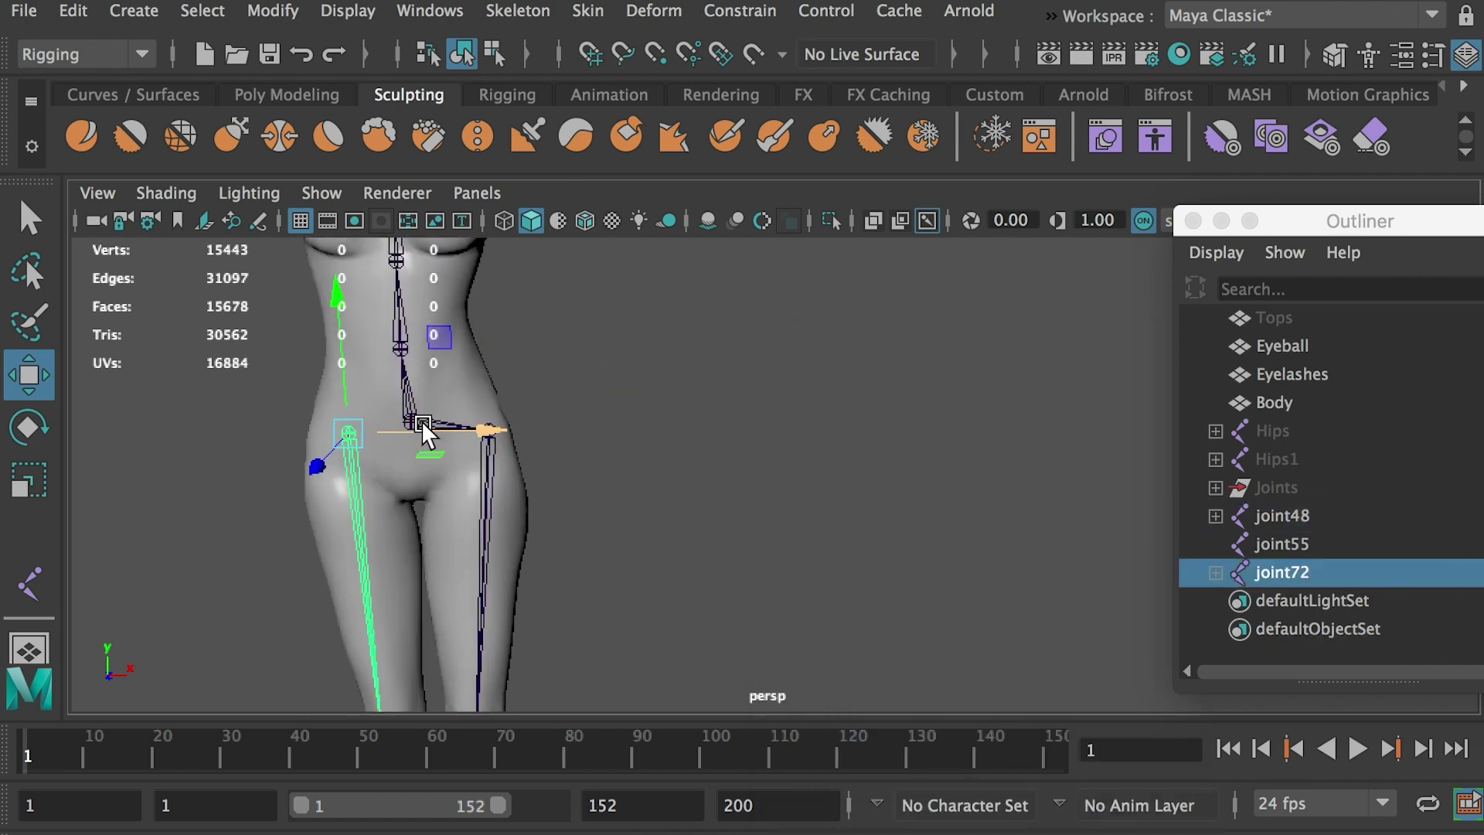
shift+click(415, 420)
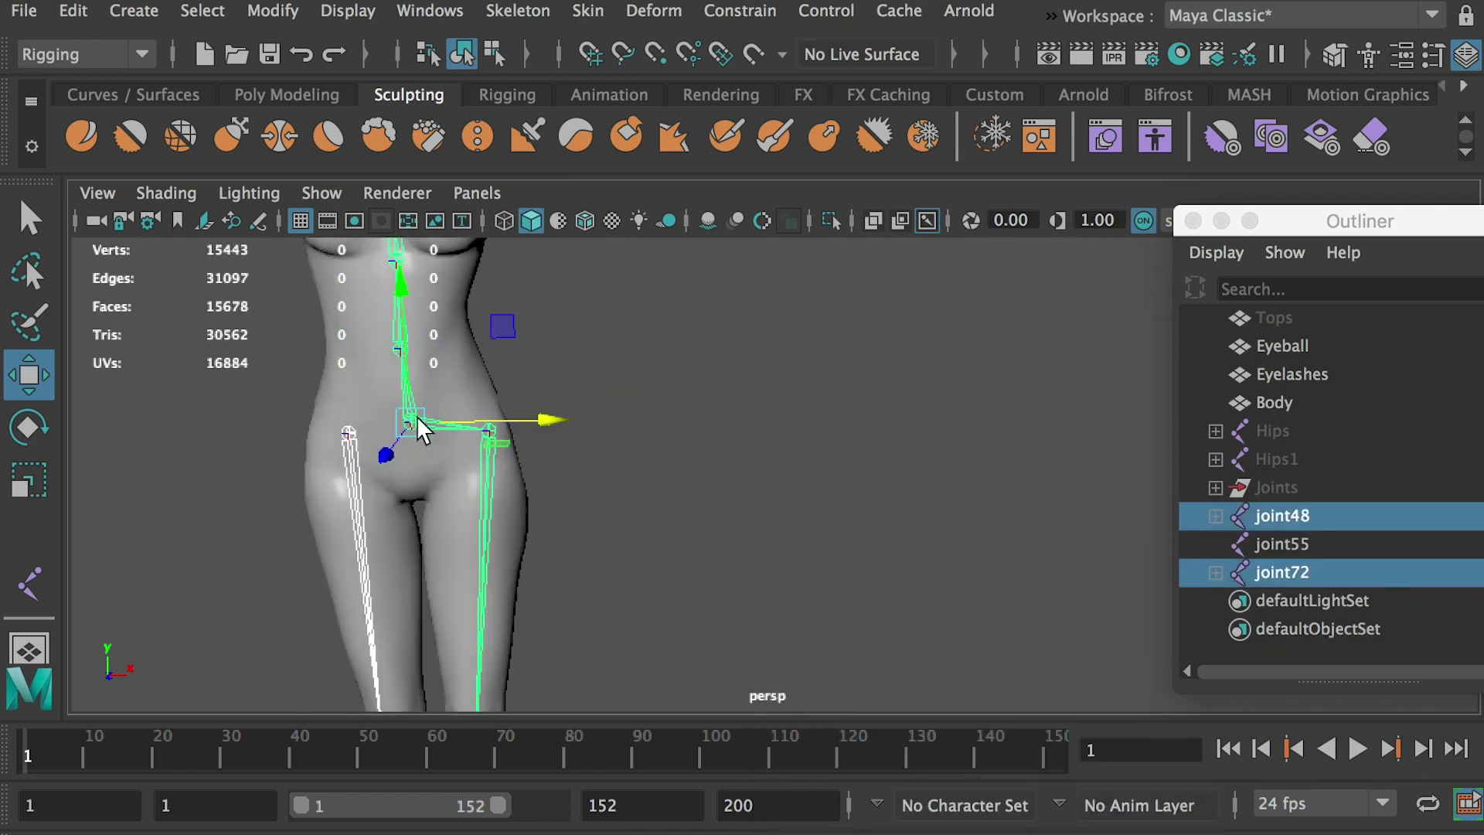
key(p)
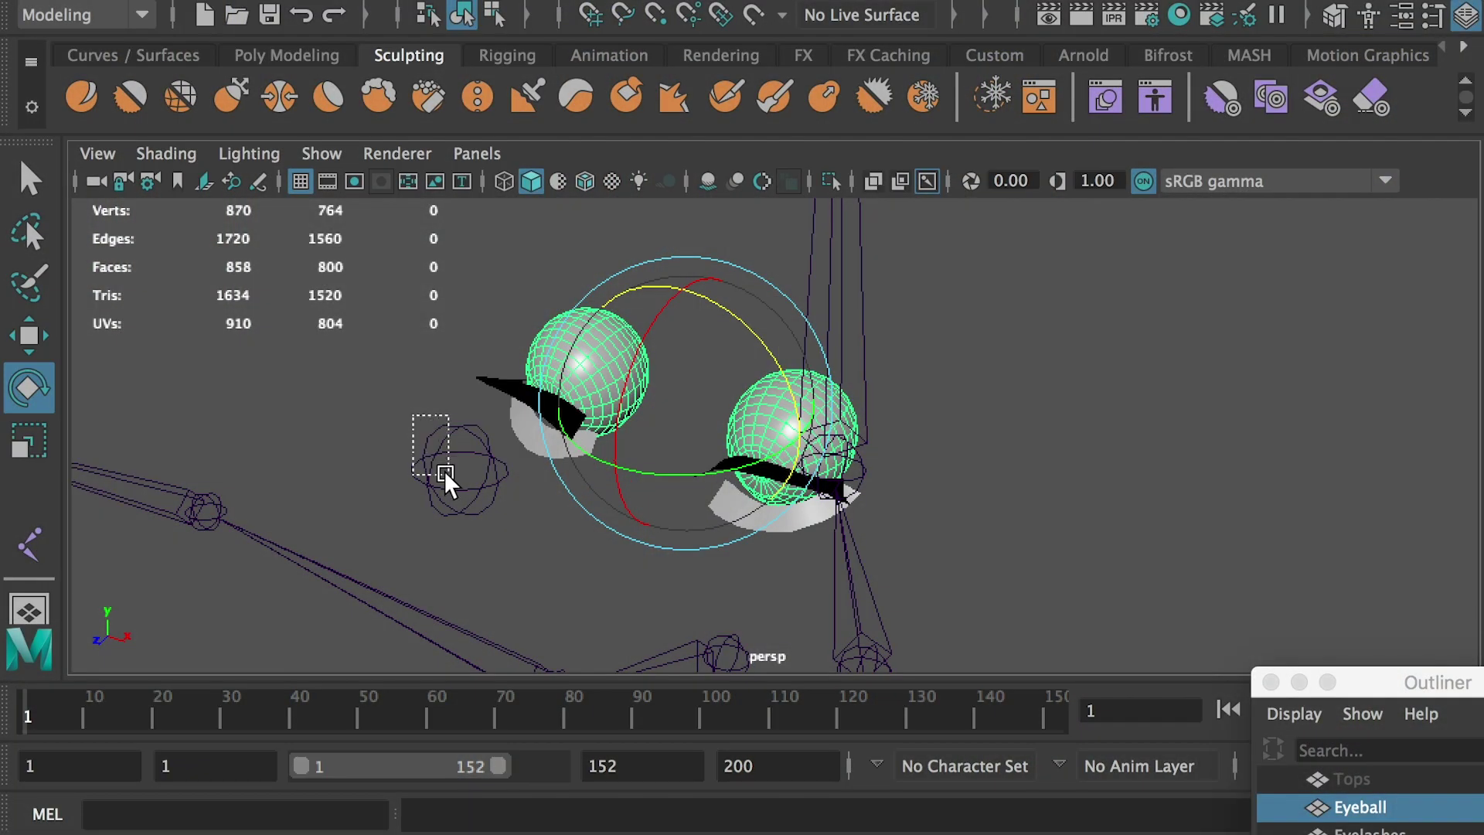
Step: Try rotating the single joint in front of the eyeballs and undo the rotation
drag(446, 473, 449, 476)
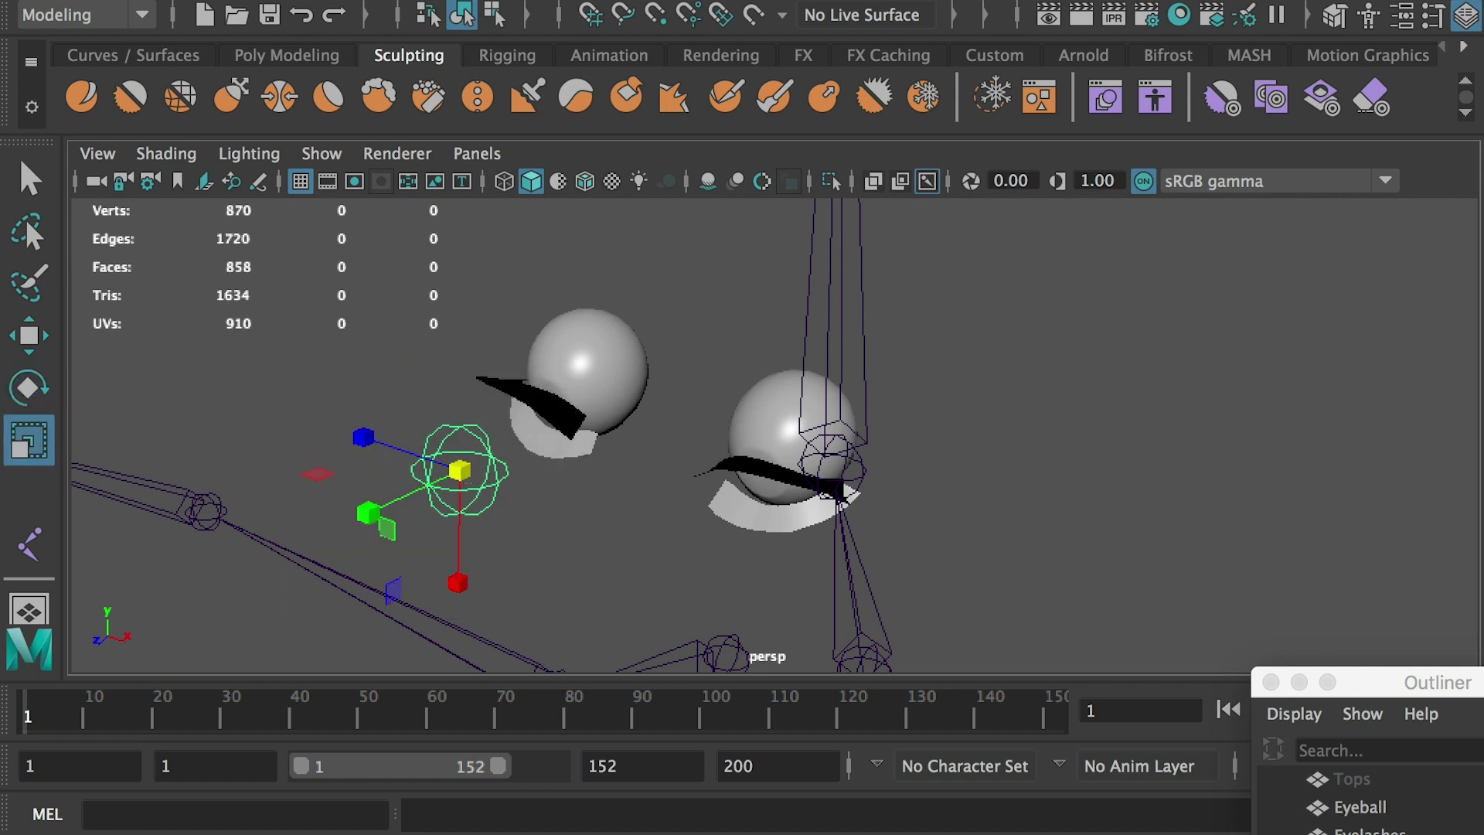
drag(433, 383, 657, 355)
key(ctrl+z)
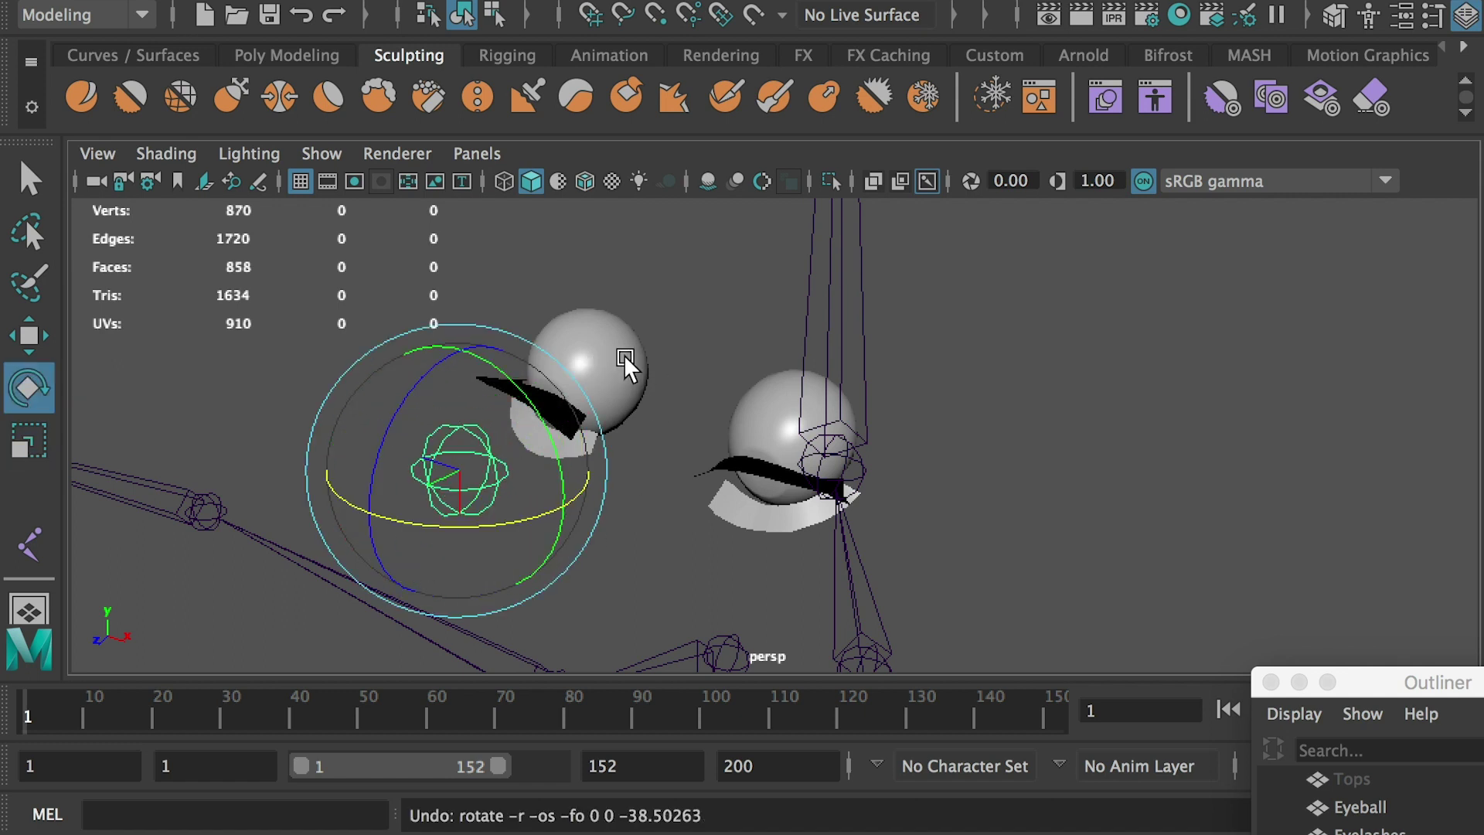
Step: Separate the combined Eyeball mesh into individual eyeball meshes
click(536, 331)
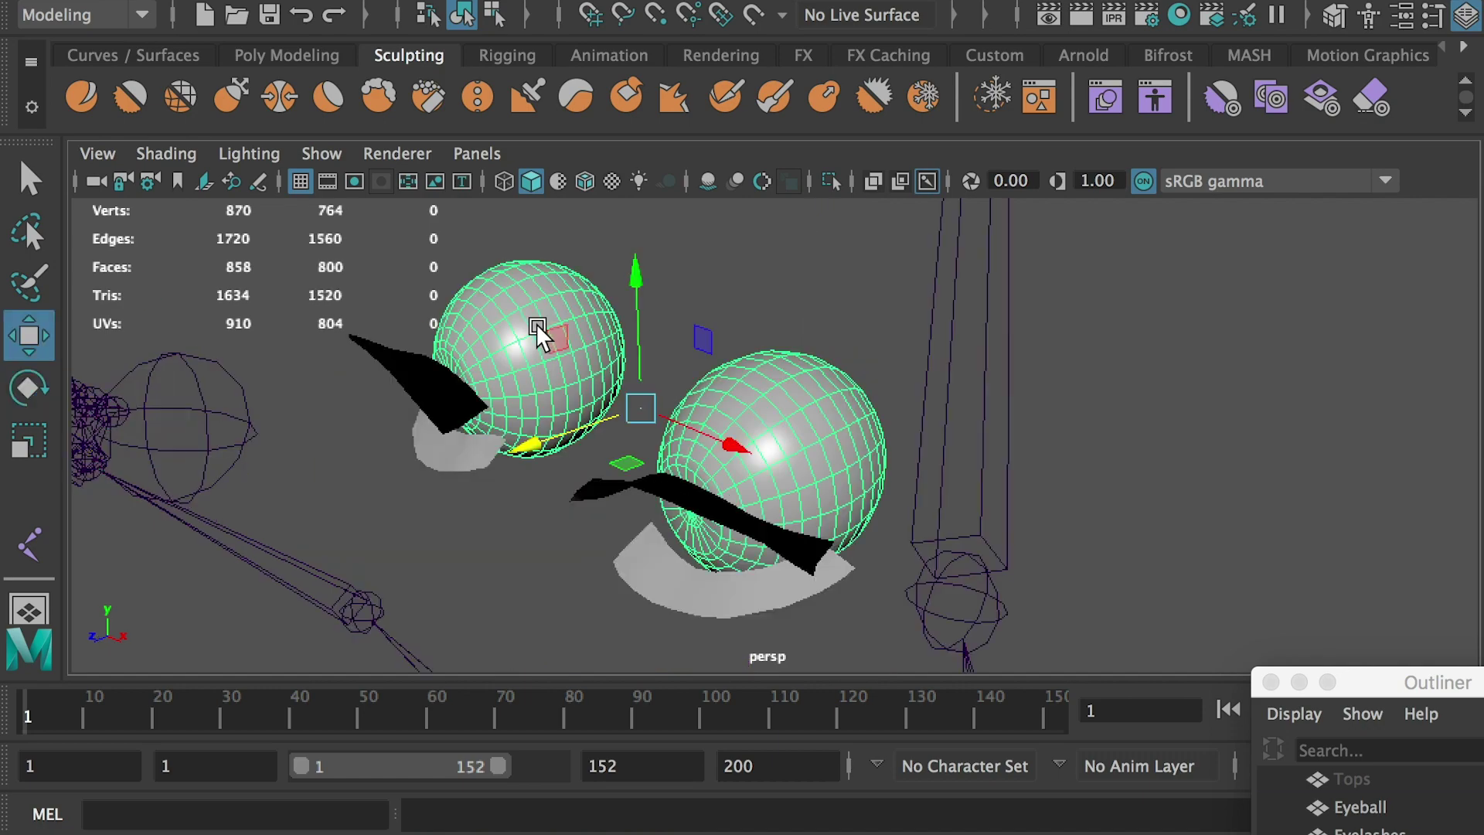
alt+drag(569, 341, 825, 453)
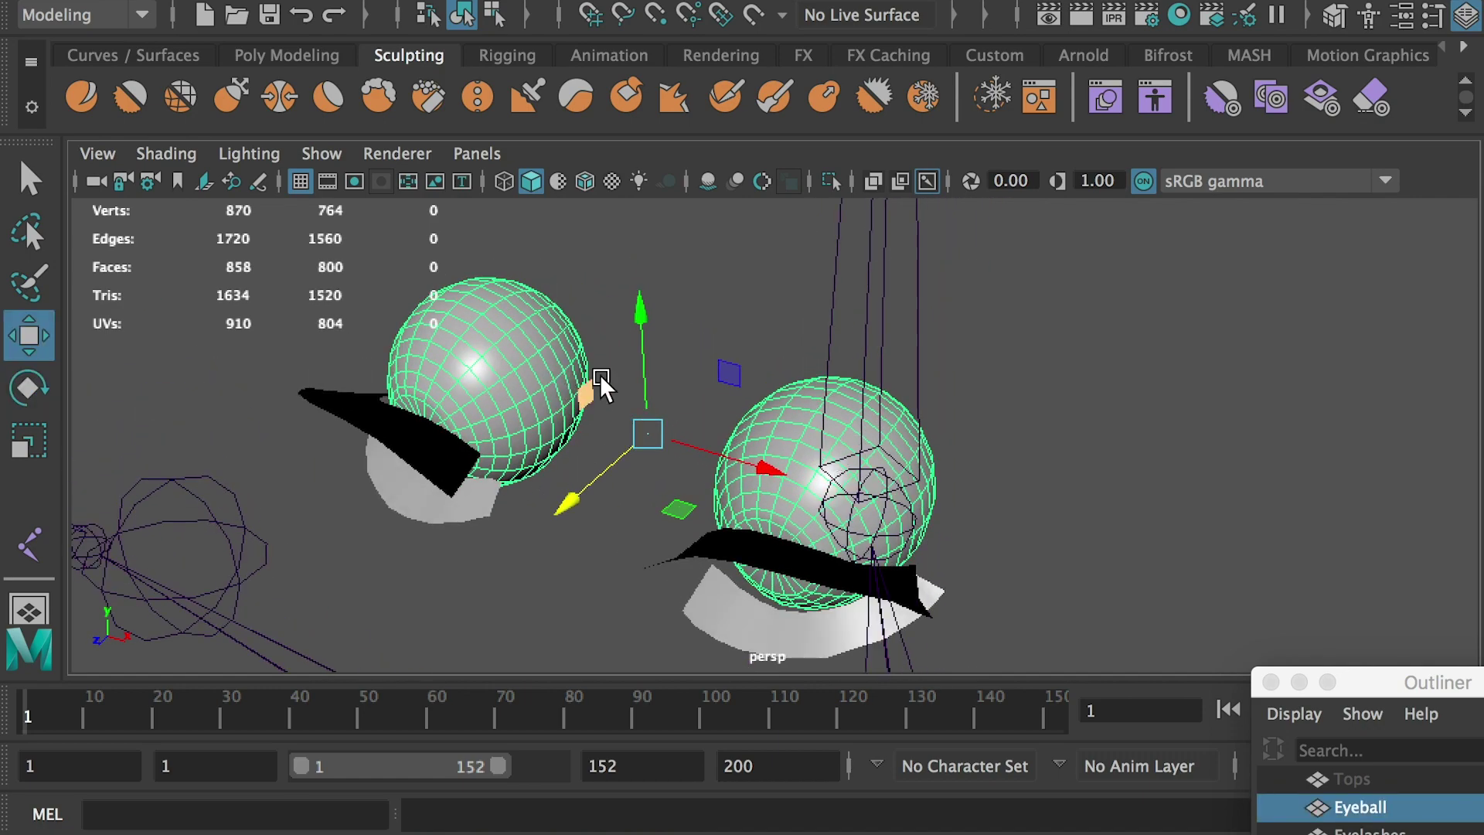
alt+drag(600, 374, 710, 426)
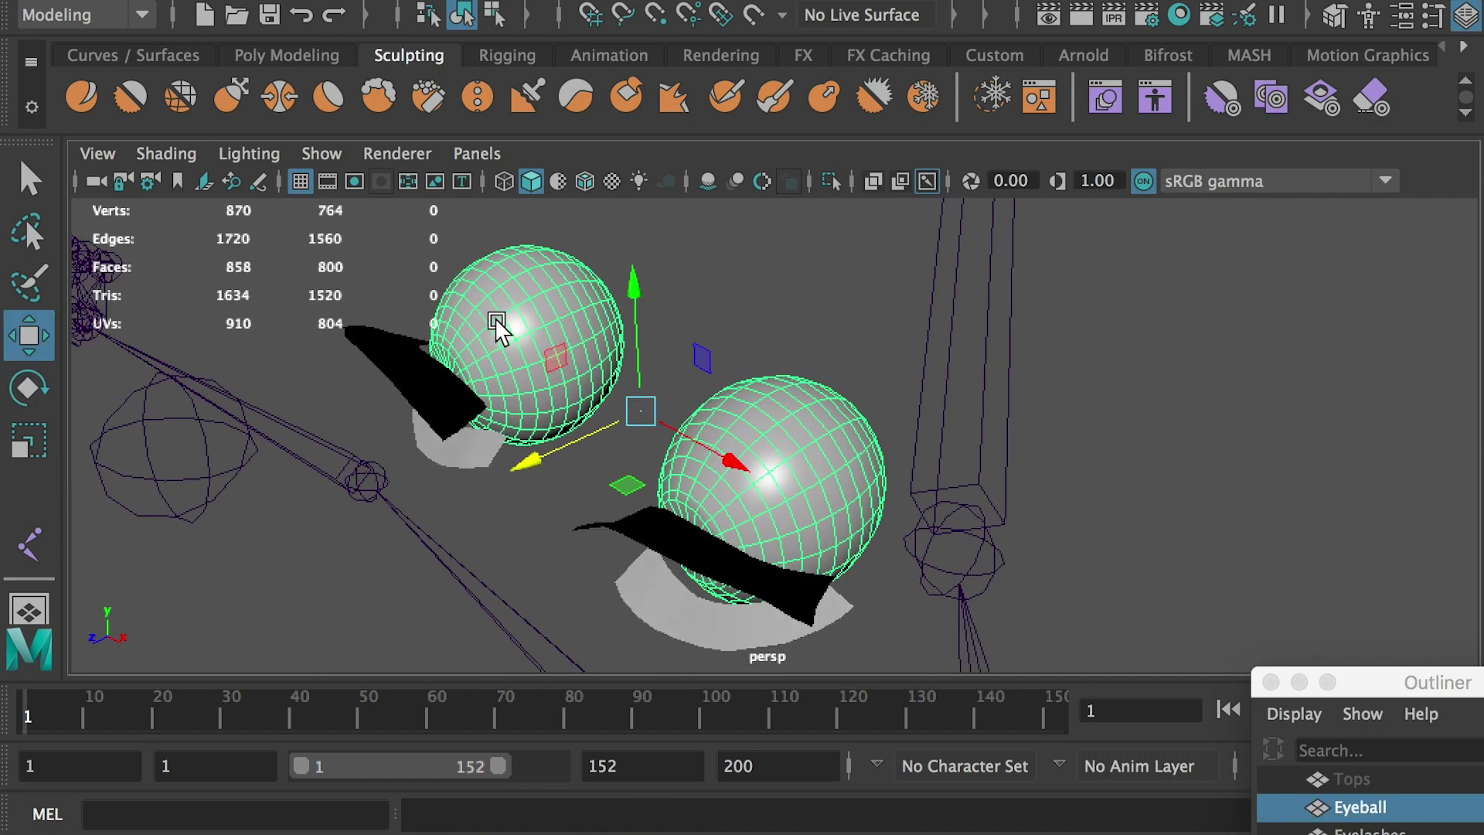
click(83, 21)
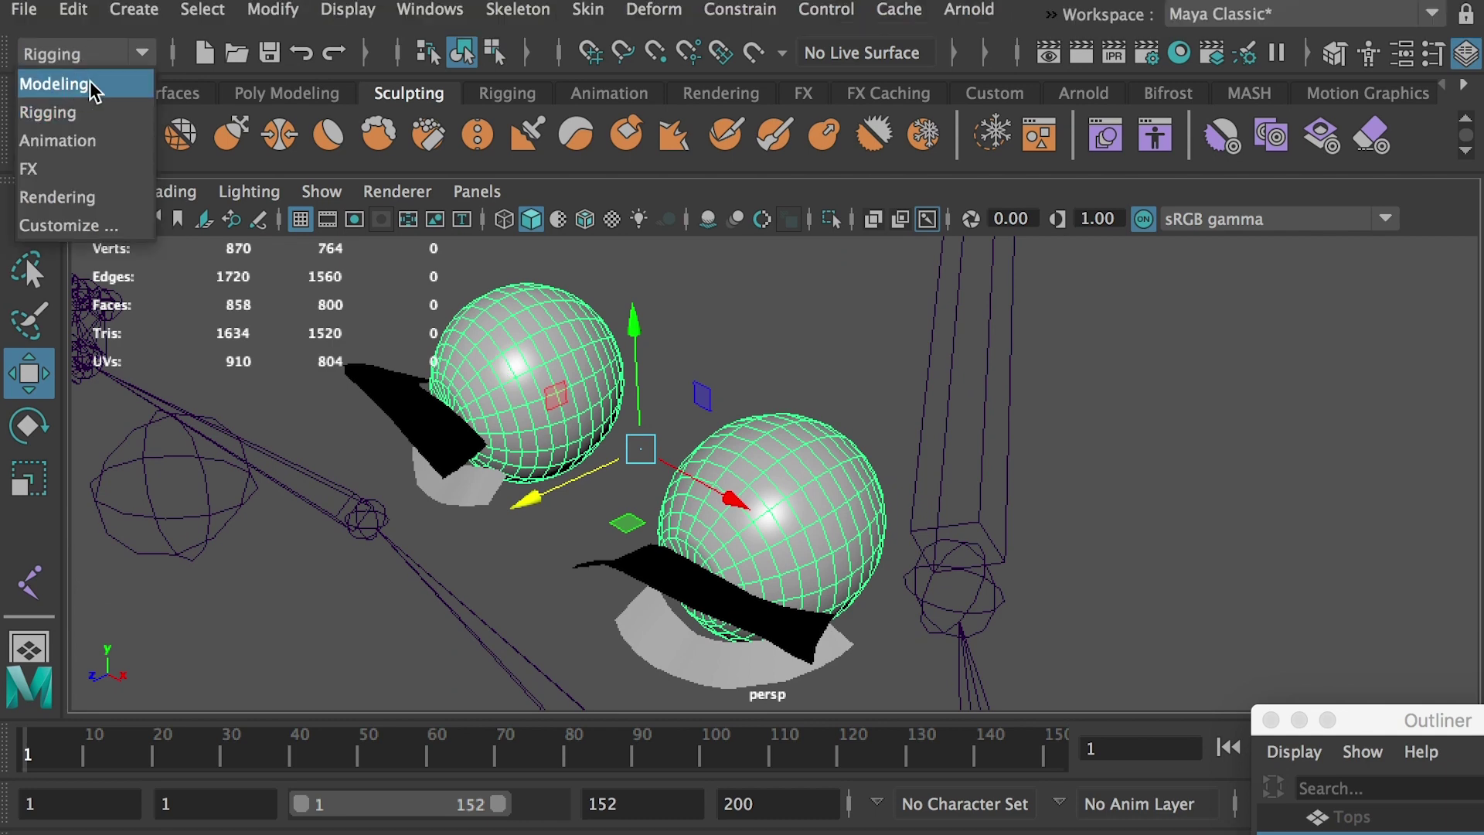
click(93, 86)
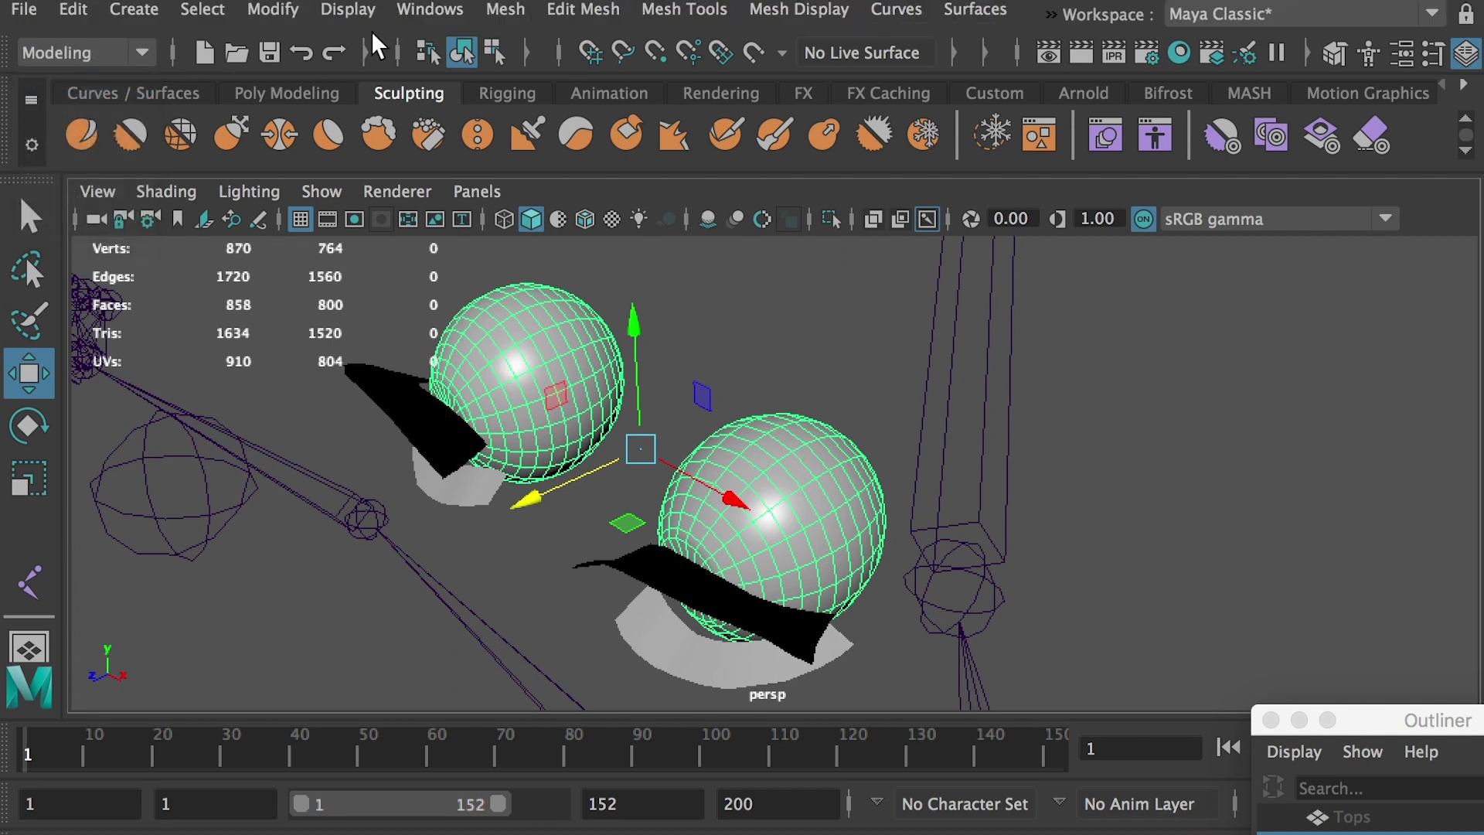
click(503, 19)
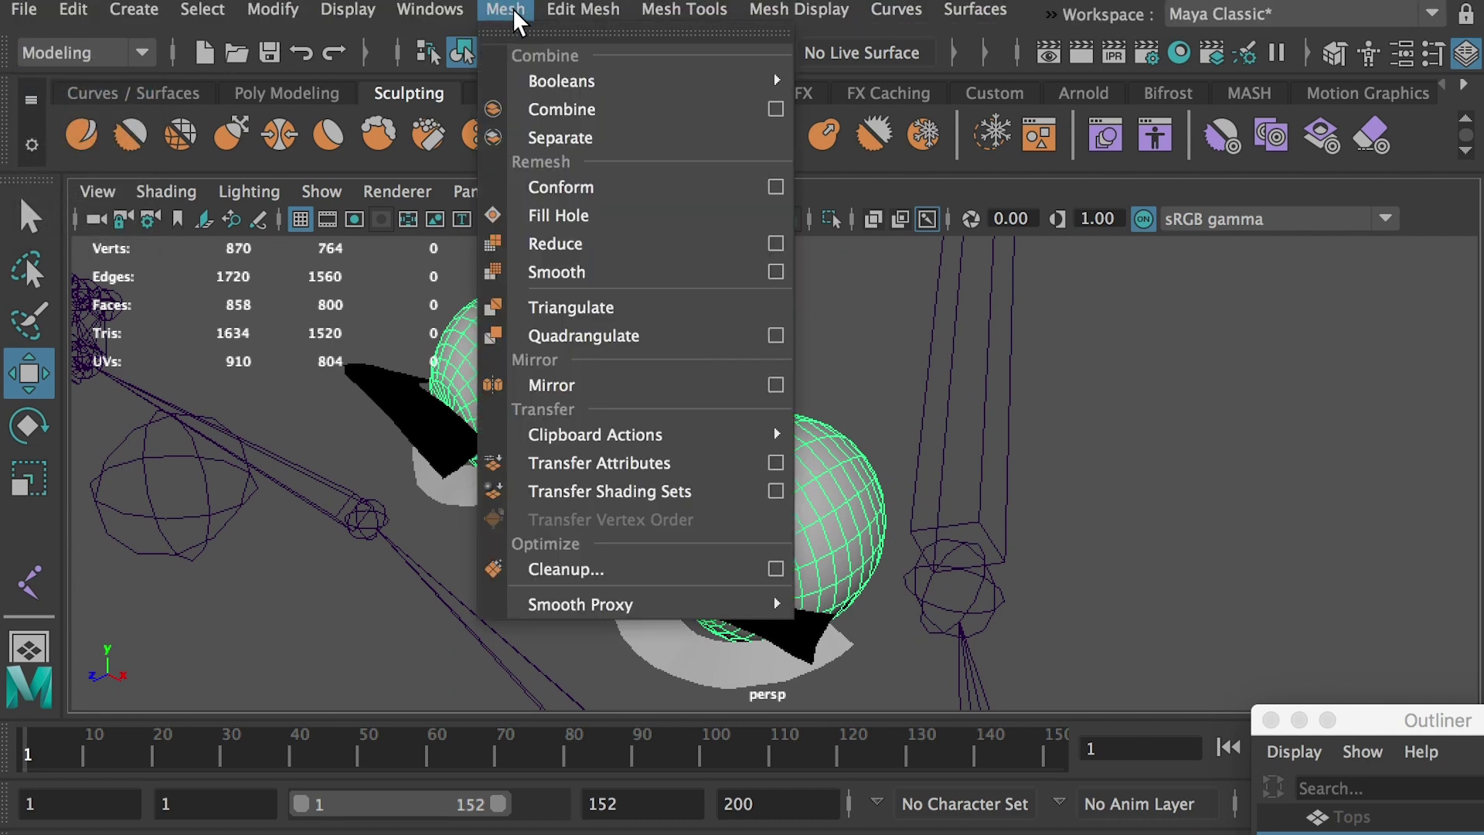
click(581, 139)
Step: Select each separated eyeball in turn to check that they are independent objects
click(732, 371)
click(779, 503)
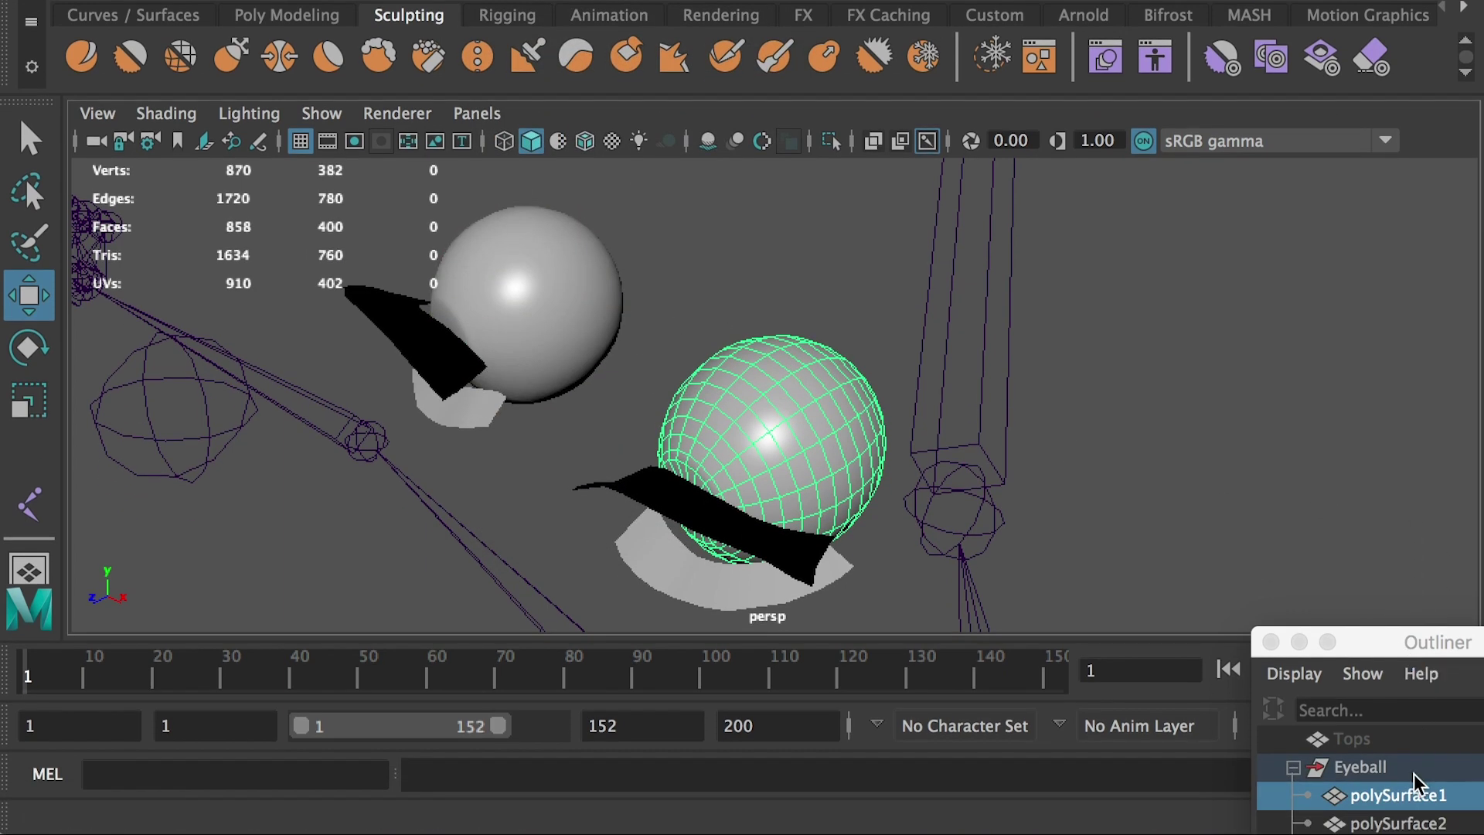
click(1405, 823)
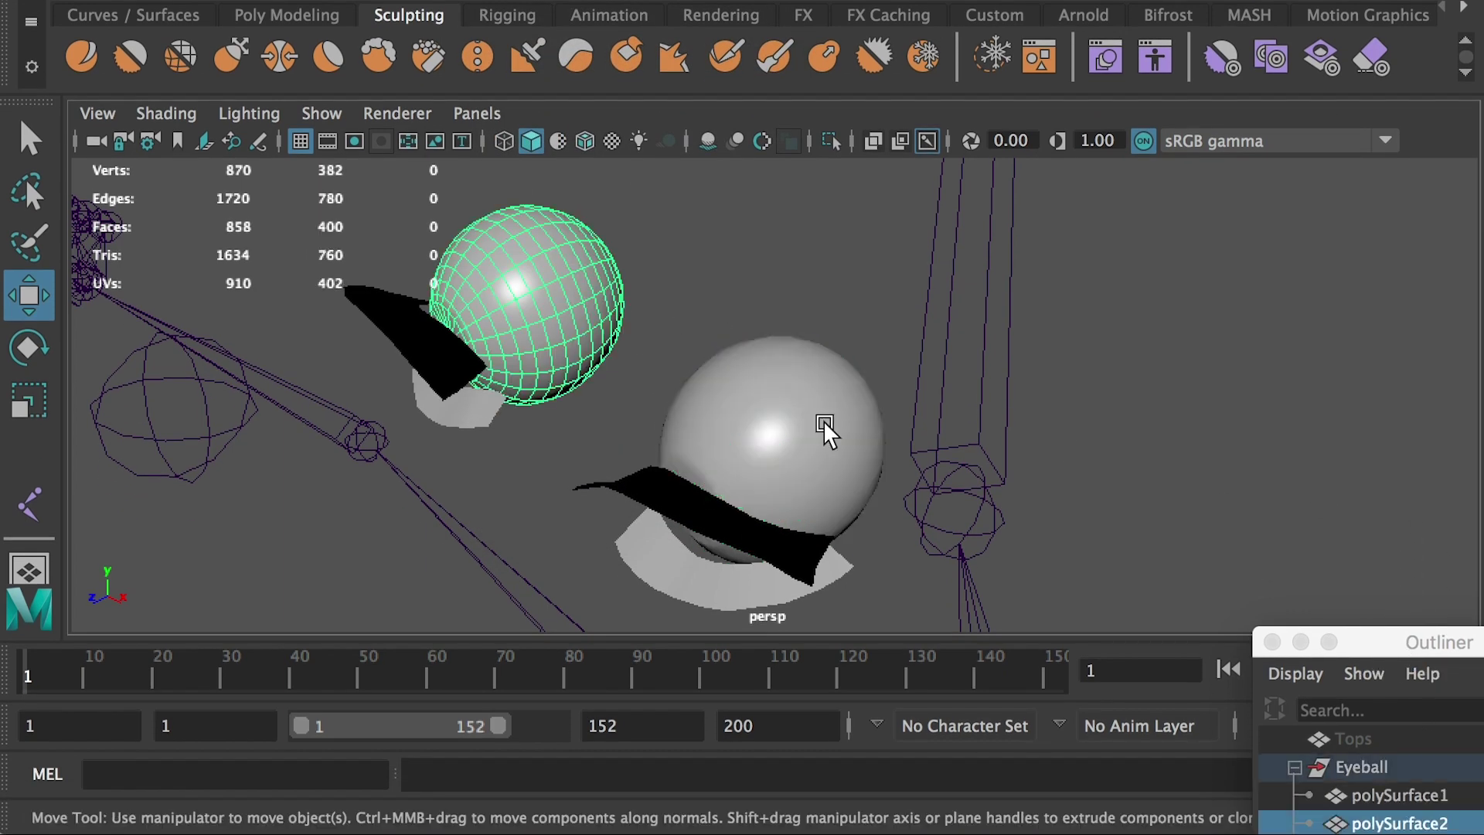
Step: Freeze the transformations of both separated eyeball meshes and delete their construction history
shift+click(836, 509)
click(273, 10)
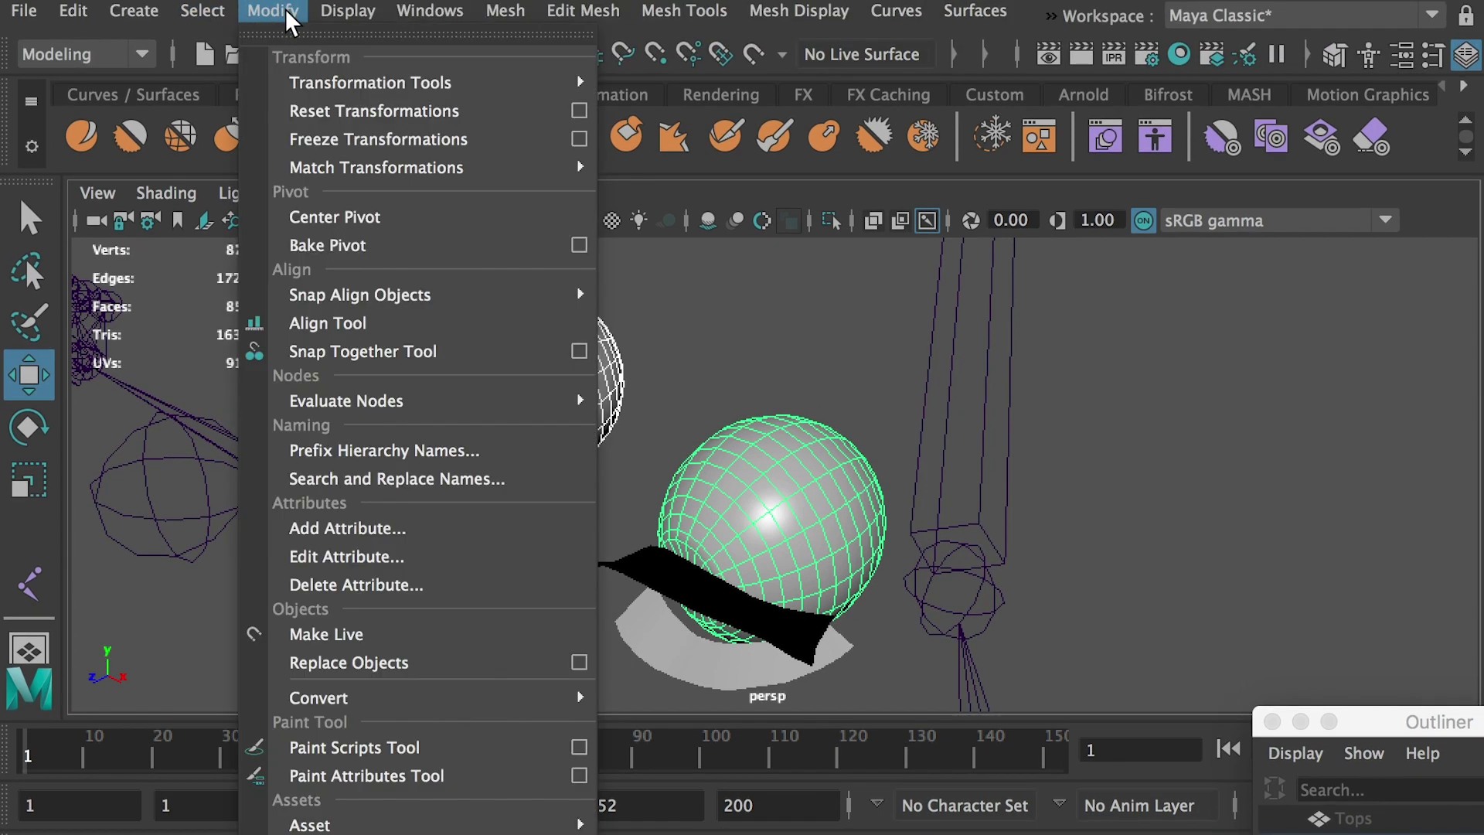
click(317, 147)
click(73, 10)
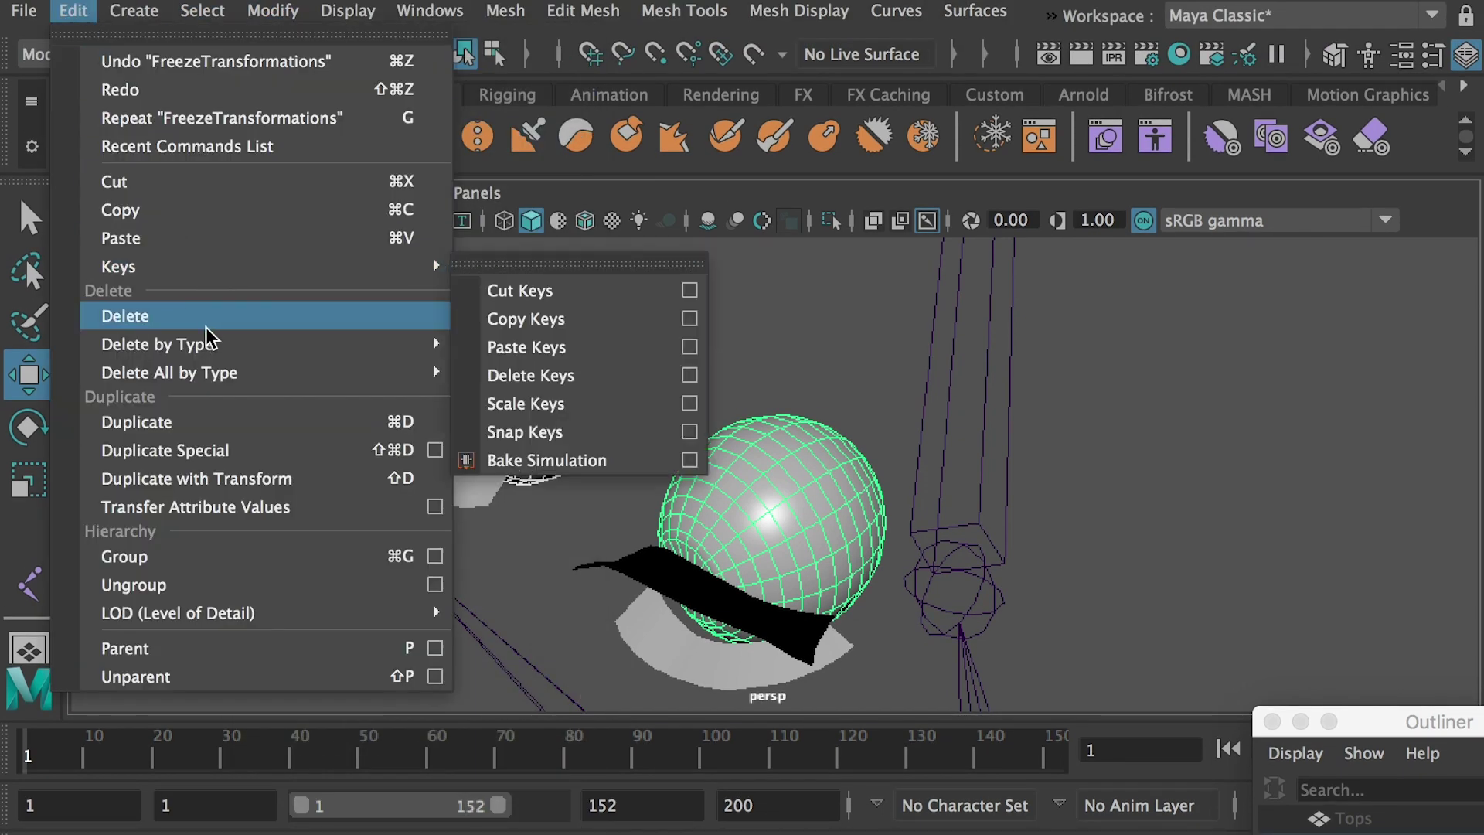
mouse_move(463, 373)
click(514, 371)
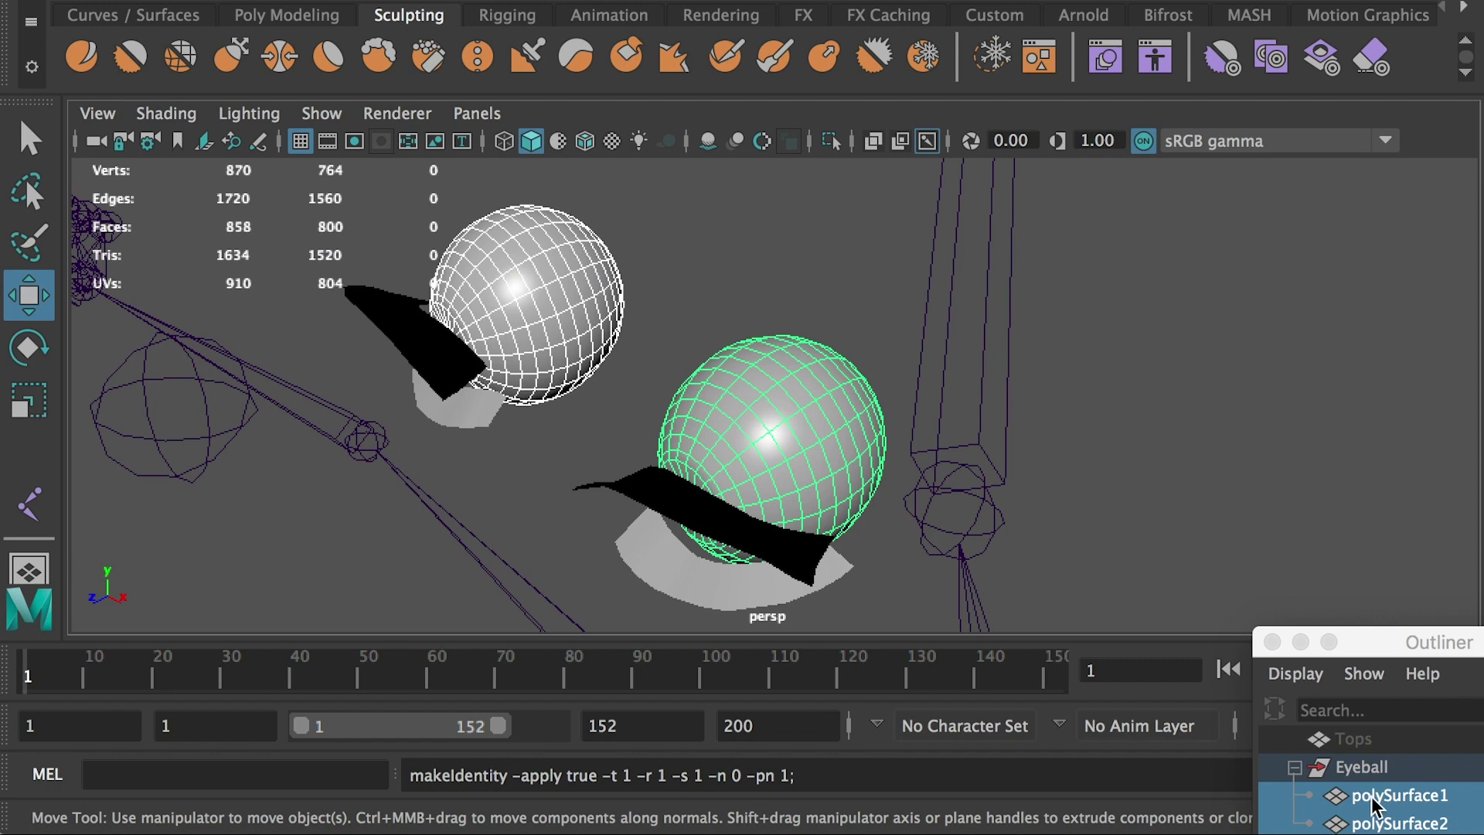
Step: Unparent both eyeball meshes from the Eyeball group and delete the emptied group
key(shift+p)
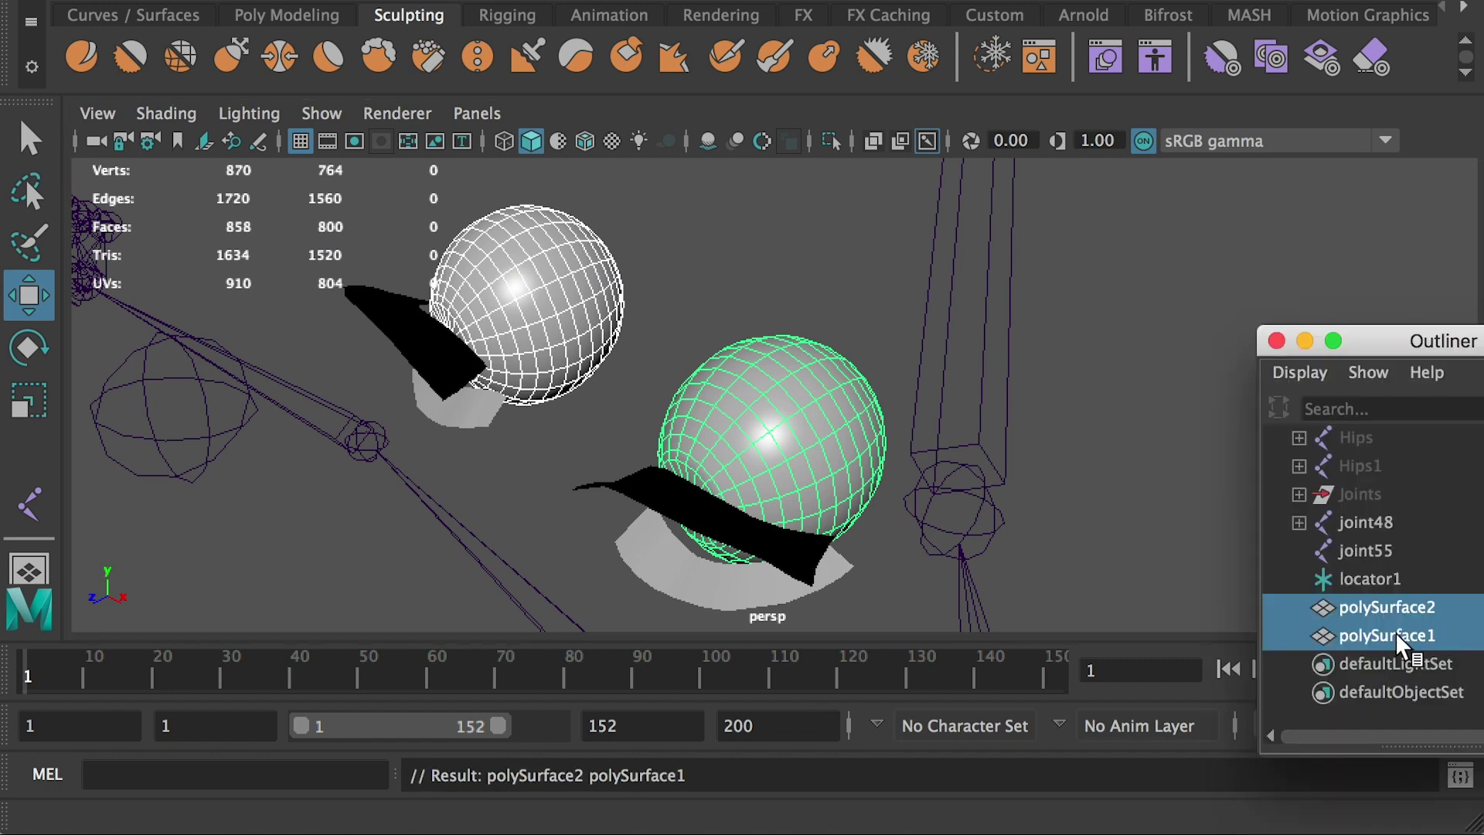
scroll(1375, 507, up, 3)
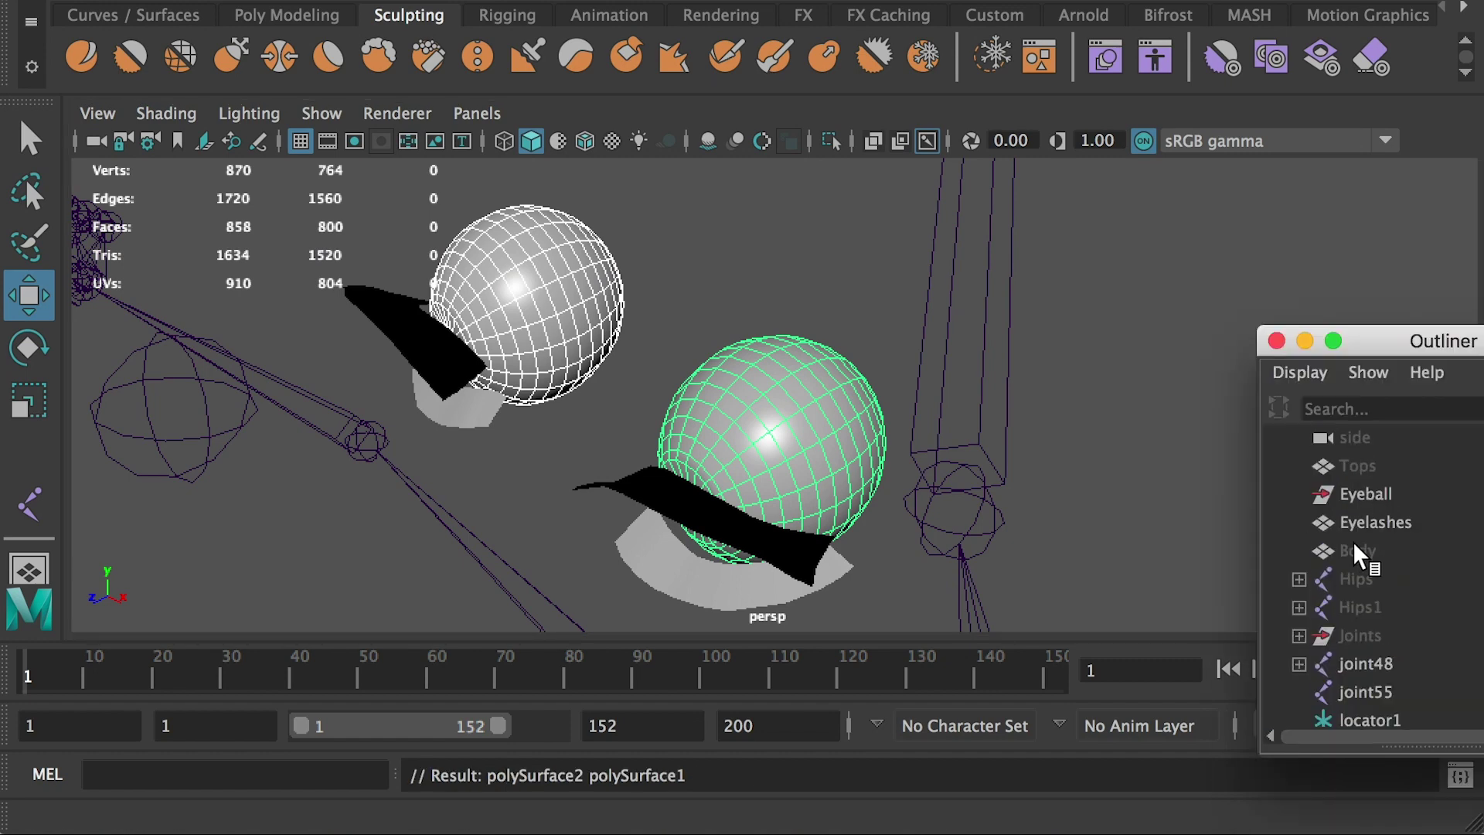
click(1355, 495)
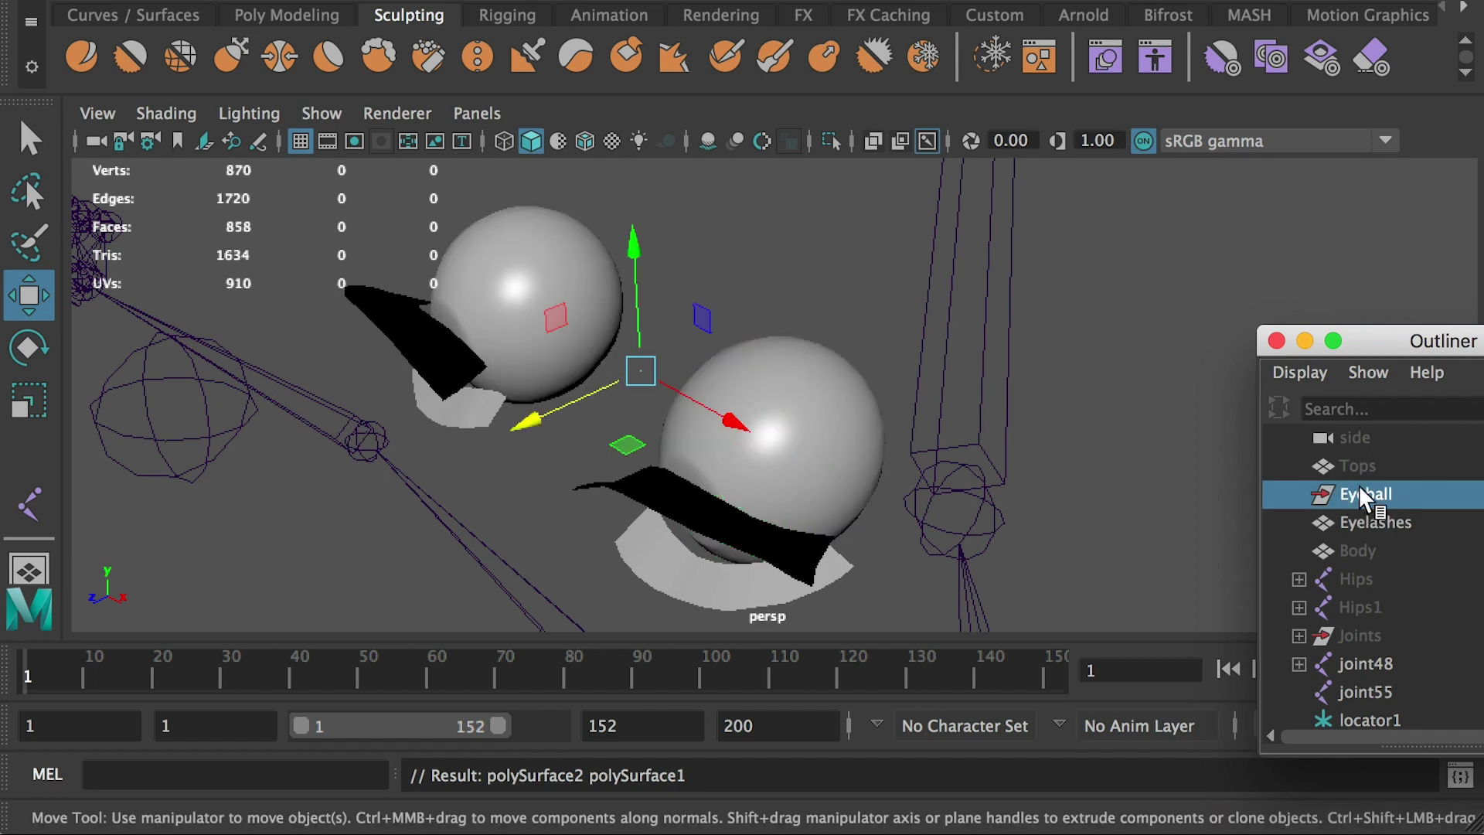
key(Delete)
scroll(1362, 483, up, 3)
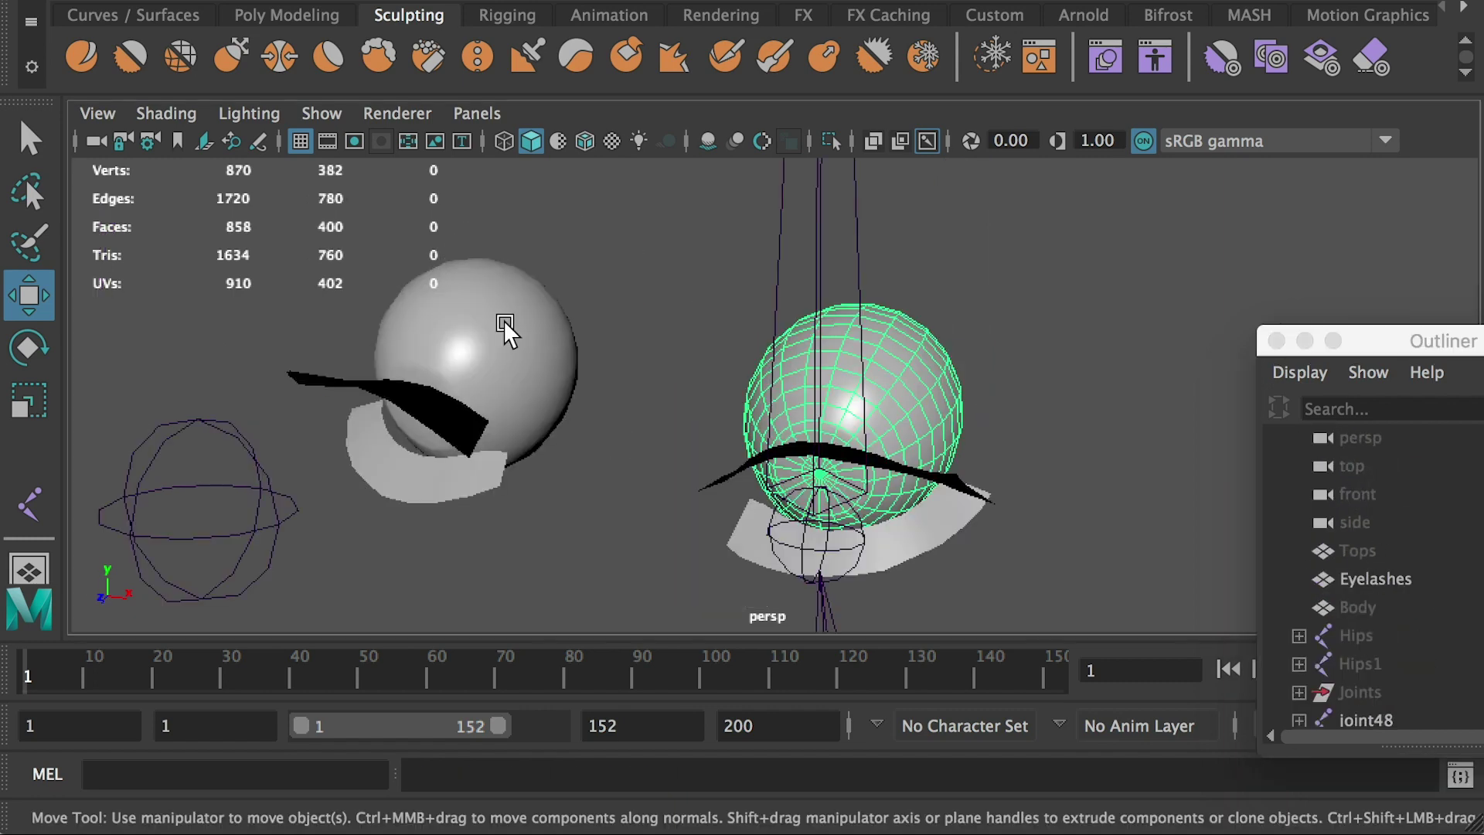
Step: Center the pivots of both eyeball meshes and check the result on the eyeball at the character's right side
shift+click(510, 333)
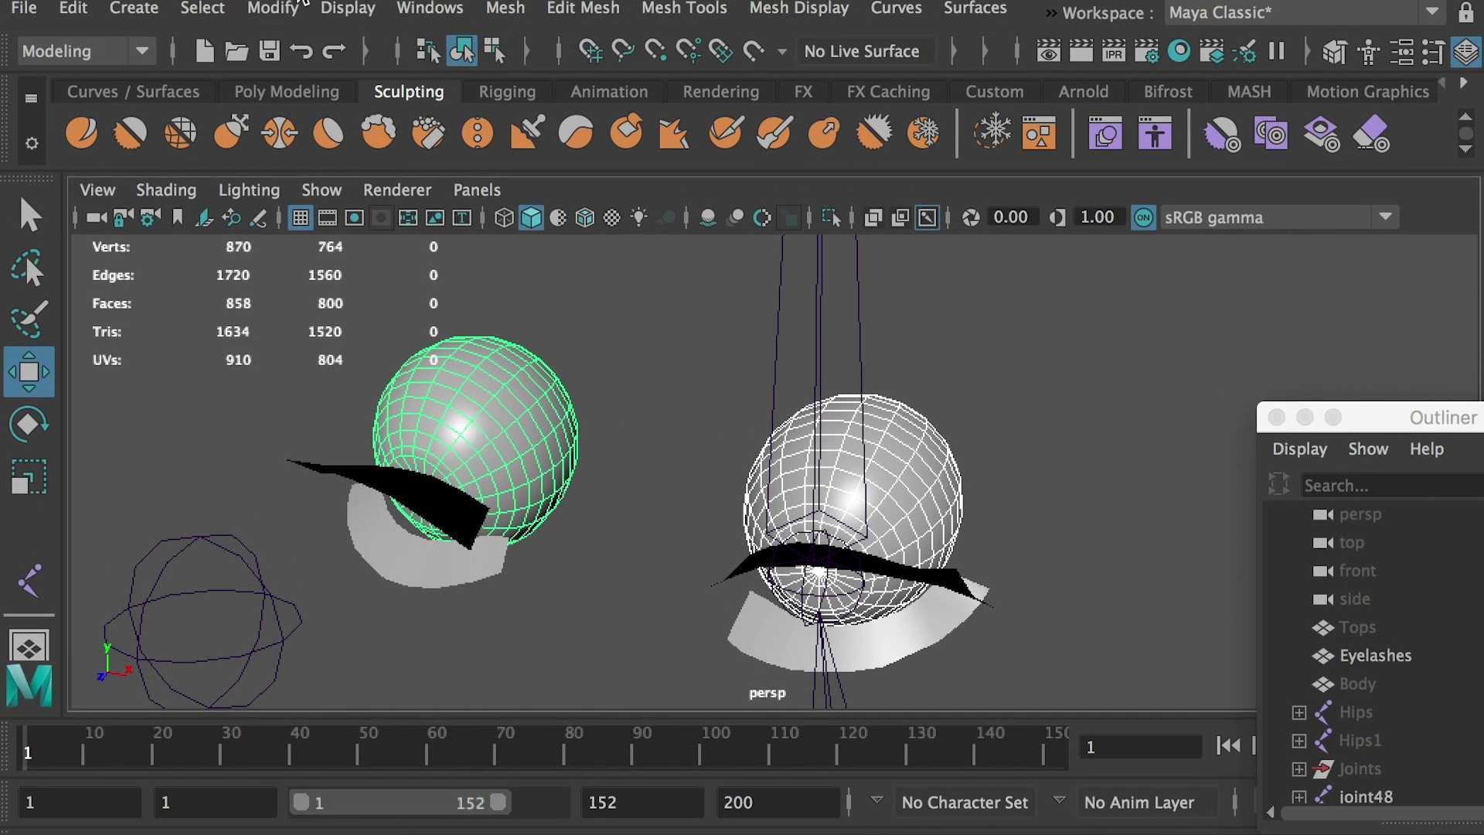
click(274, 8)
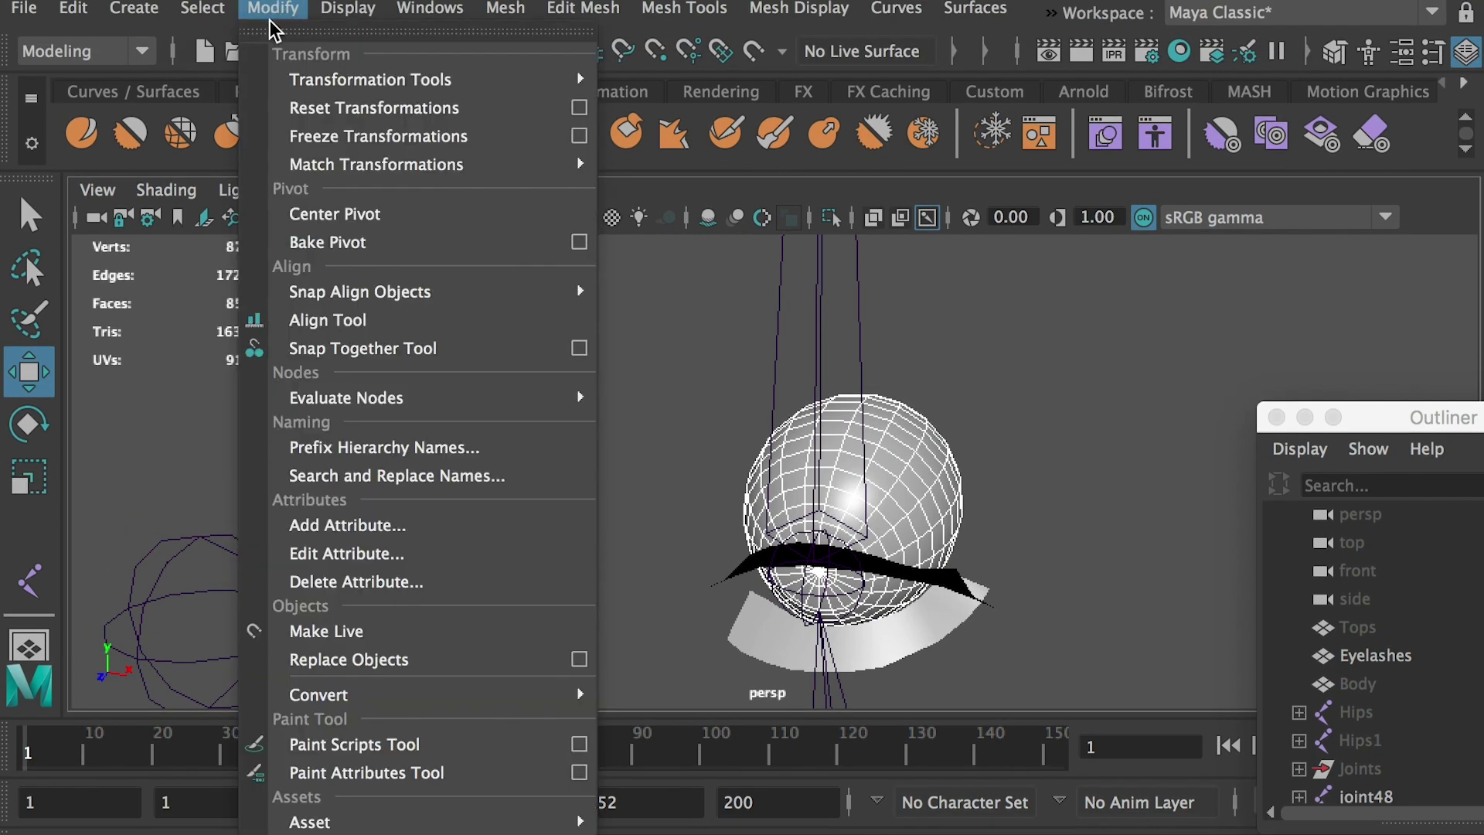
click(336, 218)
click(423, 376)
key(e)
drag(423, 382, 539, 378)
key(w)
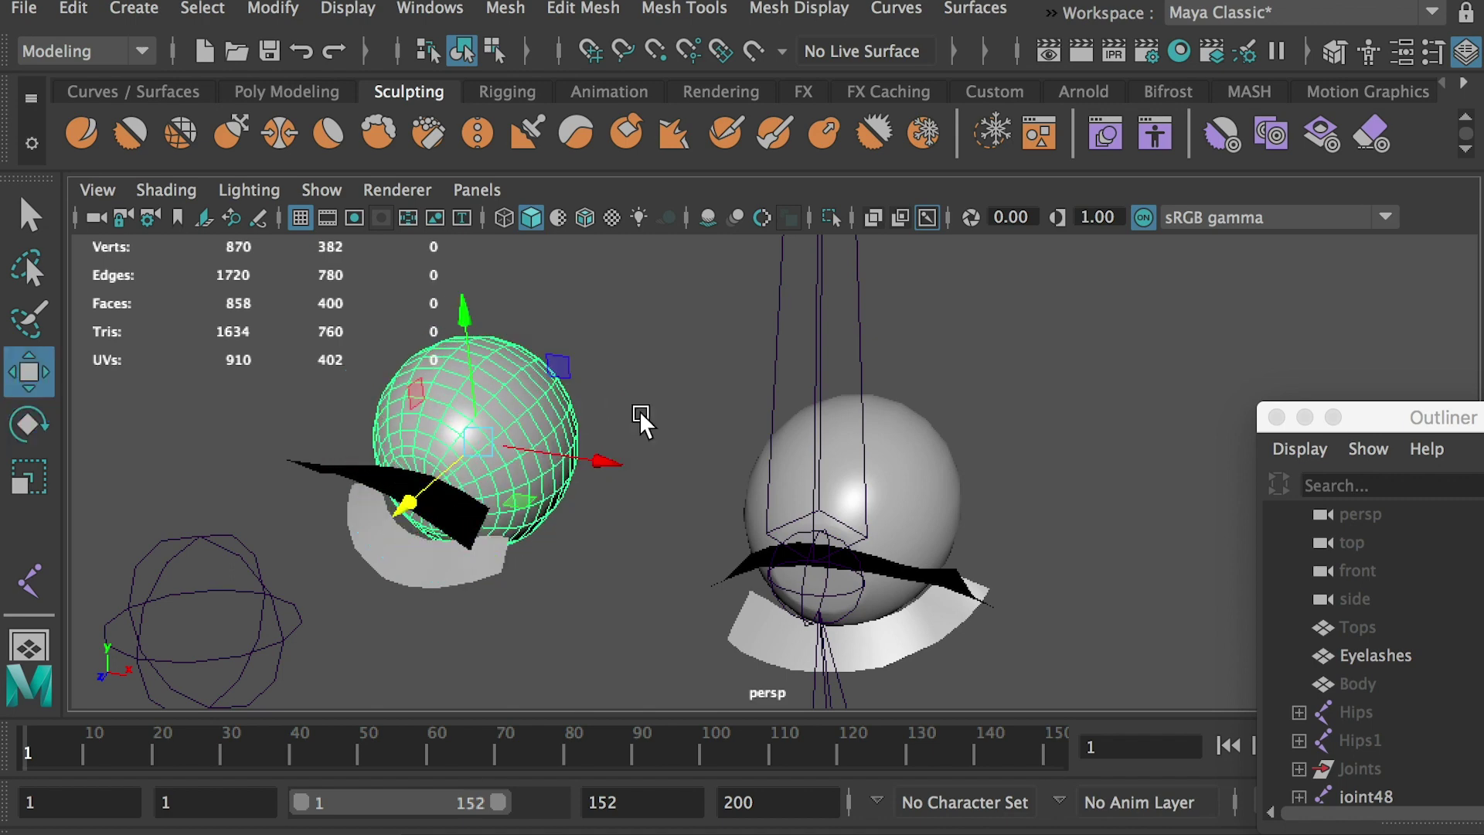
Step: Display the local rotation axes of both eyeballs and show the scene in wireframe
shift+click(889, 452)
click(348, 10)
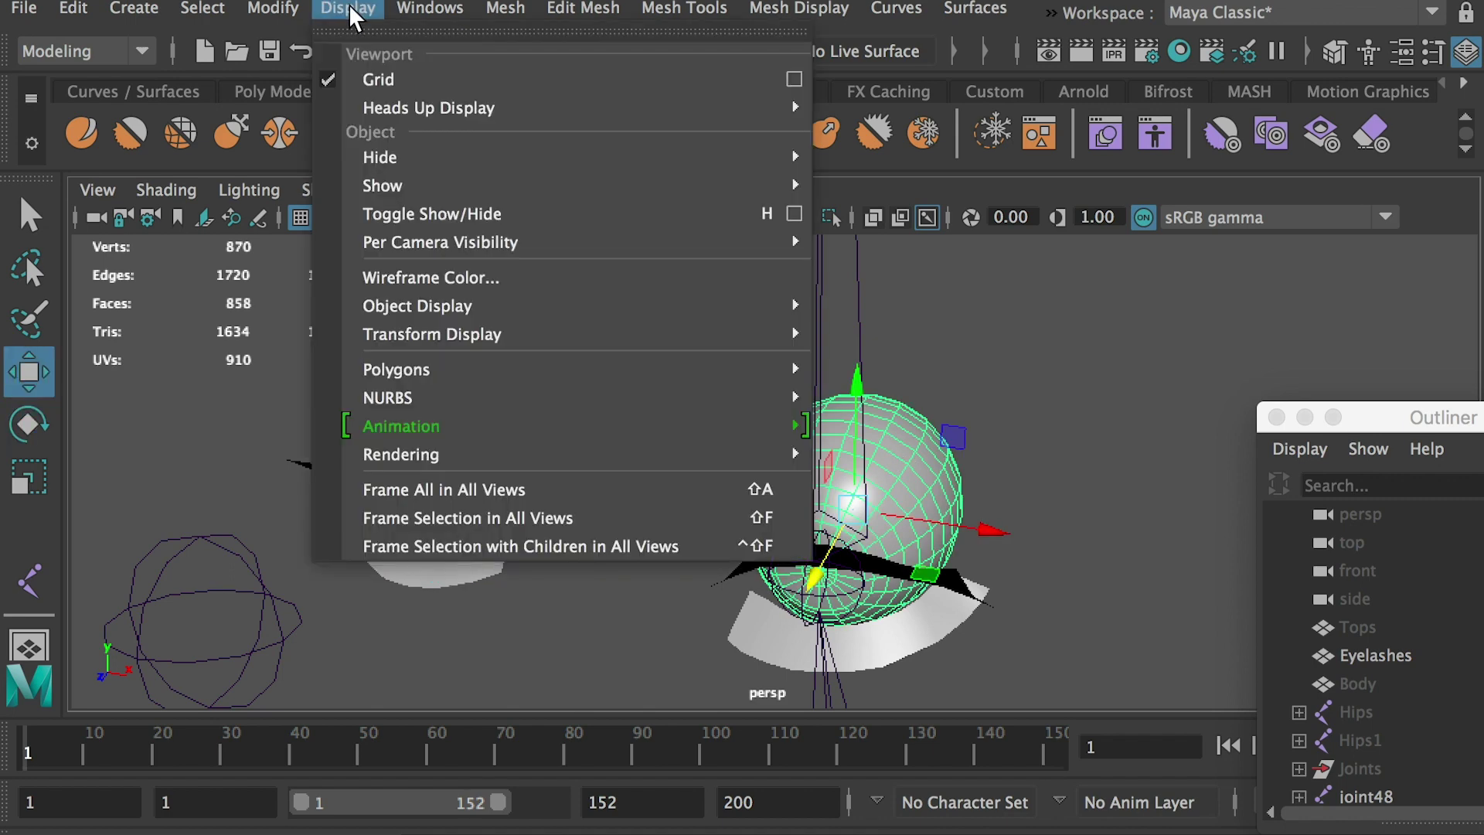
mouse_move(434, 346)
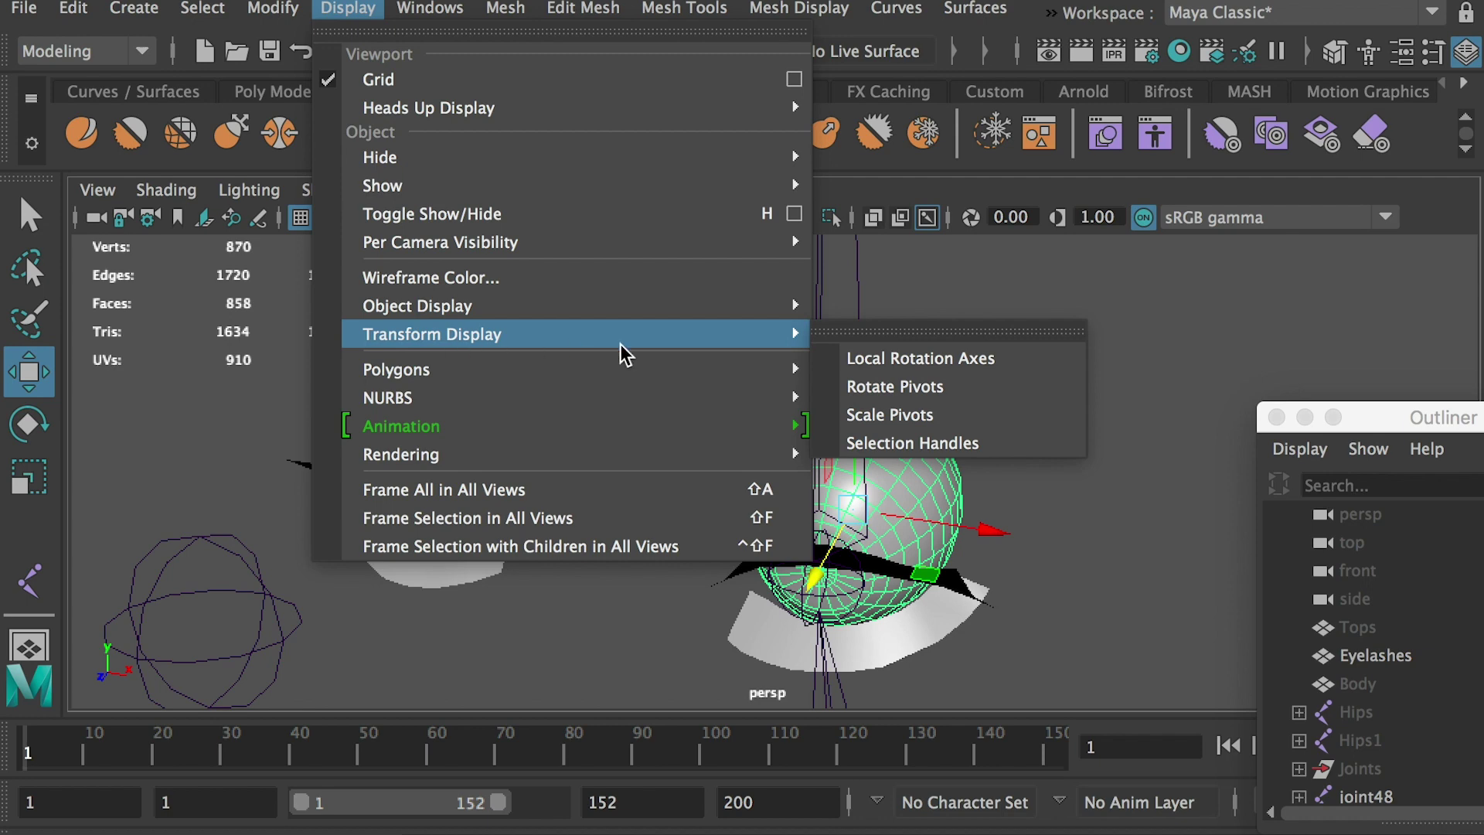
click(961, 369)
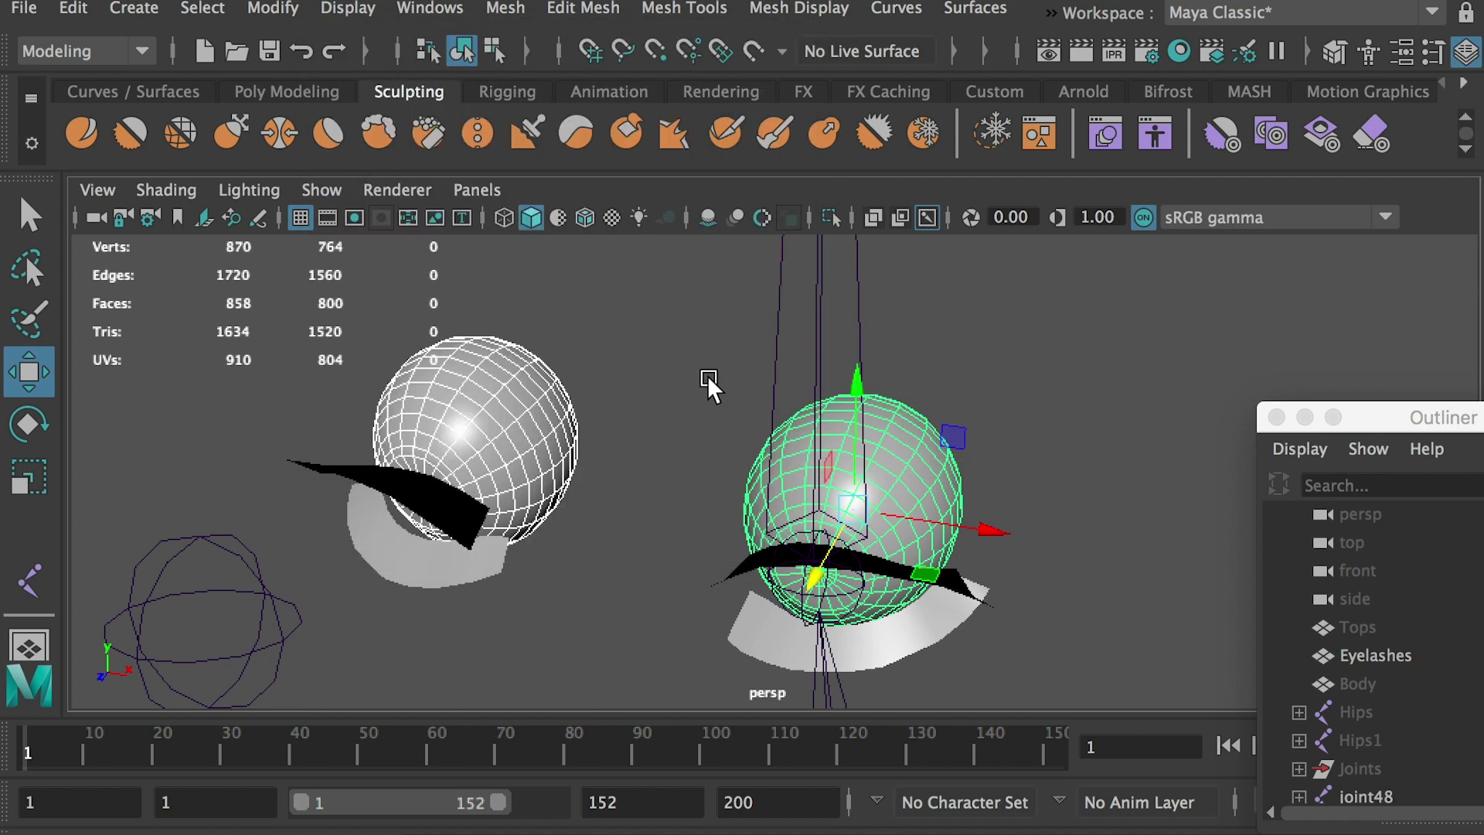
key(4)
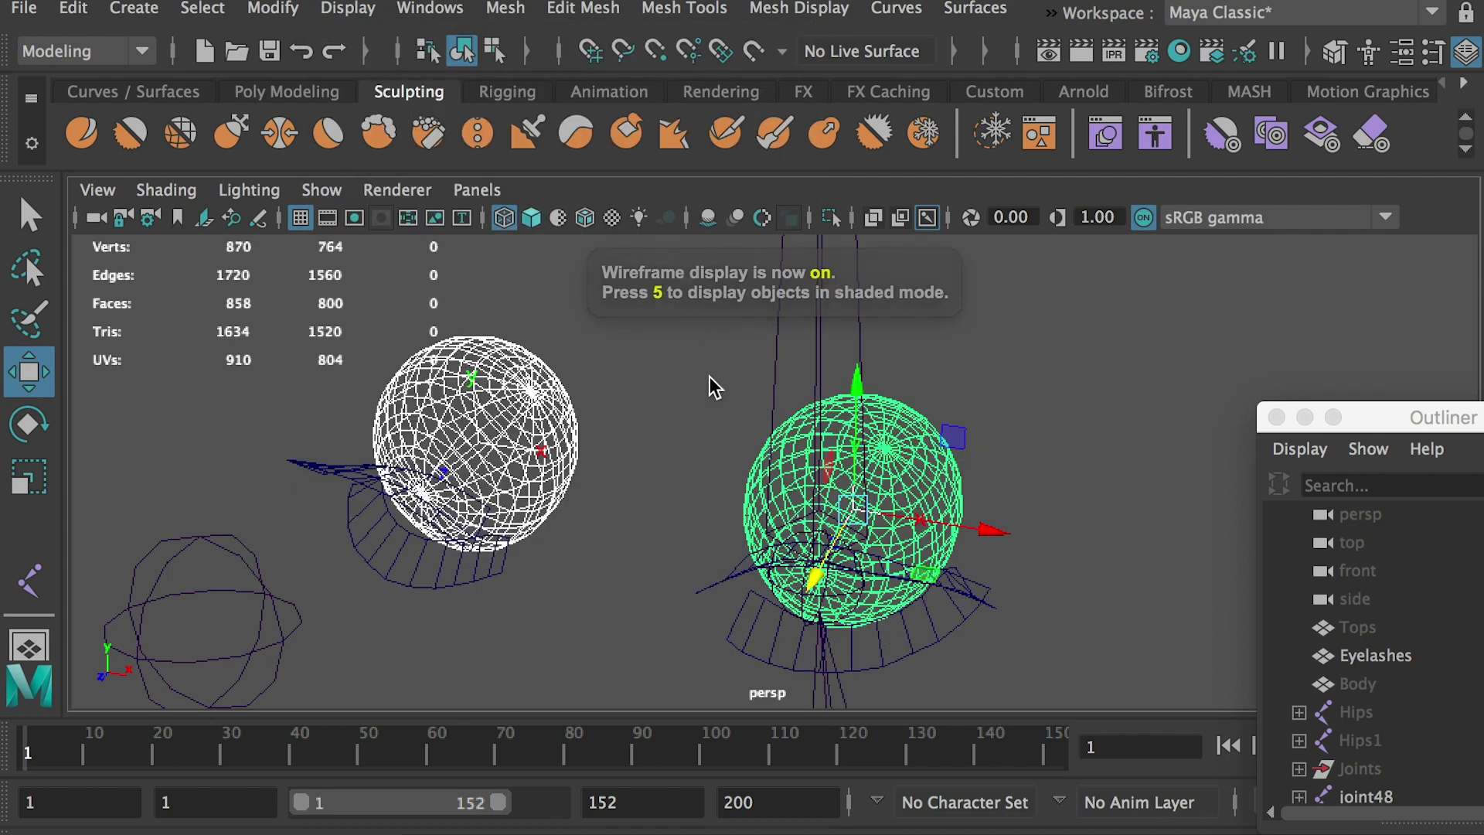
click(647, 351)
scroll(470, 443, up, 4)
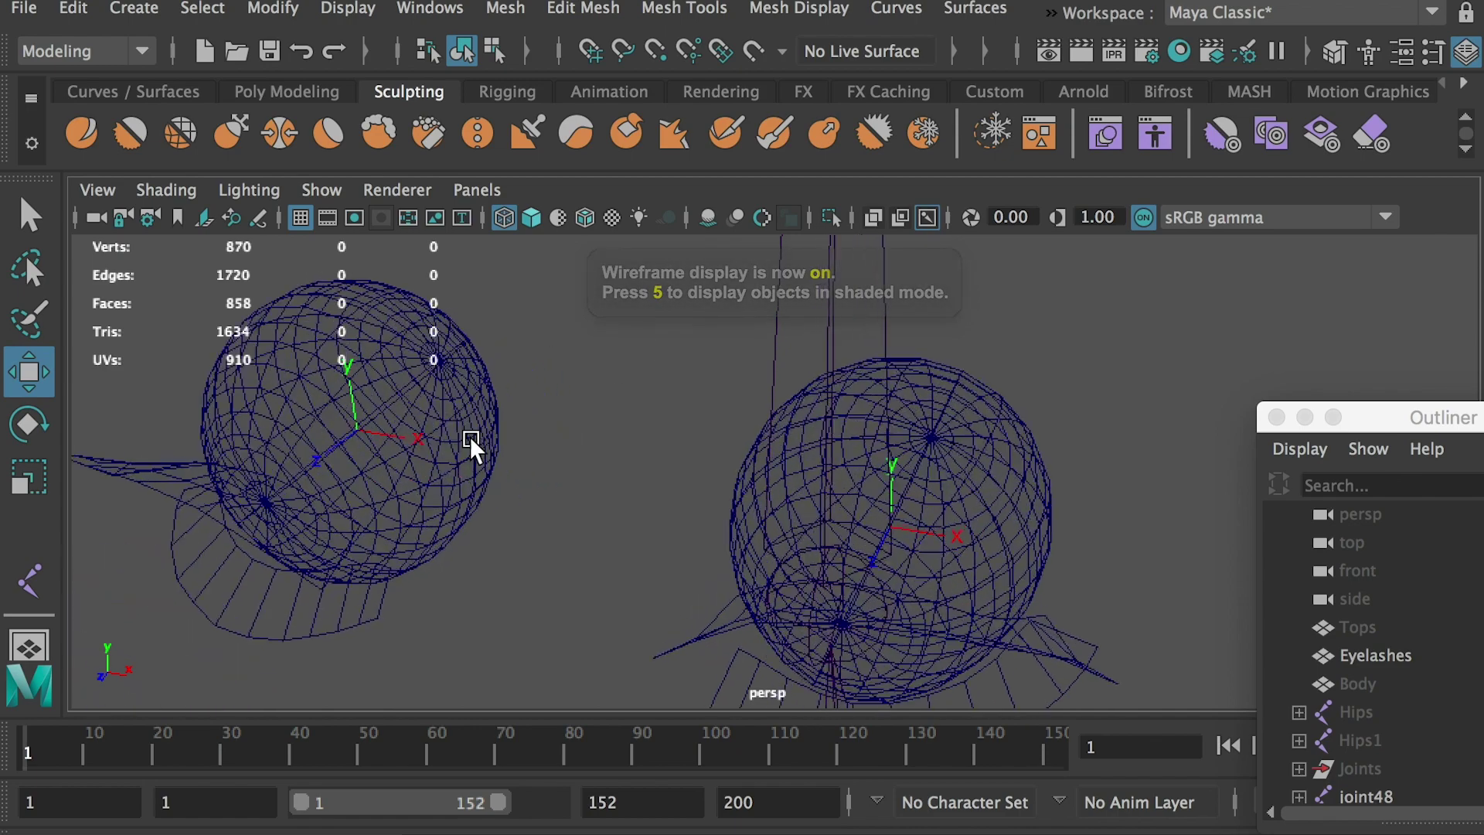
Step: Snap the loose eye joint to the centre of the eyeball on the character's right side
alt+drag(378, 454, 122, 557)
click(234, 634)
key(v)
alt+drag(233, 610, 453, 391)
key(f)
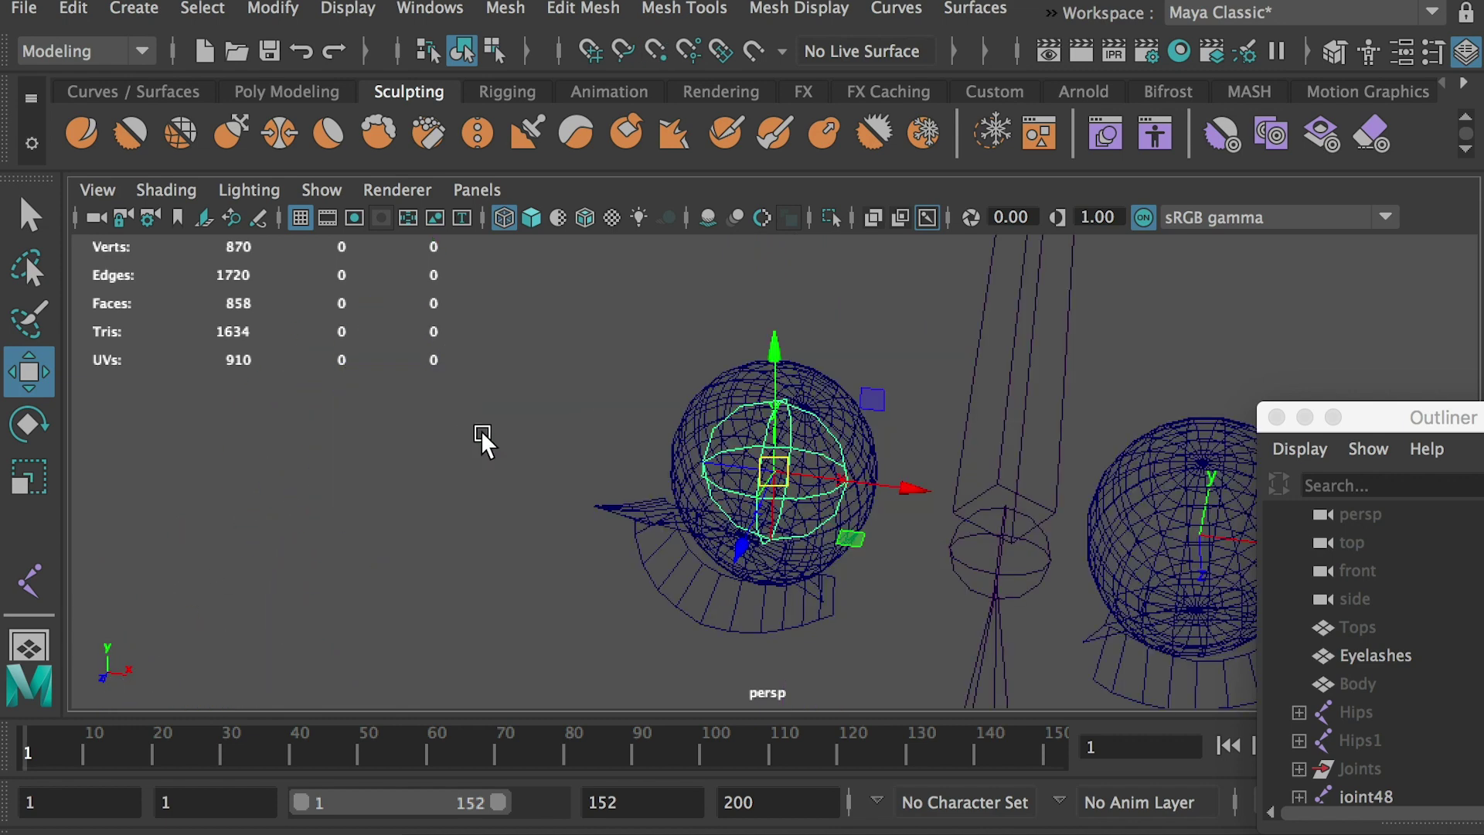
Step: Duplicate the eye joint and snap the copy to the centre of the other eyeball
key(a)
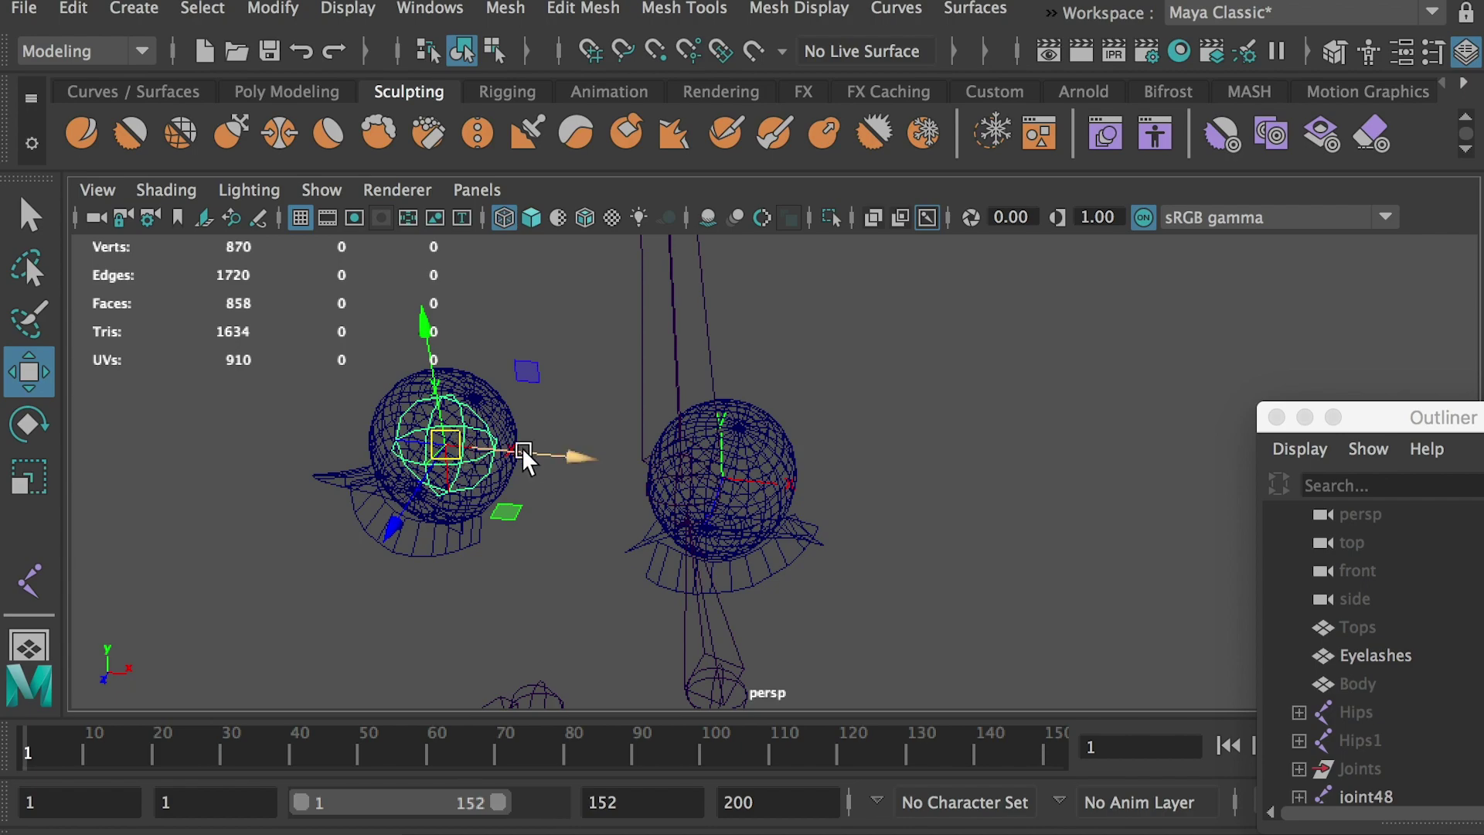
drag(564, 458, 680, 462)
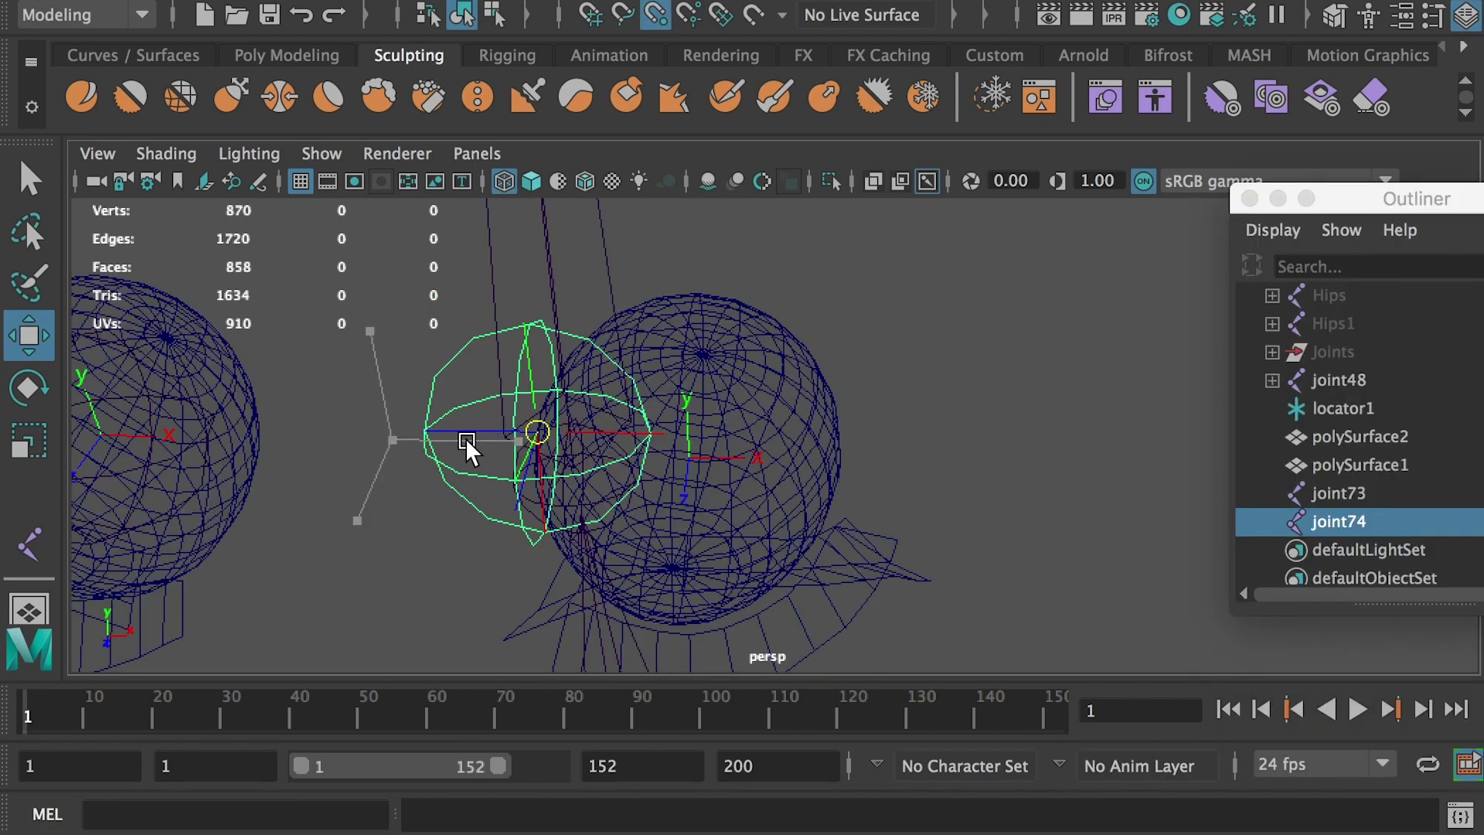
drag(466, 437, 689, 461)
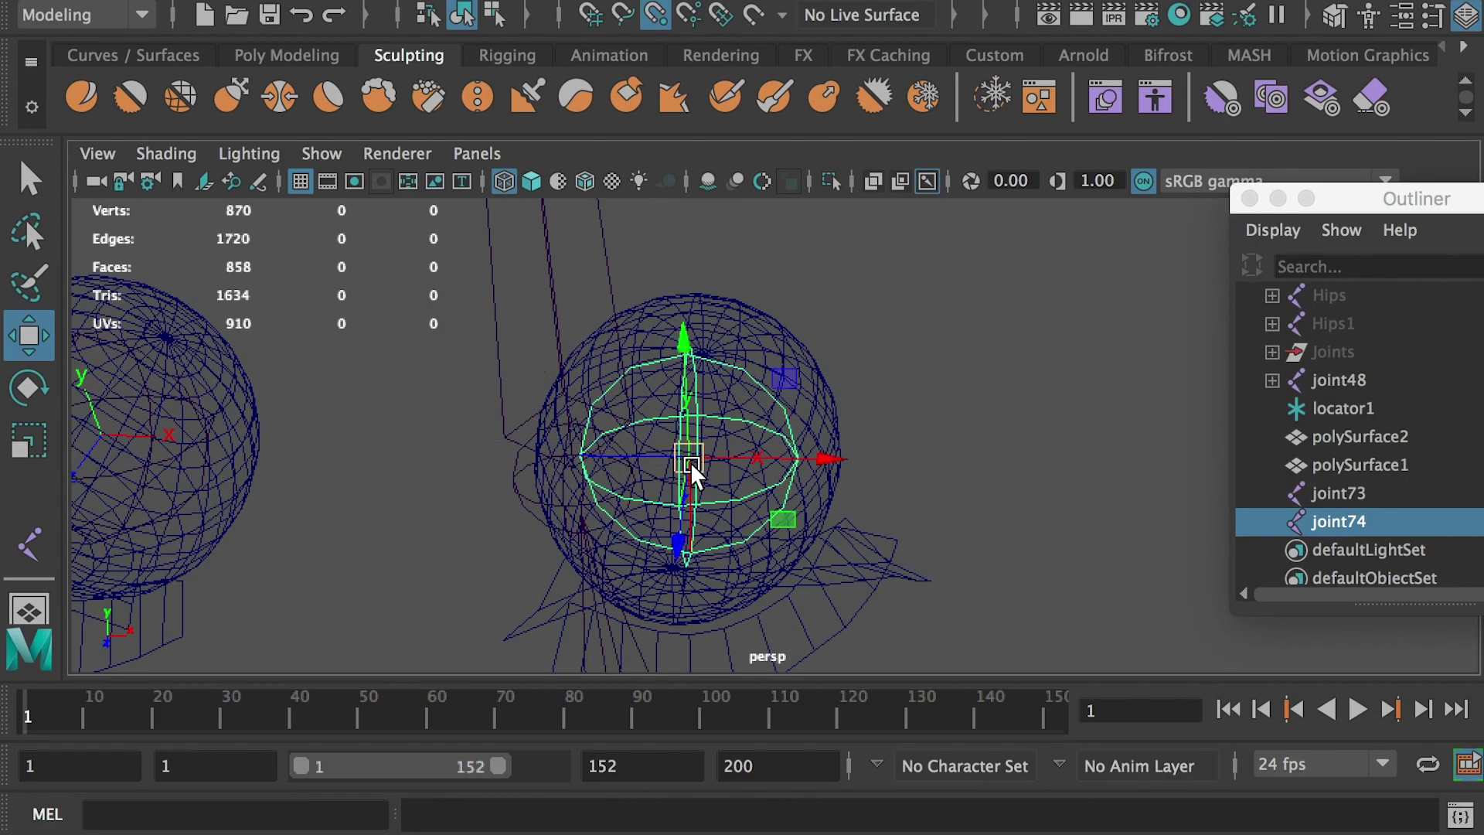
Step: Return to shaded display and parent both eye joints to the head joint behind the eyes
key(f)
alt+drag(943, 526, 725, 485)
mouse_move(1160, 495)
alt+right_down()
mouse_move(871, 487)
mouse_move(435, 423)
alt+right_up()
alt+drag(434, 423, 666, 538)
key(5)
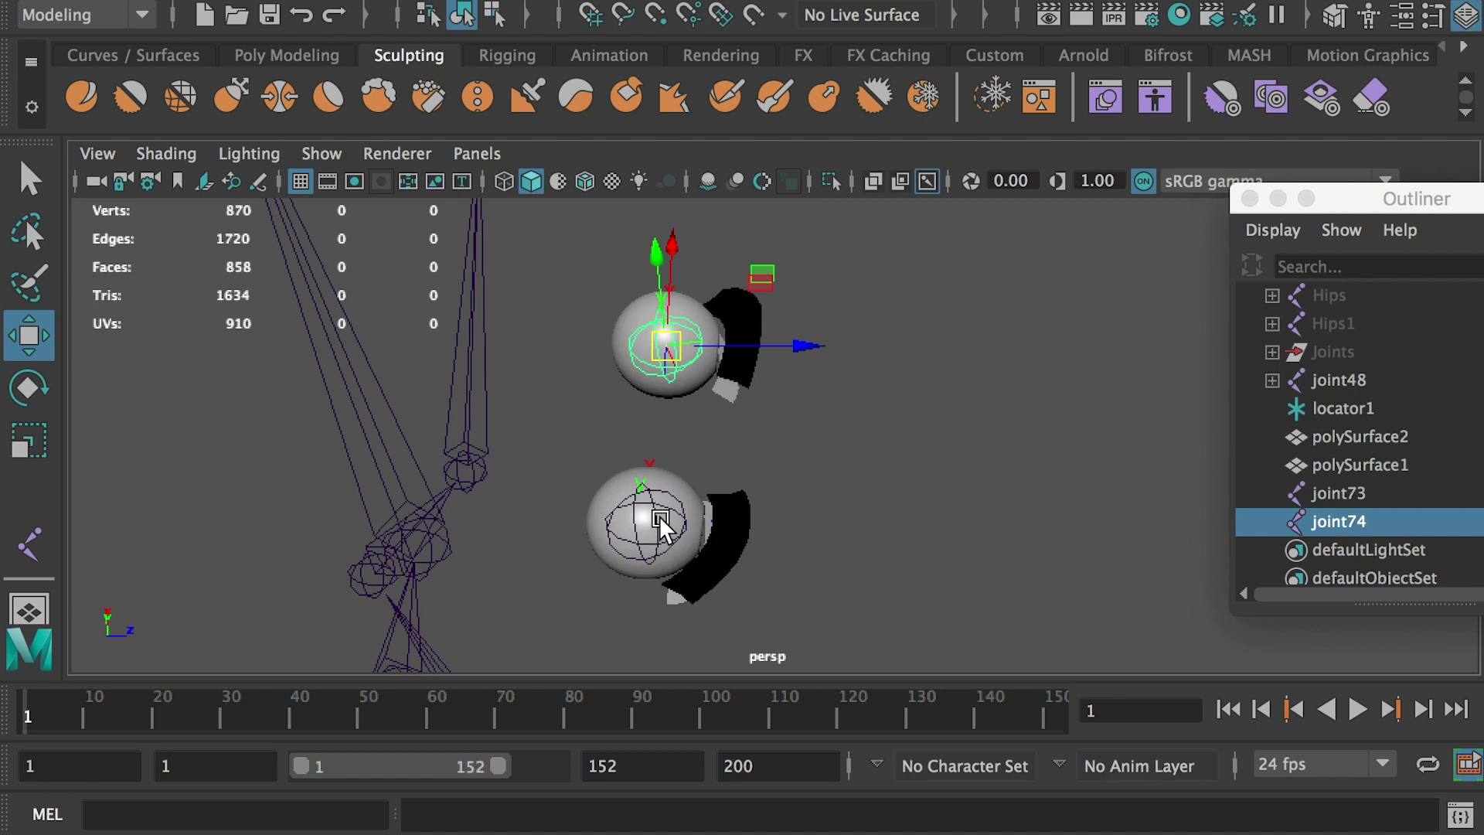
shift+click(659, 517)
alt+drag(503, 543, 566, 507)
shift+click(566, 508)
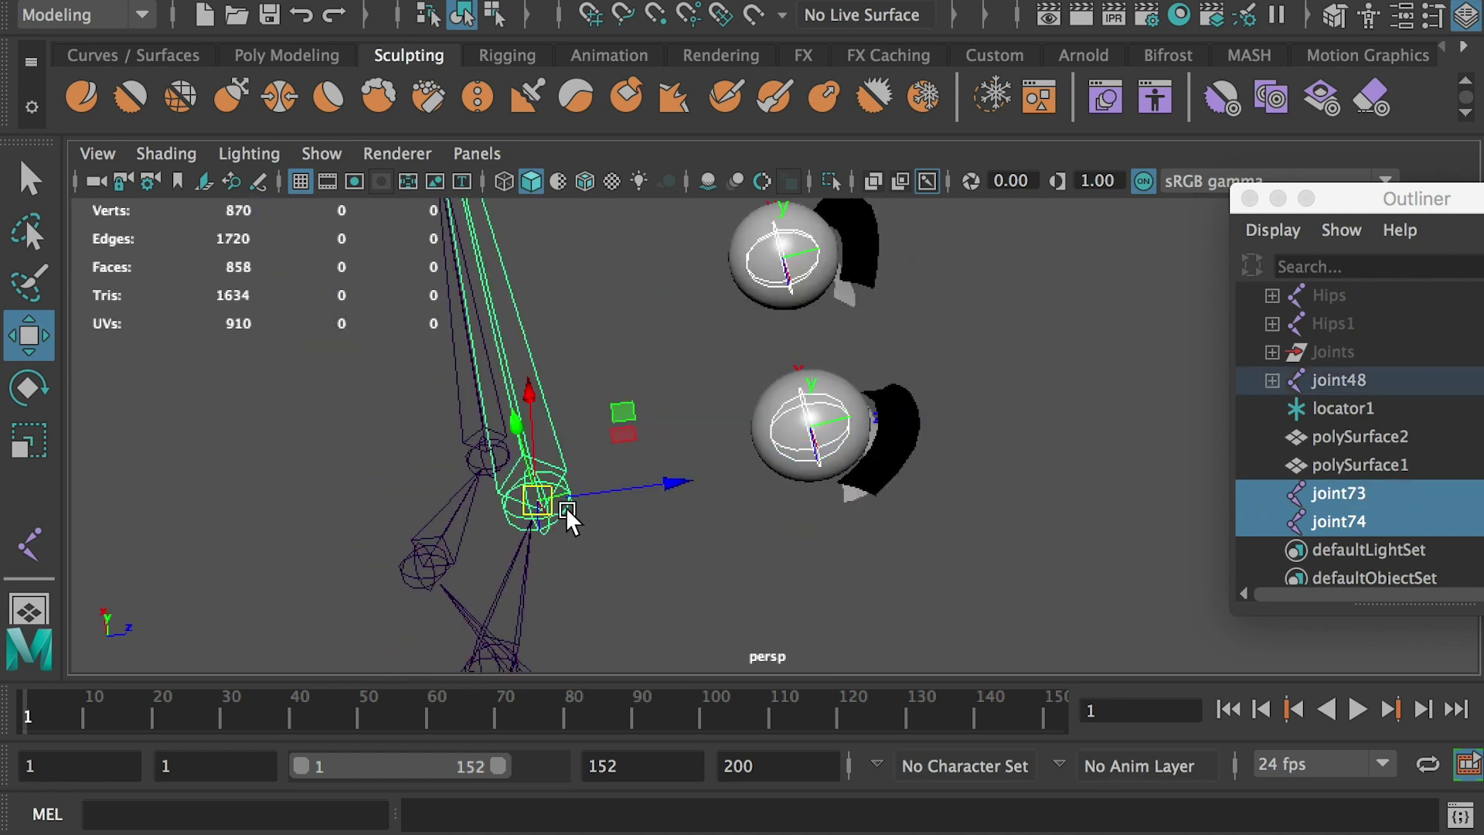
key(p)
click(764, 563)
Step: Turn off the local rotation axes display on polySurface1 and polySurface2
scroll(764, 563, down, 10)
alt+drag(764, 563, 674, 462)
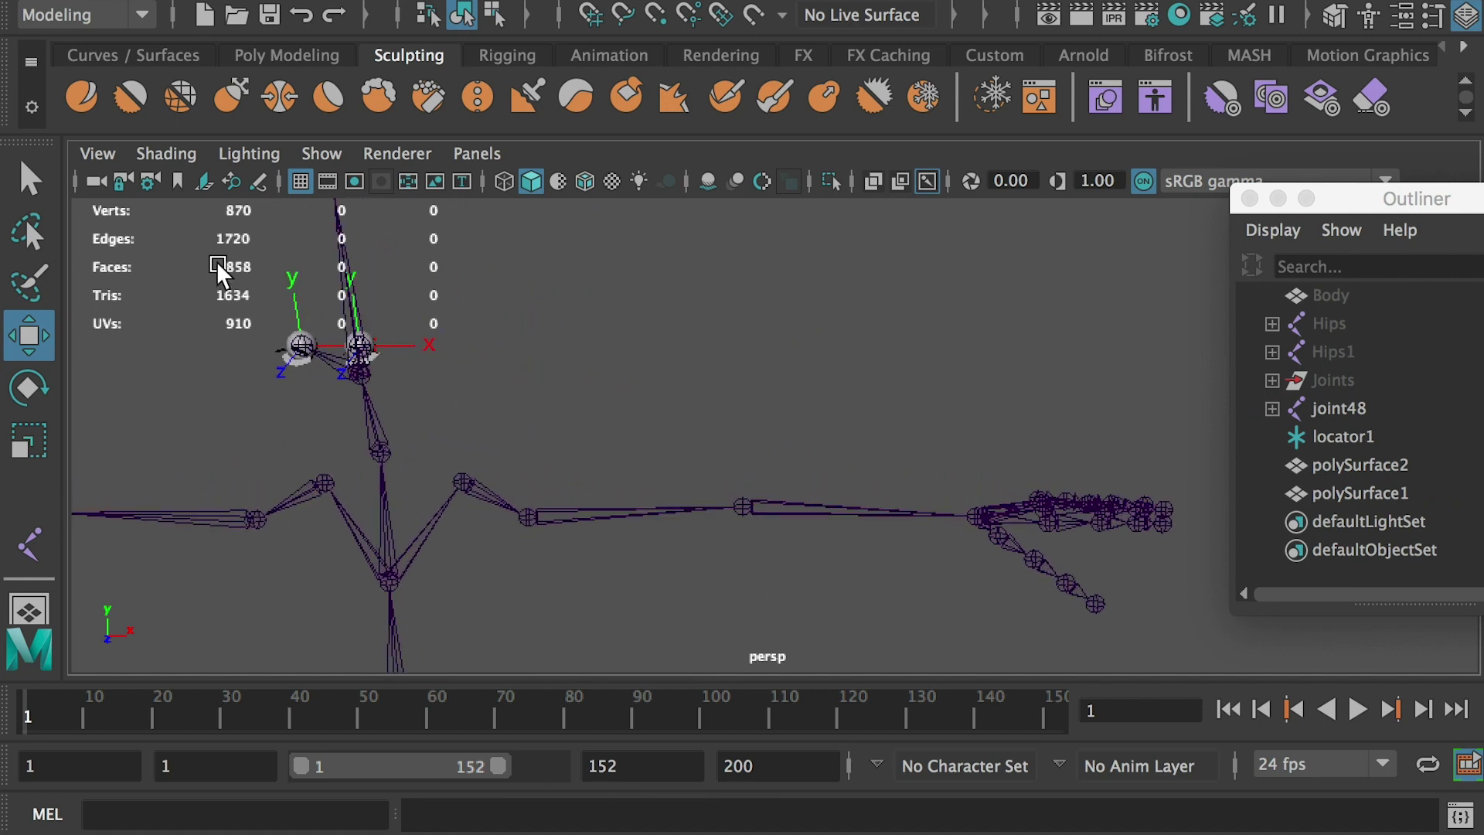
alt+drag(217, 261, 695, 386)
click(1343, 469)
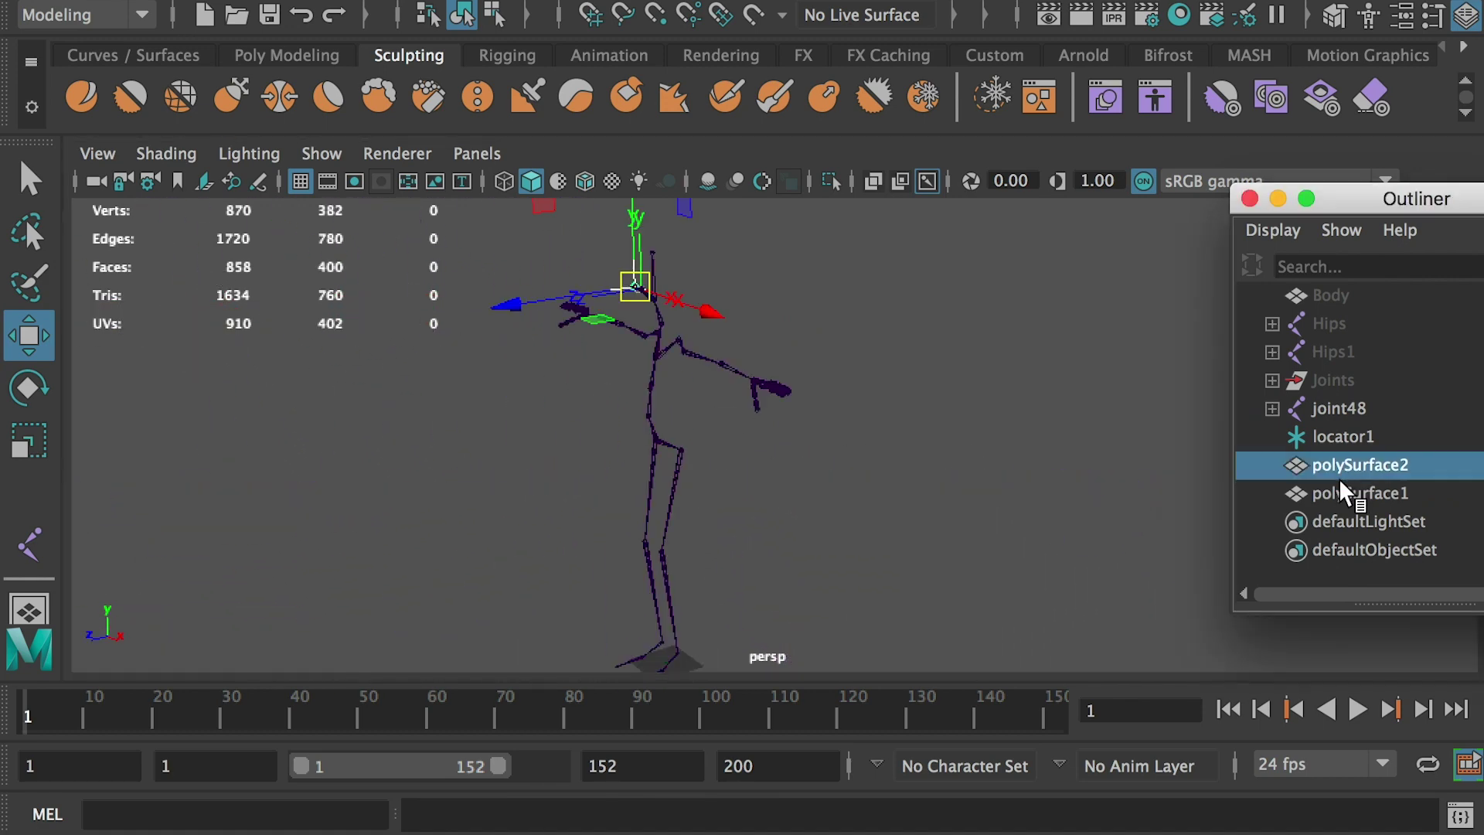
ctrl+click(1341, 486)
click(348, 11)
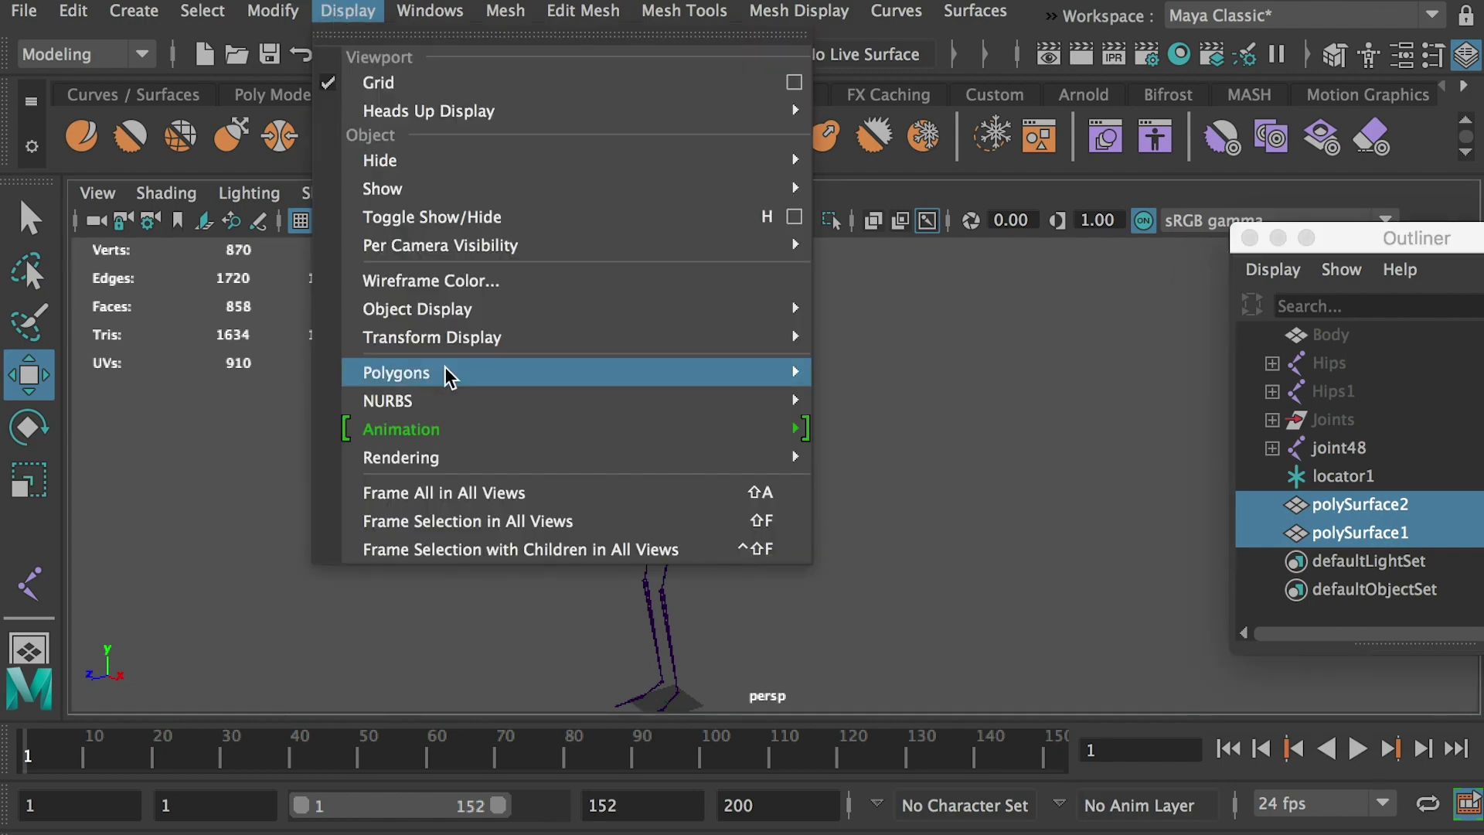
mouse_move(431, 338)
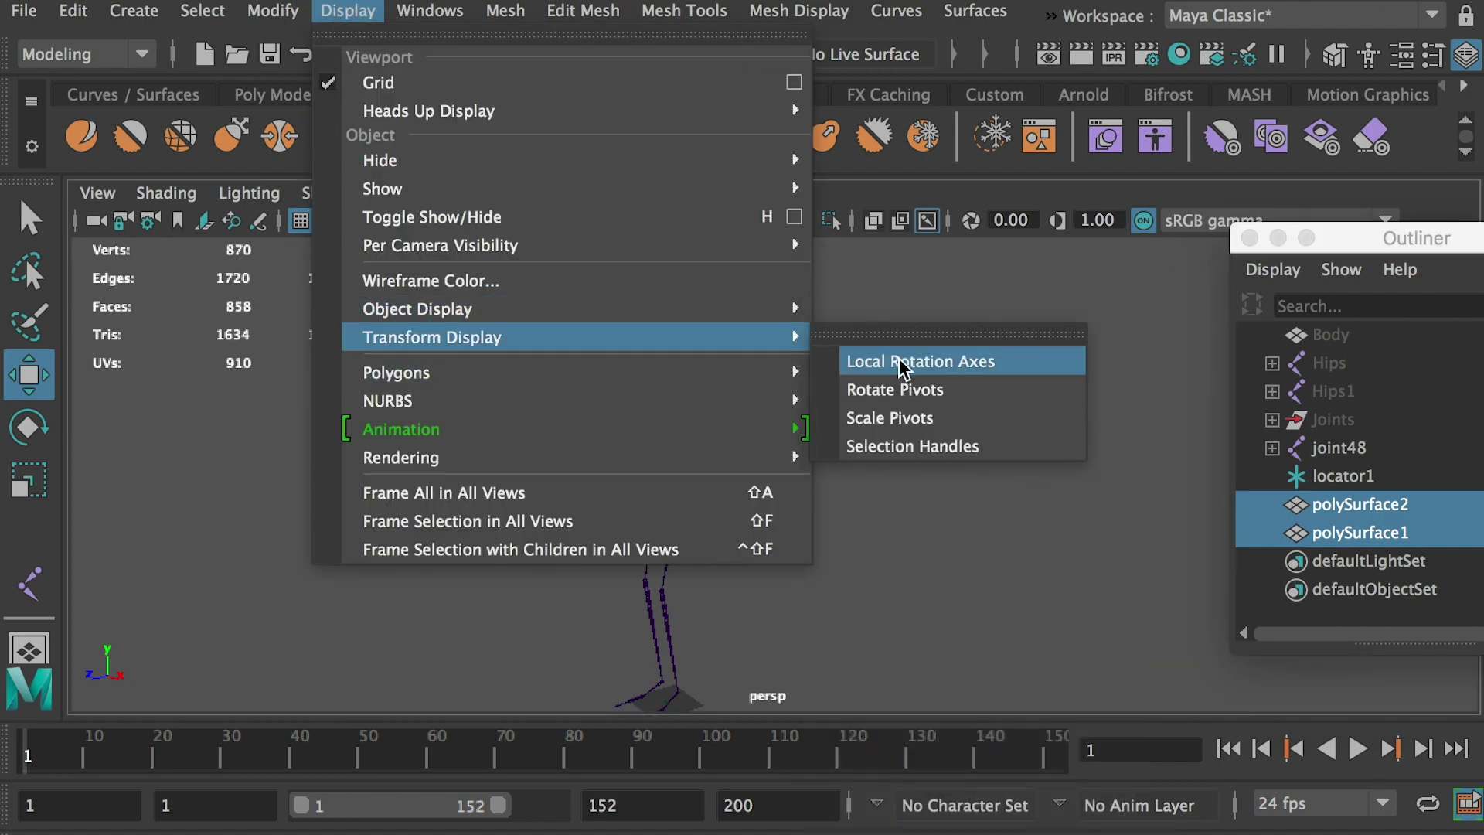
click(905, 362)
click(888, 347)
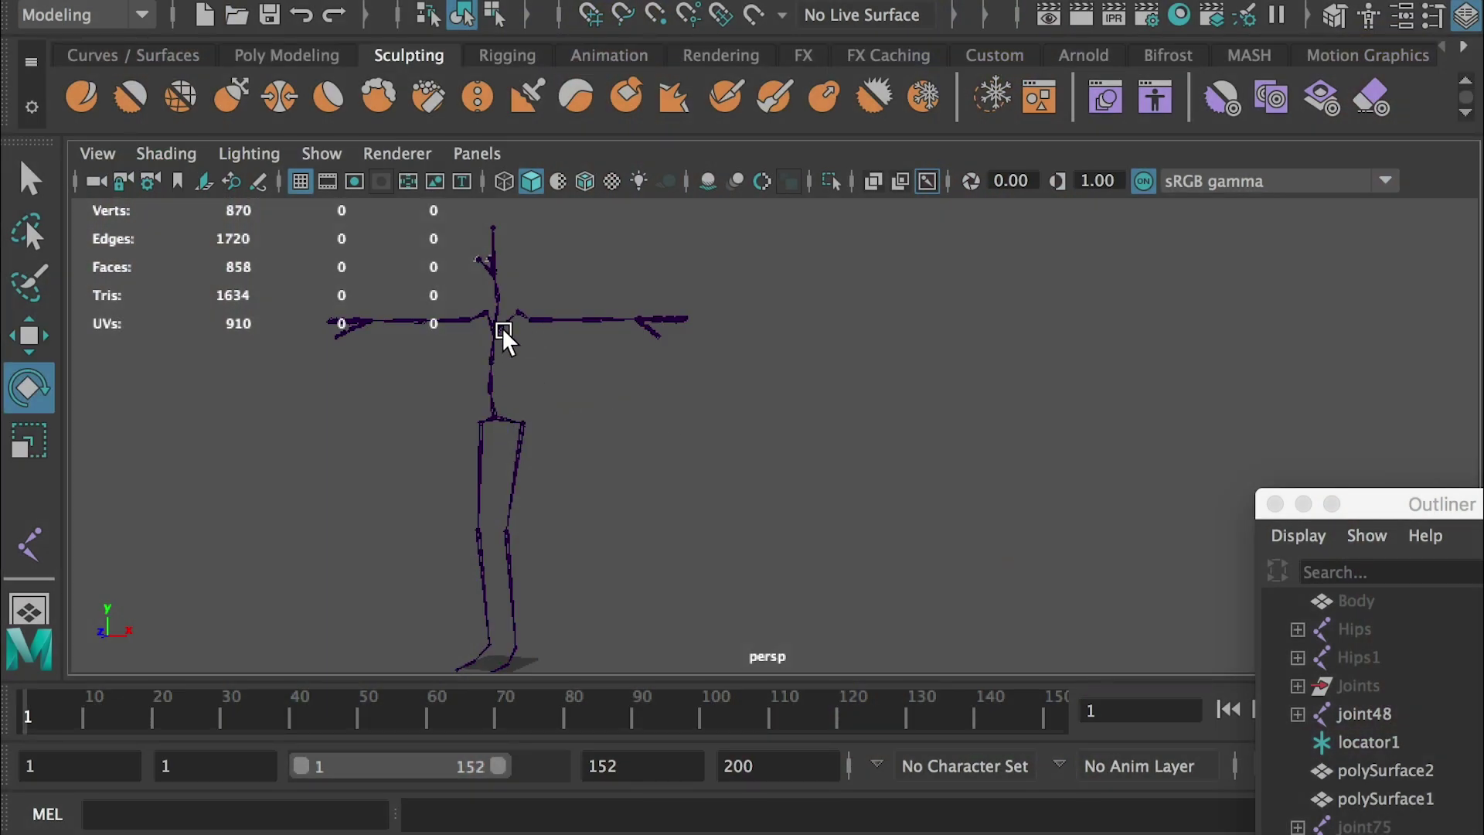
Step: Unhide the second, armless skeleton beside the main one and bring its spine into view
key(ctrl+shift+h)
scroll(815, 455, up, 5)
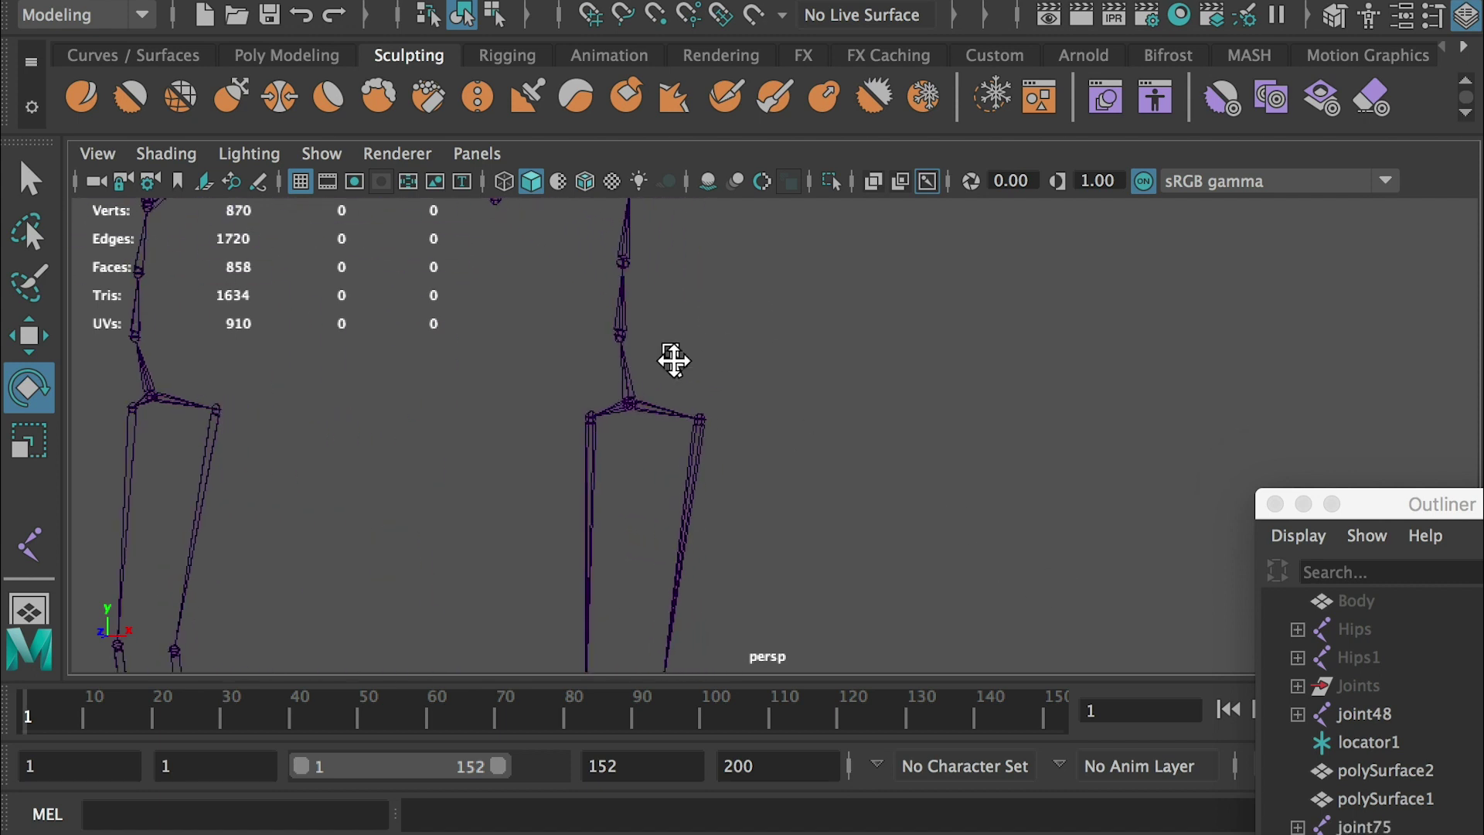
alt+middle_drag(673, 361, 716, 522)
alt+drag(667, 467, 660, 326)
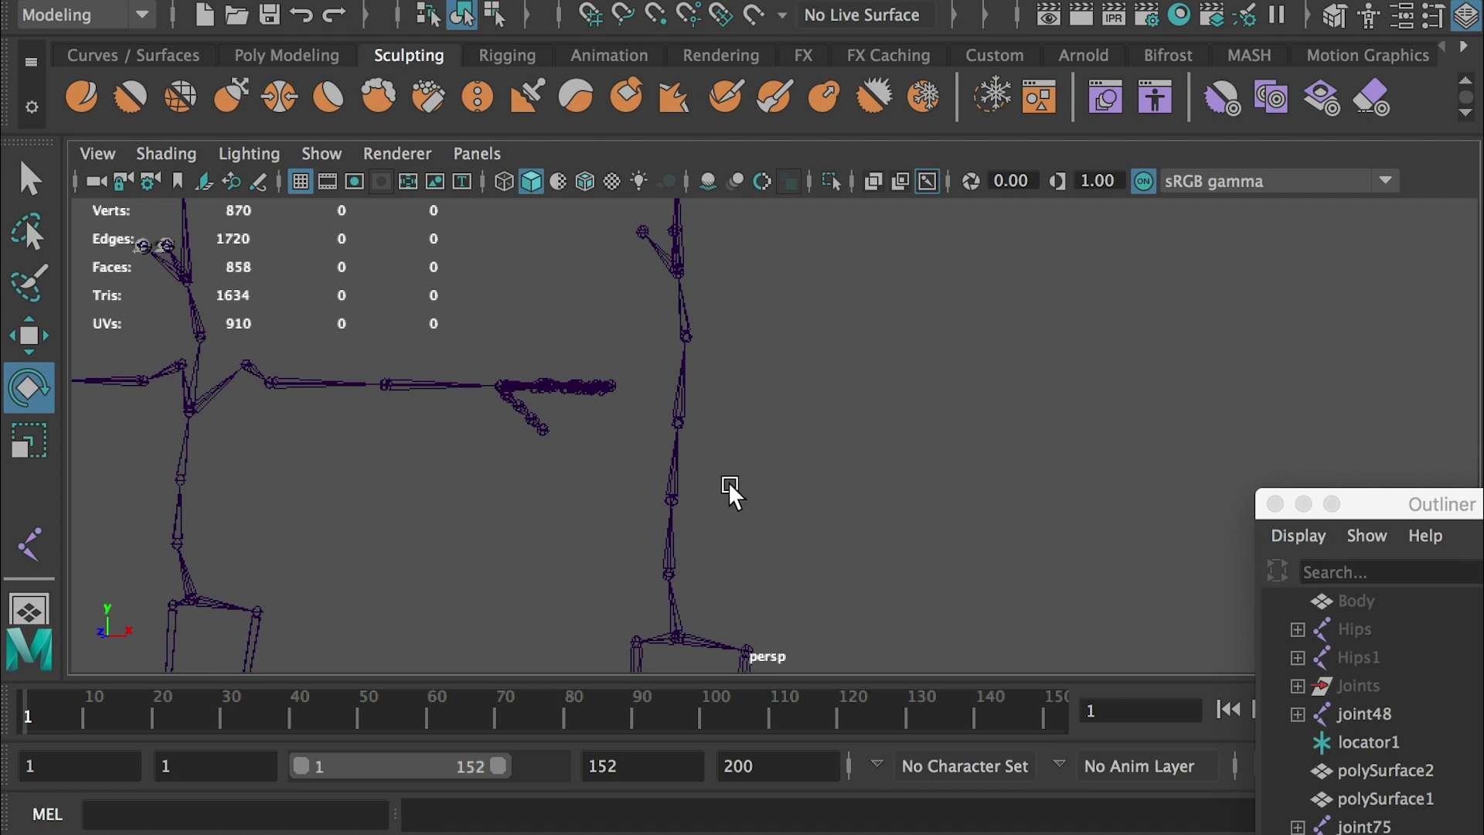
alt+drag(729, 487, 681, 565)
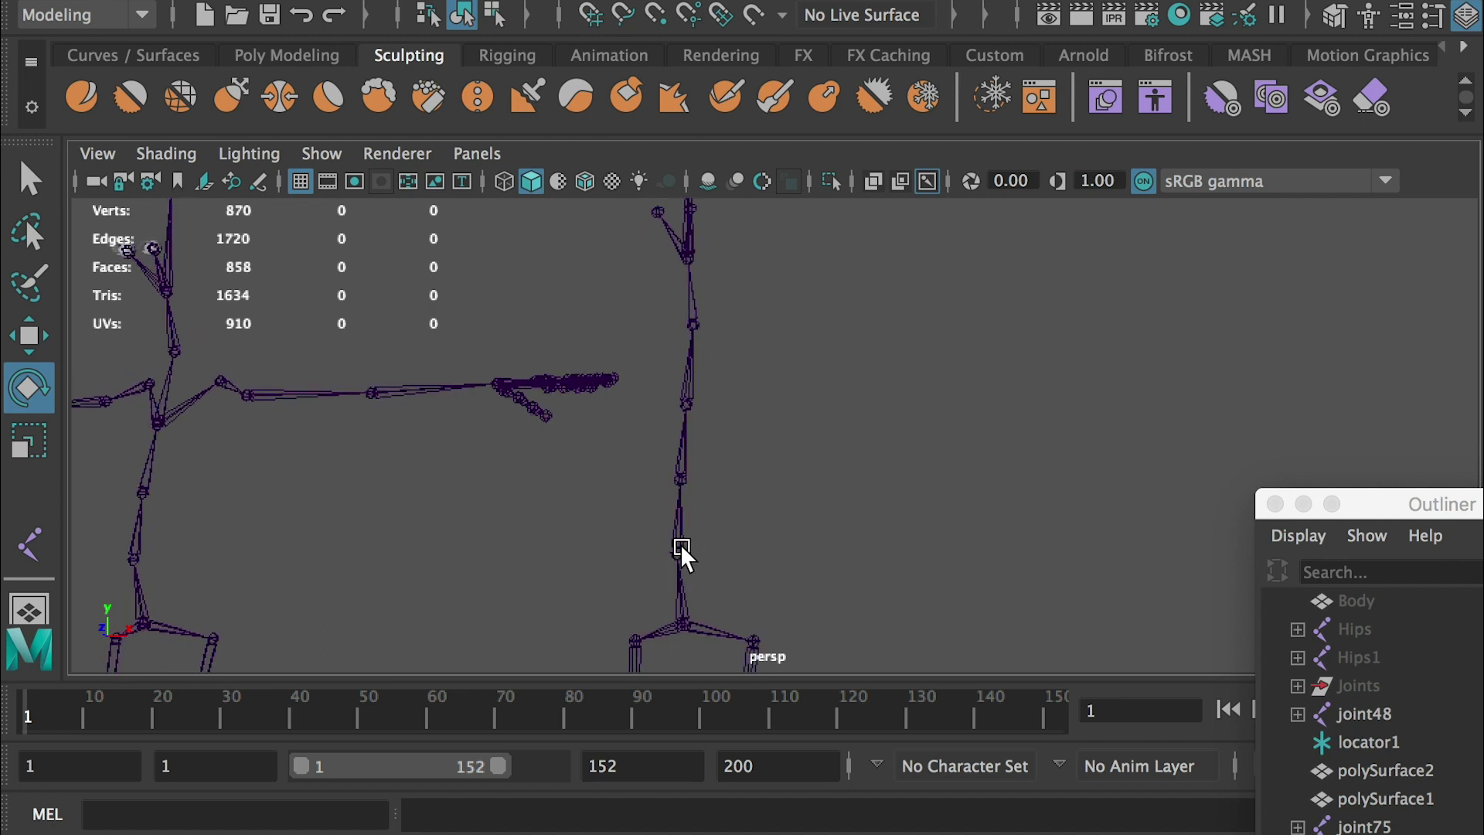
Step: Try rotating the second skeleton's spine, neck and head joints together around different axes, undoing each rotation
click(679, 552)
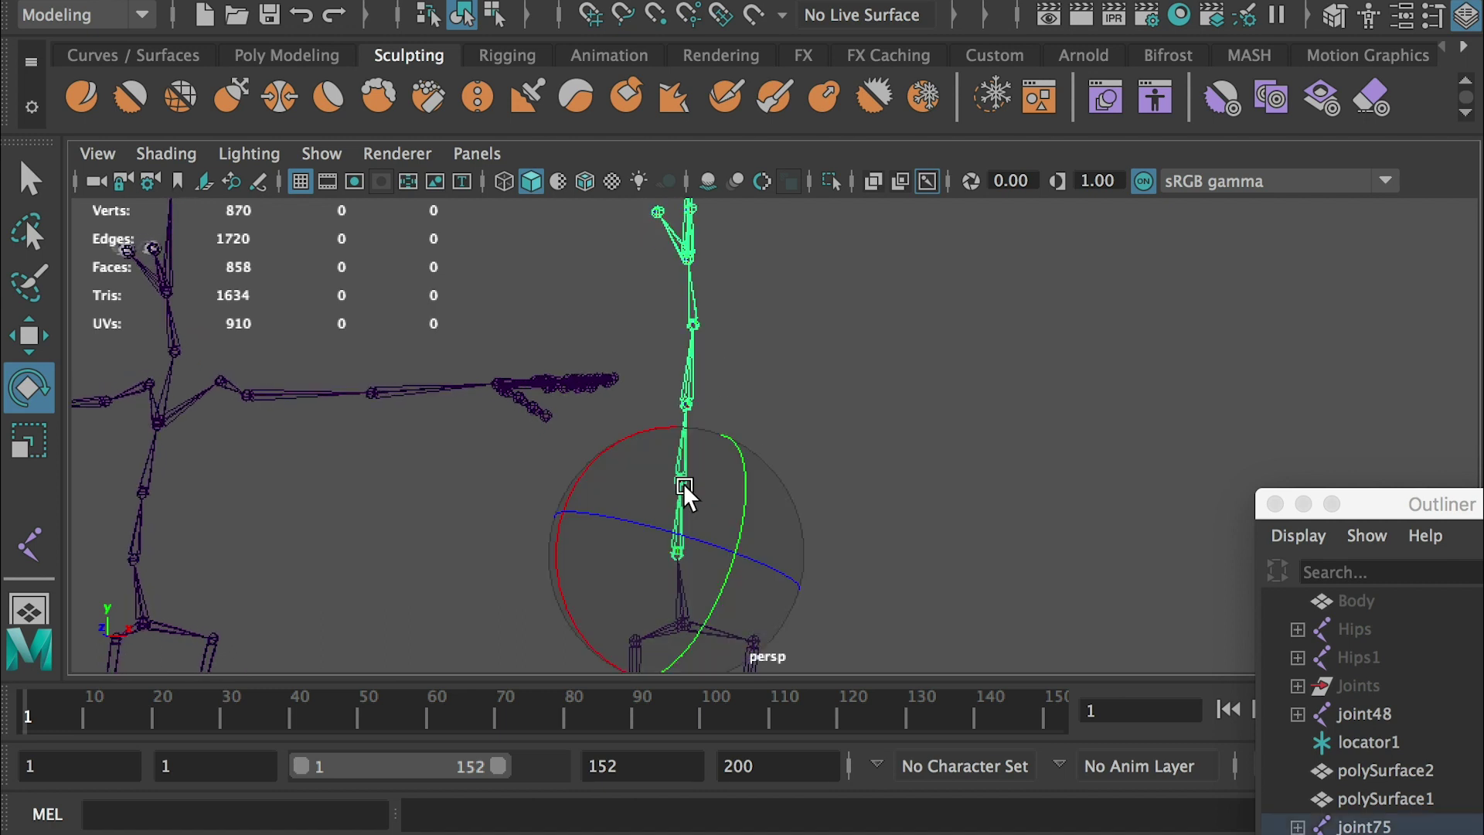
key(q)
shift+click(678, 476)
shift+click(684, 398)
shift+click(688, 324)
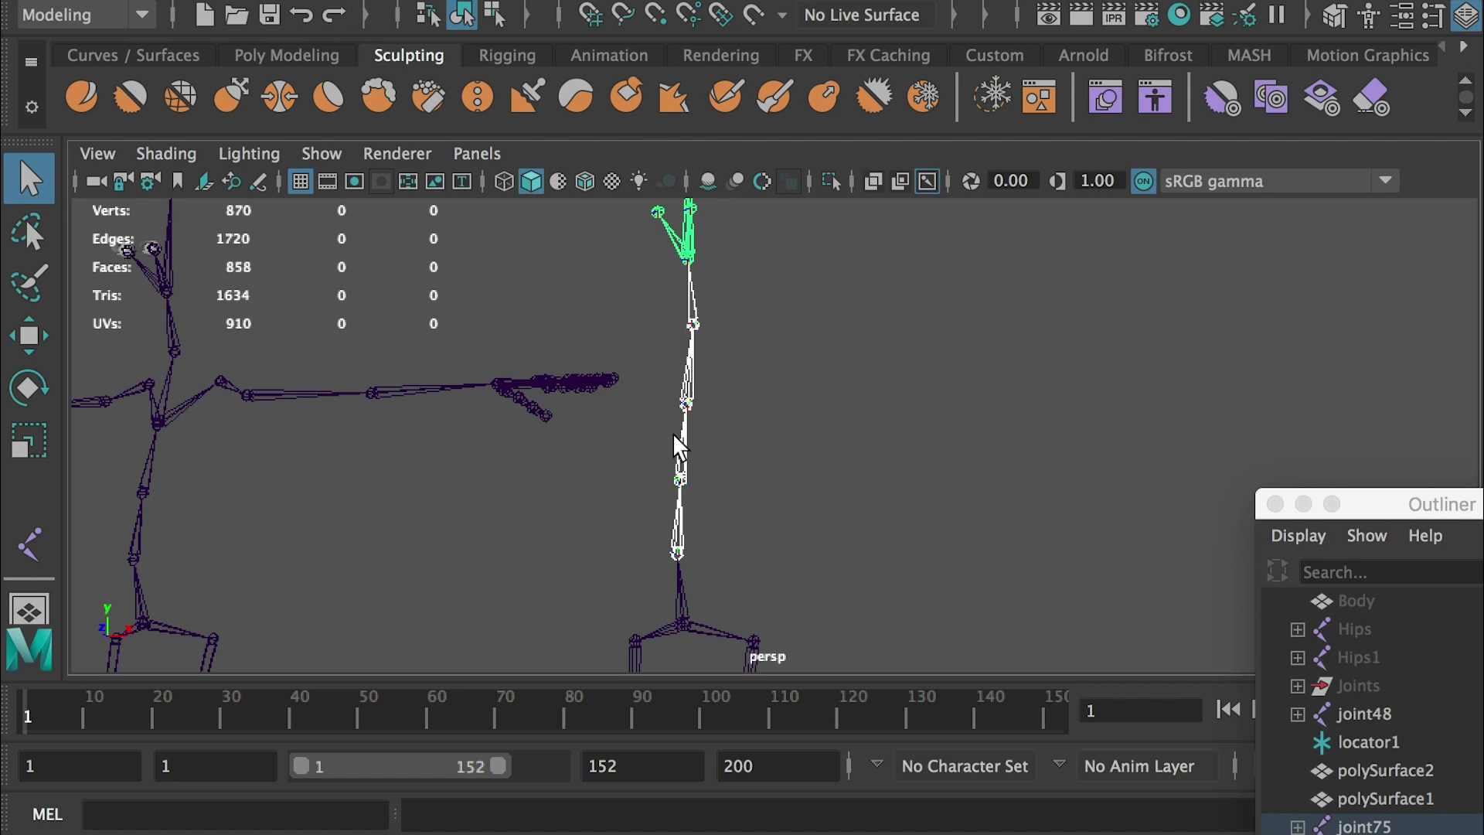
alt+drag(667, 466, 581, 487)
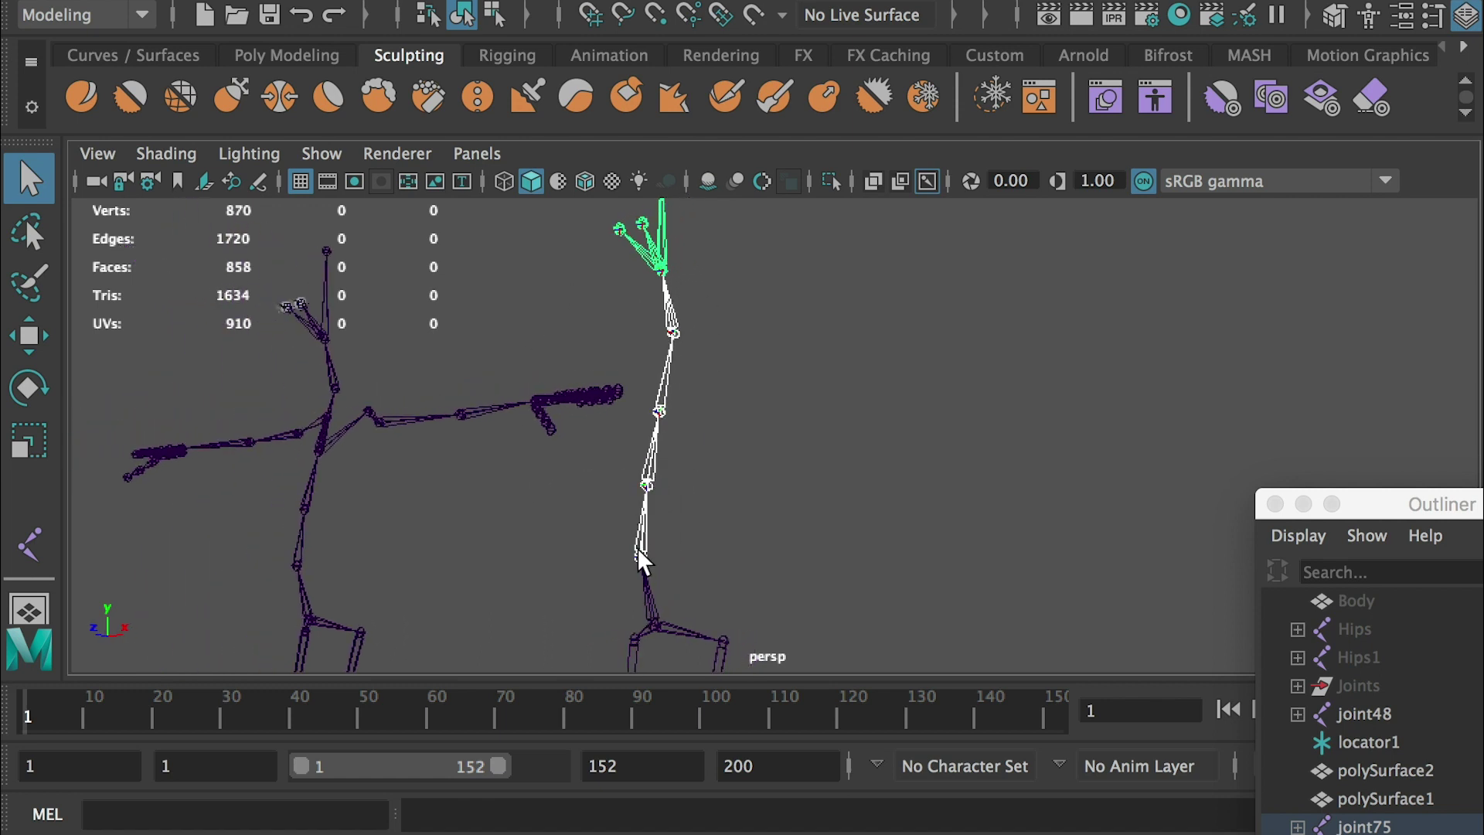
scroll(623, 527, down, 1)
key(e)
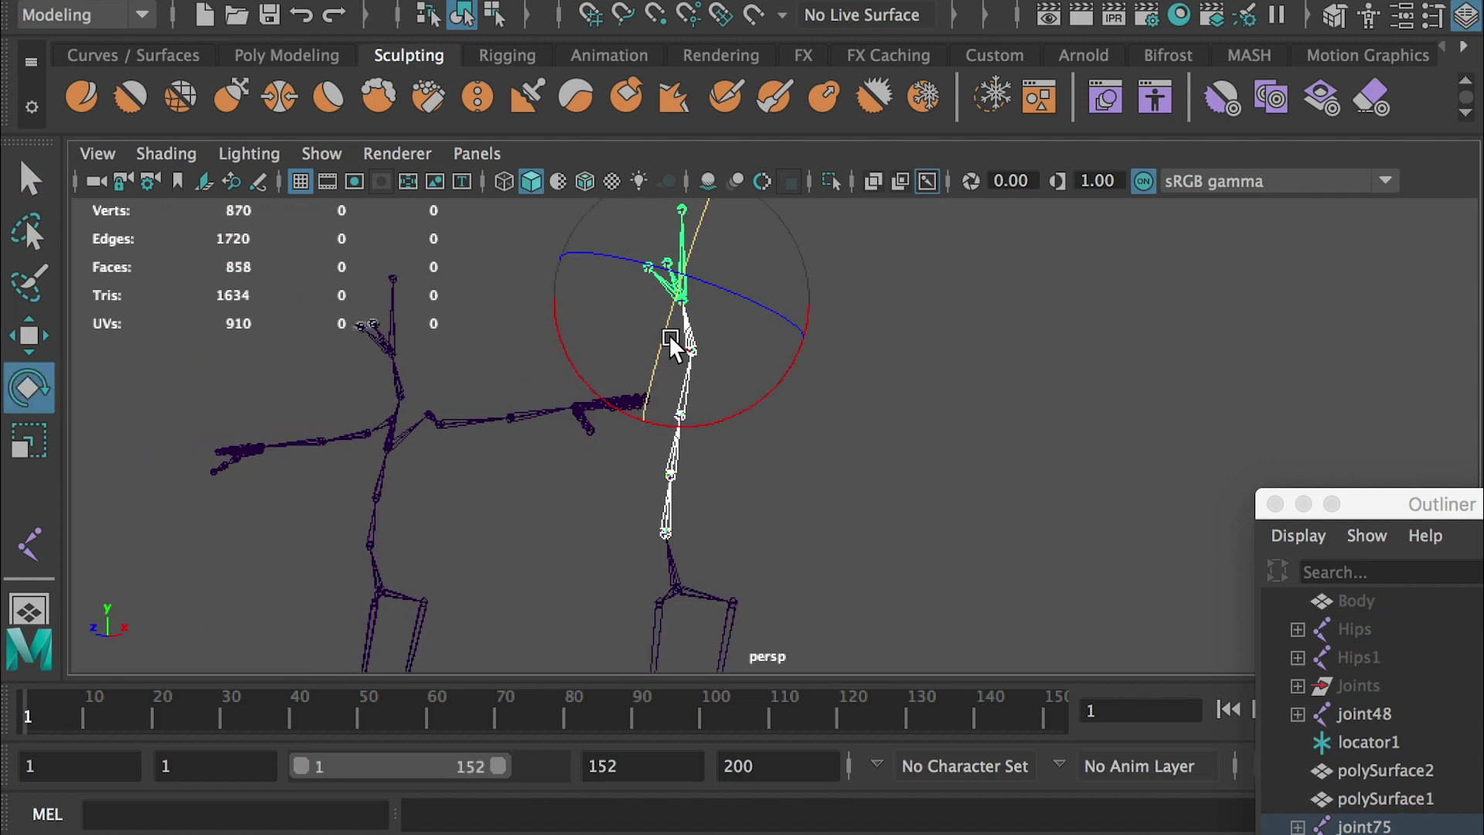
drag(670, 333, 727, 375)
key(ctrl+z)
drag(609, 326, 664, 394)
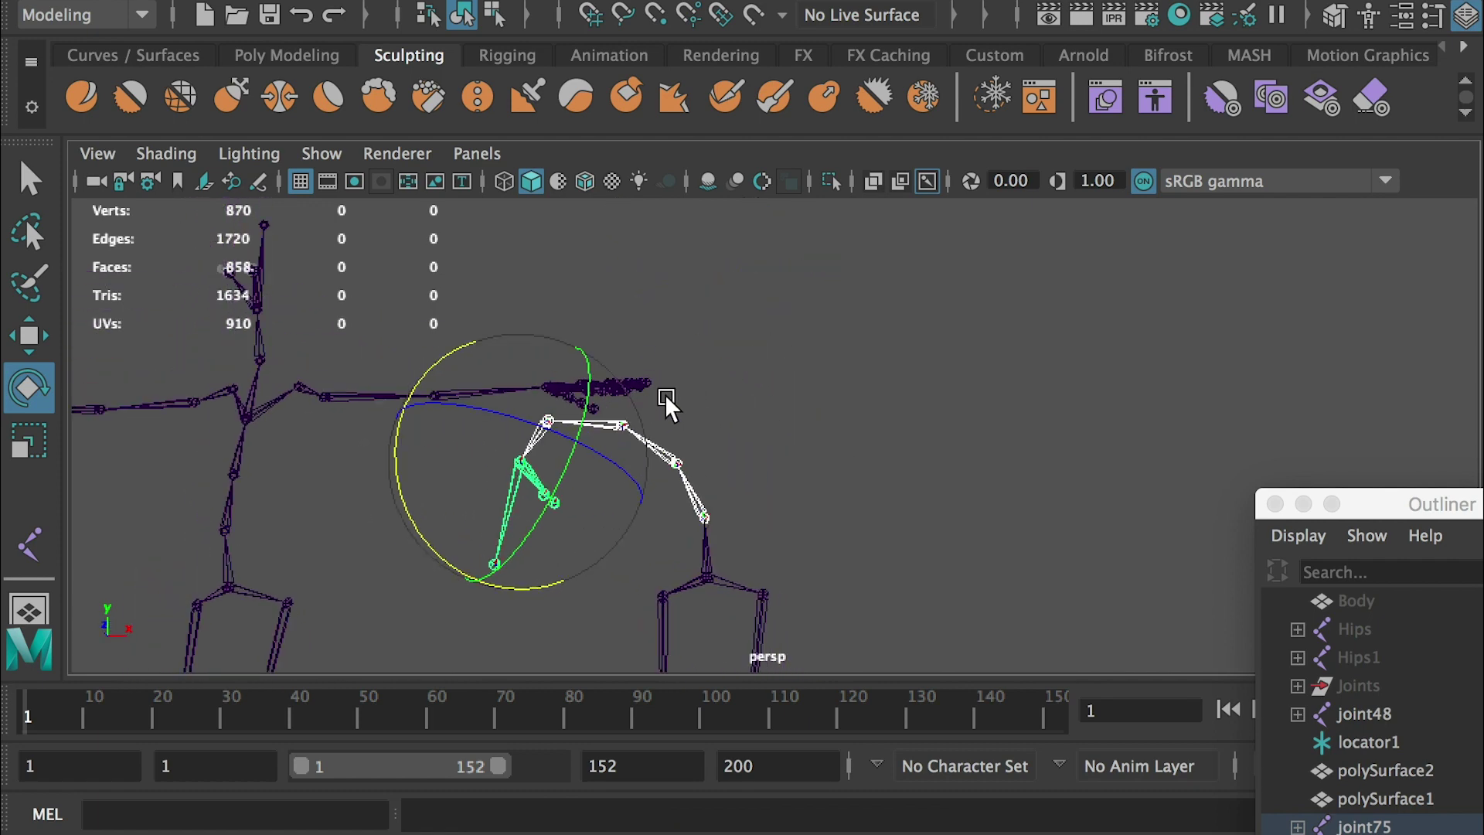
key(ctrl+z)
drag(786, 328, 695, 385)
key(ctrl+z)
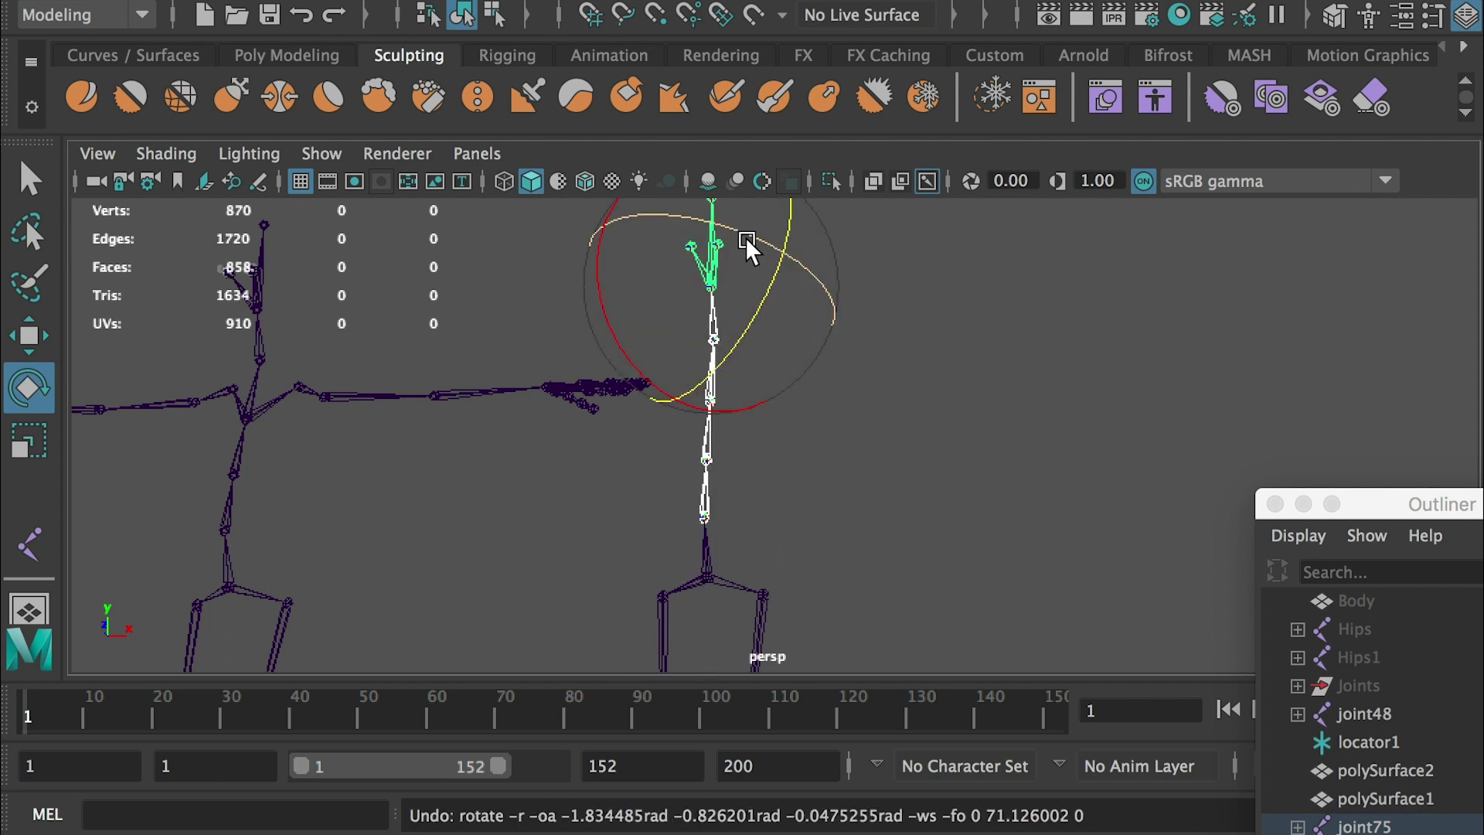
Step: Try rotating the second skeleton's selected spine, neck and head joints around the Z axis and undo that rotation
drag(745, 236, 851, 311)
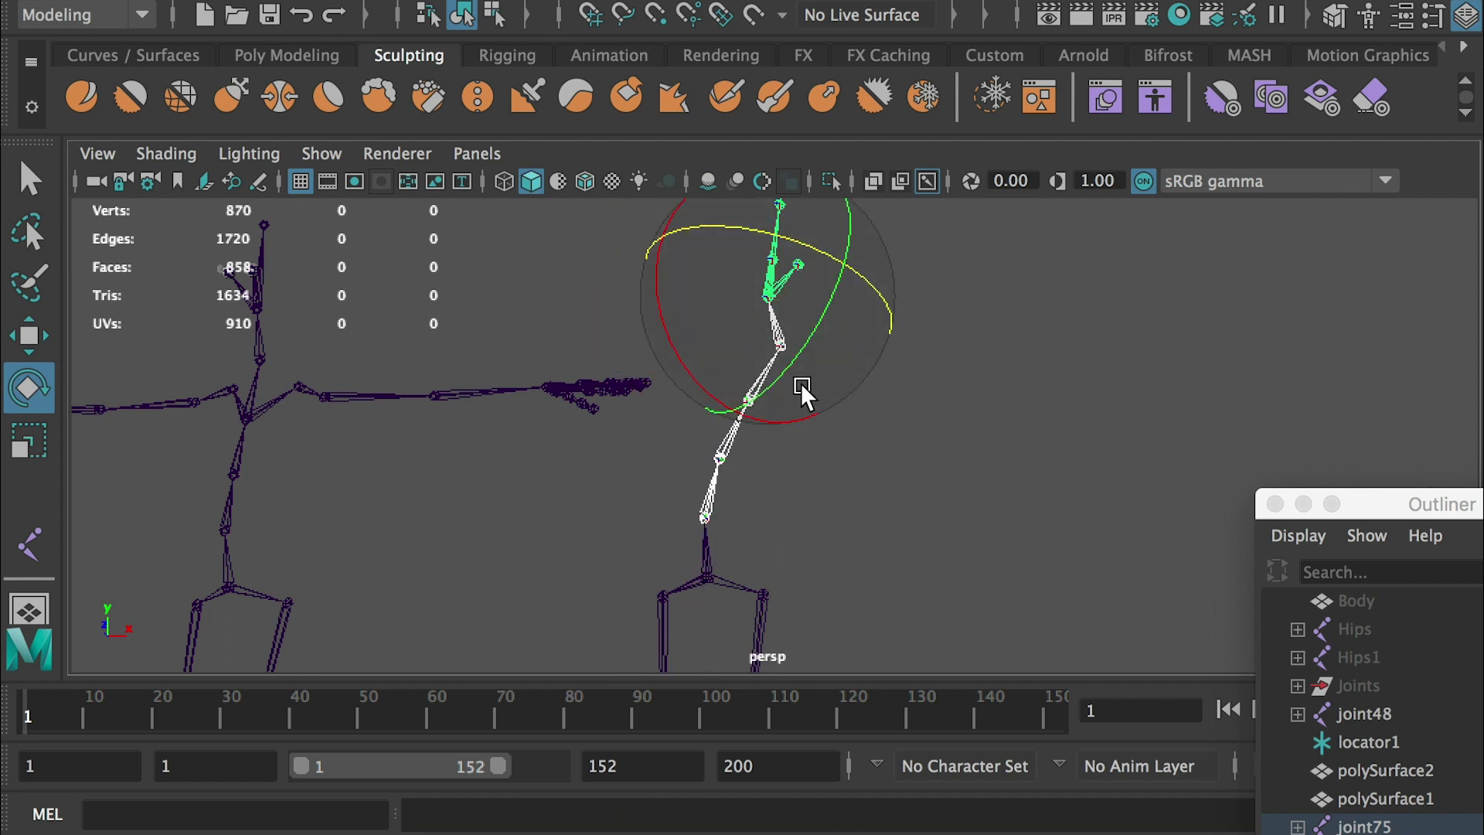
key(ctrl+z)
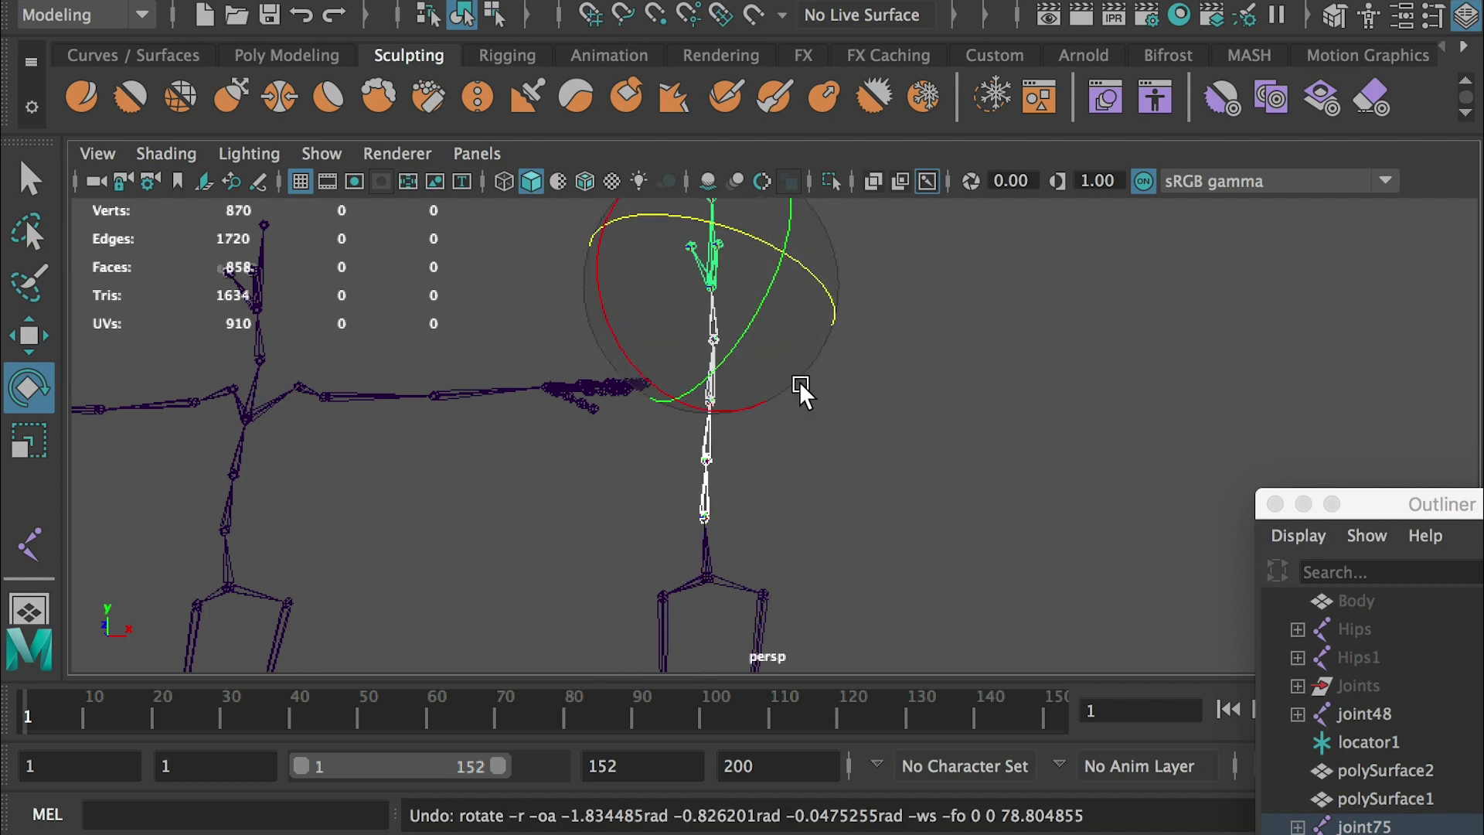
Step: Examine the local rotation axes of the second skeleton's individual spine joints up close
key(f)
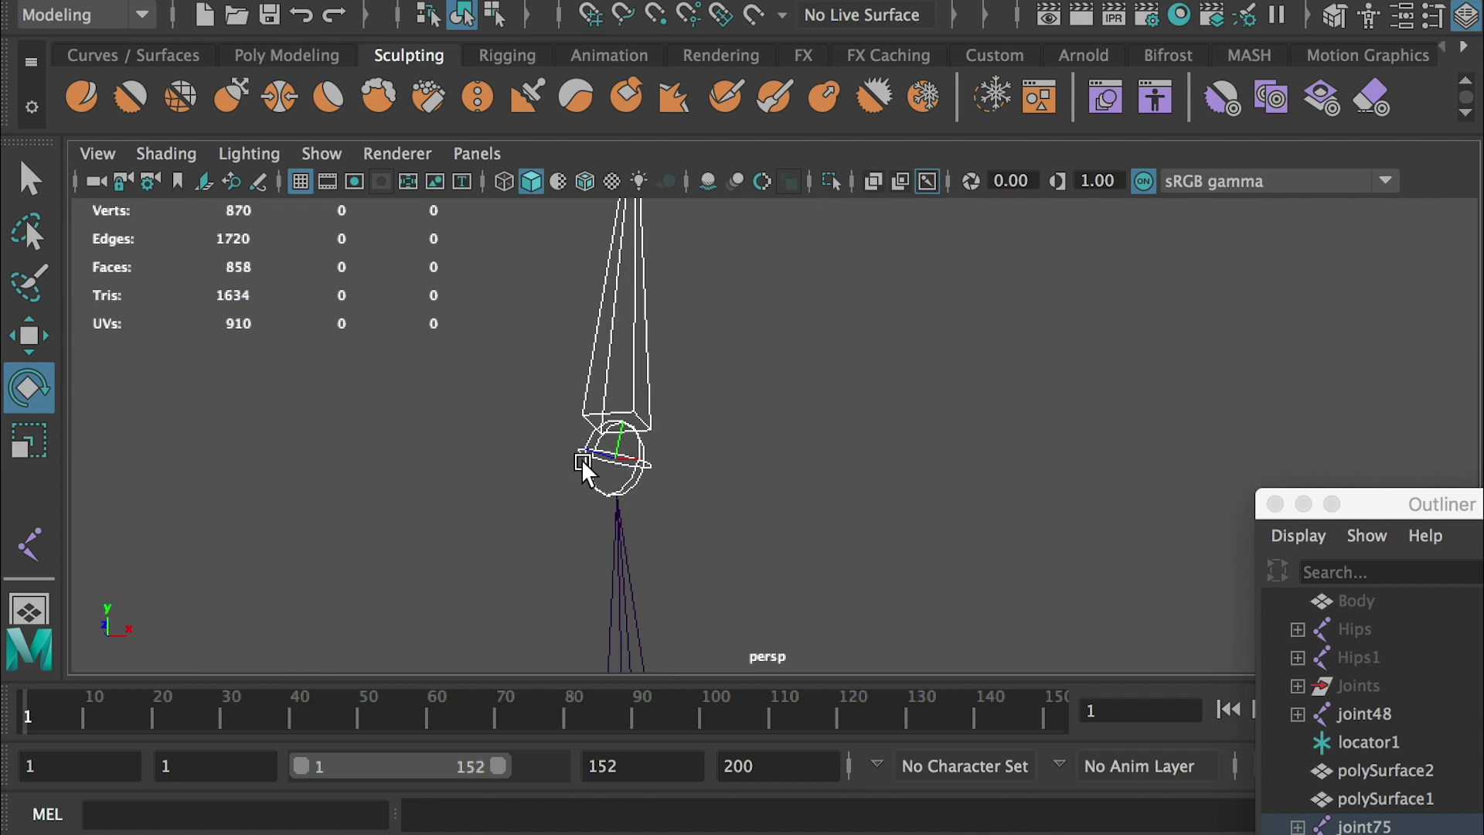
alt+middle_drag(620, 473, 619, 493)
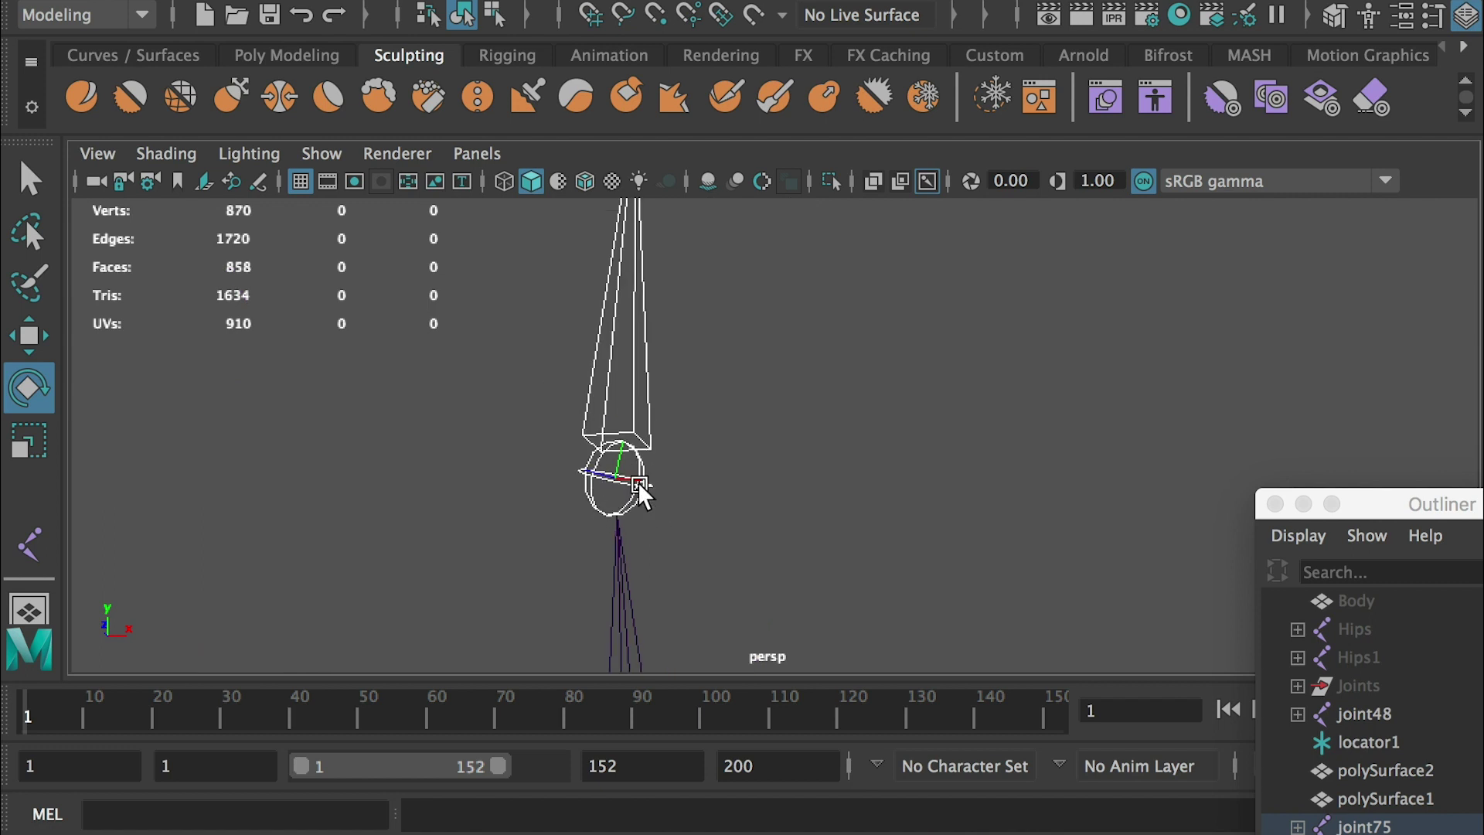
alt+middle_drag(711, 313, 721, 550)
scroll(536, 443, up, 3)
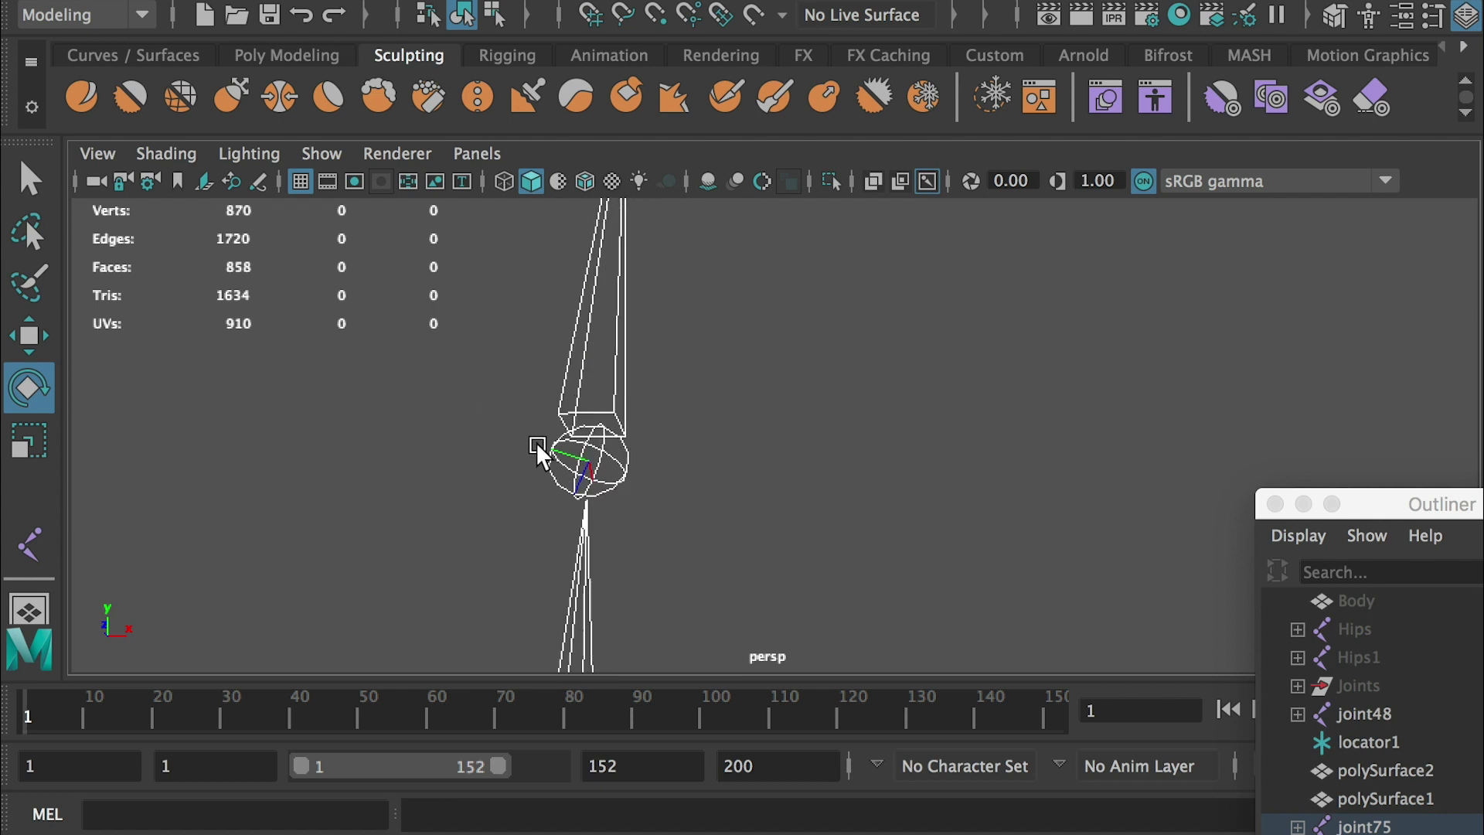
alt+drag(537, 468, 526, 512)
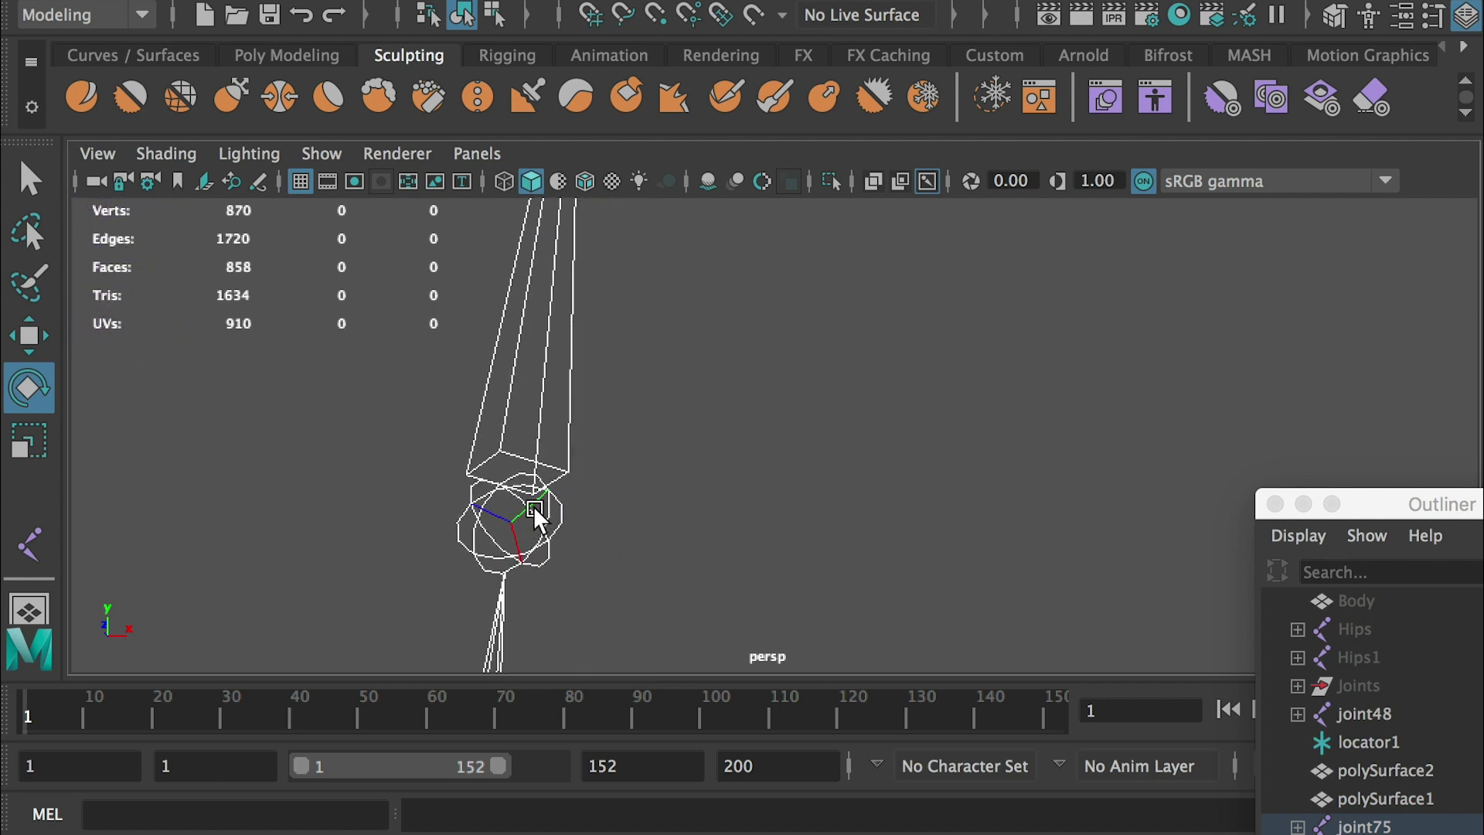
alt+drag(995, 392, 490, 580)
alt+drag(517, 383, 533, 433)
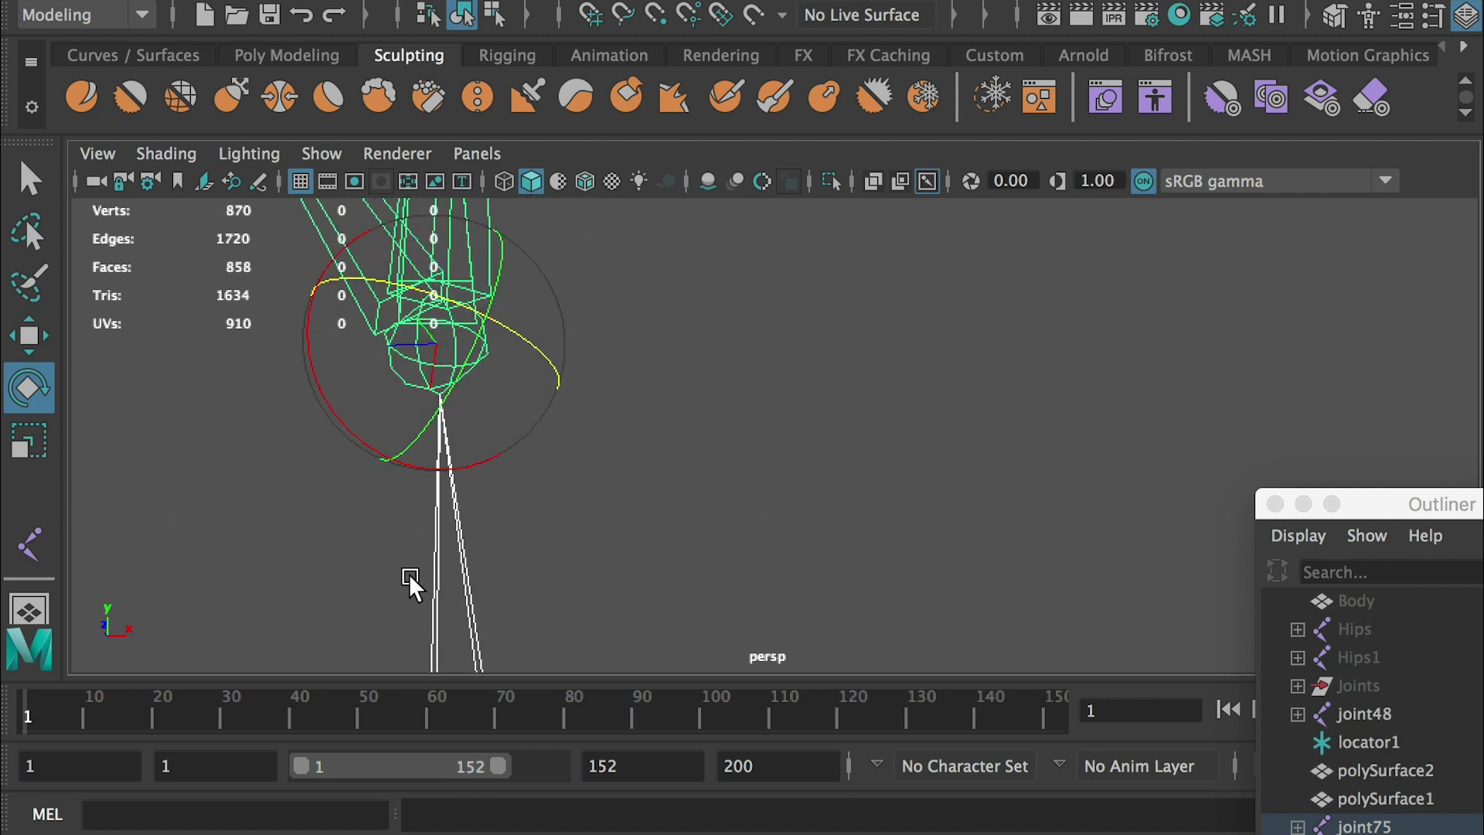
alt+drag(644, 589, 711, 425)
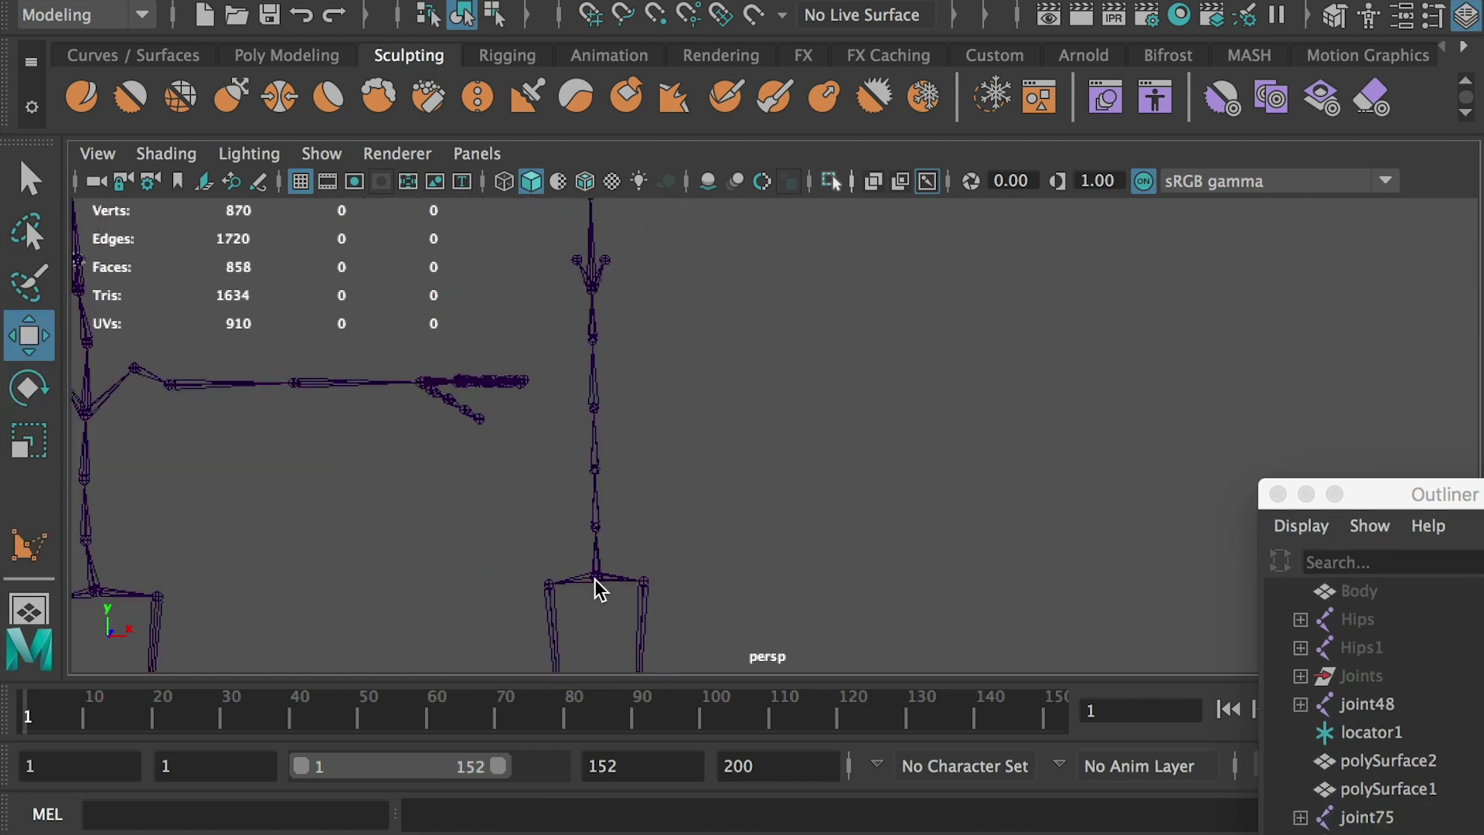
Step: Select the second skeleton's whole hierarchy from the hip joint and show all local axes through the Orient Joint options
click(597, 577)
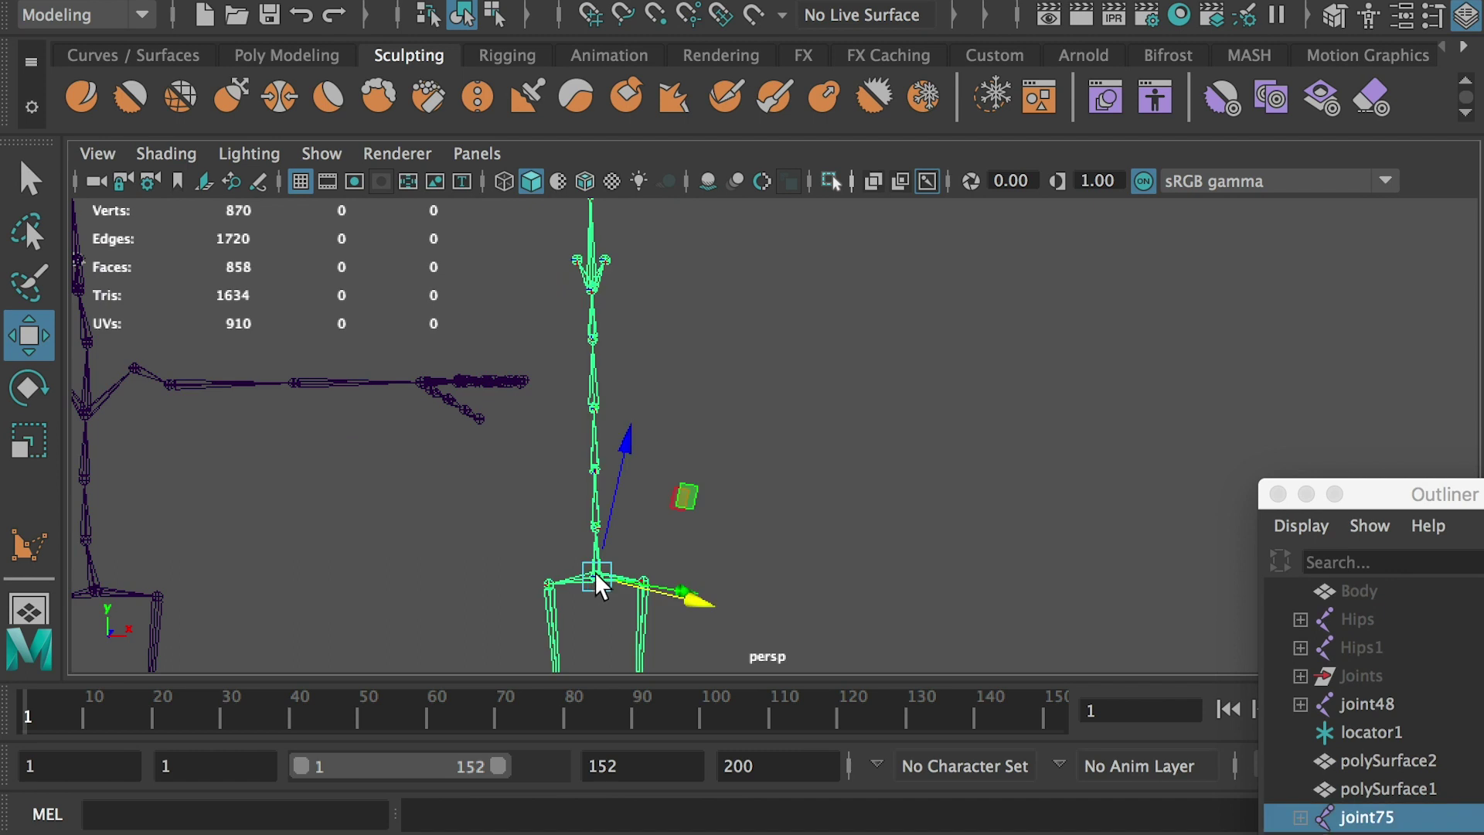
right_click(575, 592)
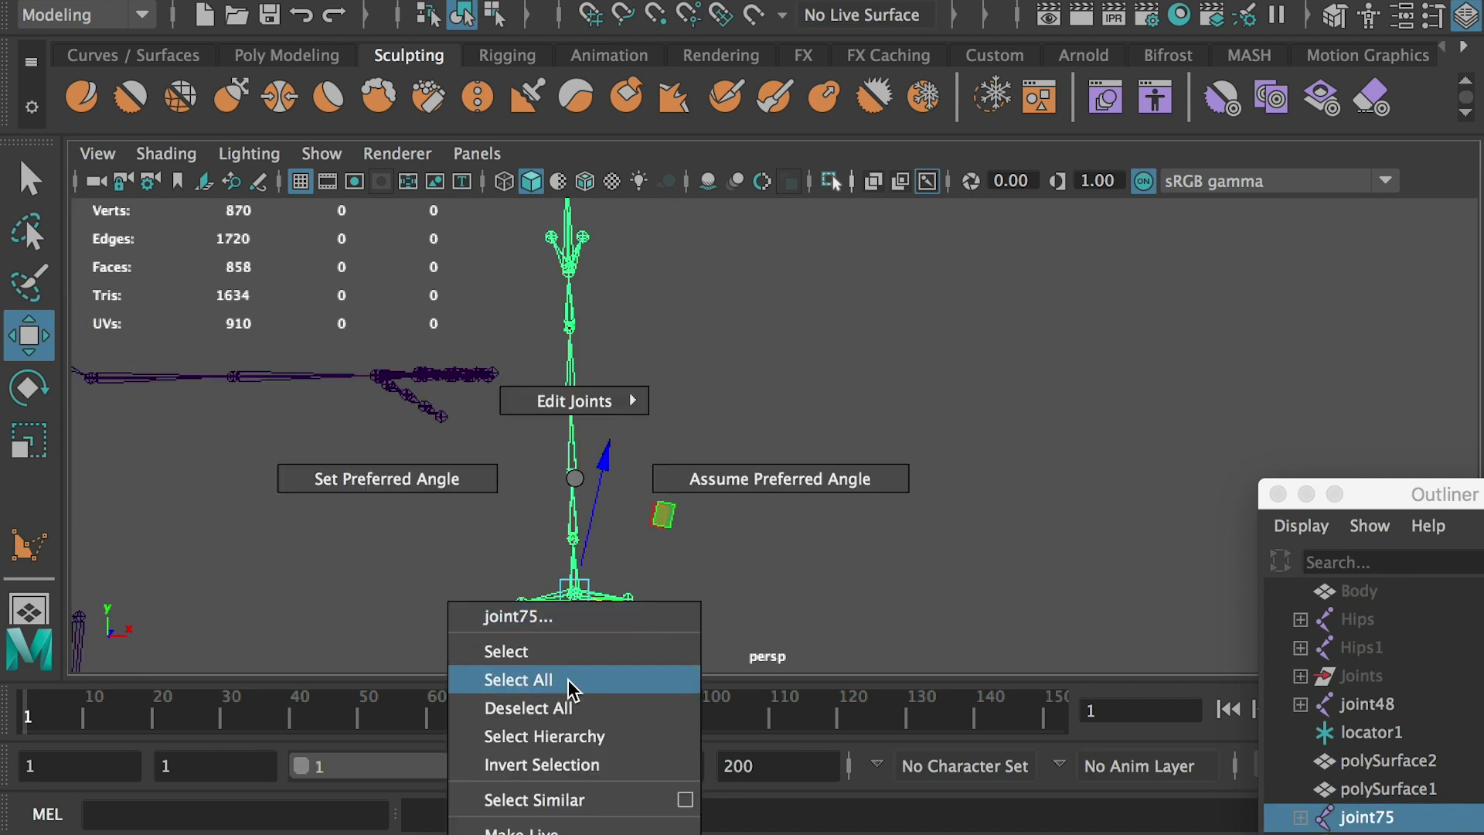
click(560, 734)
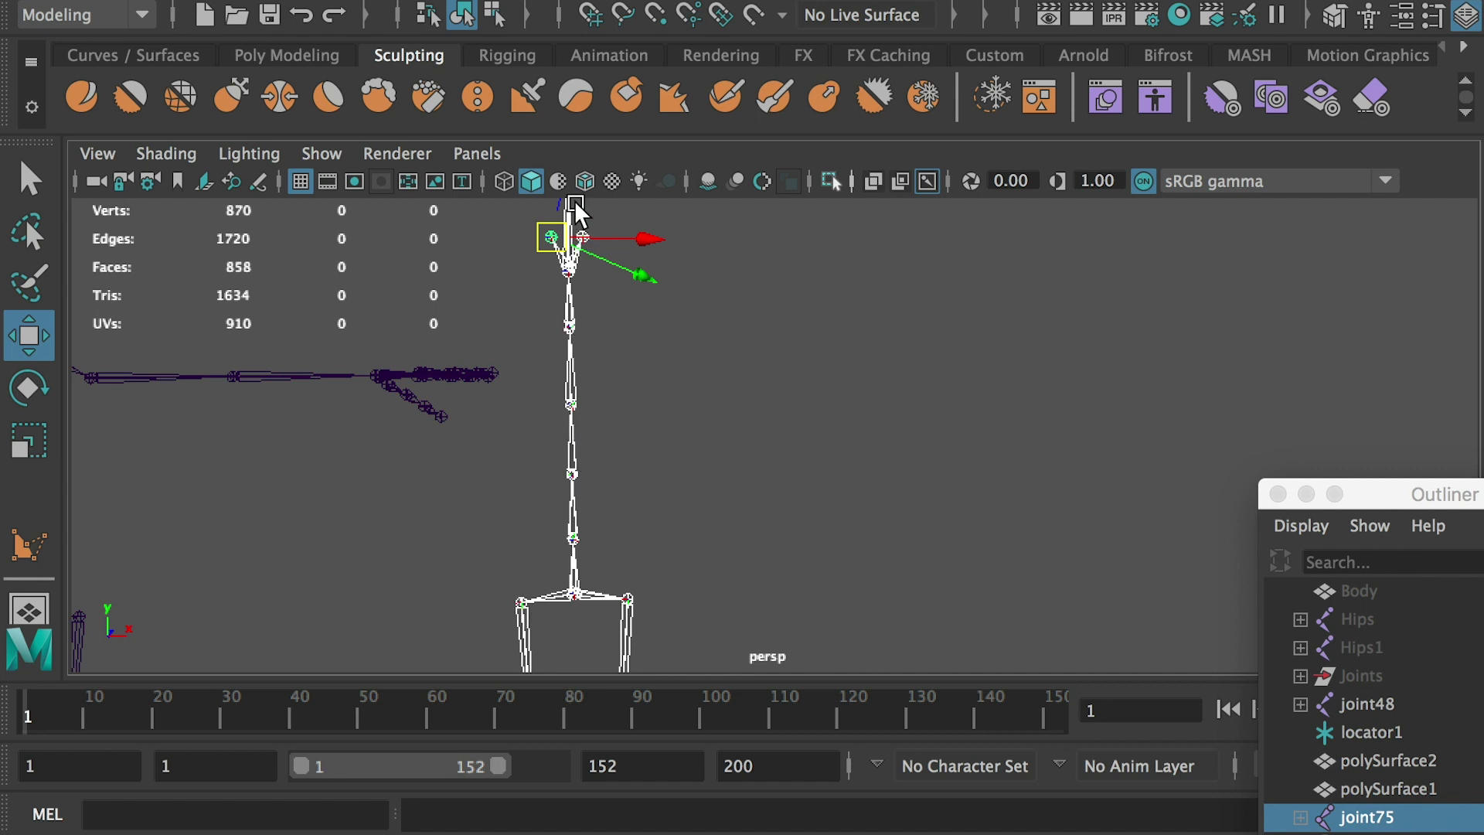
alt+middle_drag(648, 586, 646, 521)
click(76, 11)
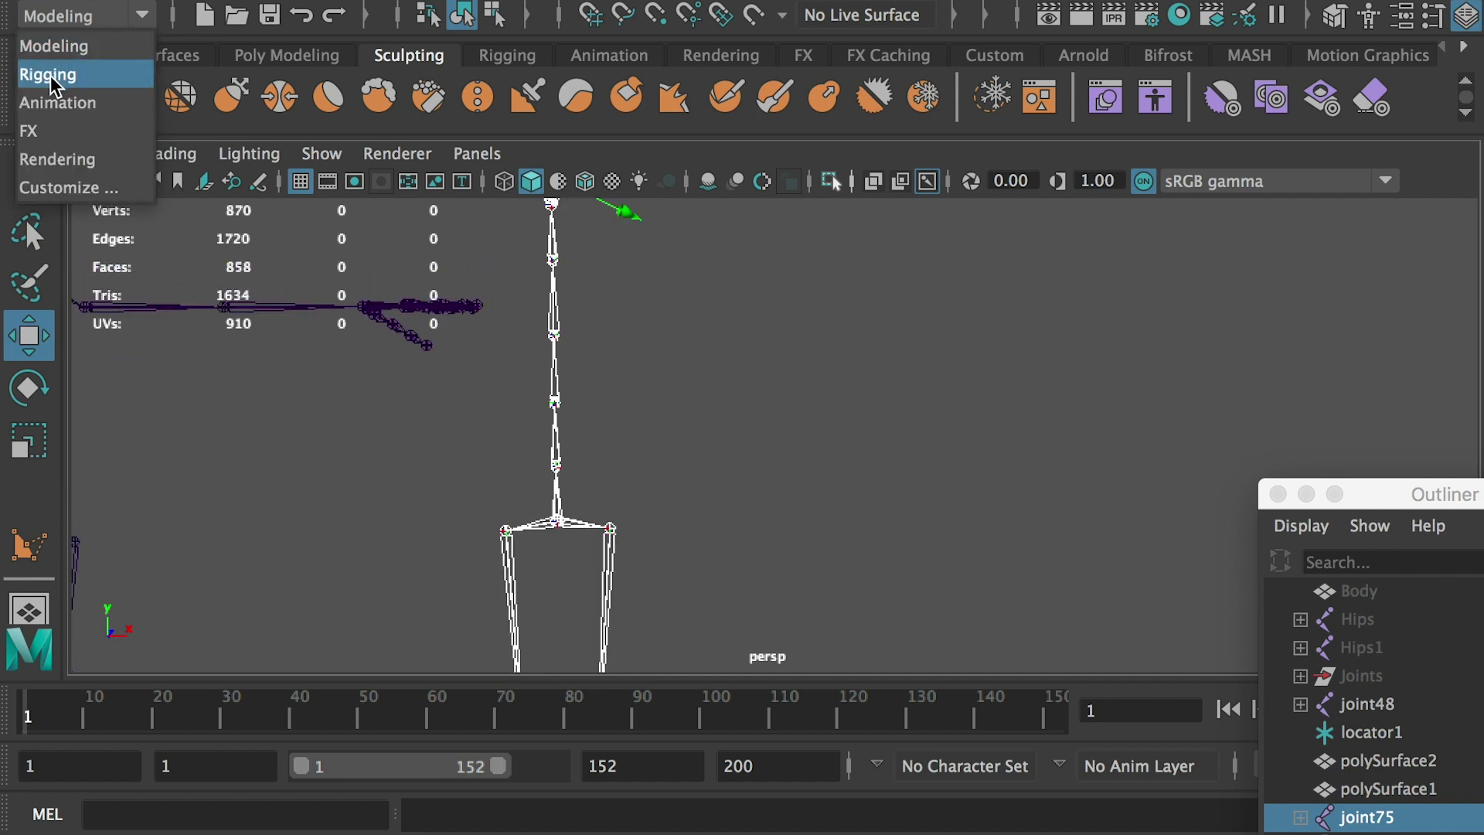
click(49, 76)
click(517, 9)
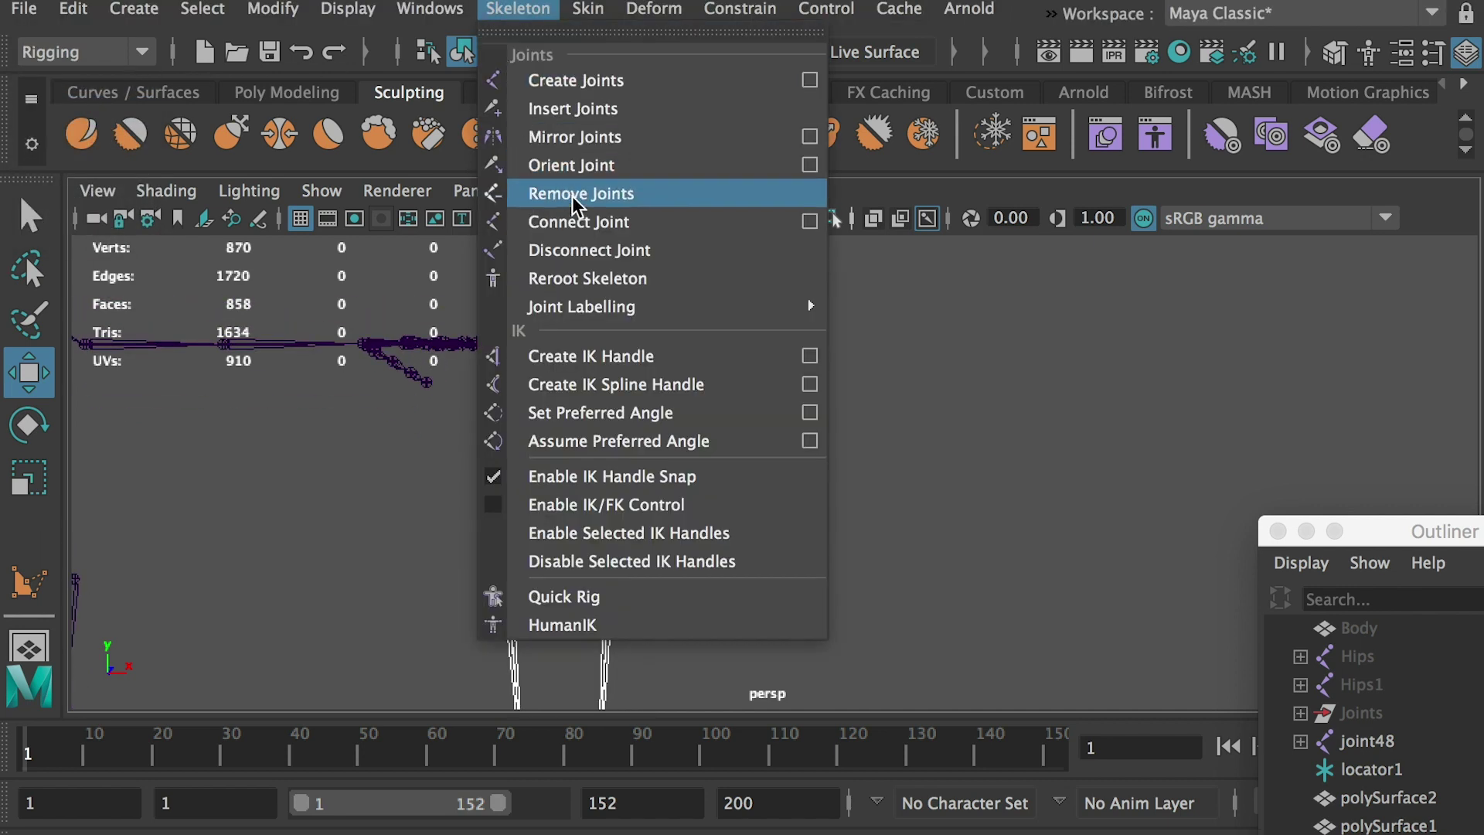
click(807, 165)
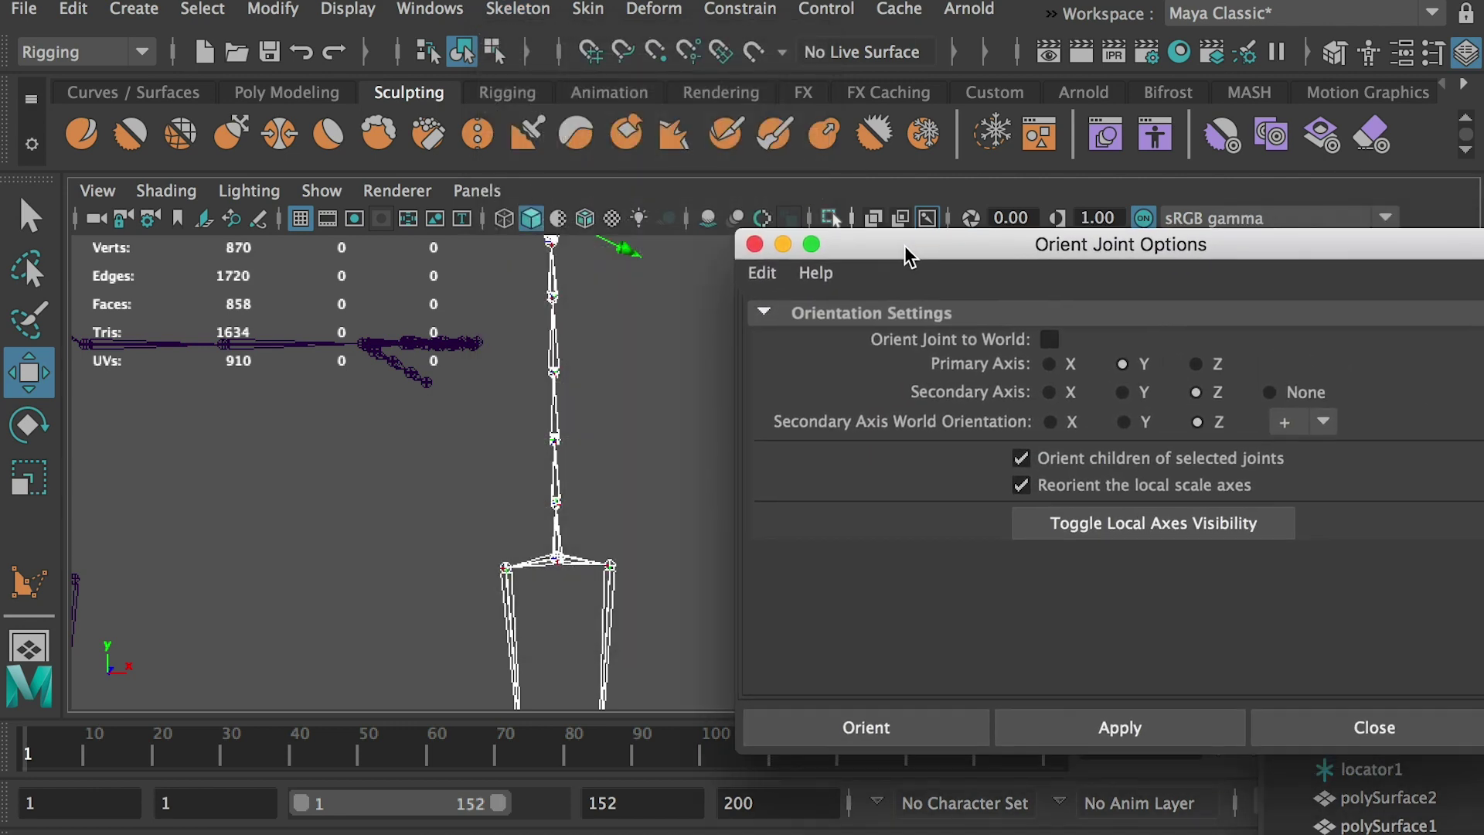
drag(909, 259, 868, 255)
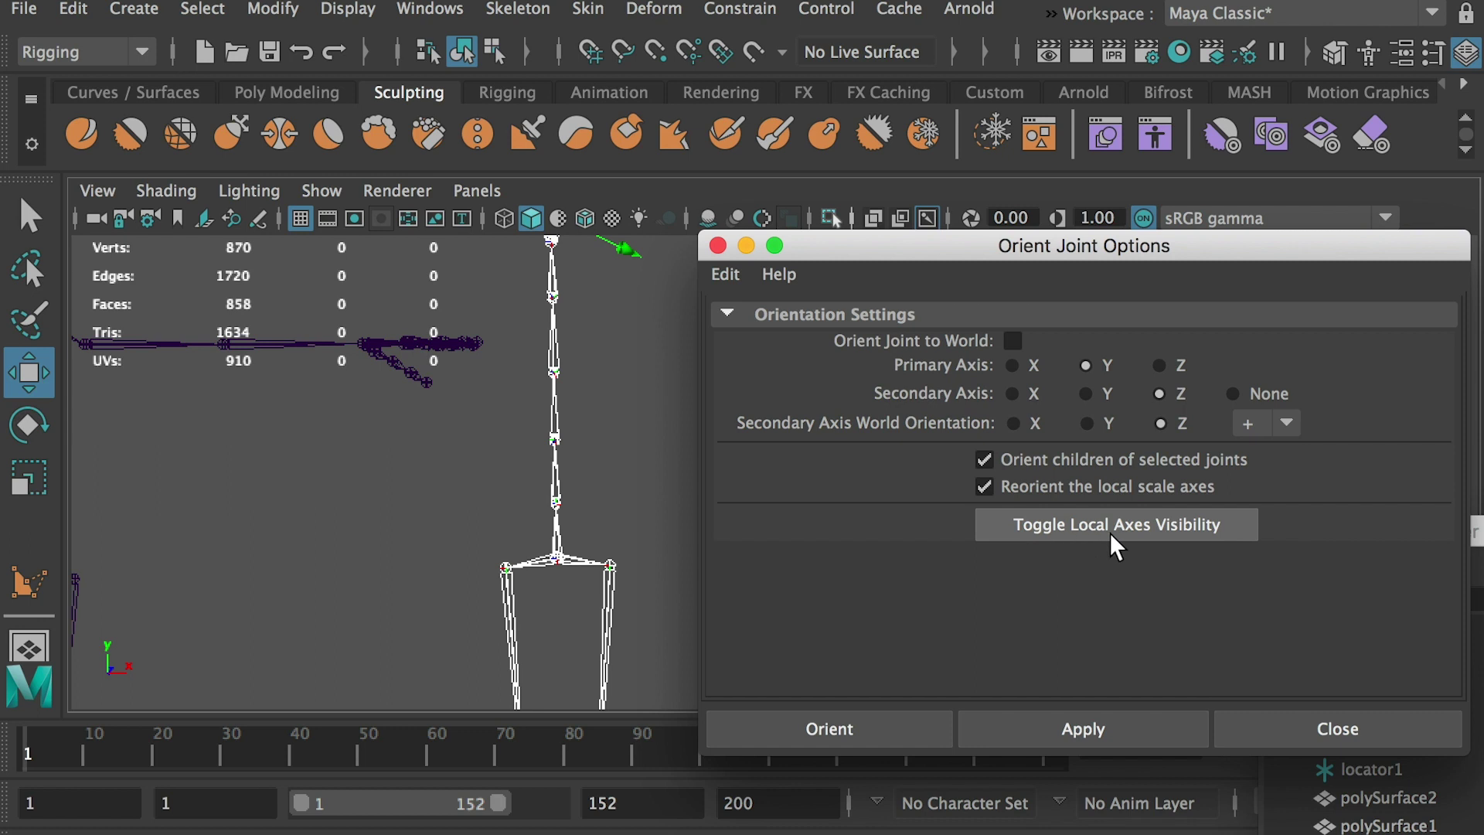
click(1175, 537)
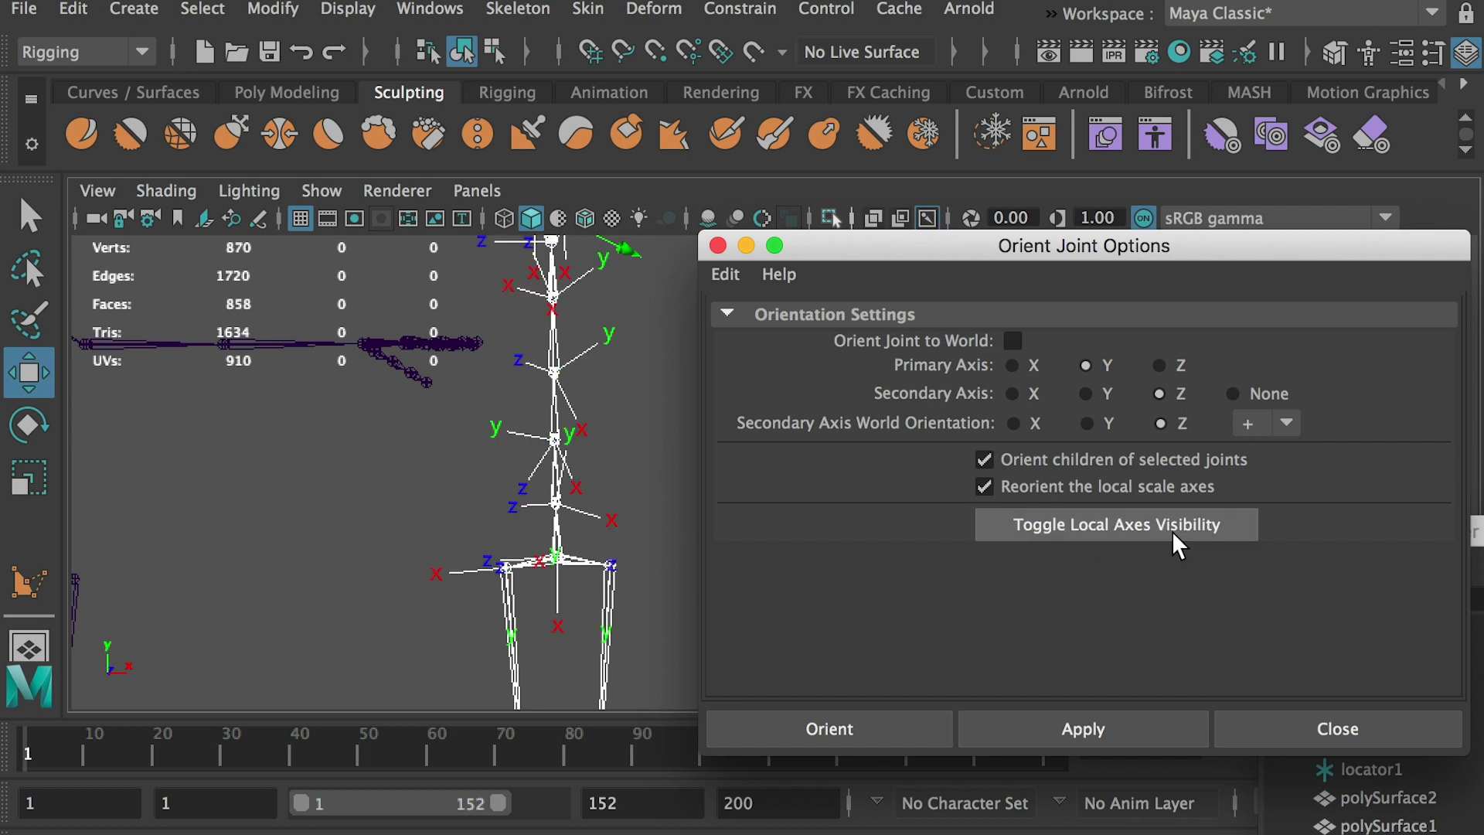
drag(913, 245, 1312, 293)
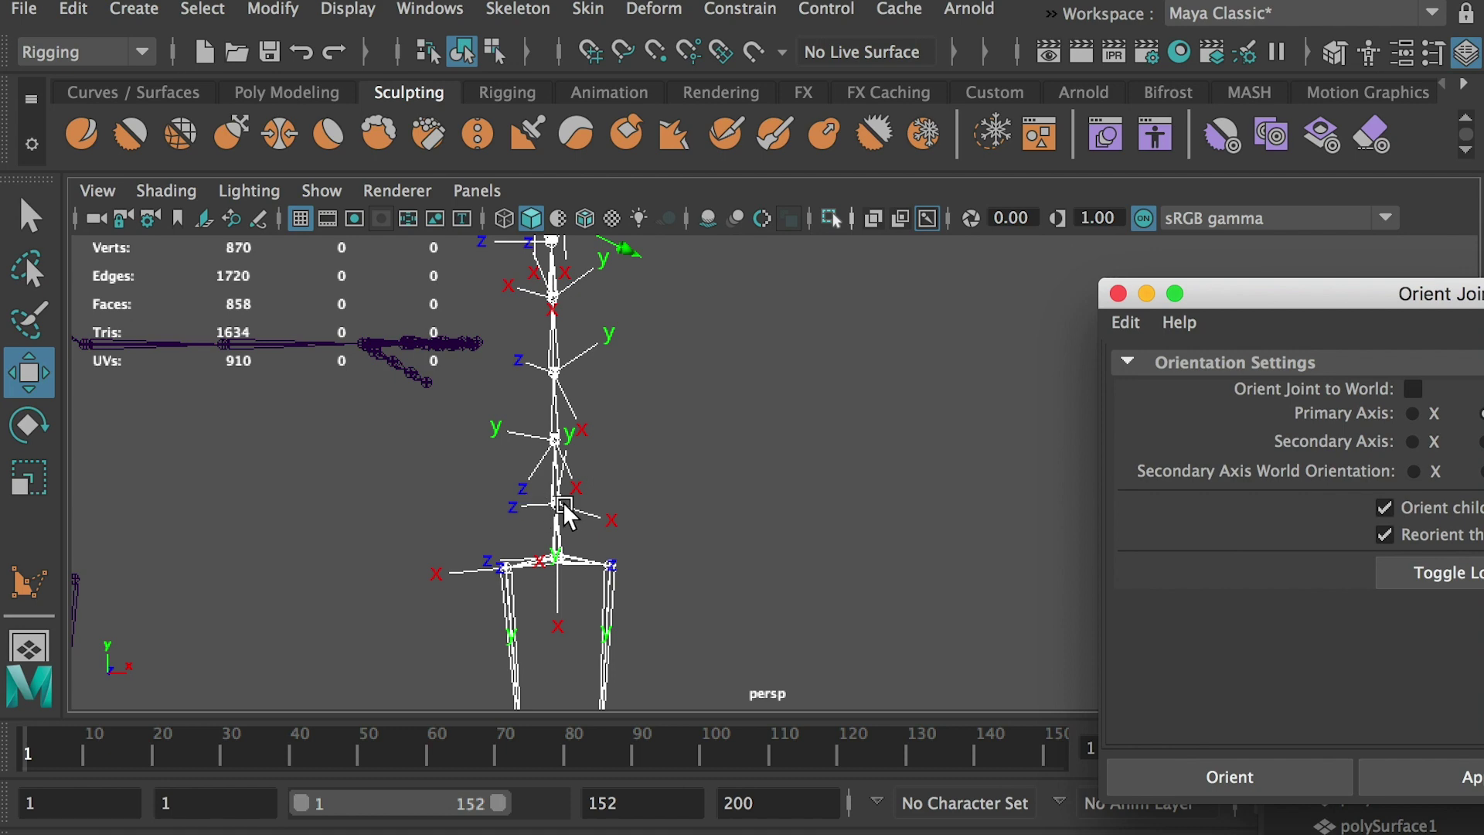
Step: Check the rotate values of the two lowest spine joints and try orienting the upper one with Y primary and Z secondary axes
alt+drag(536, 497, 629, 580)
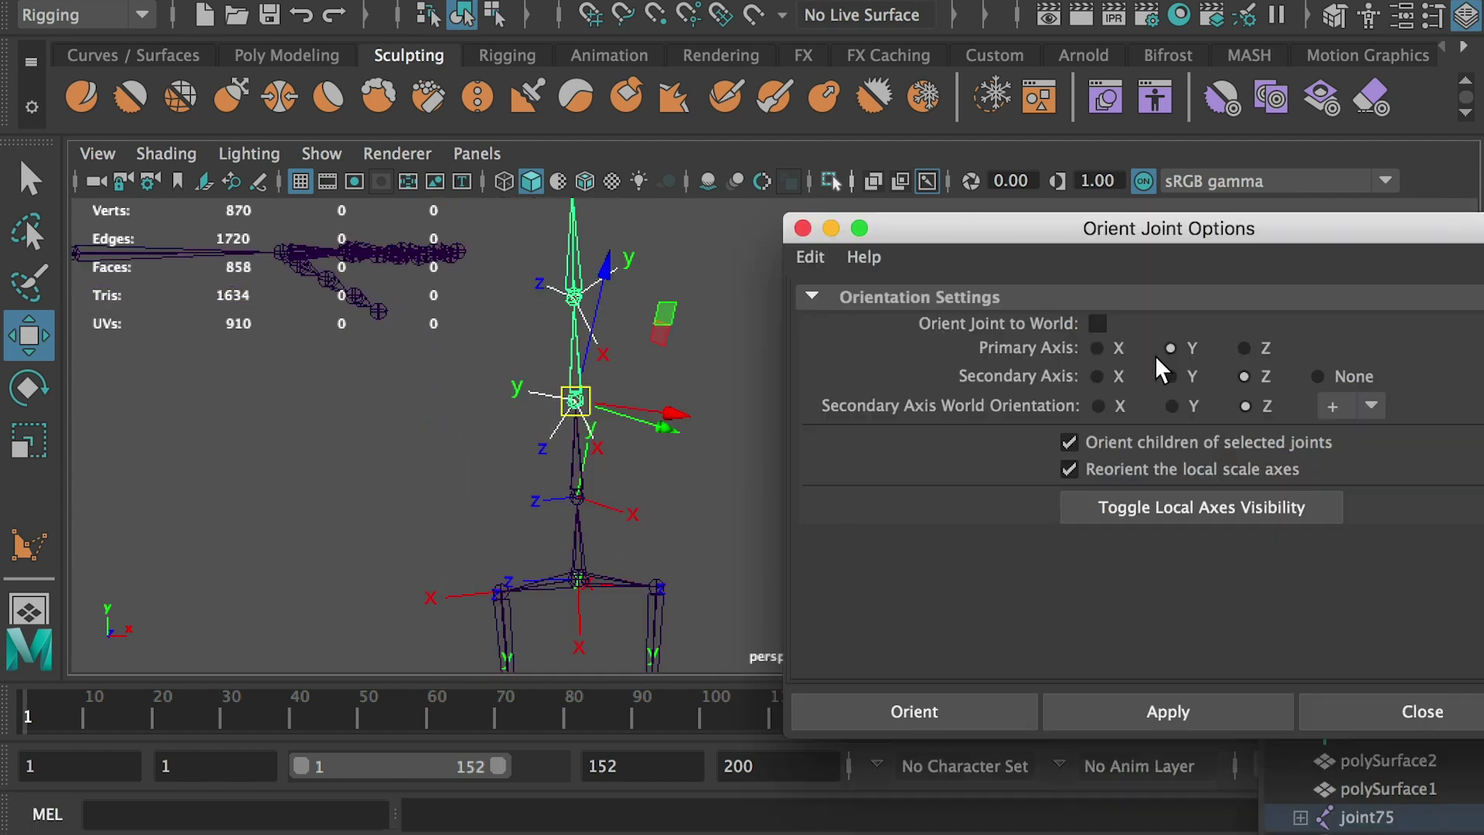
alt+drag(648, 345, 595, 386)
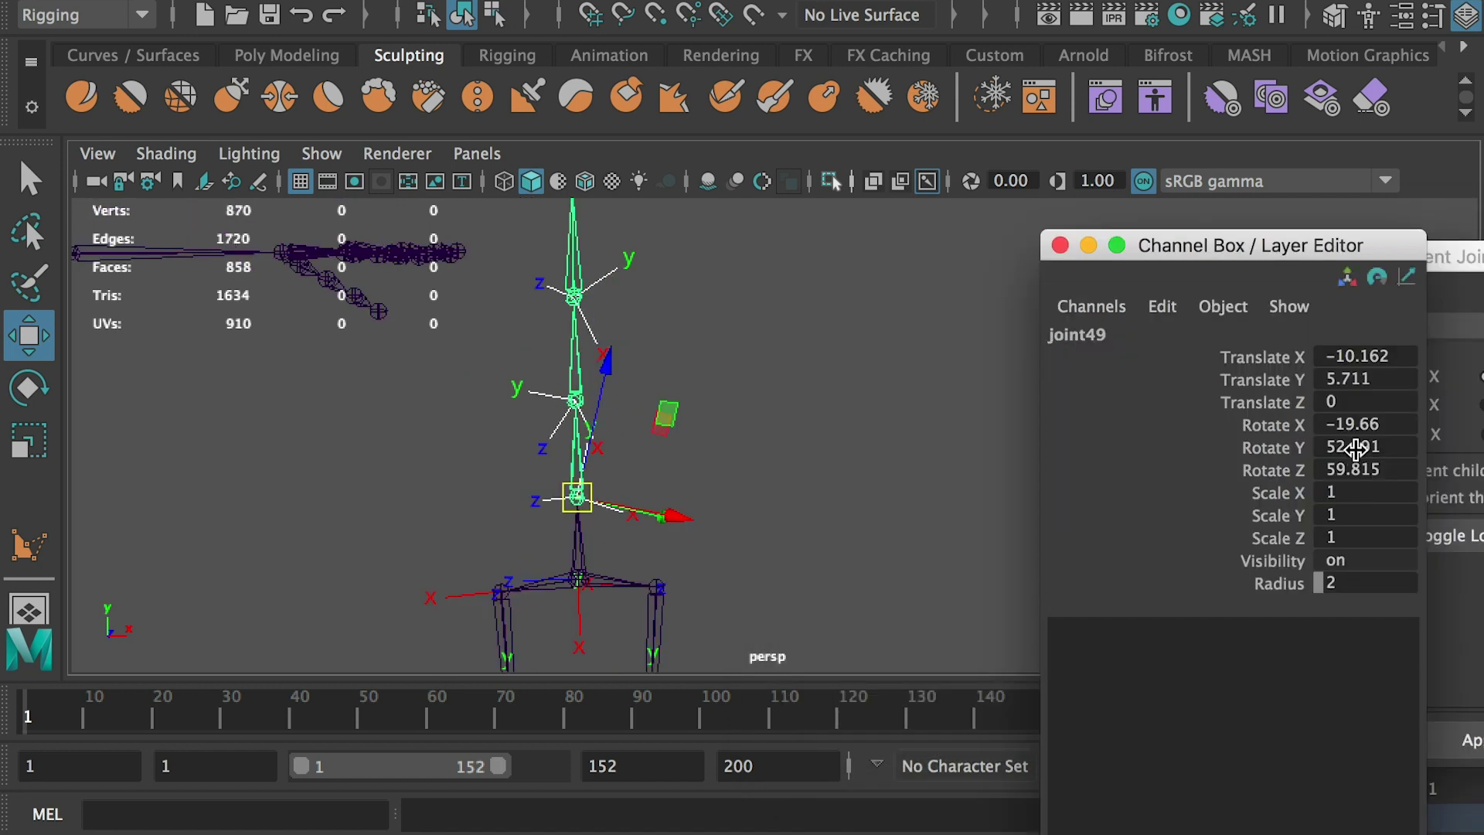
click(575, 400)
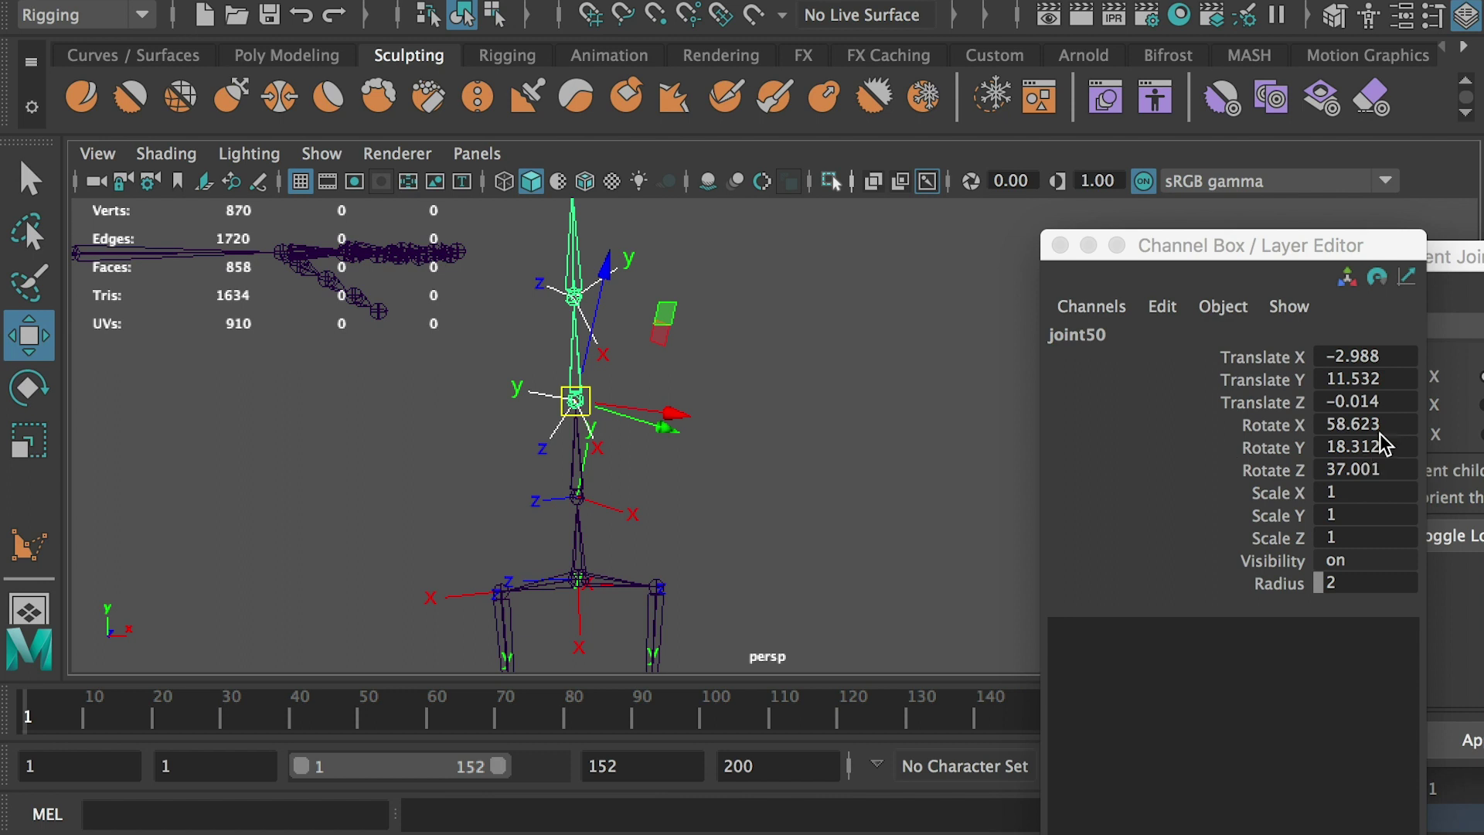
drag(1301, 247, 1483, 286)
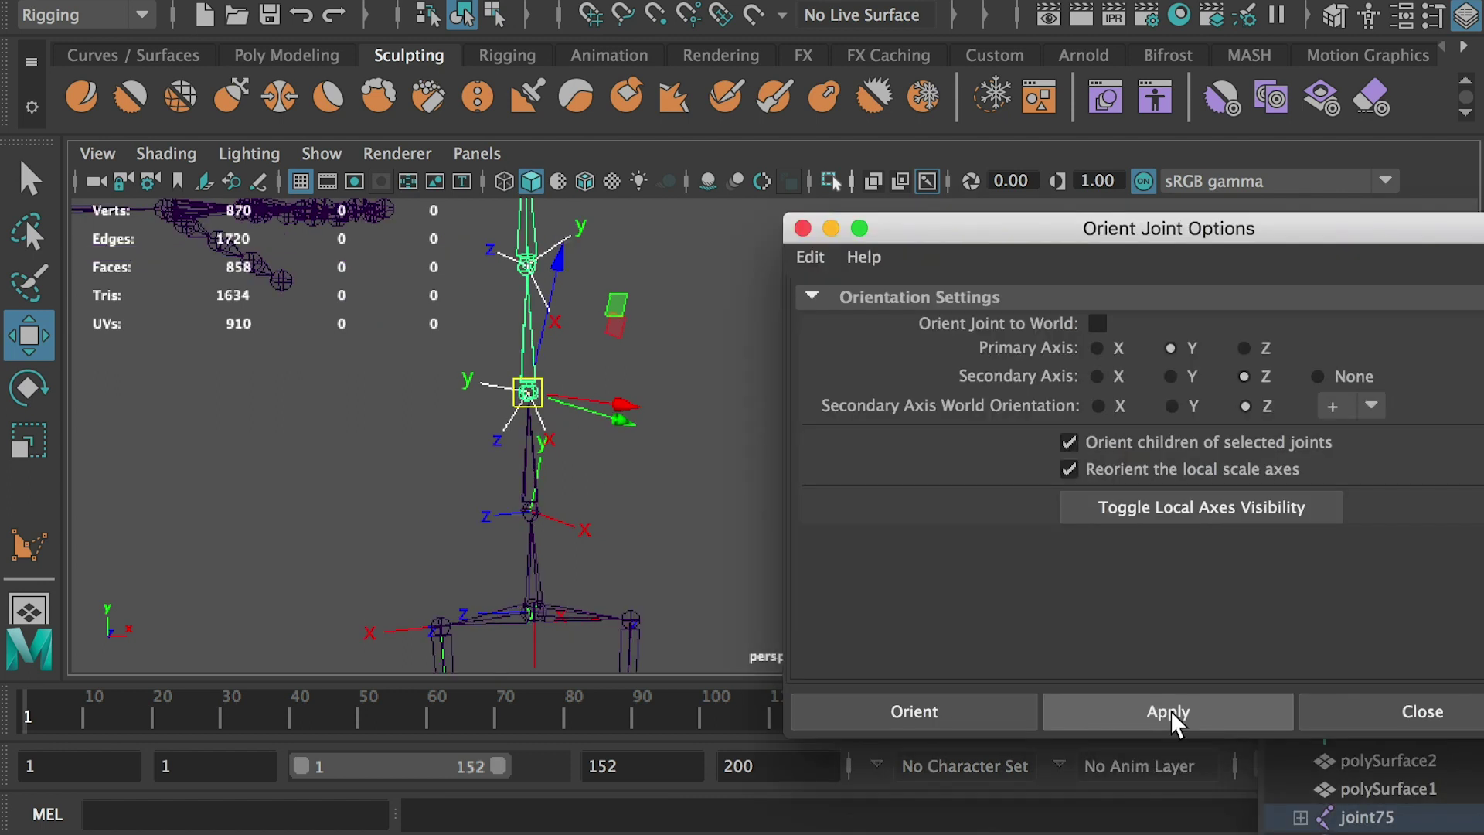
click(1169, 710)
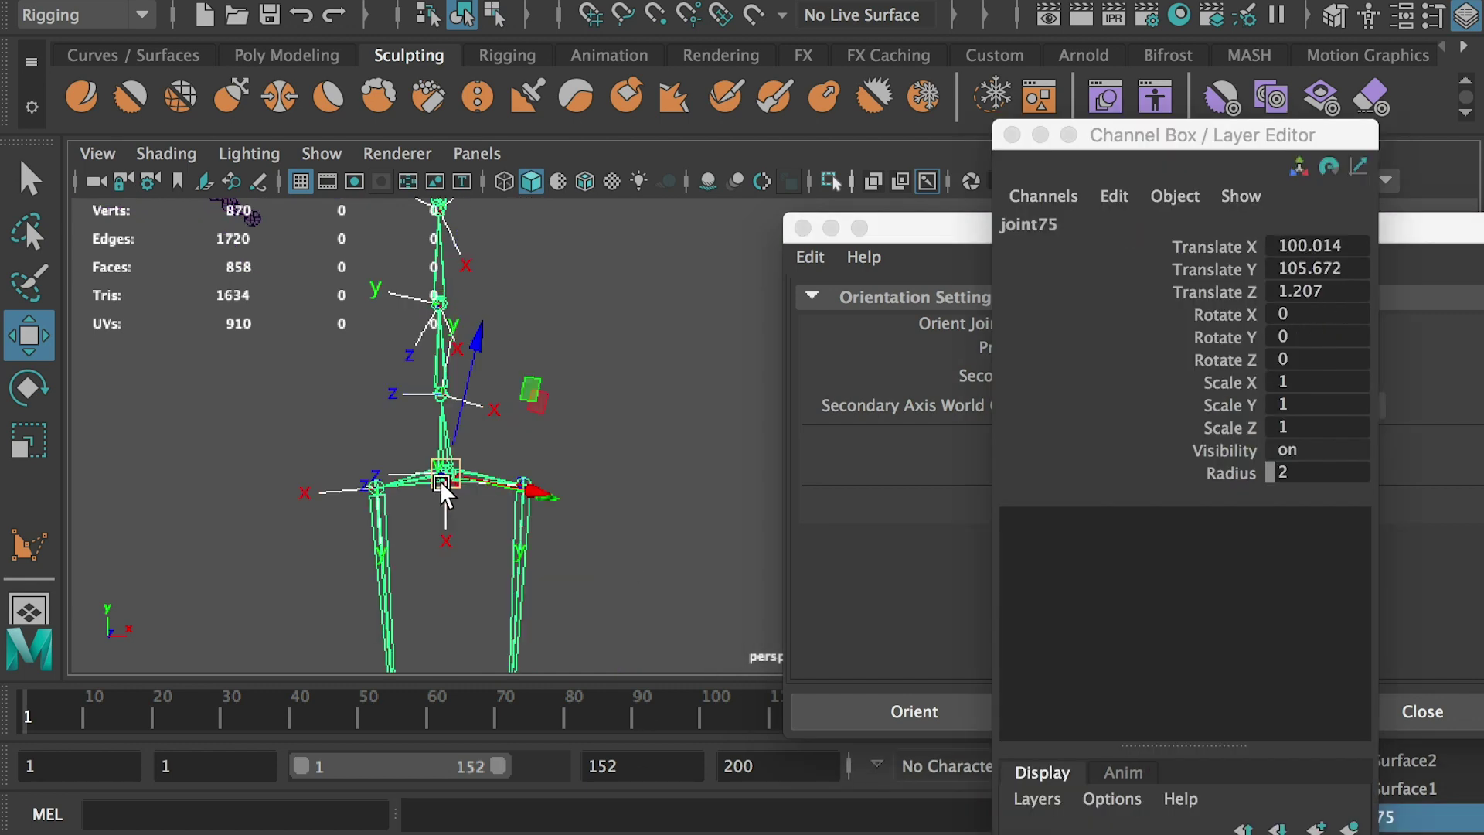
Step: Freeze transformations on the second skeleton's entire joint hierarchy and check the rotate values of its spine joints
right_drag(442, 470, 437, 730)
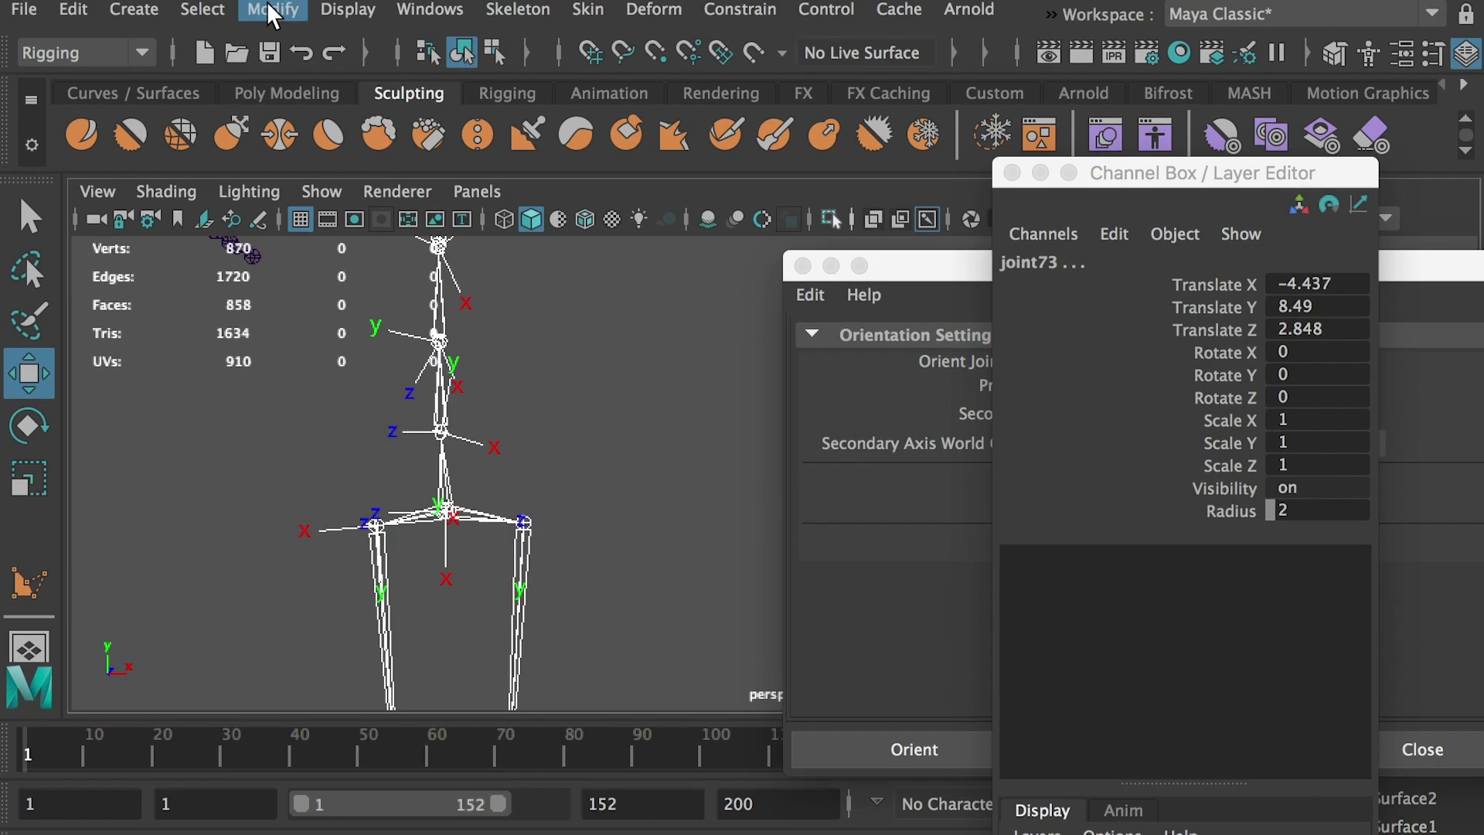
click(273, 9)
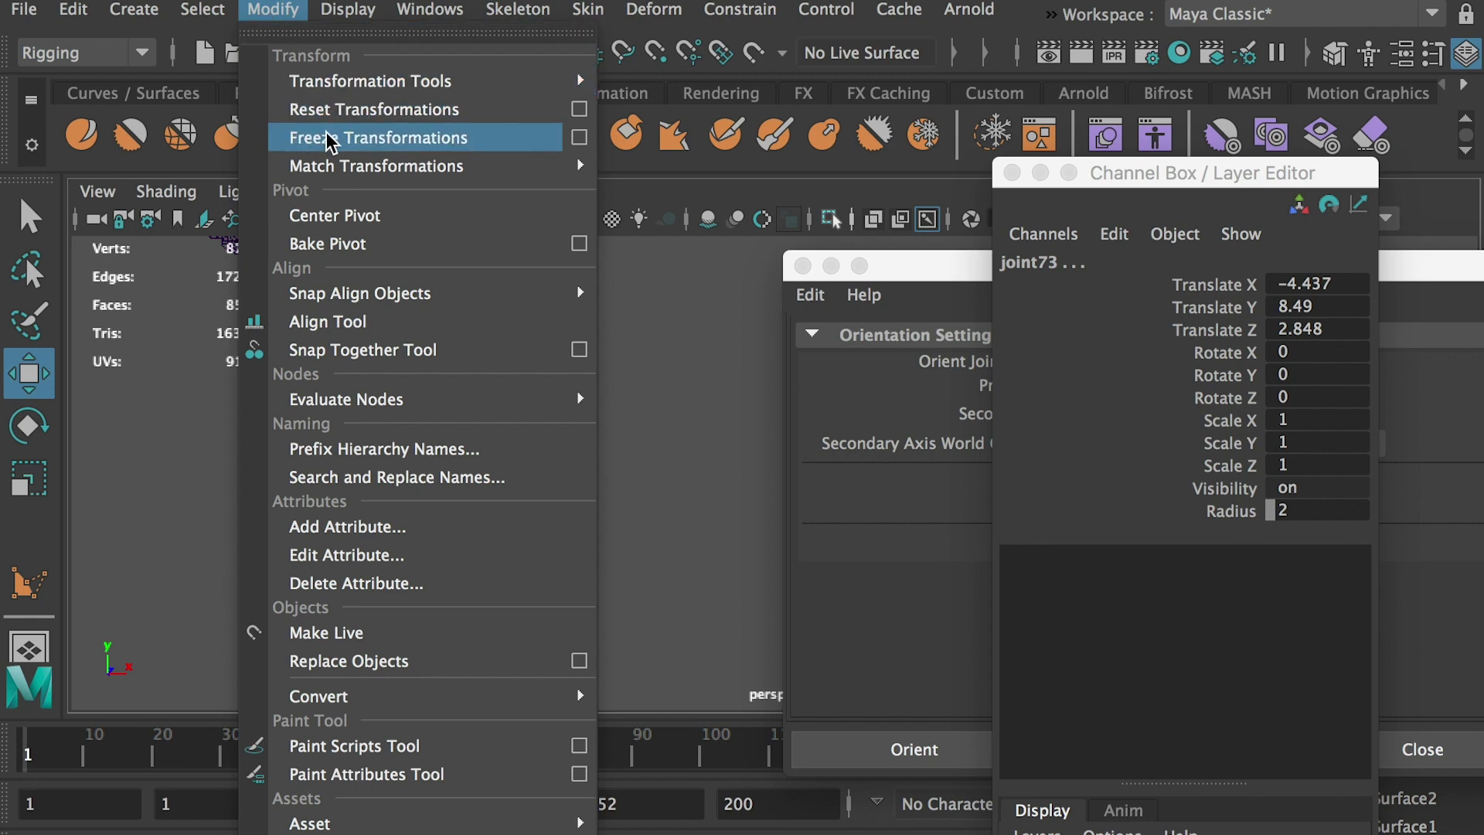
click(374, 138)
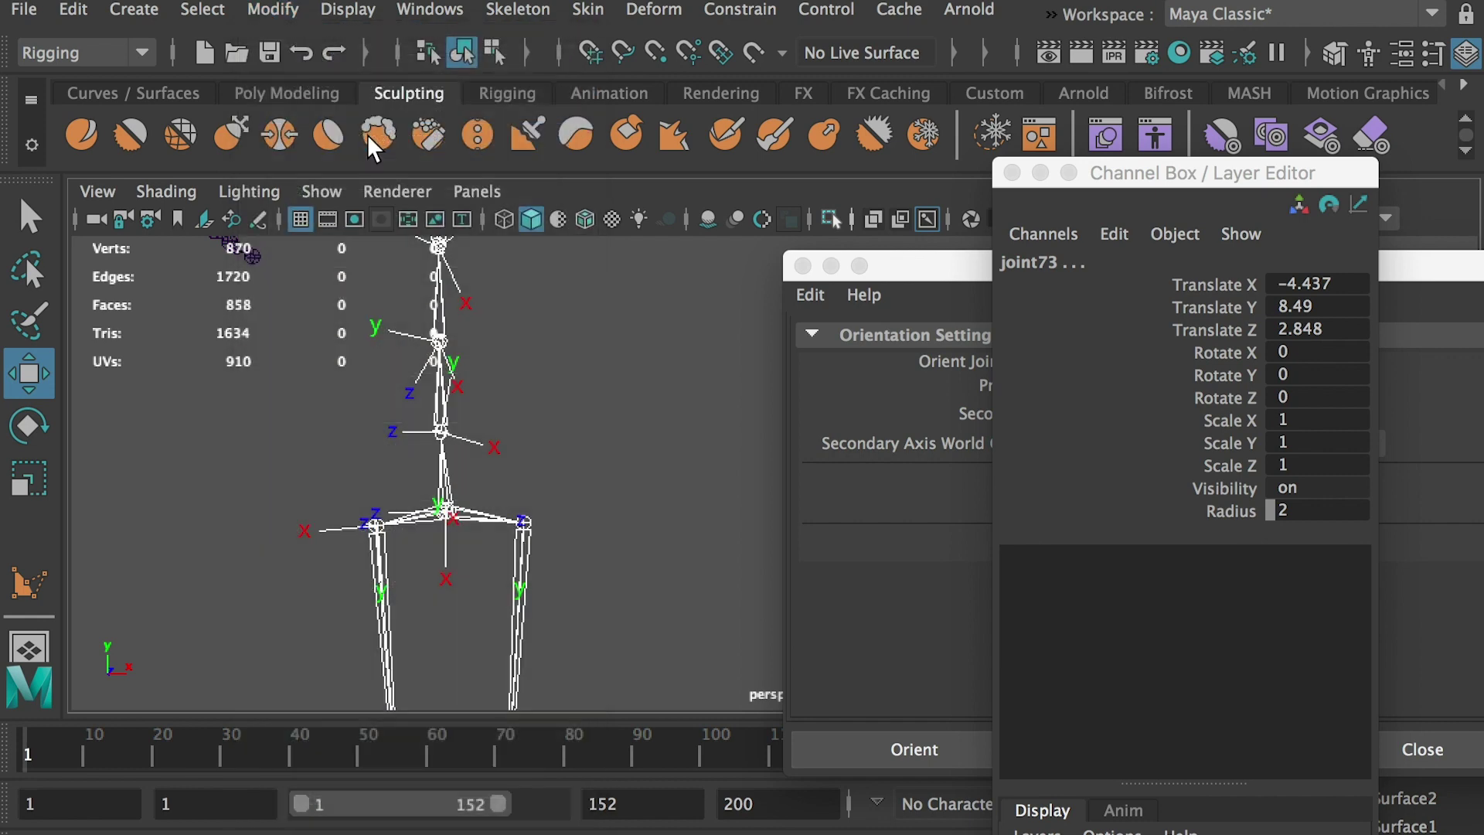
click(440, 430)
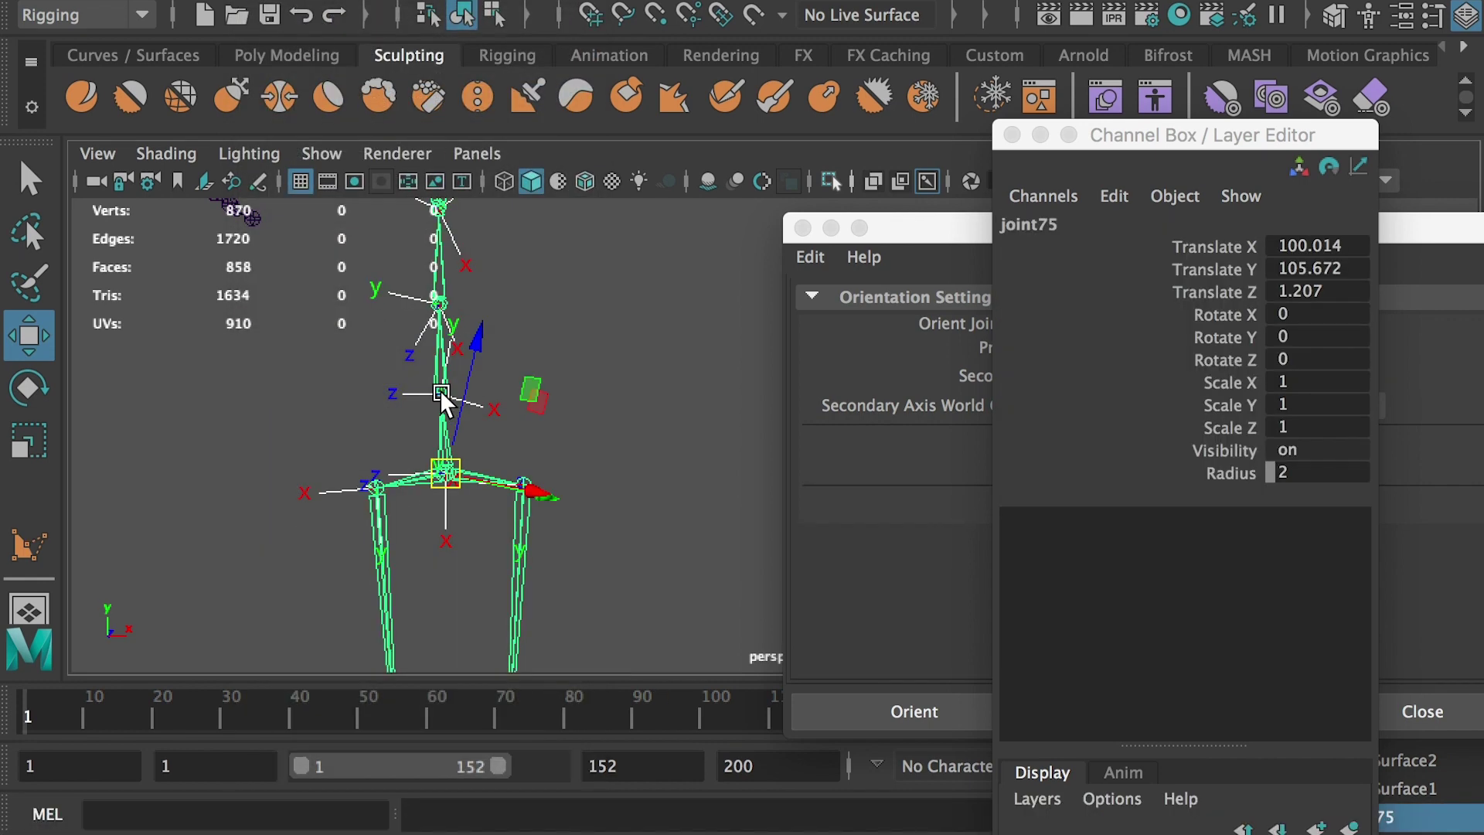
click(441, 394)
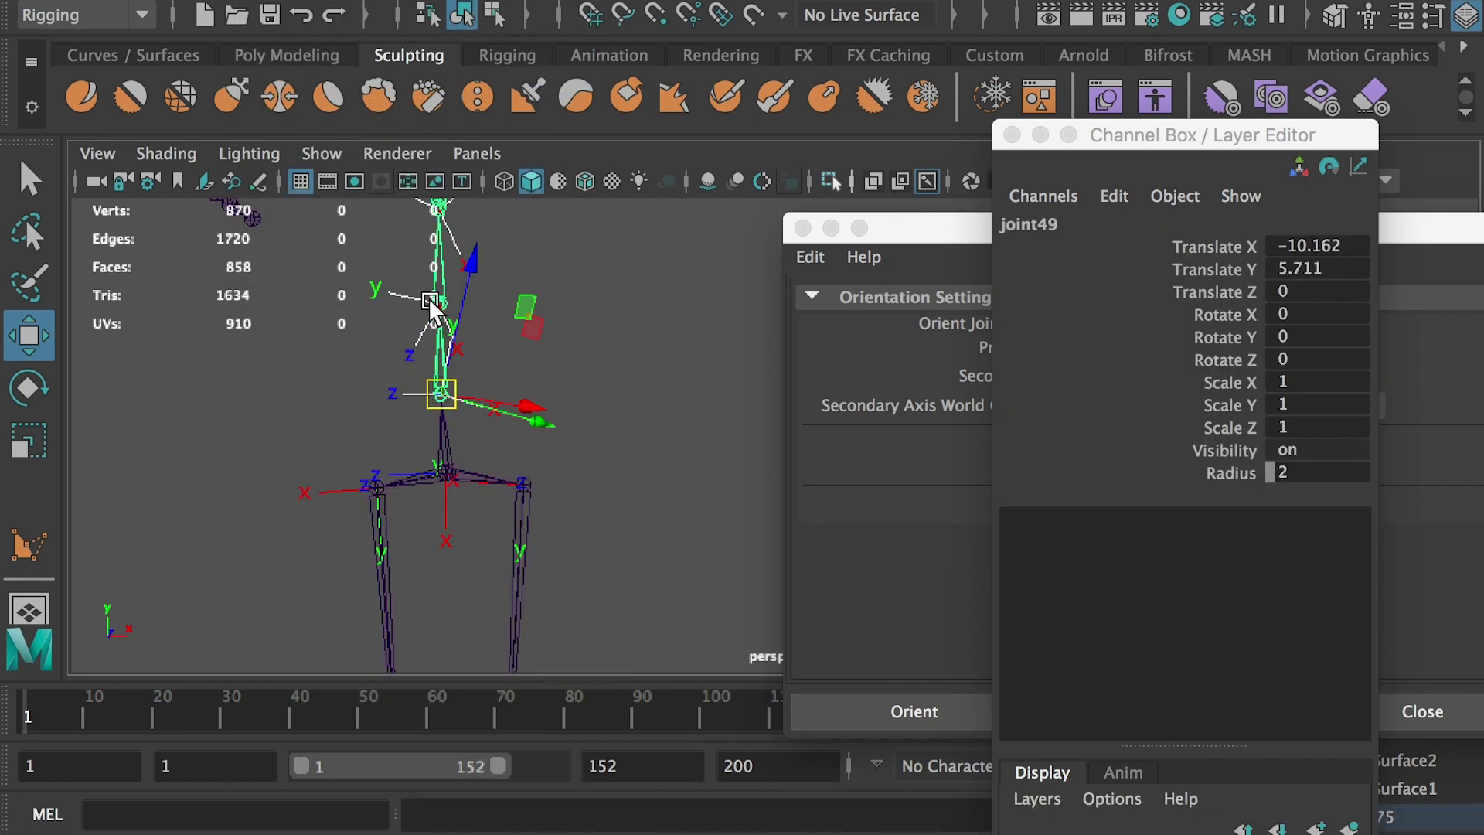
click(435, 302)
click(438, 211)
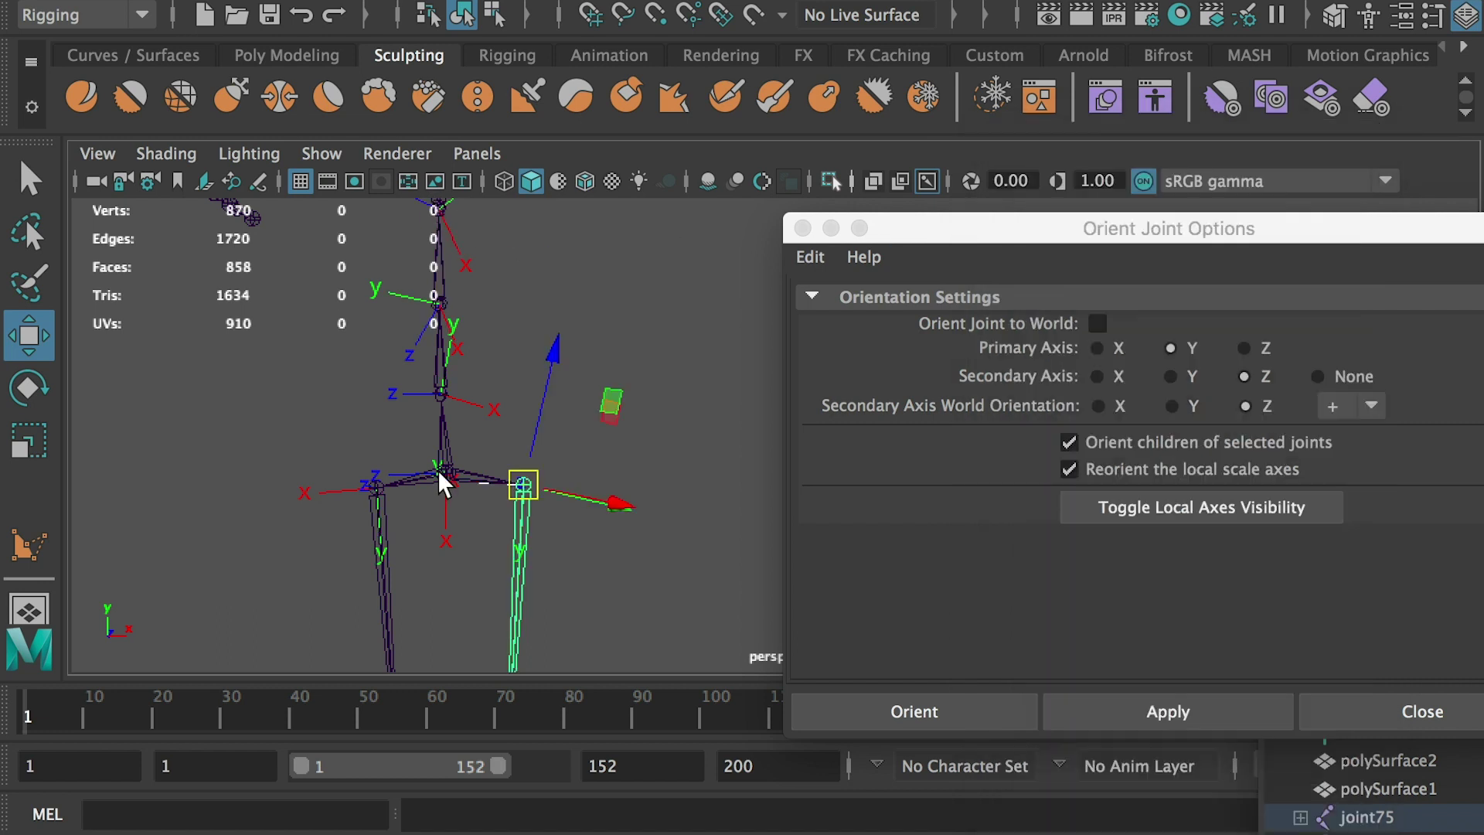
Step: Orient the second skeleton's hip joint and its children with primary axis Y, secondary axis Z and world orientation +Z, and inspect the spine axes
click(438, 474)
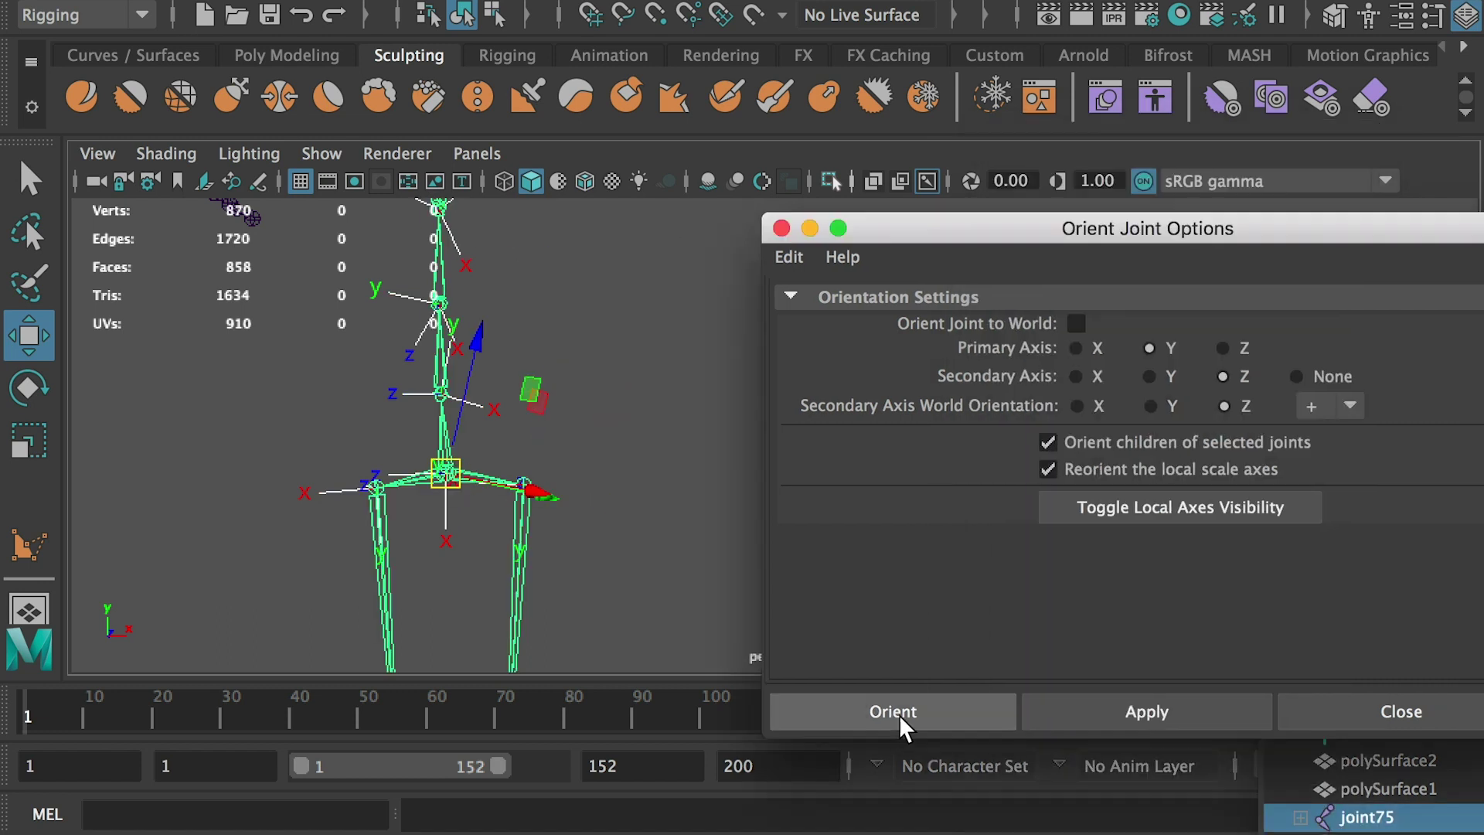
click(1130, 711)
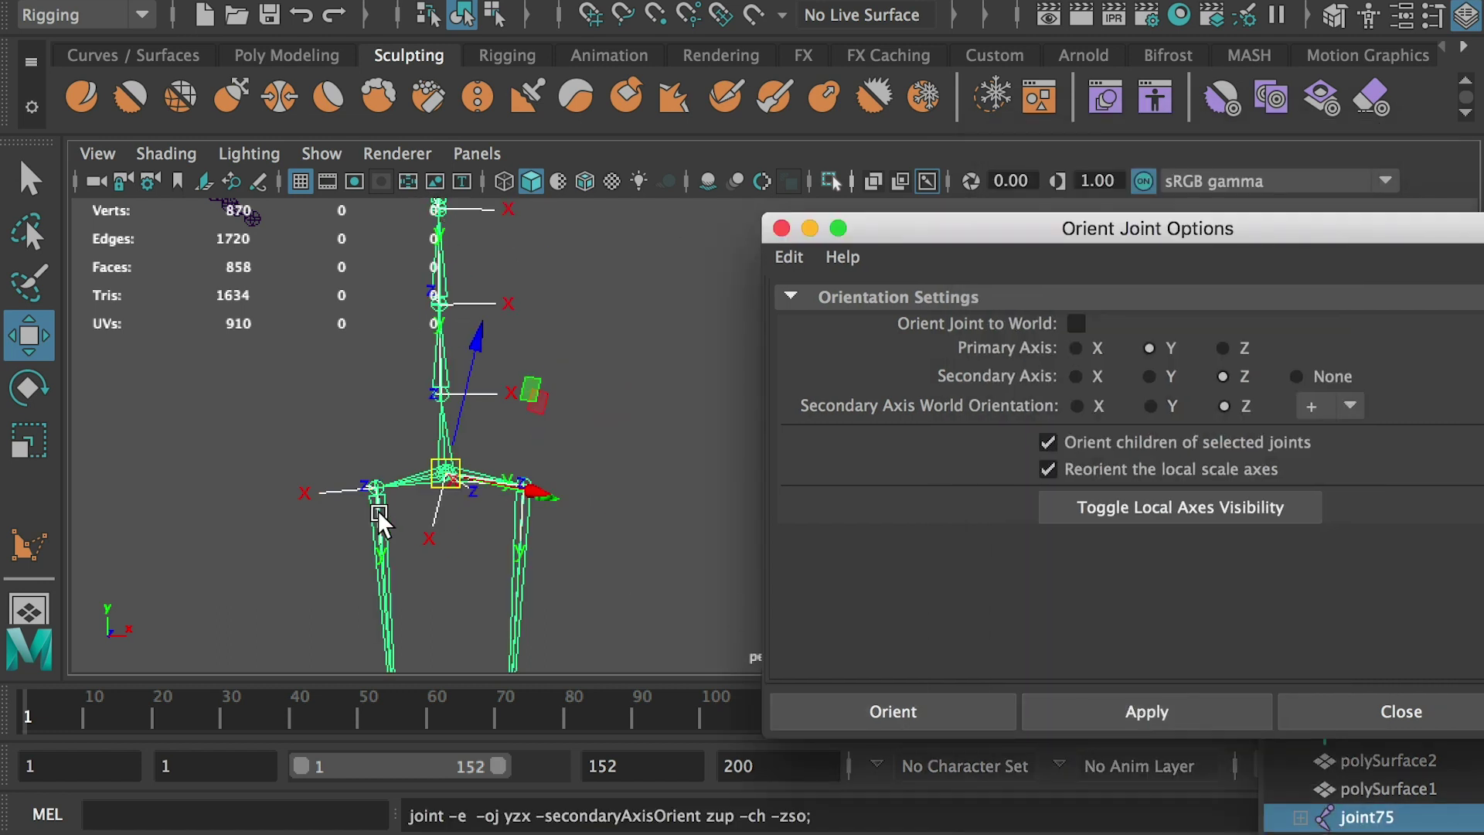
scroll(457, 442, up, 1)
alt+drag(458, 442, 426, 557)
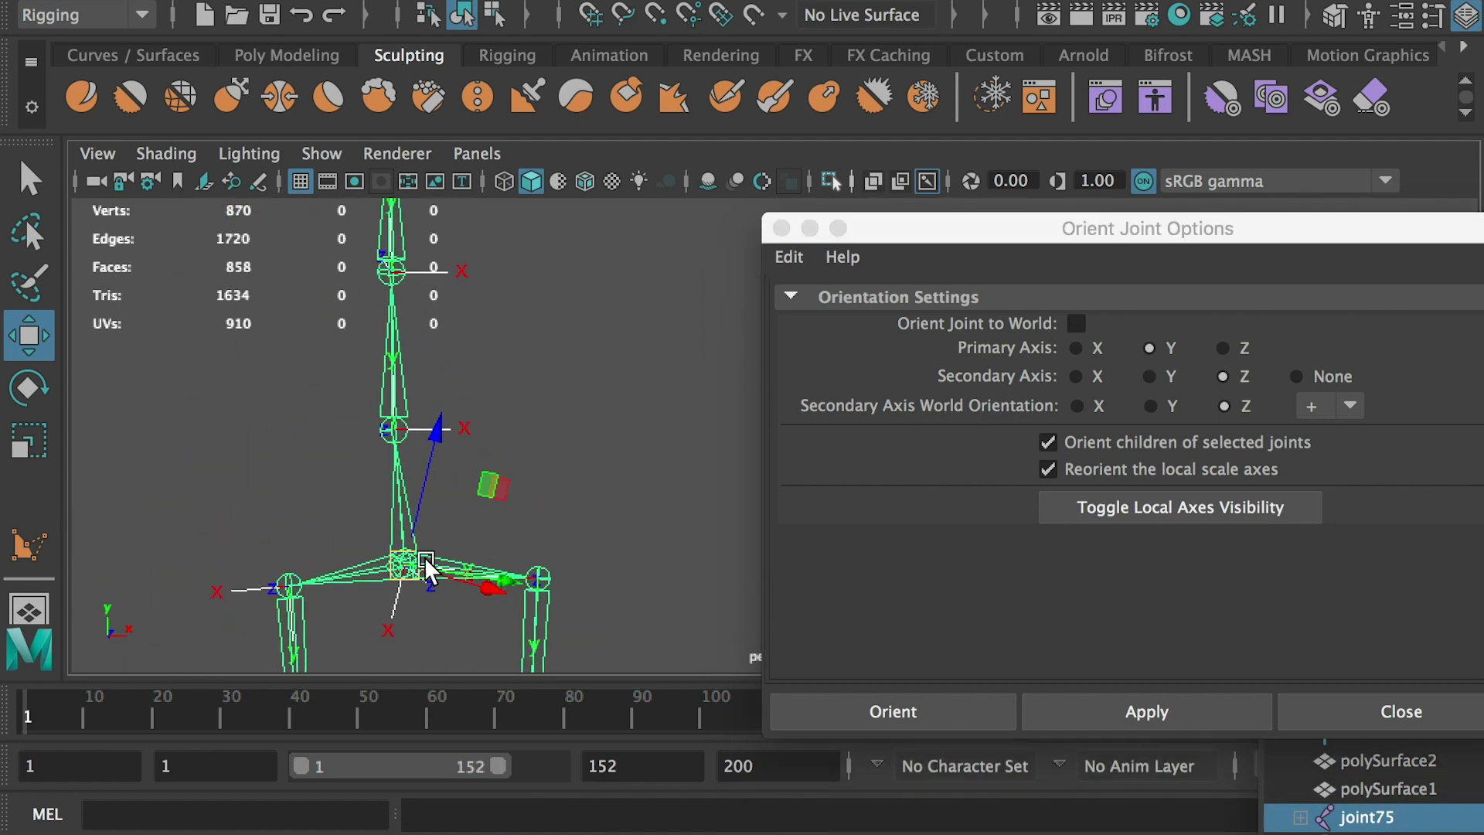
alt+middle_drag(387, 364, 410, 510)
alt+middle_drag(410, 245, 432, 368)
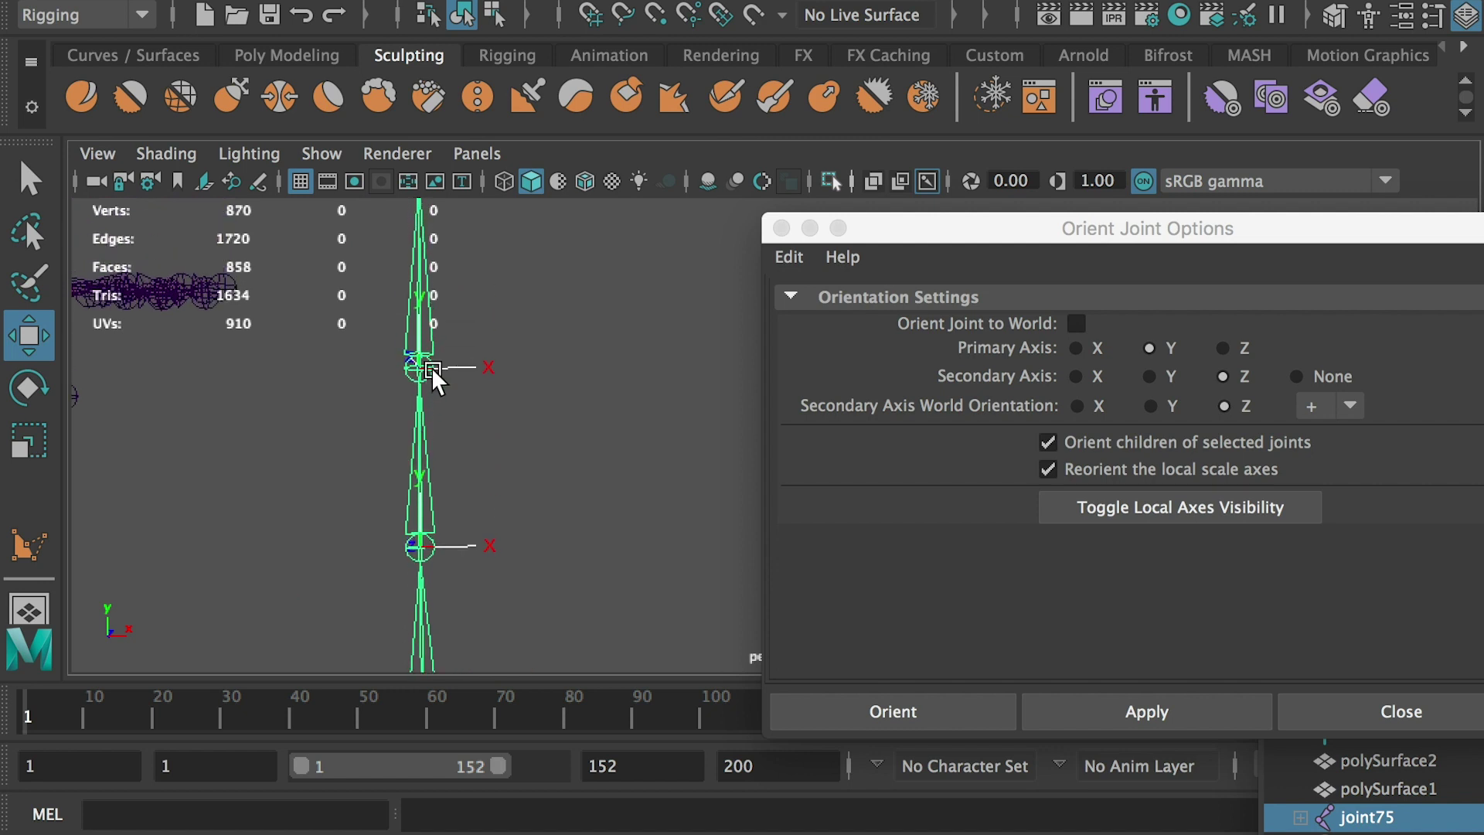
alt+drag(407, 303, 420, 326)
Step: Select the main skeleton's hip joint and check its rotate values
click(384, 427)
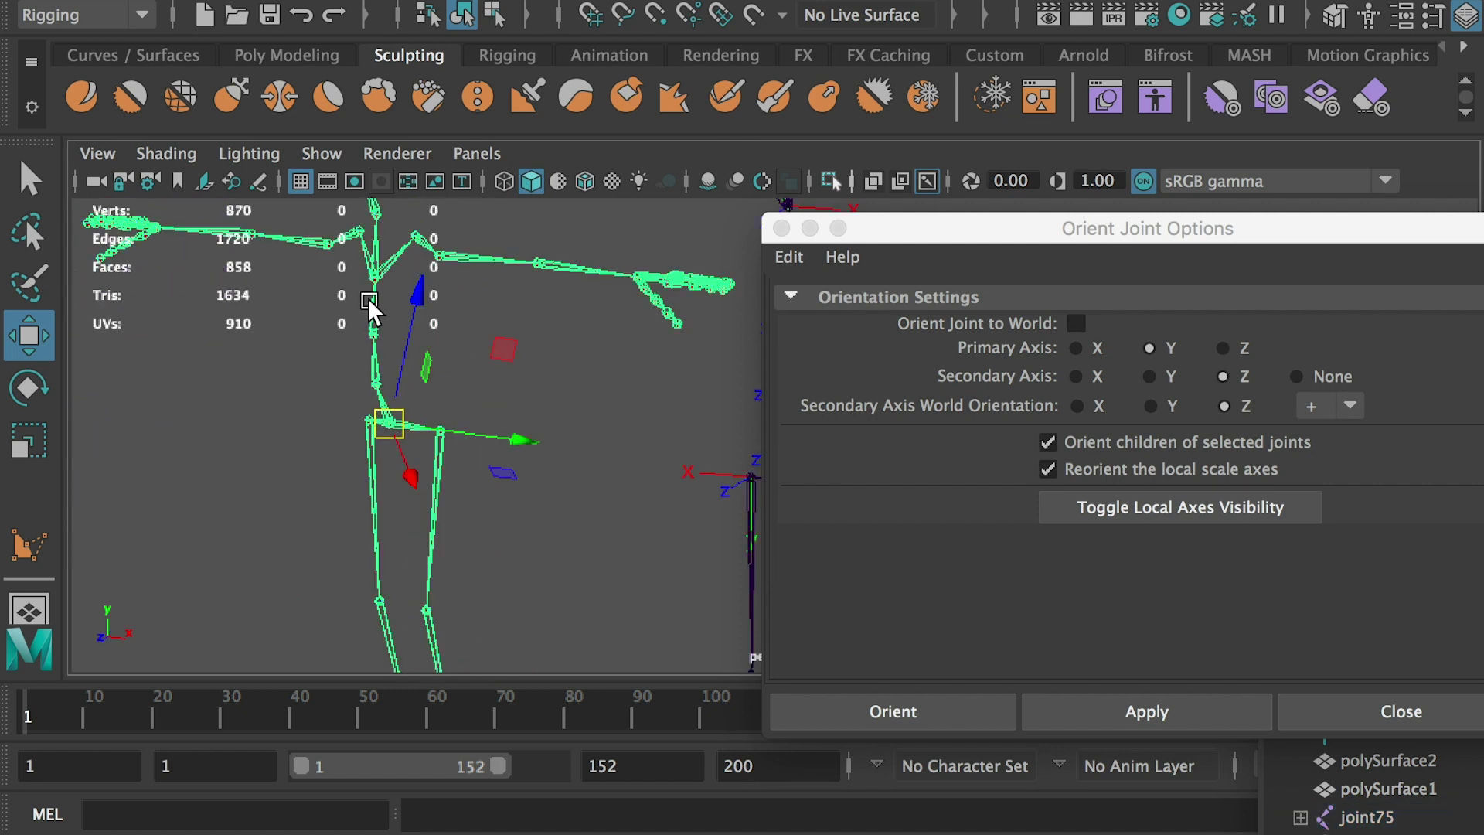
drag(1483, 181, 889, 158)
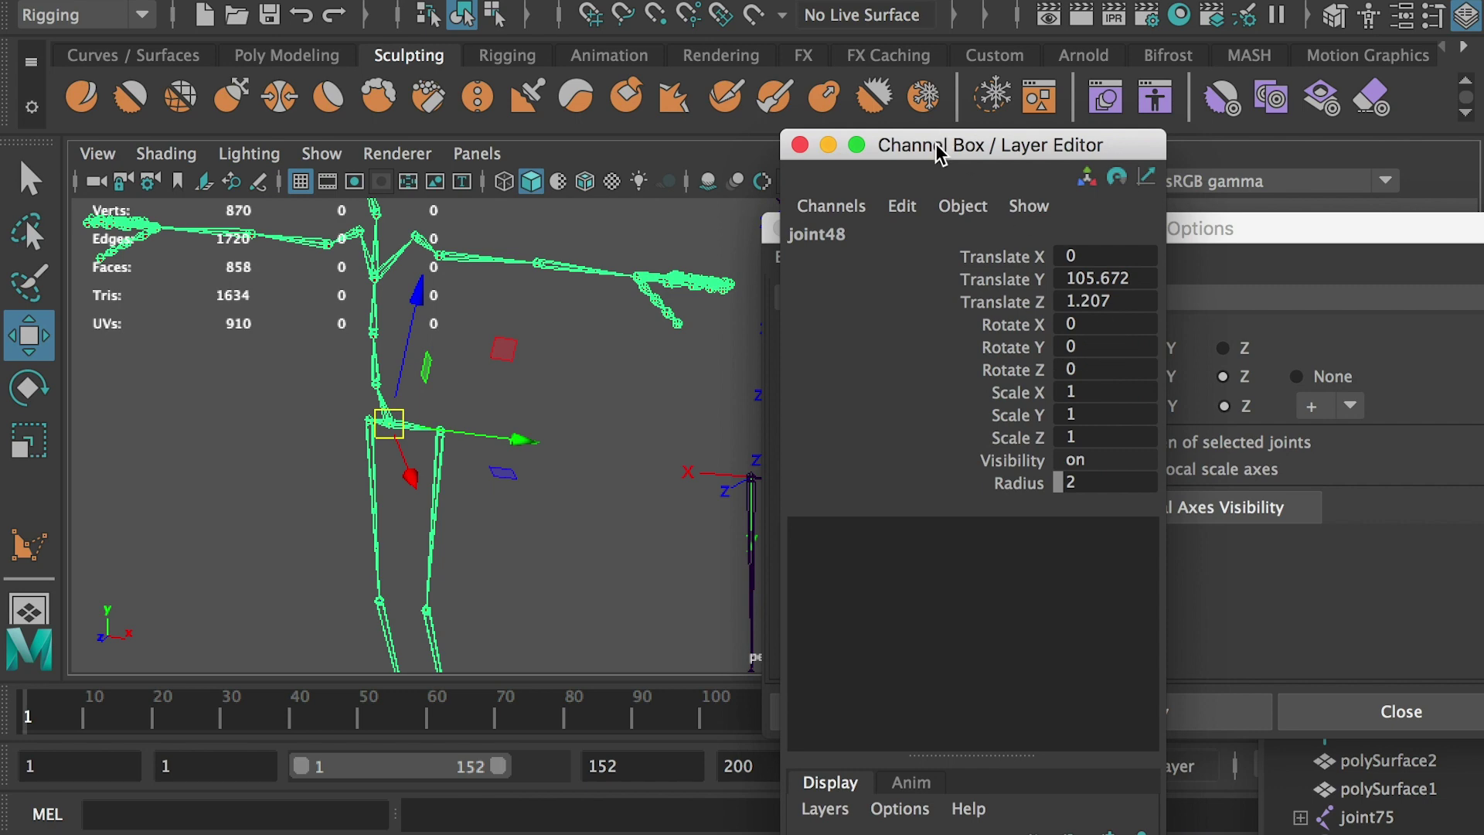
key(ctrl+a)
alt+drag(384, 435, 447, 544)
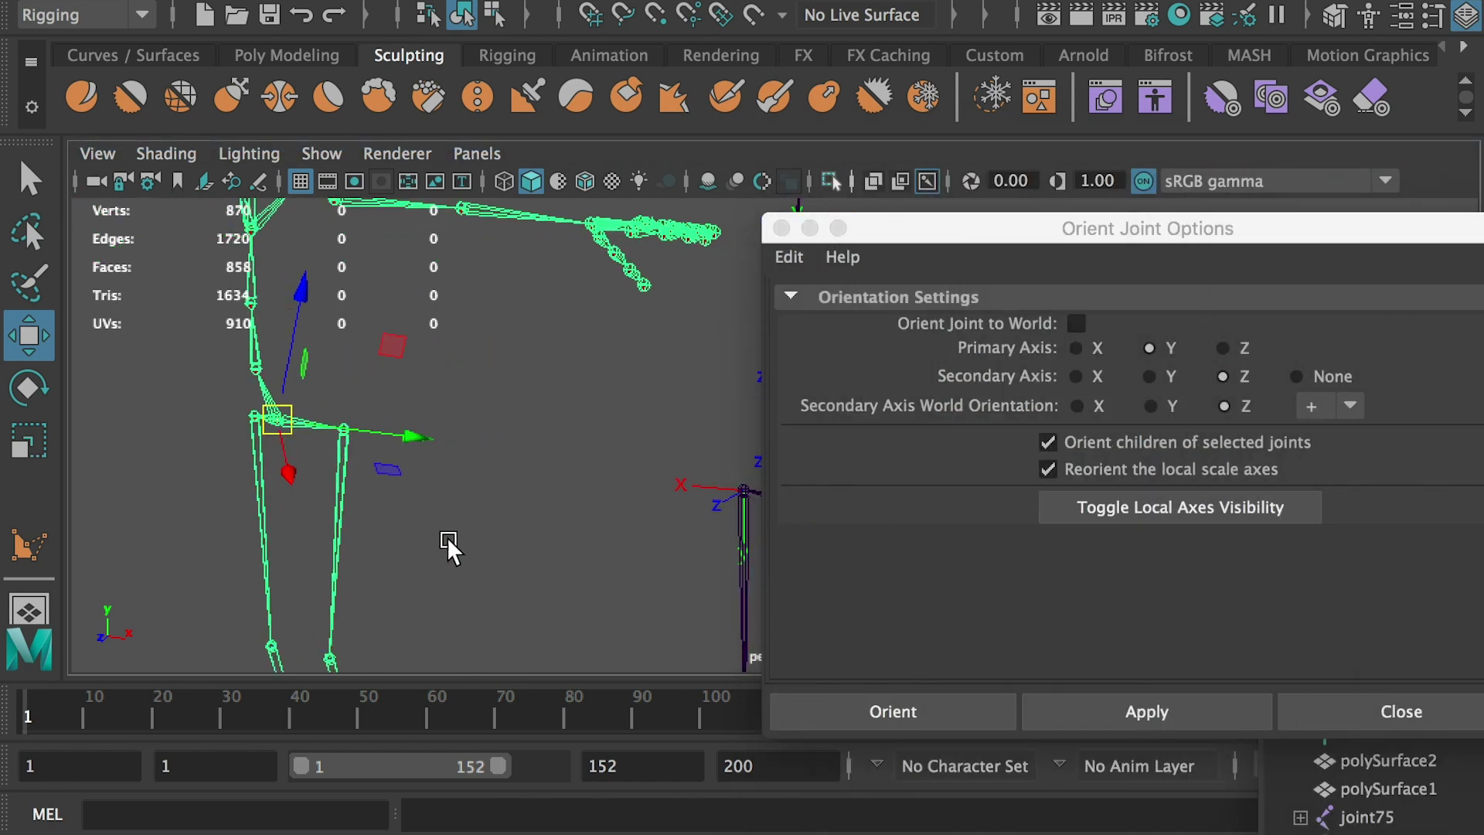
Step: Select the main skeleton's entire hierarchy from the hip joint and show the local rotation axes of its joints
right_click(267, 425)
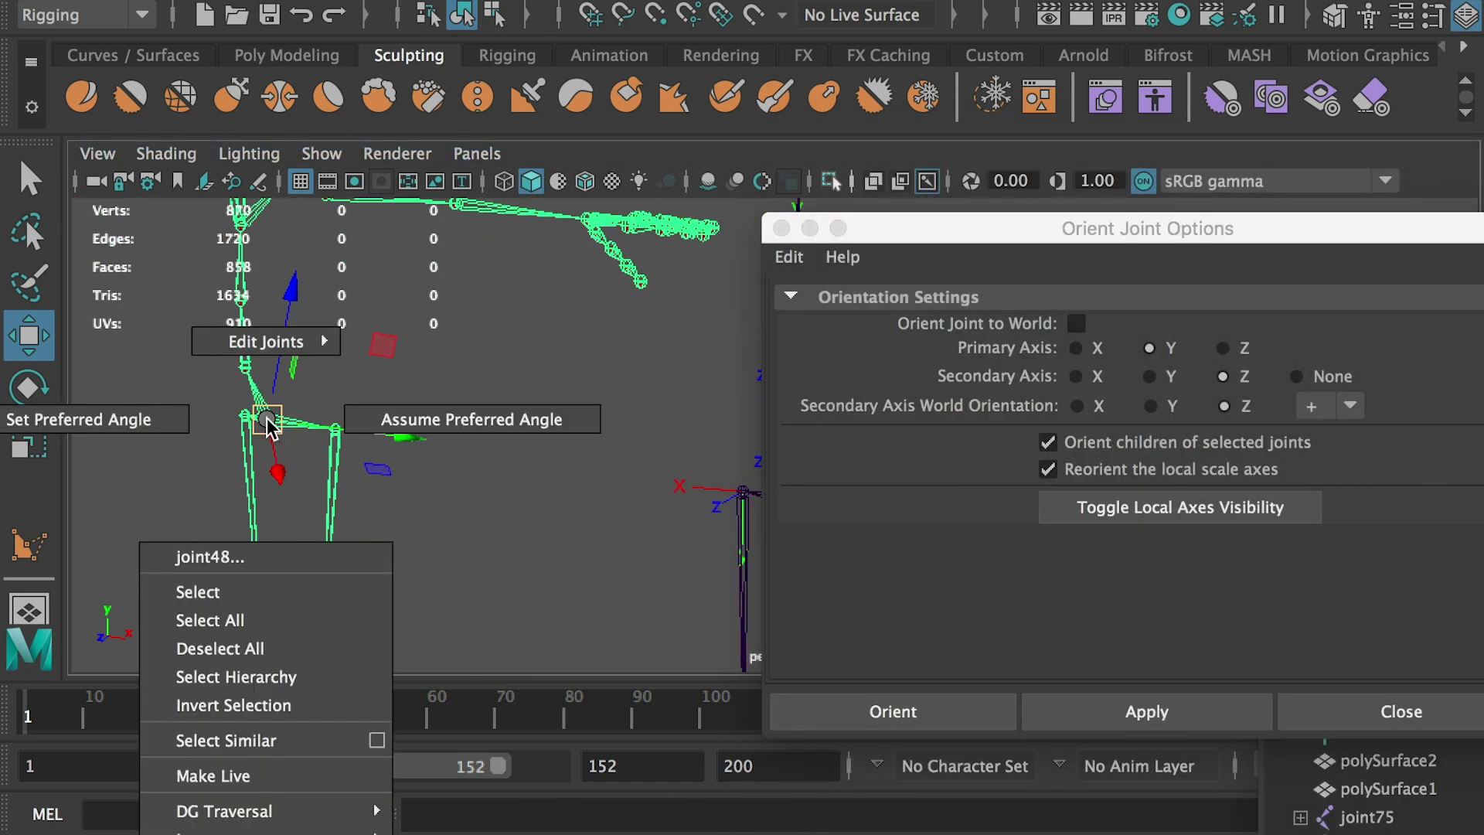
click(235, 677)
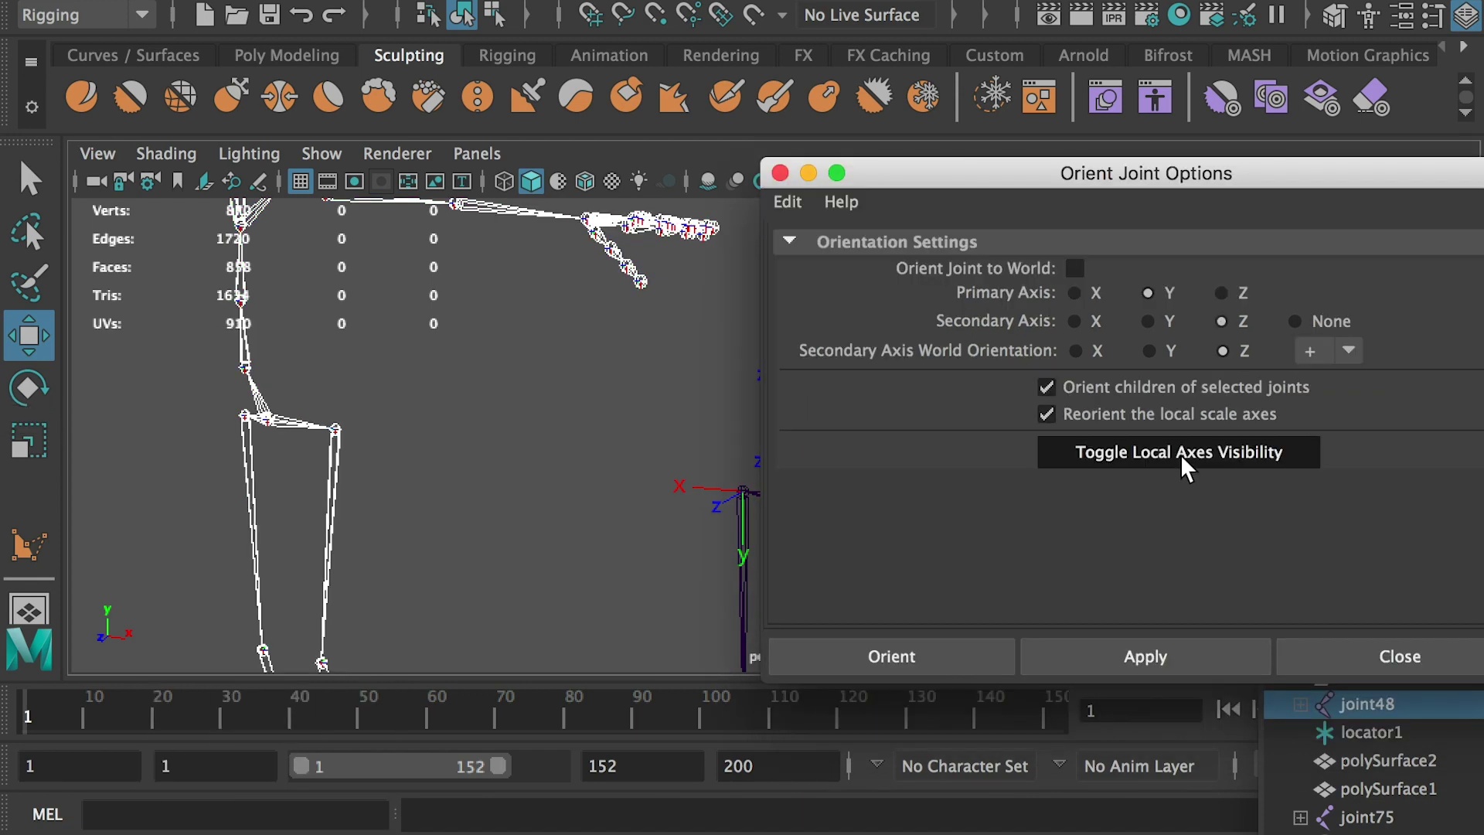
click(1181, 455)
click(475, 364)
alt+drag(475, 364, 707, 455)
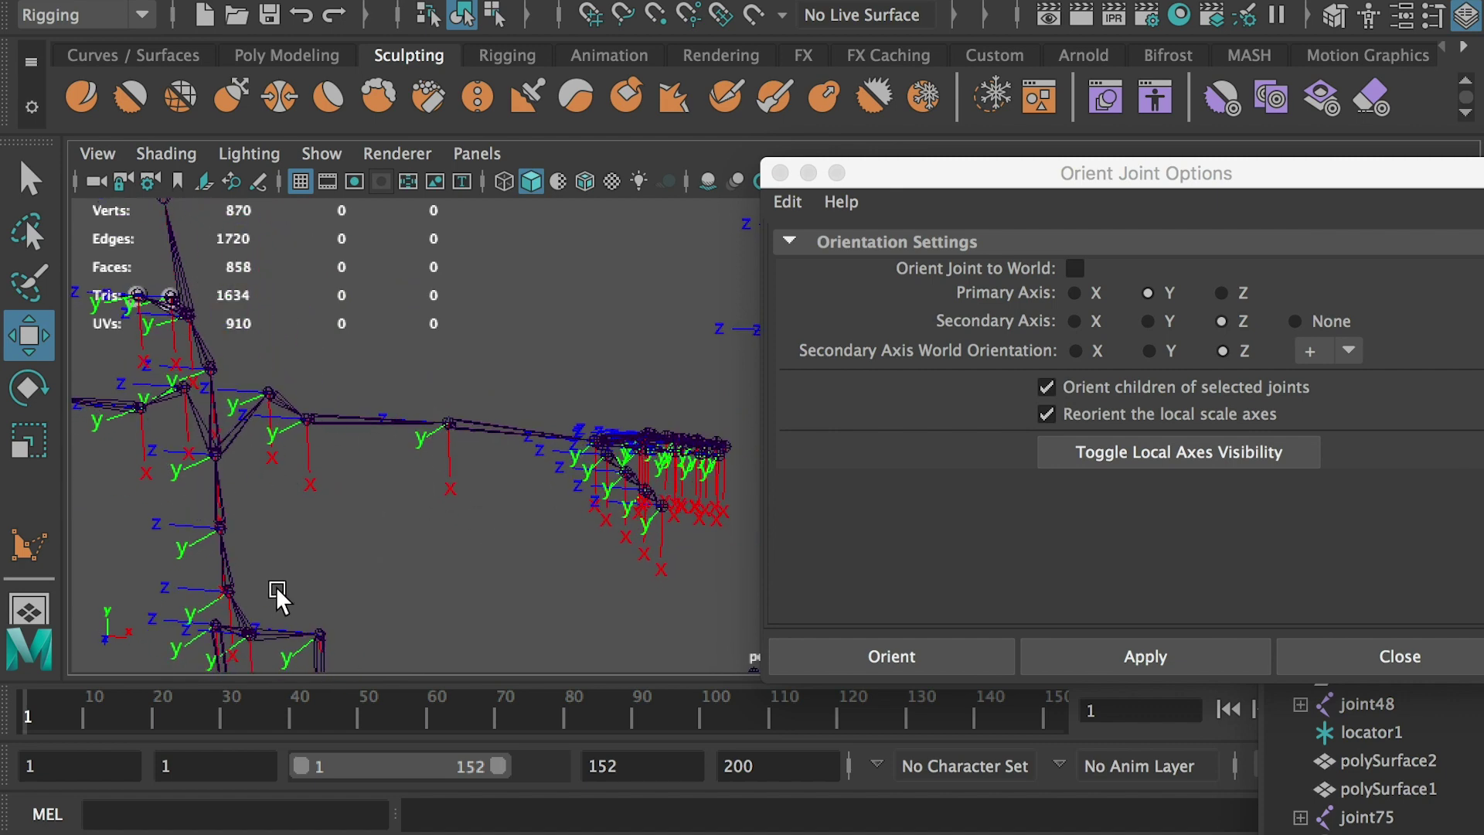
Step: Orient the main skeleton's hip joint and its children with primary axis Y, secondary axis Z and world orientation +Z, and inspect the hand axes
alt+drag(276, 587, 257, 434)
click(257, 434)
key(f)
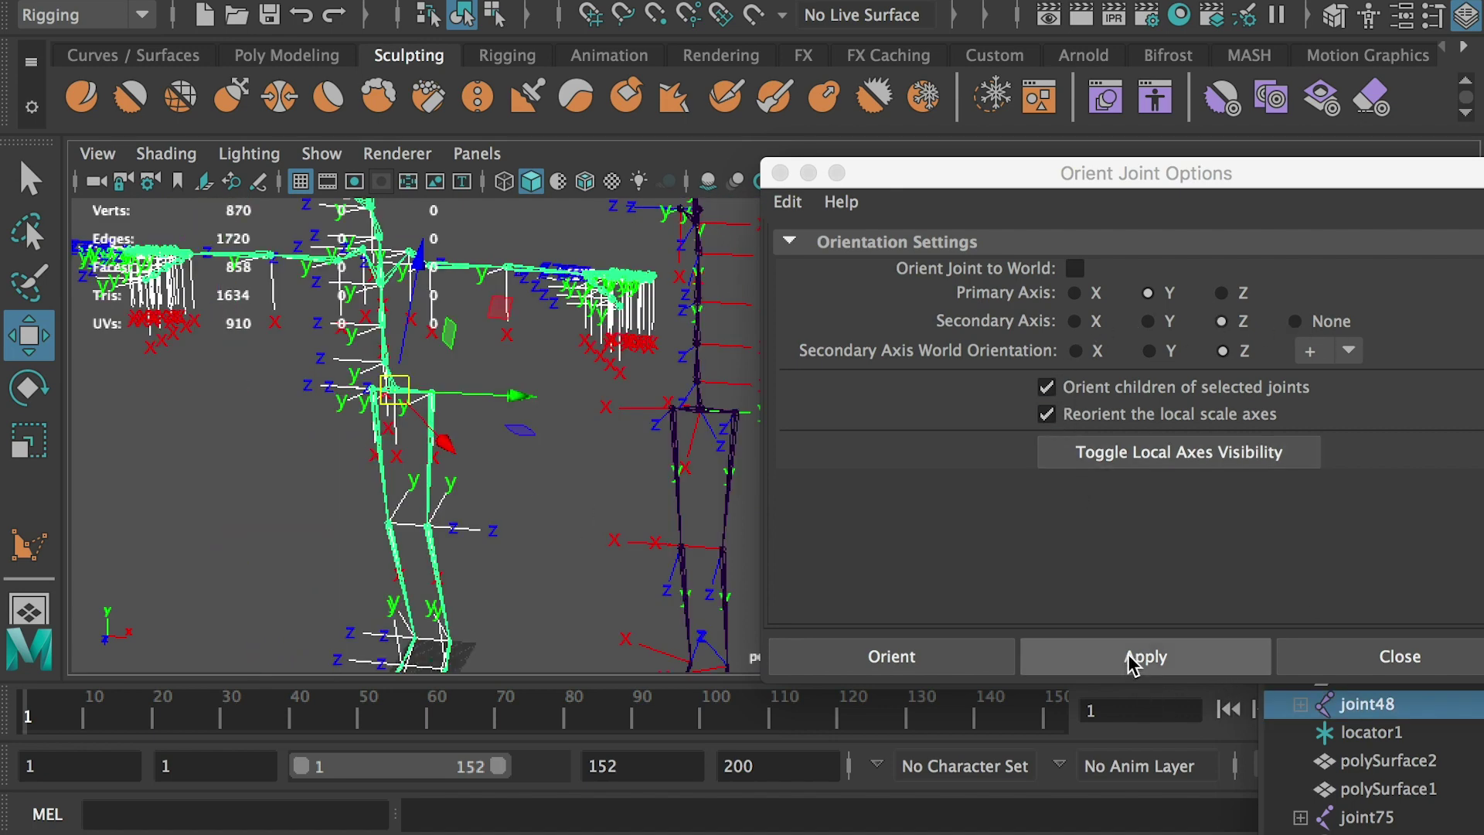
click(1158, 658)
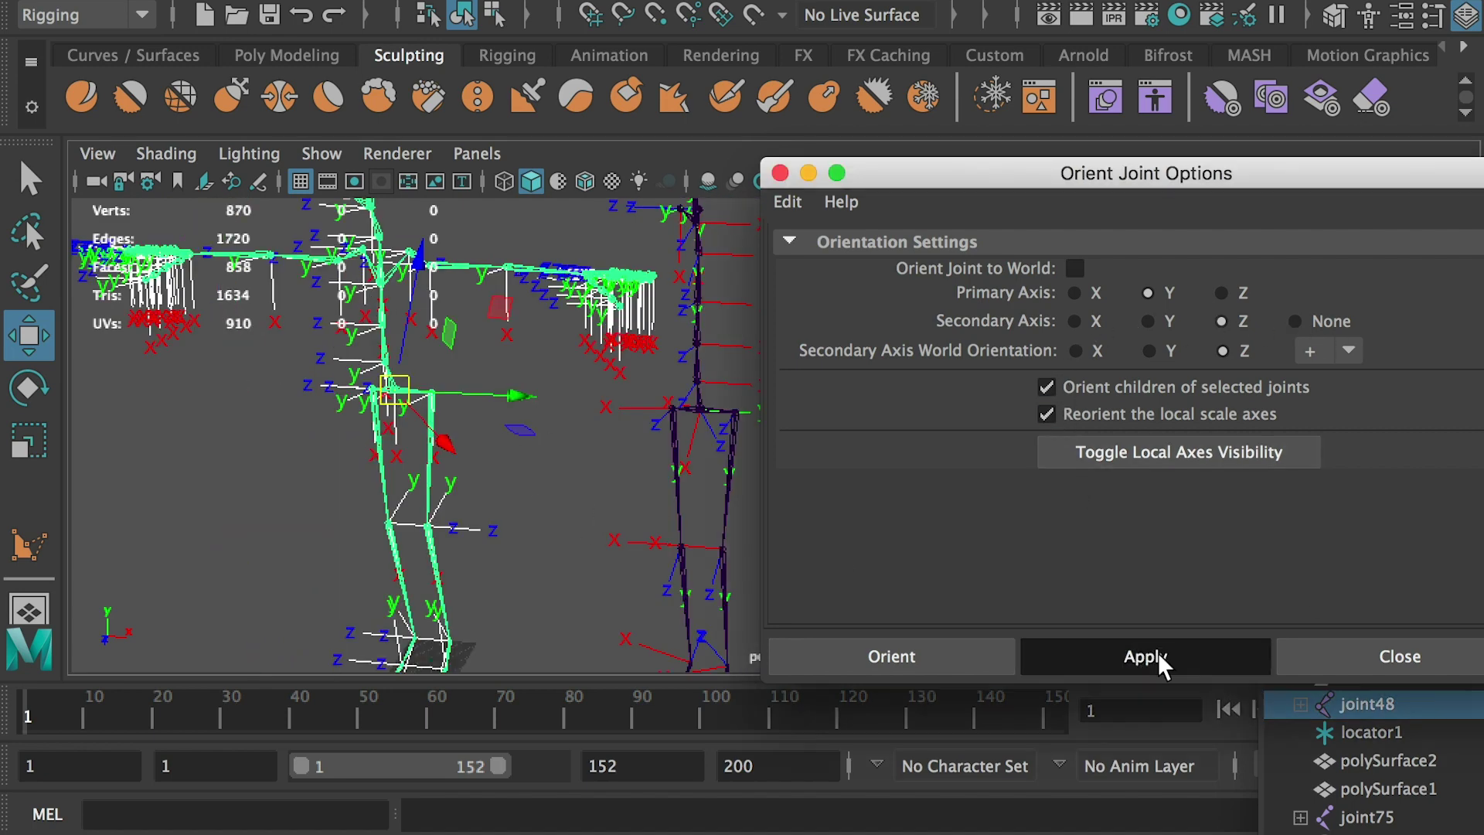
alt+middle_drag(226, 534, 232, 551)
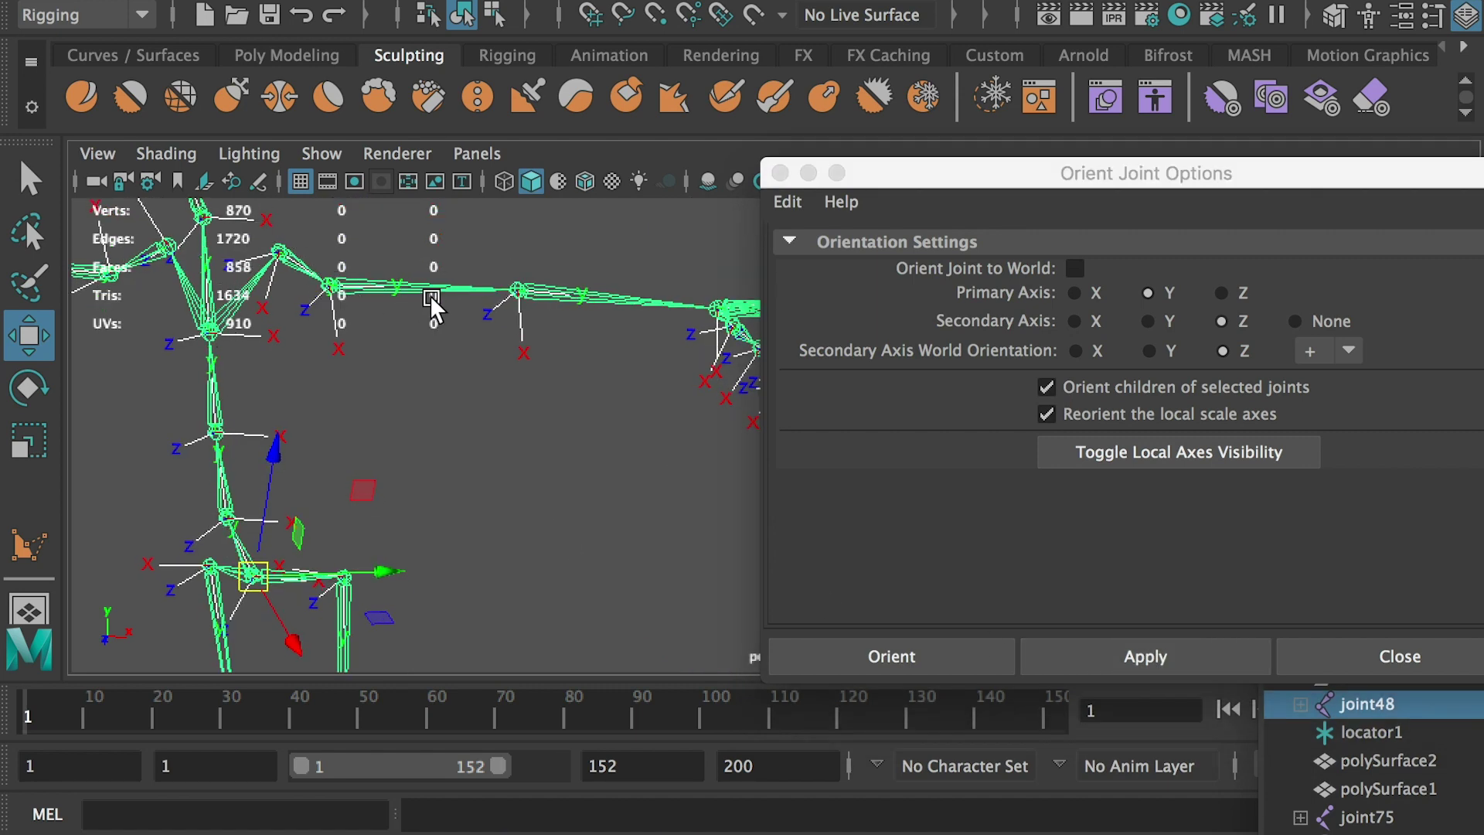
alt+middle_drag(572, 311, 413, 379)
click(384, 589)
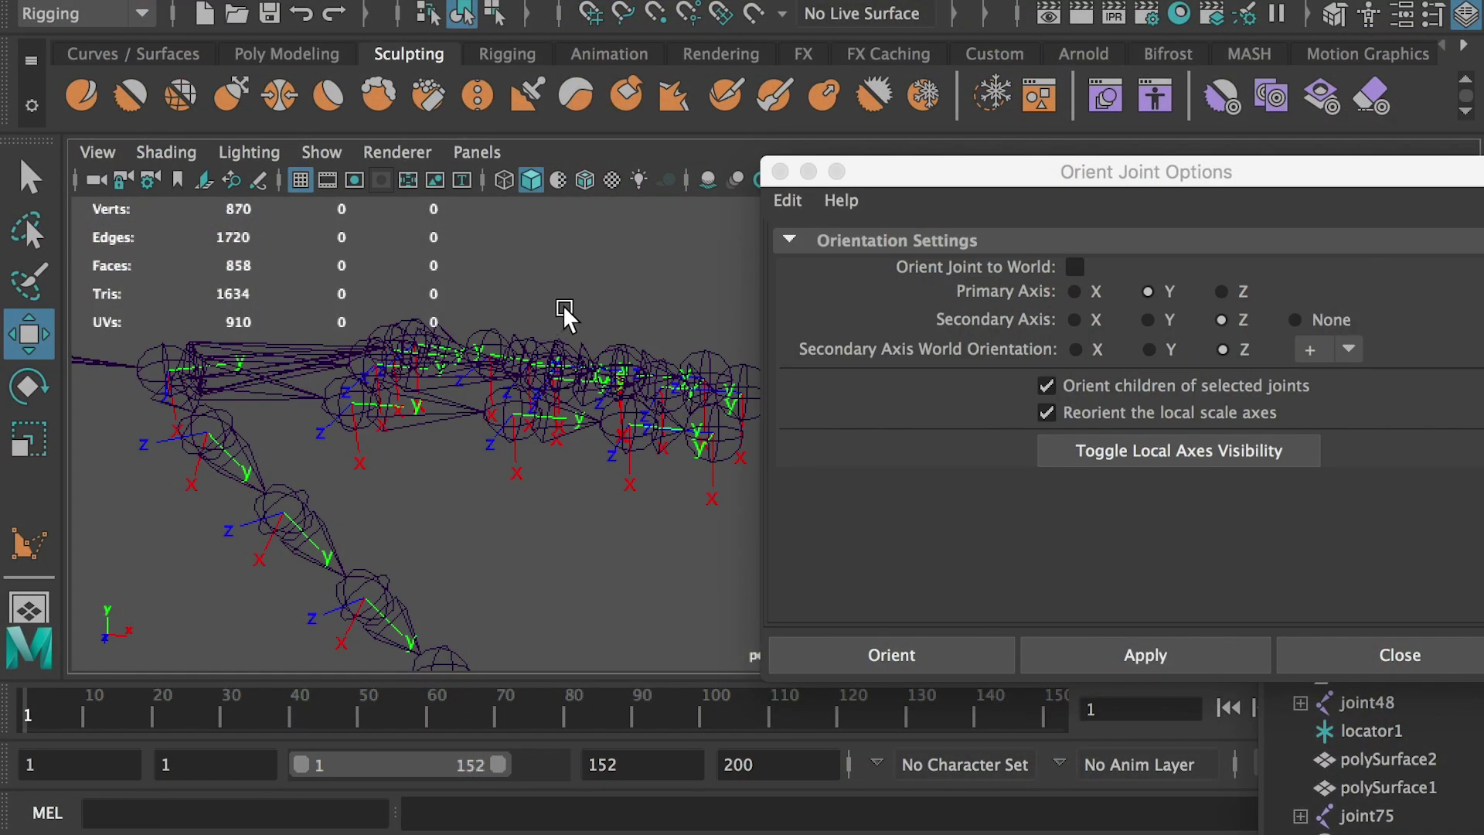
Step: Rotate the index fingertip joint to about -91.6, -6.5, -14.8 so its Y axis continues along the finger
click(780, 172)
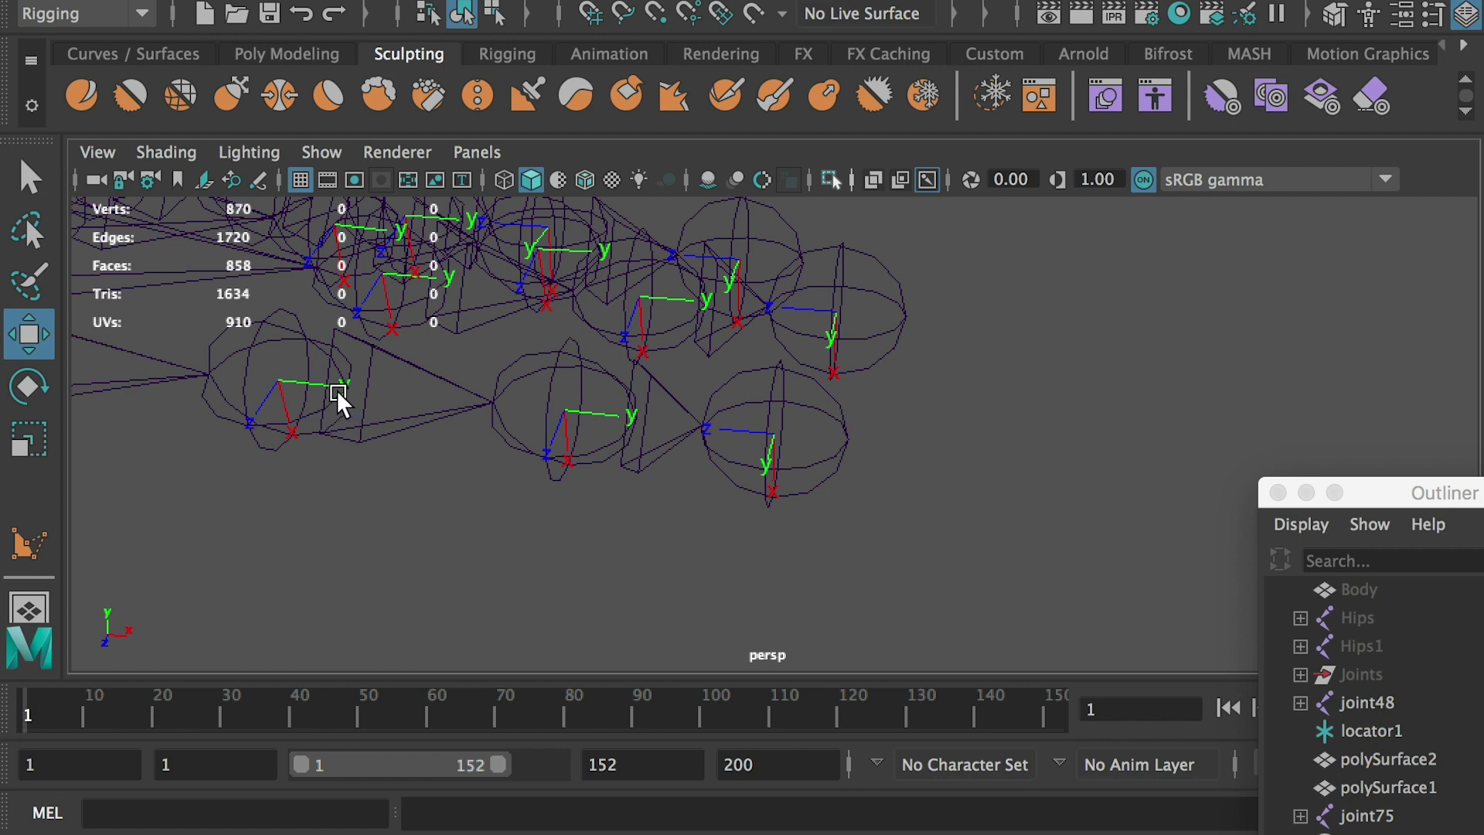
click(542, 400)
key(f)
key(e)
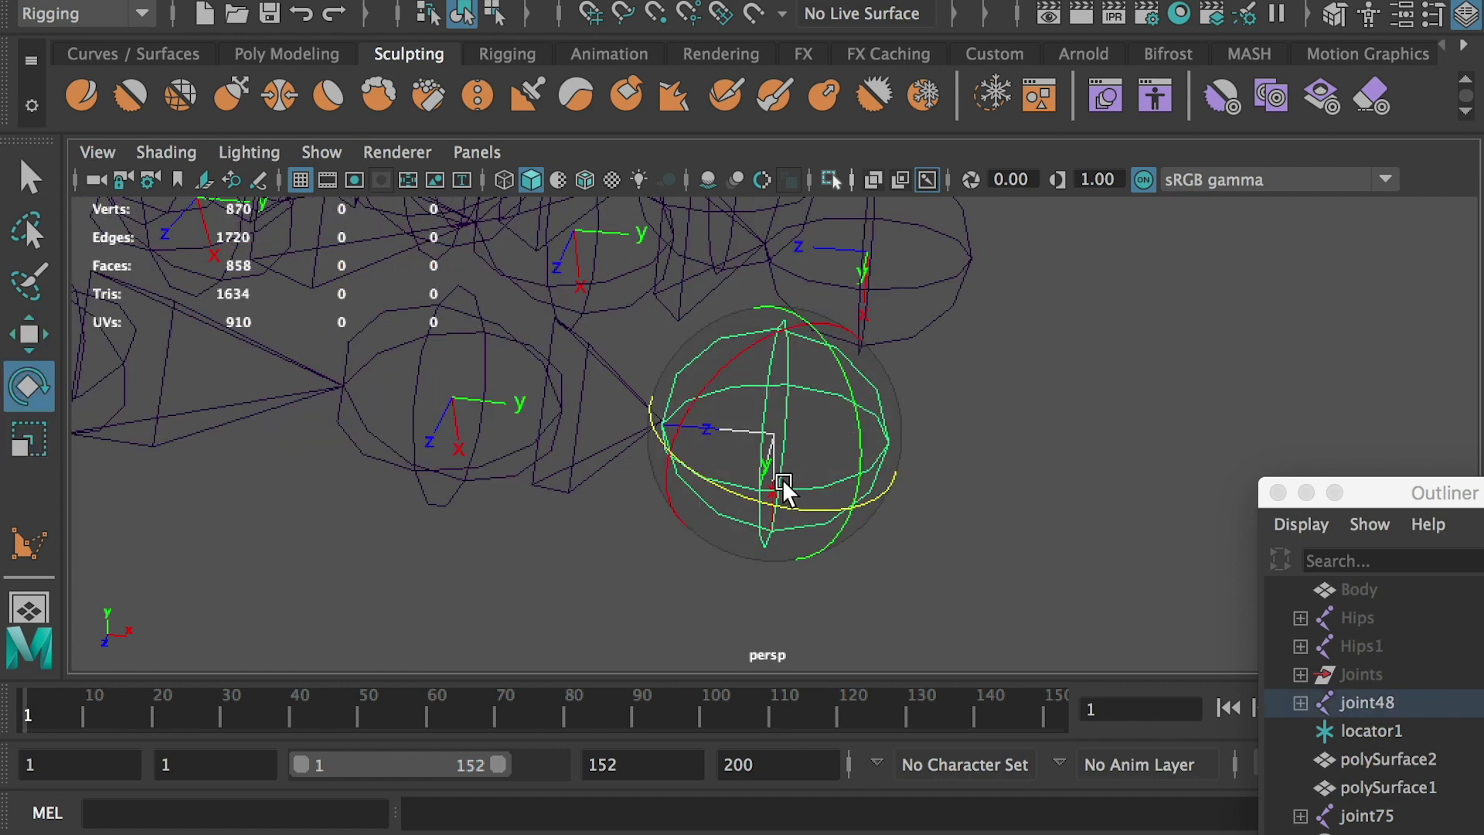
drag(753, 495, 580, 406)
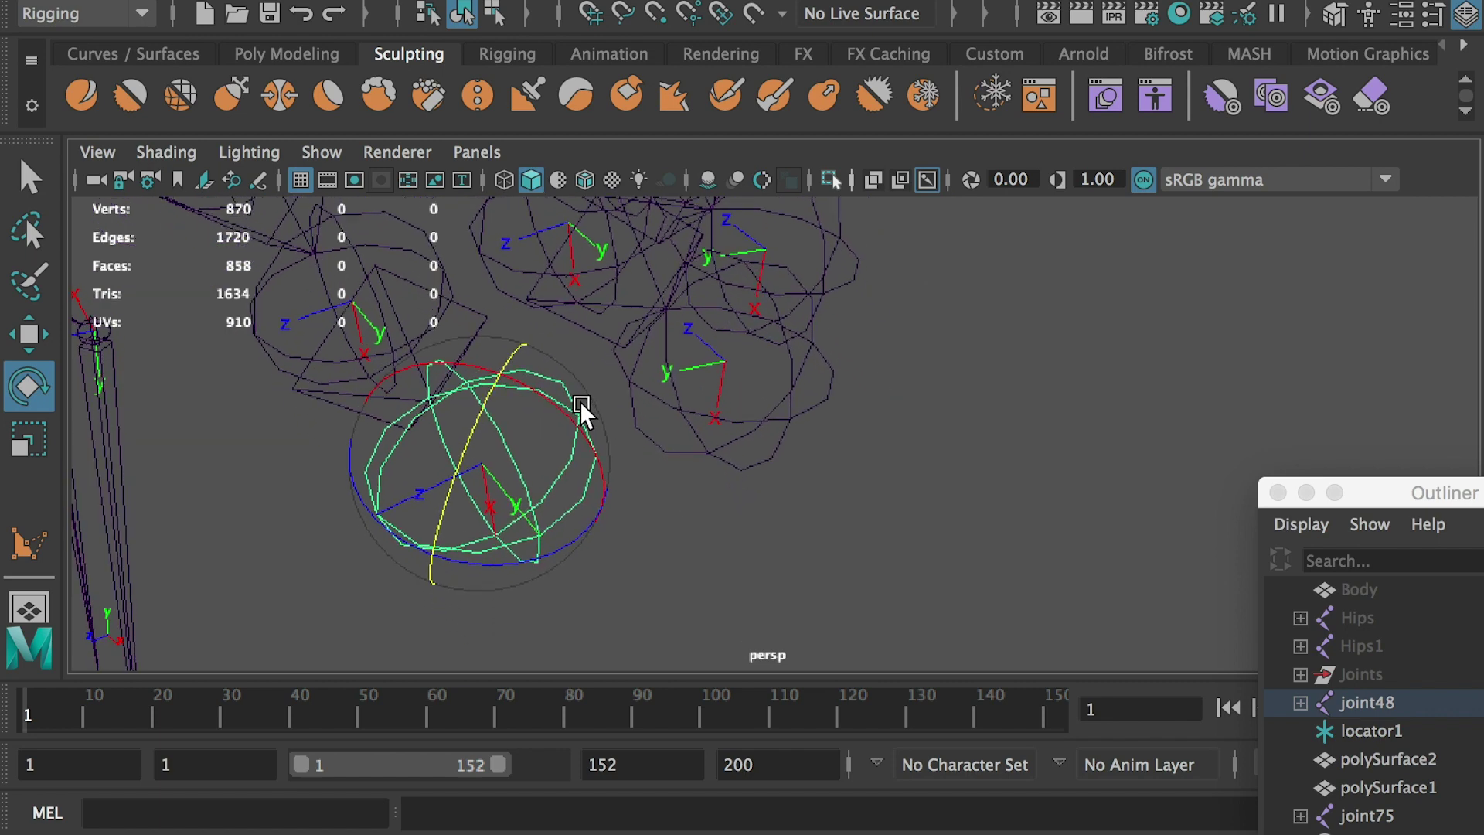
drag(1469, 170, 1202, 178)
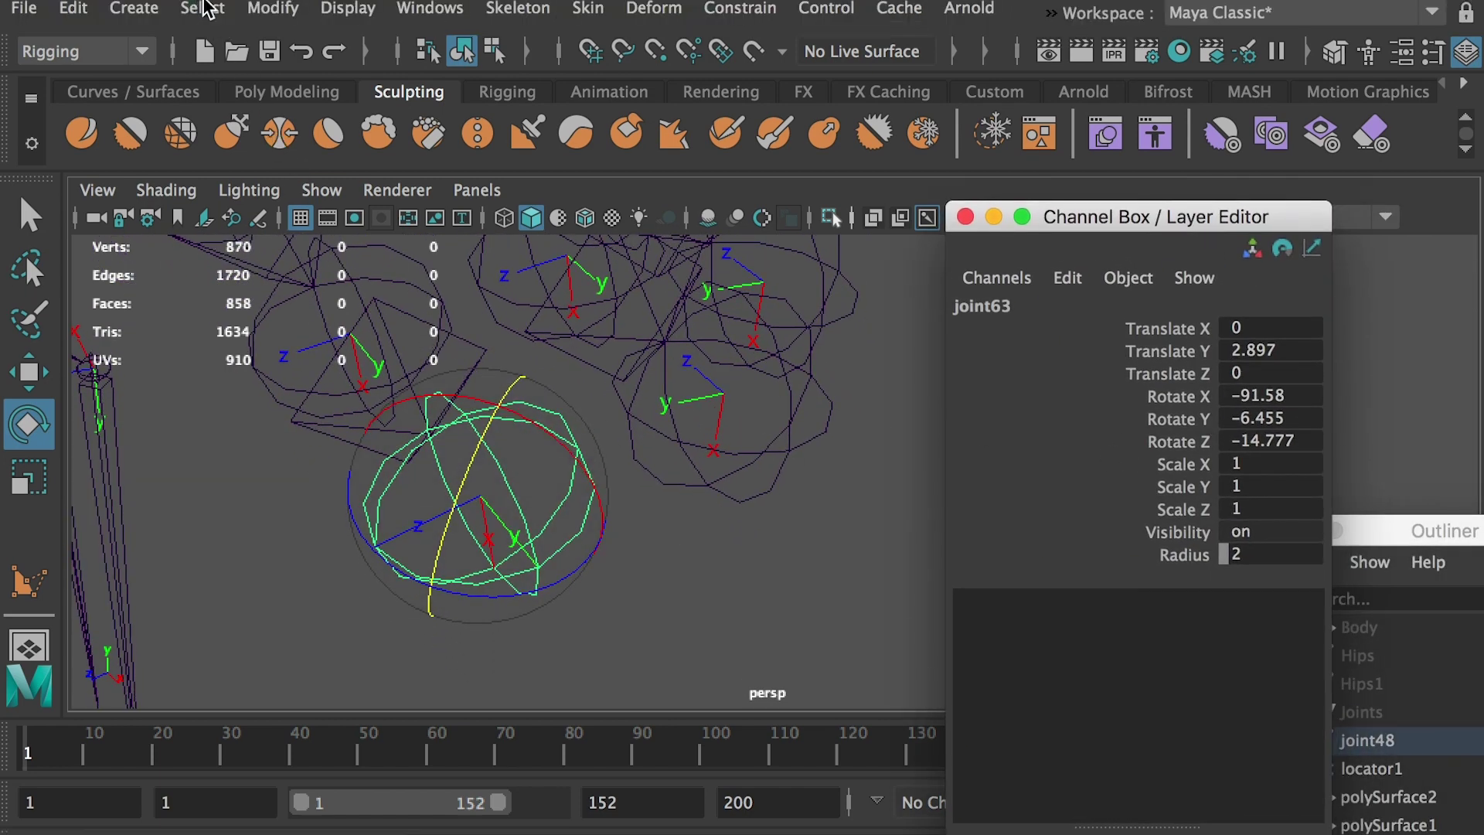
Step: Freeze transformations on the index fingertip joint, delete its history, and check its rotate values
click(273, 8)
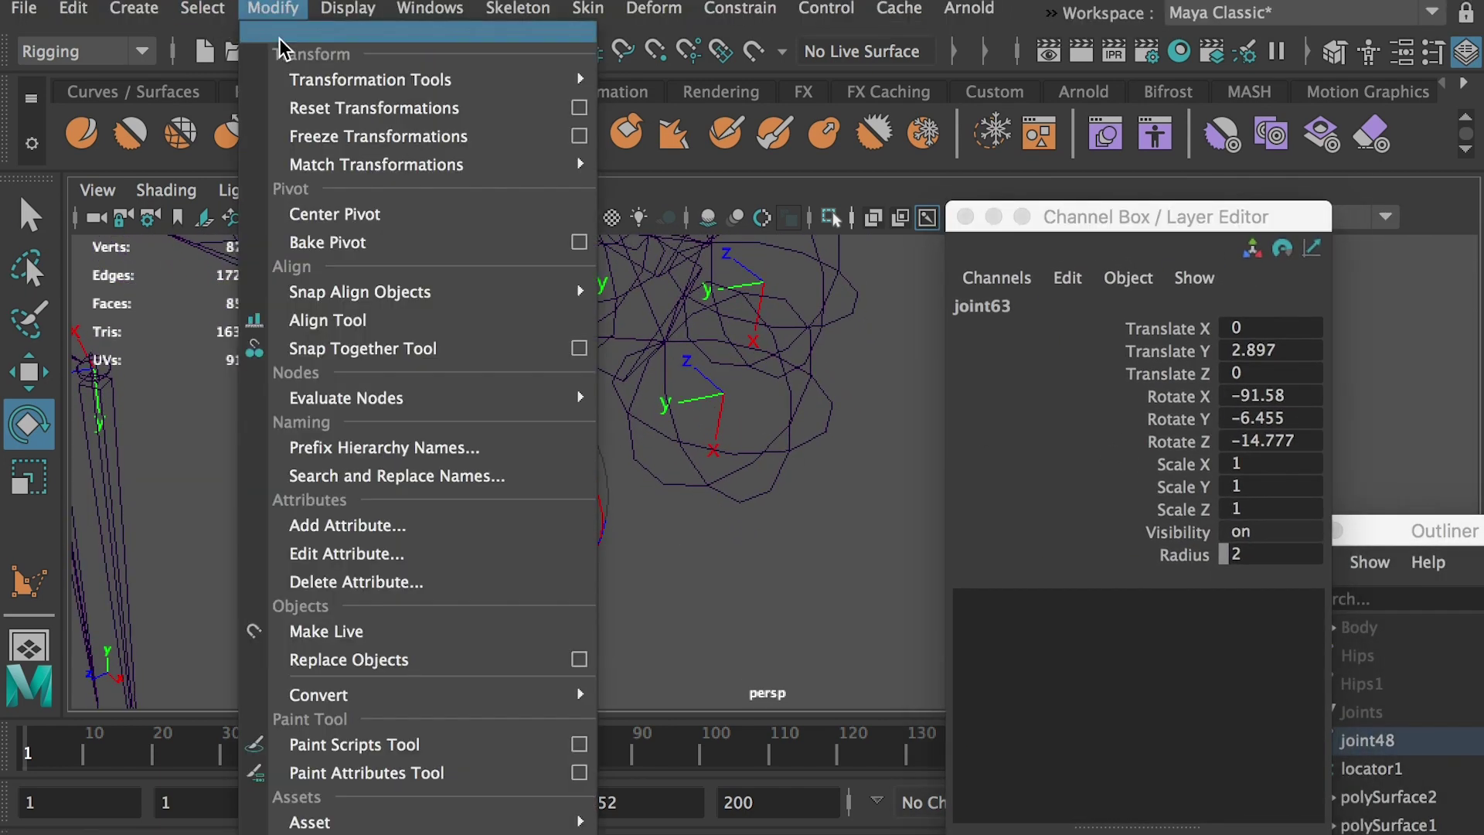
click(339, 133)
click(74, 7)
mouse_move(232, 340)
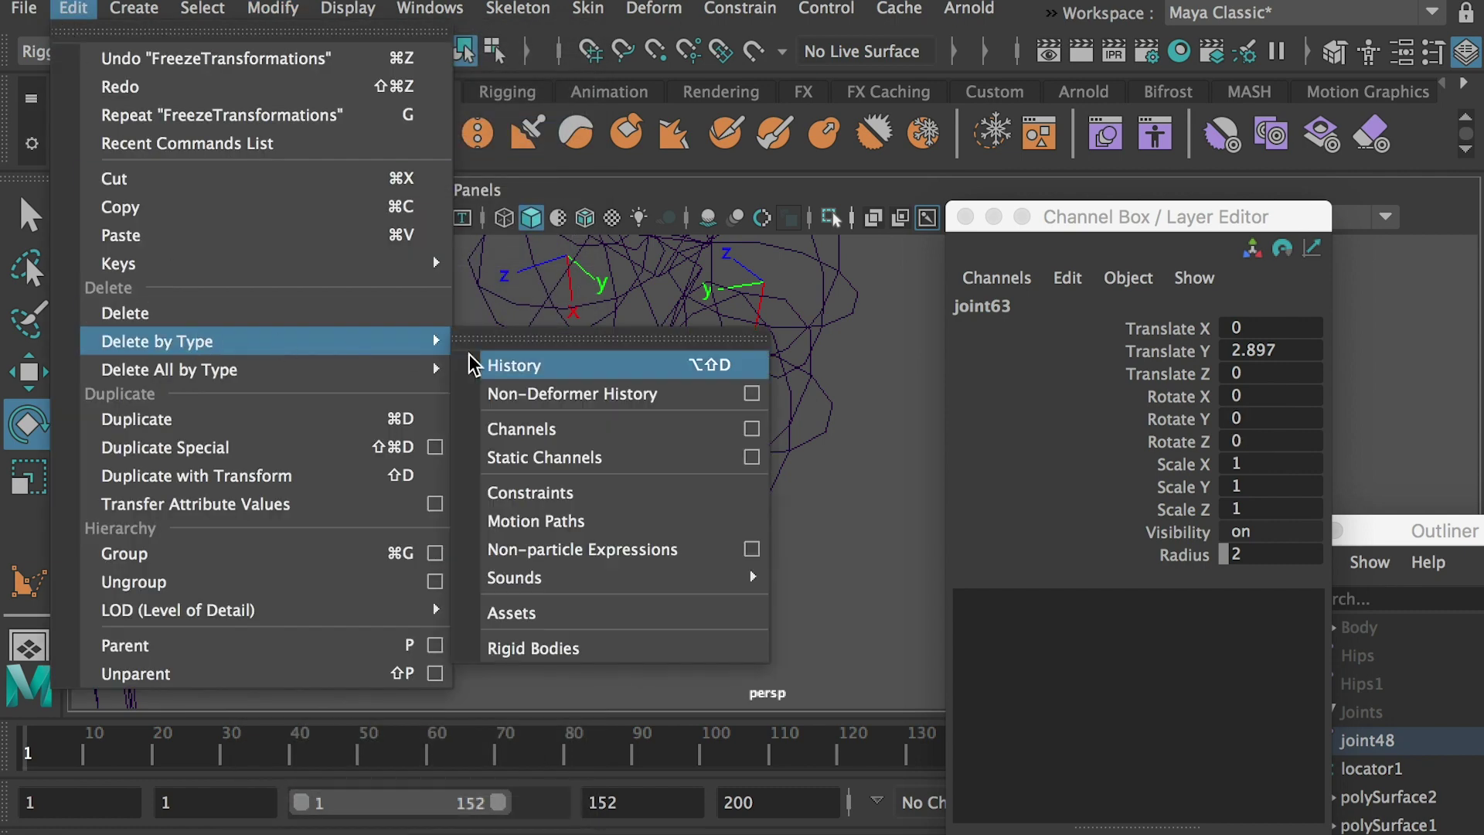
click(483, 364)
click(771, 562)
alt+drag(771, 563, 694, 538)
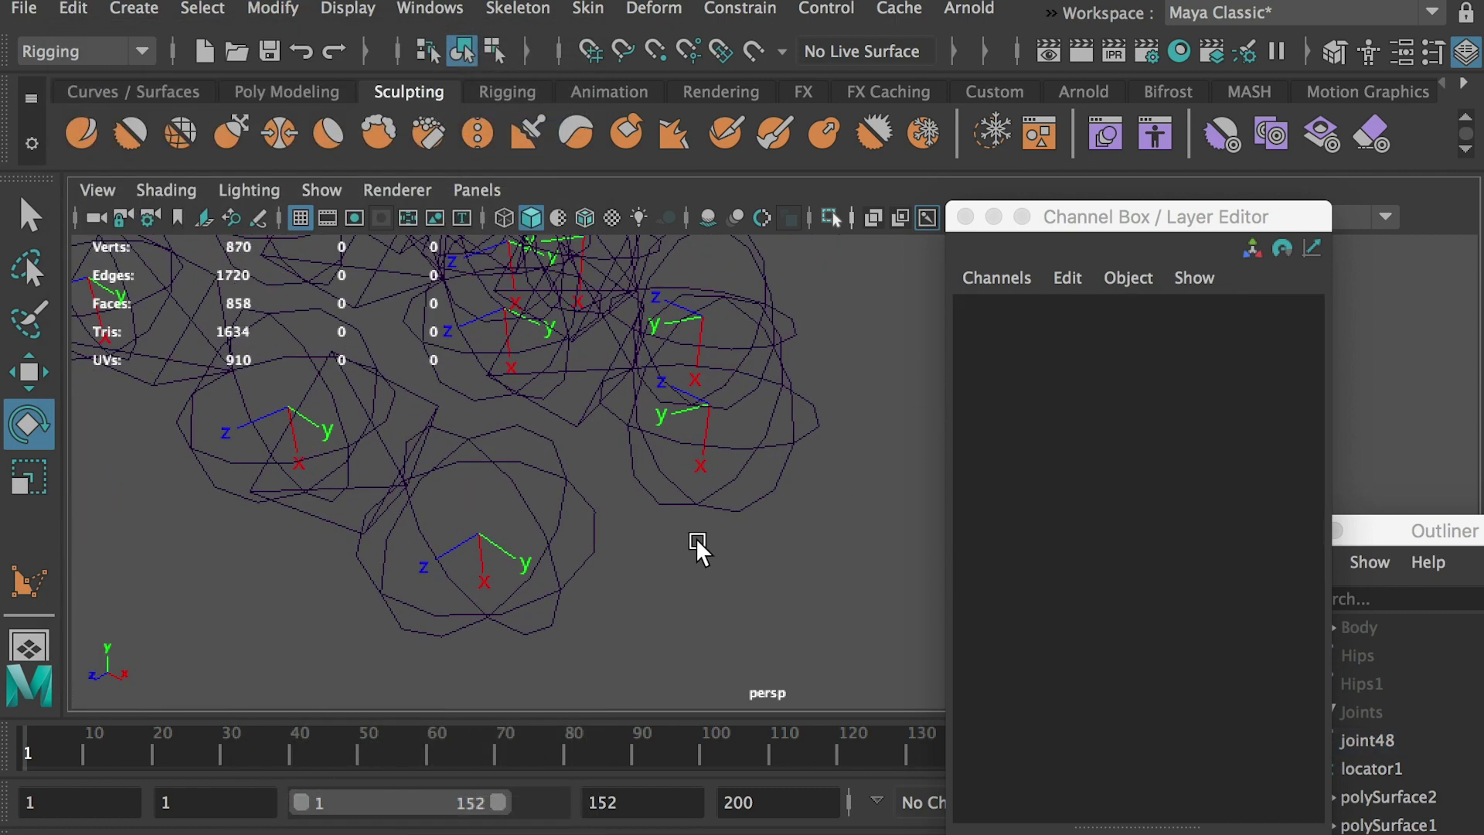
click(567, 474)
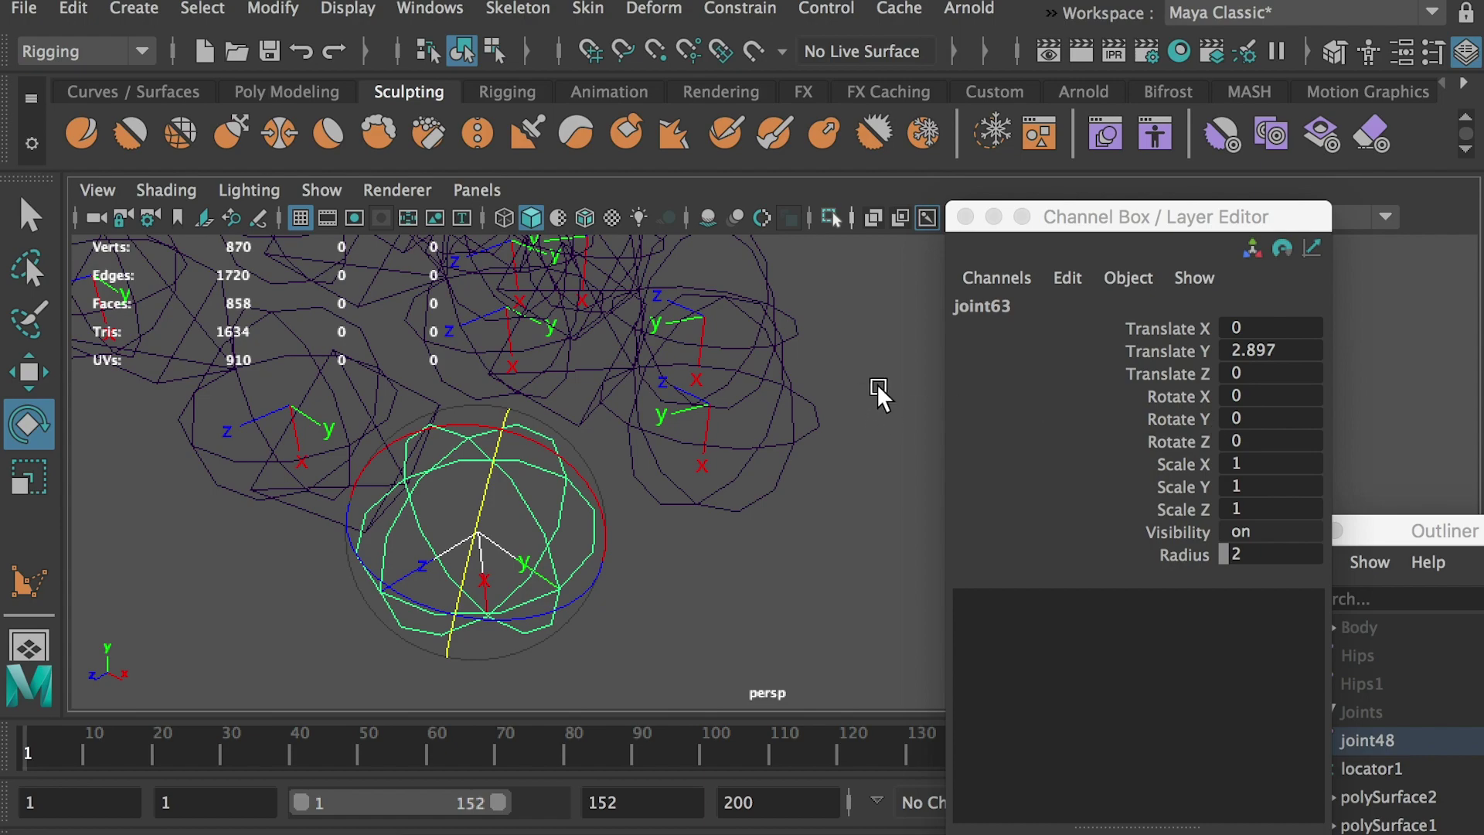
Step: Rotate the middle and ring fingertip joints along their fingers, with the ring fingertip at about -93.4, -13.3, -15.9
click(795, 431)
click(796, 331)
alt+drag(796, 332, 711, 558)
drag(656, 637, 777, 627)
alt+drag(778, 626, 677, 530)
alt+drag(676, 529, 649, 657)
click(696, 625)
alt+drag(649, 657, 727, 626)
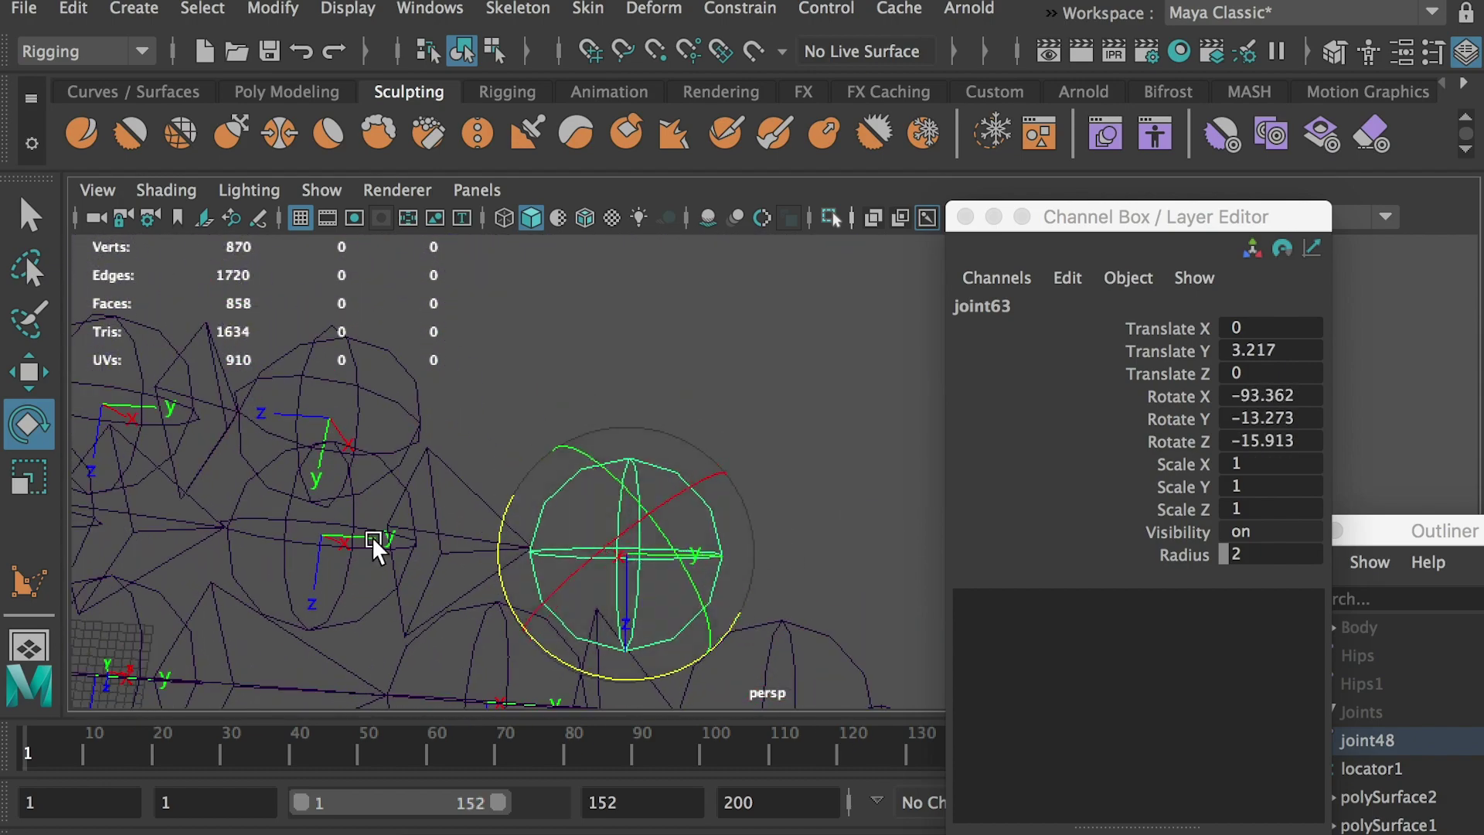
alt+drag(374, 549, 564, 452)
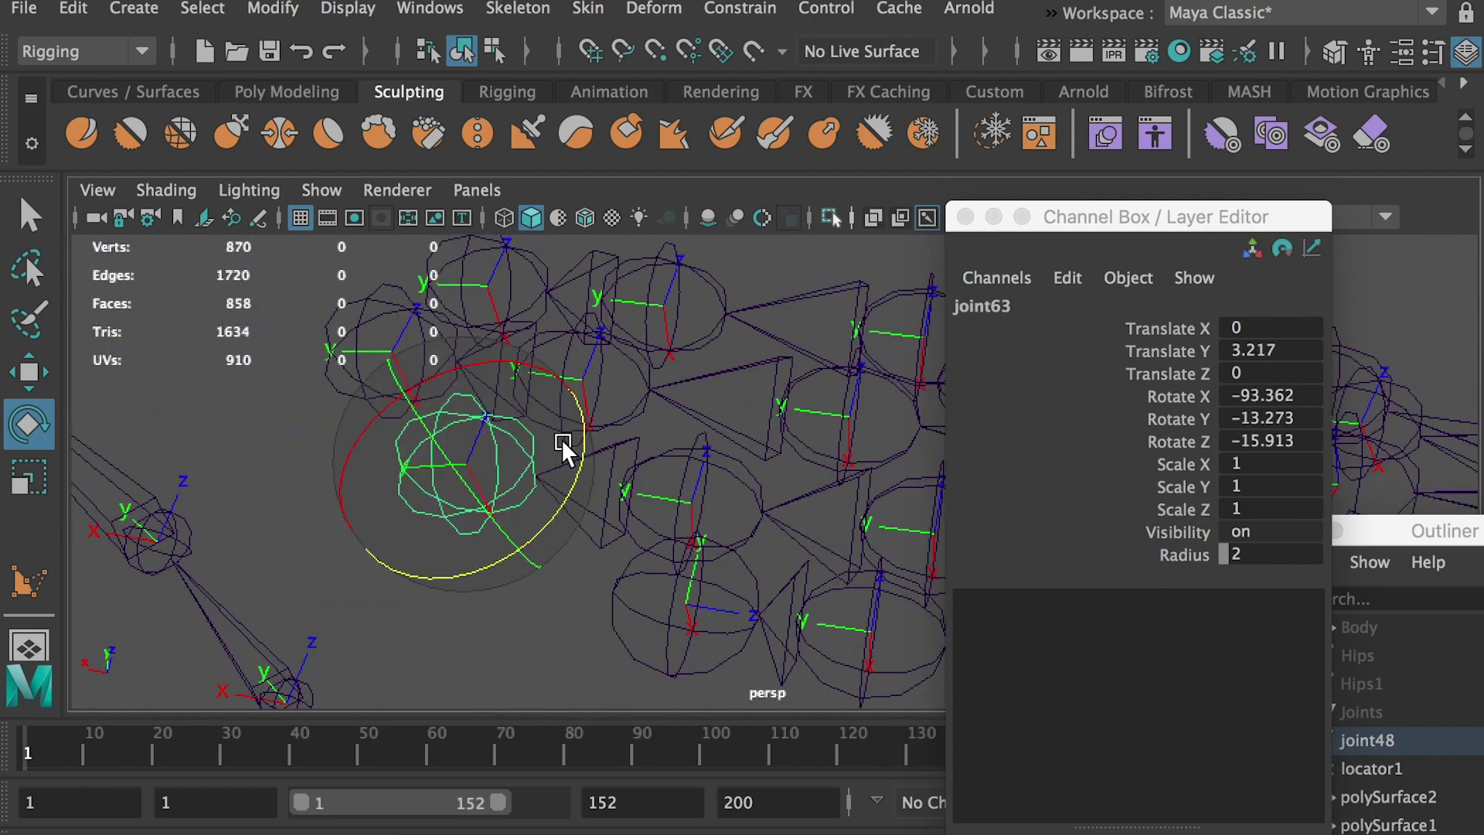
Step: Rotate the little fingertip joint to about -87.1, -2.0, -12.2 so its Y axis follows the finger
drag(506, 527, 512, 534)
alt+middle_drag(661, 640, 497, 539)
click(490, 572)
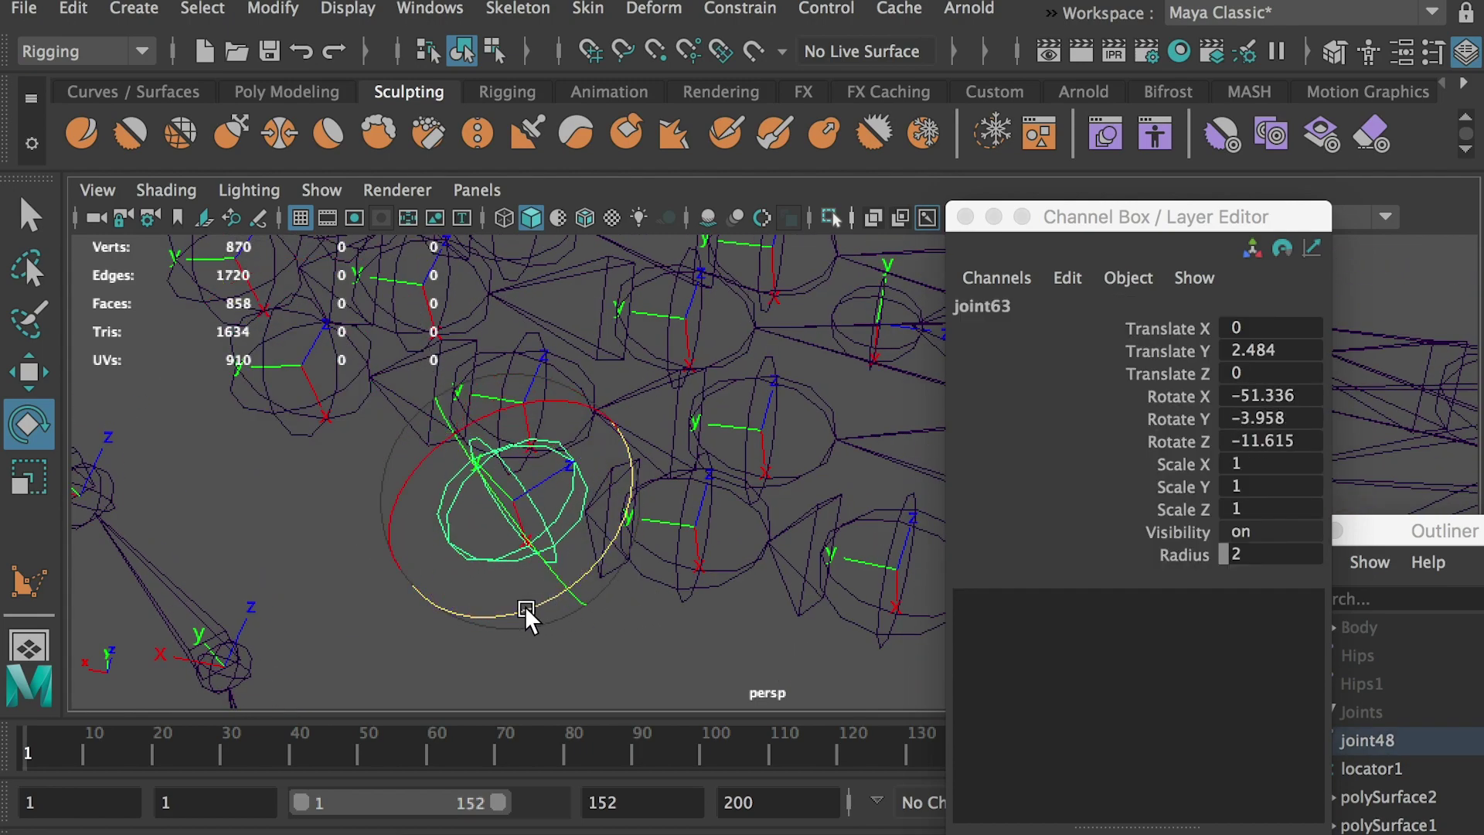
drag(526, 609, 589, 581)
alt+drag(589, 581, 477, 501)
mouse_move(478, 501)
mouse_down()
mouse_move(484, 457)
mouse_move(478, 484)
mouse_up()
alt+drag(477, 483, 550, 570)
alt+right_drag(549, 569, 498, 540)
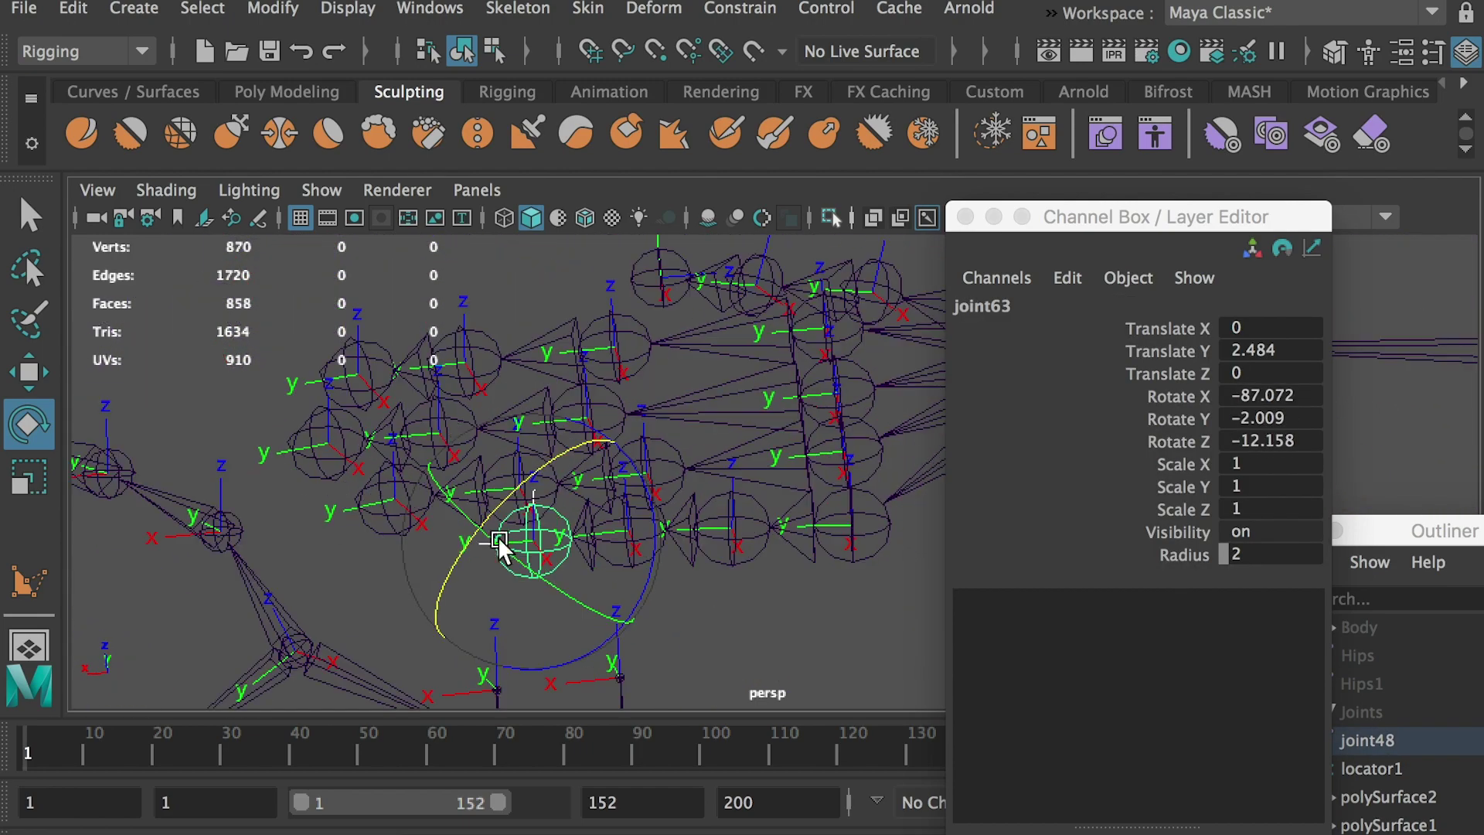
Step: Rotate the thumb tip joint to about -39.1, -21.9, -16.9 so its Y axis continues along the thumb
key(ctrl+z)
key(ctrl+z)
key(ctrl+z)
key(ctrl+z)
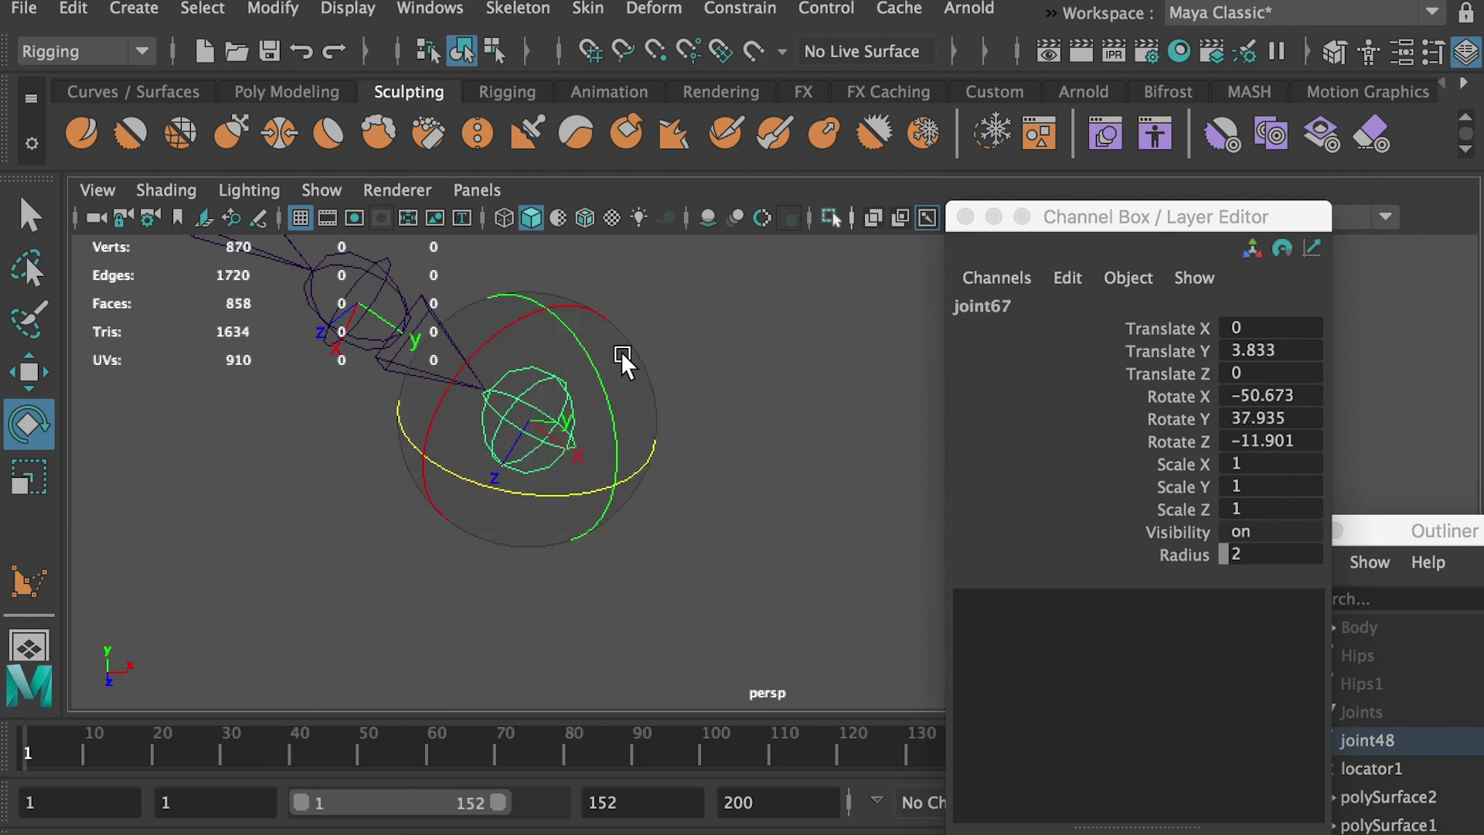
key(ctrl+z)
key(ctrl+z)
key(ctrl+z)
key(ctrl+z)
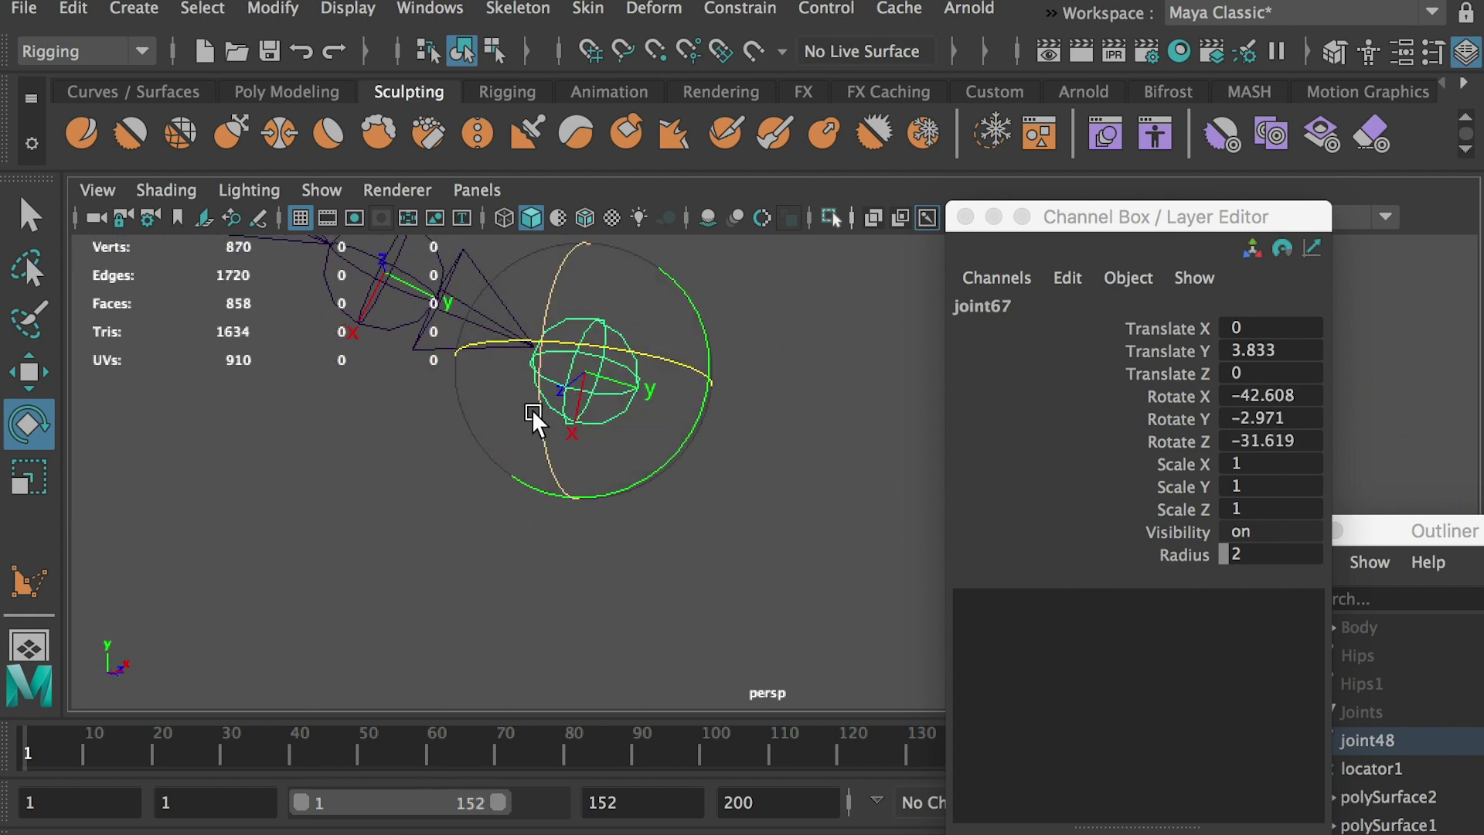
key(ctrl+z)
key(ctrl+z)
key(ctrl+z)
key(ctrl+z)
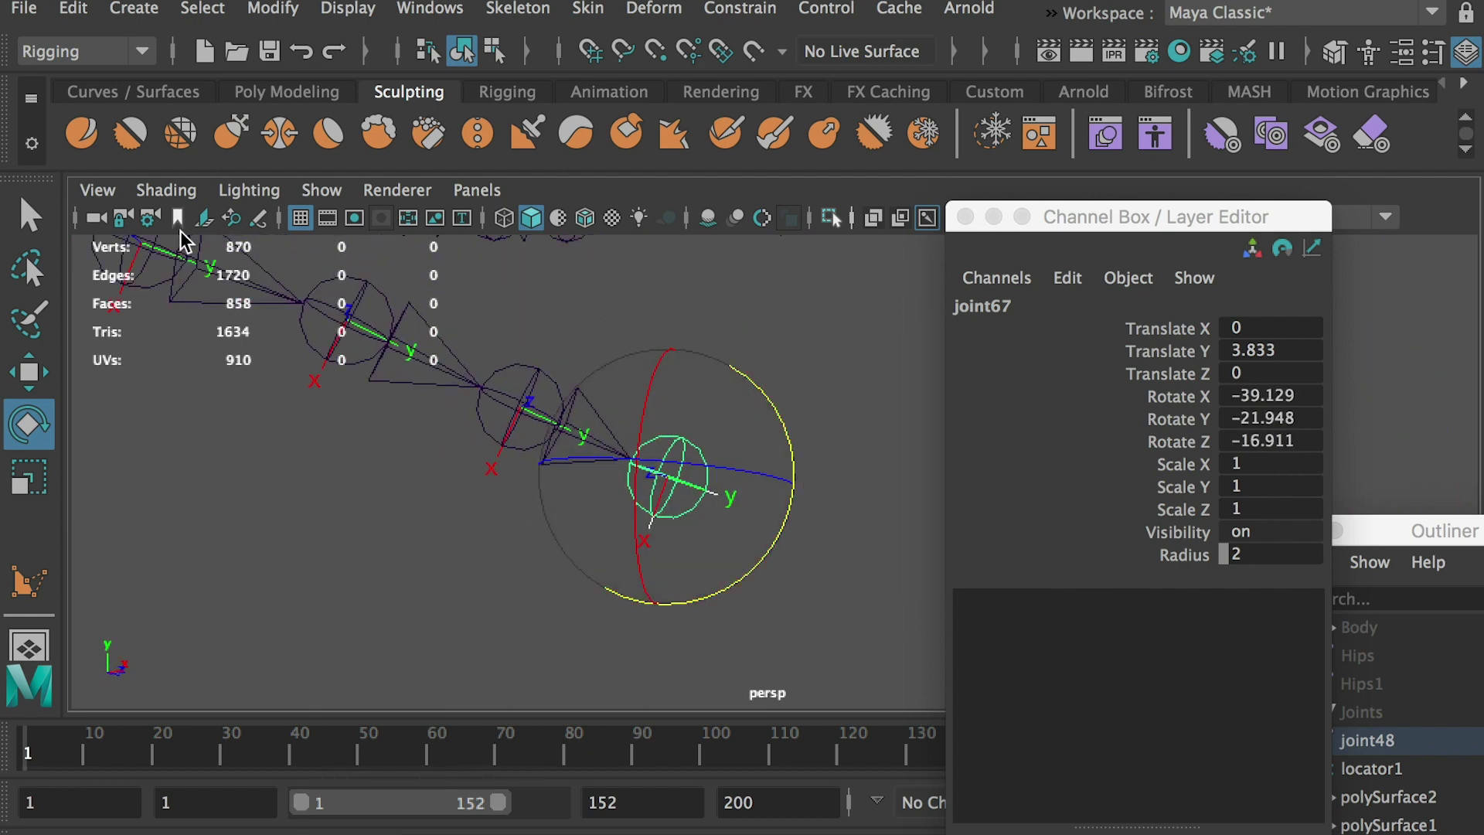
Step: Rotate the end joint at the top of the head so its Y axis points straight up and Z points forward
scroll(324, 348, down, 5)
alt+middle_drag(325, 347, 709, 633)
scroll(593, 491, up, 4)
alt+middle_drag(593, 490, 612, 587)
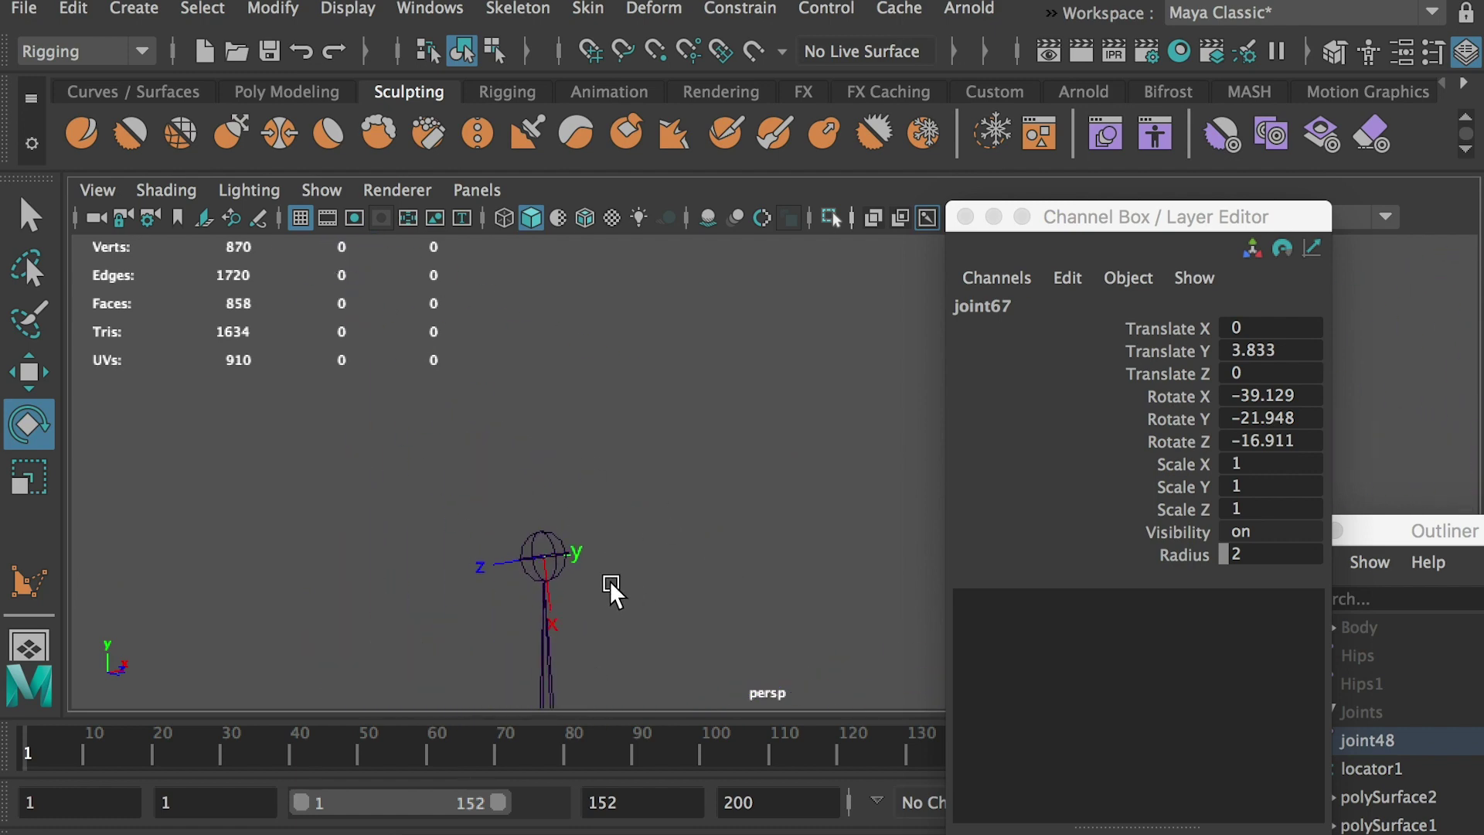
key(ctrl+z)
key(ctrl+z)
key(ctrl+z)
key(ctrl+z)
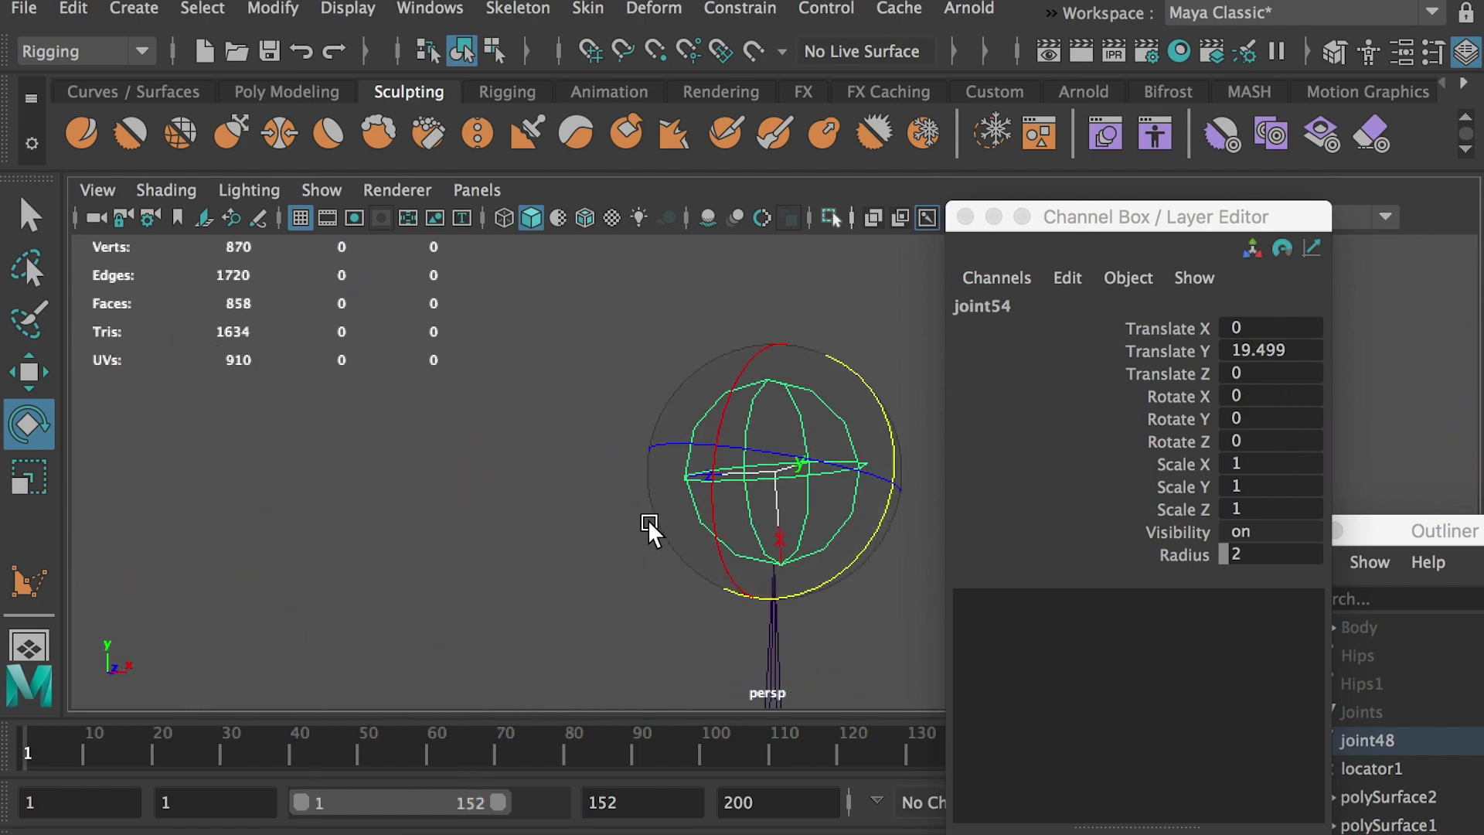
key(ctrl+z)
key(ctrl+z)
key(ctrl+z)
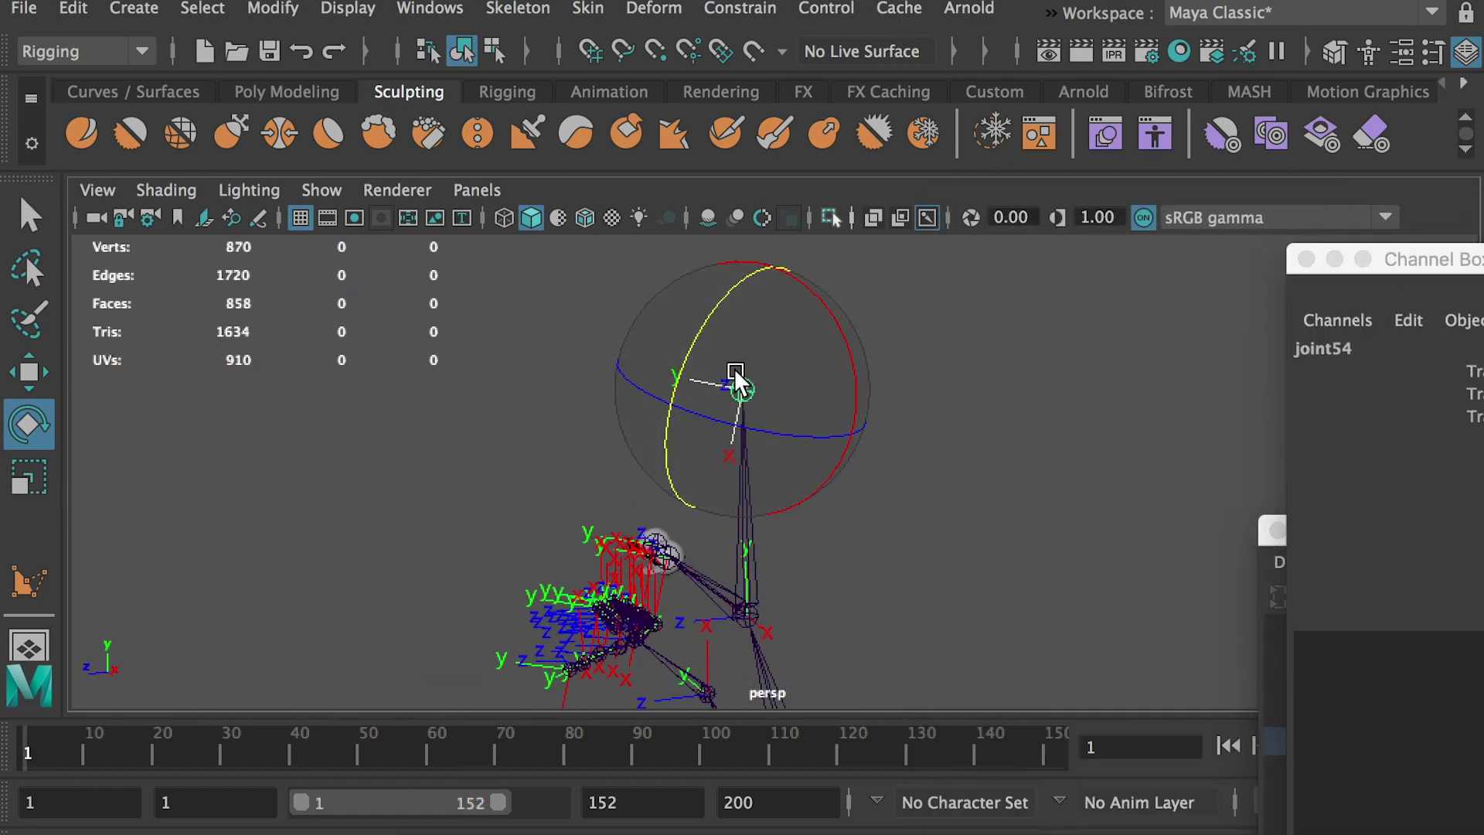
key(ctrl+z)
key(ctrl+z)
key(ctrl+z)
key(ctrl+z)
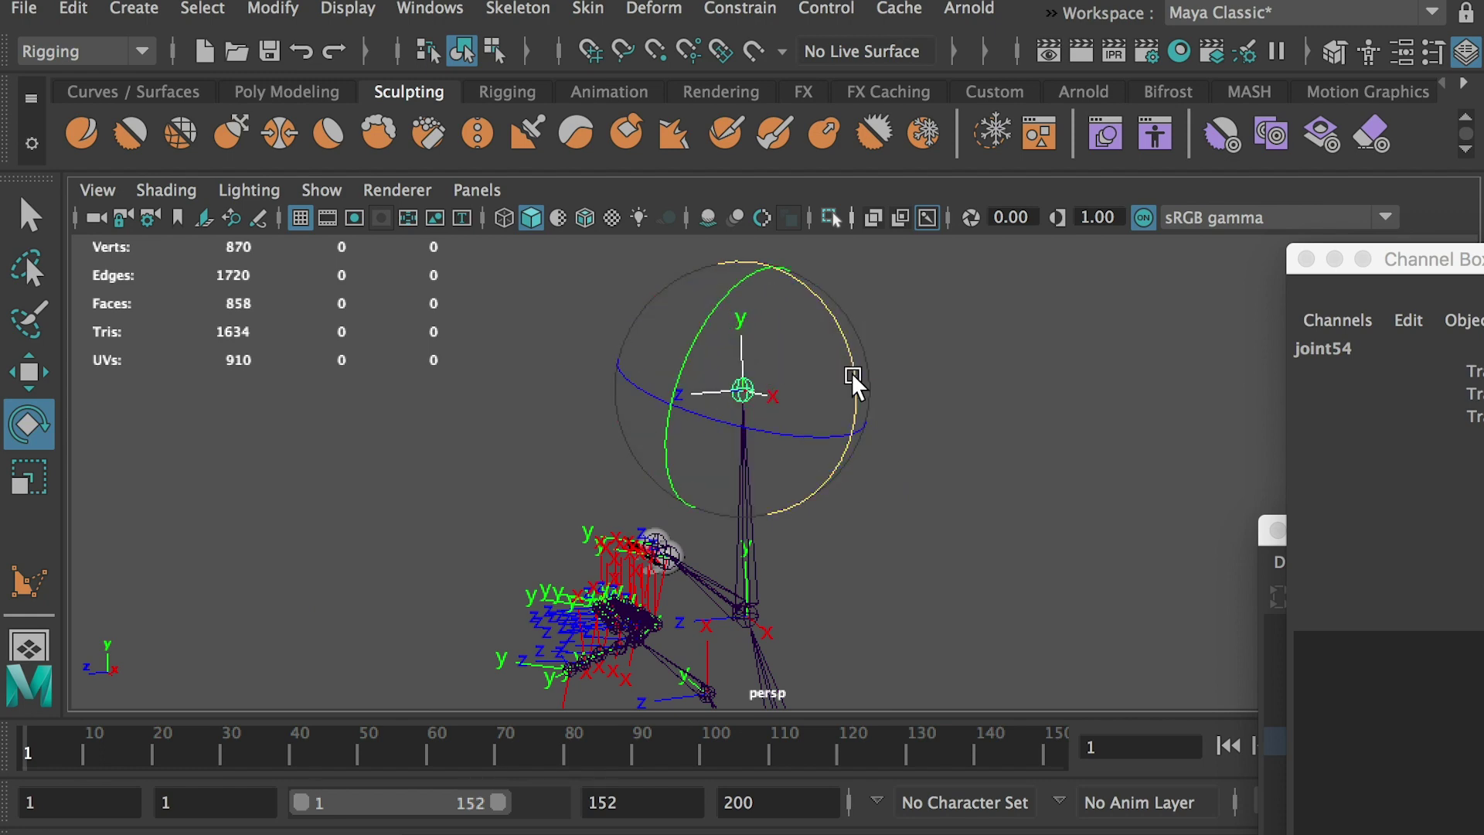
key(ctrl+z)
key(ctrl+z)
key(ctrl+z)
key(ctrl+z)
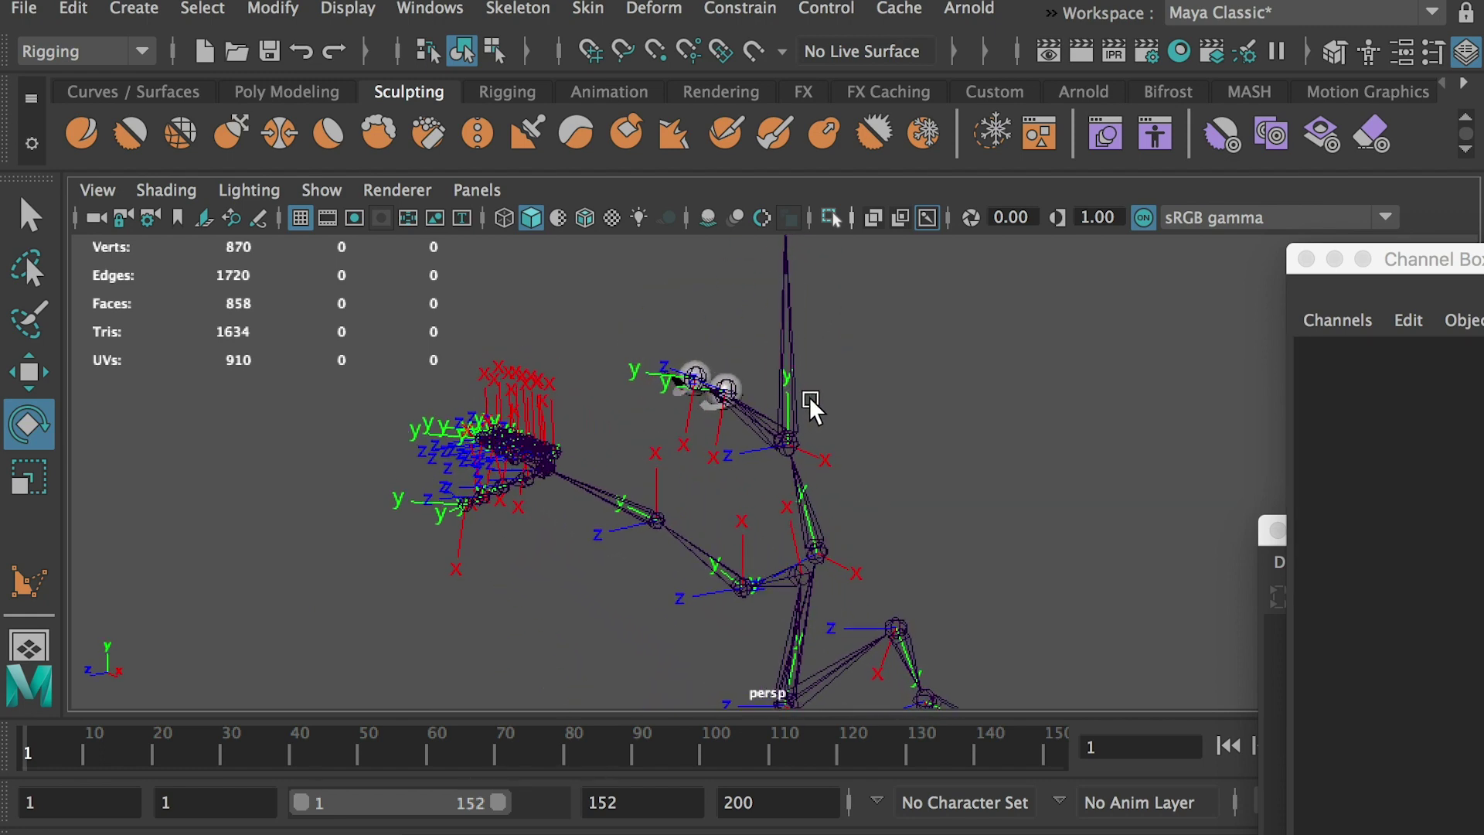
Step: Rotate the toe tip joint of one foot so its Y axis continues along the foot and Z points up
alt+right_drag(701, 361, 905, 500)
alt+drag(904, 501, 781, 437)
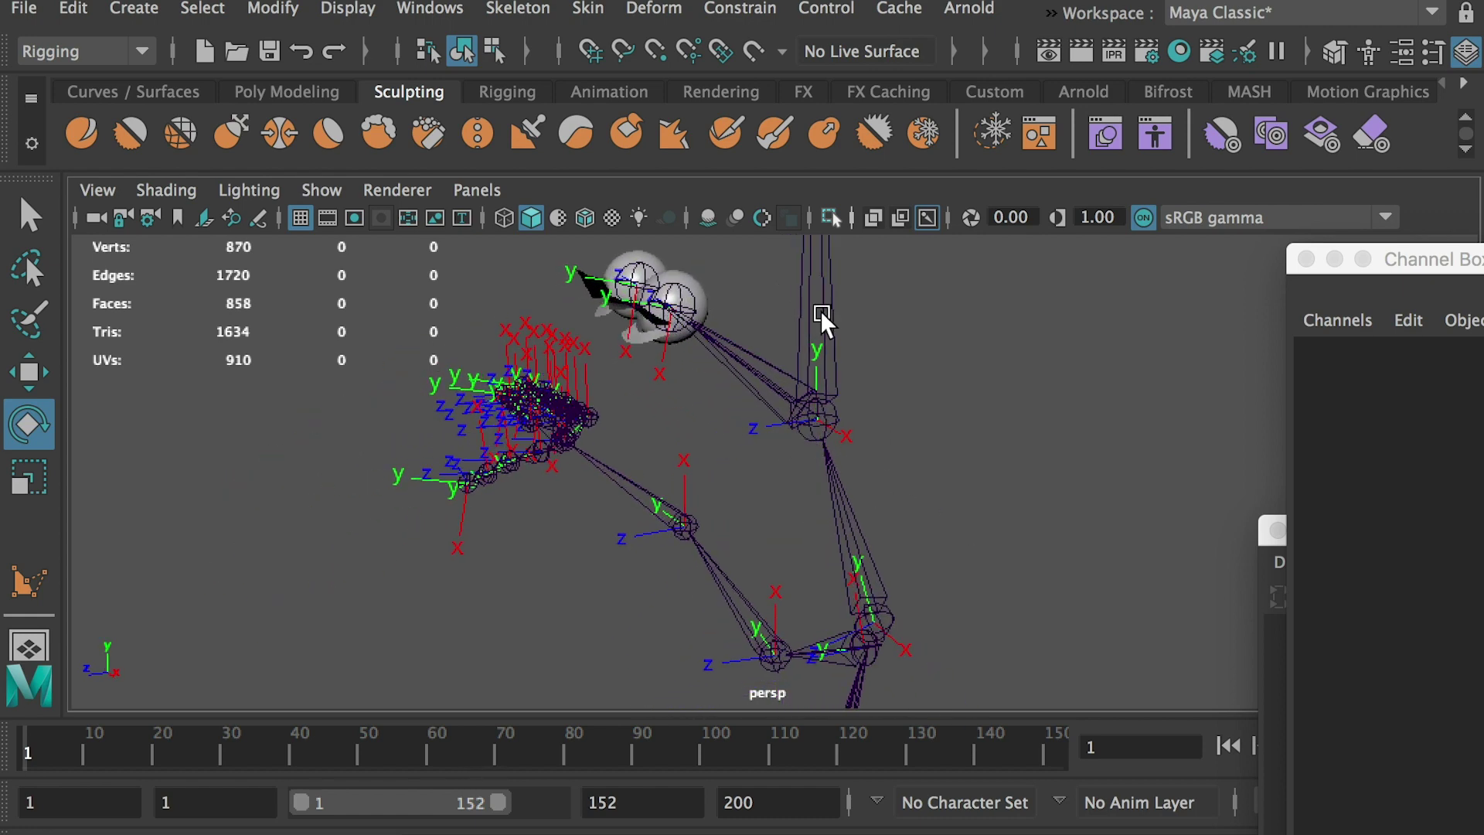
alt+middle_drag(822, 313, 683, 463)
key(ctrl+z)
key(ctrl+z)
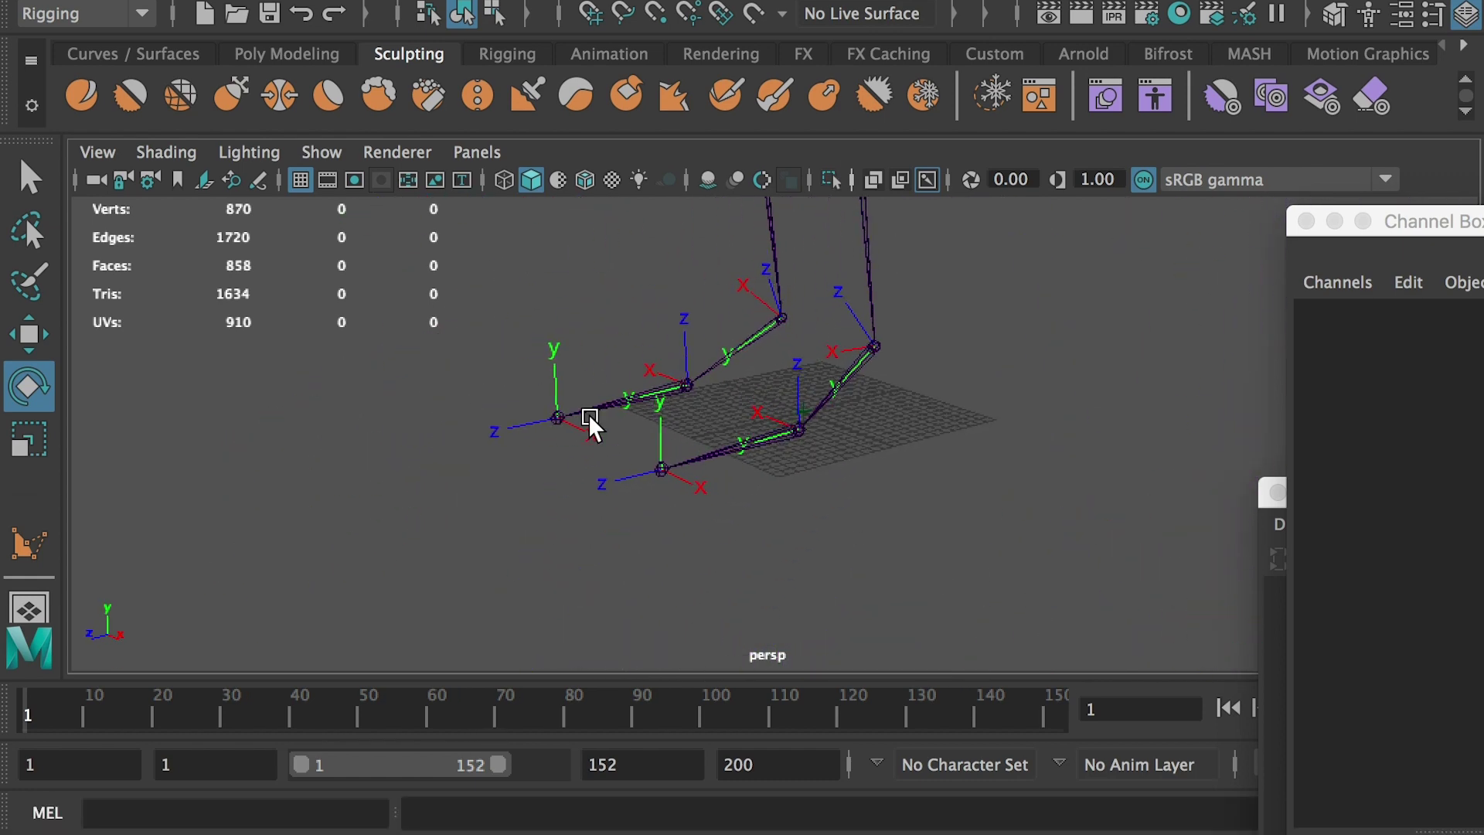
click(579, 460)
drag(581, 450, 632, 491)
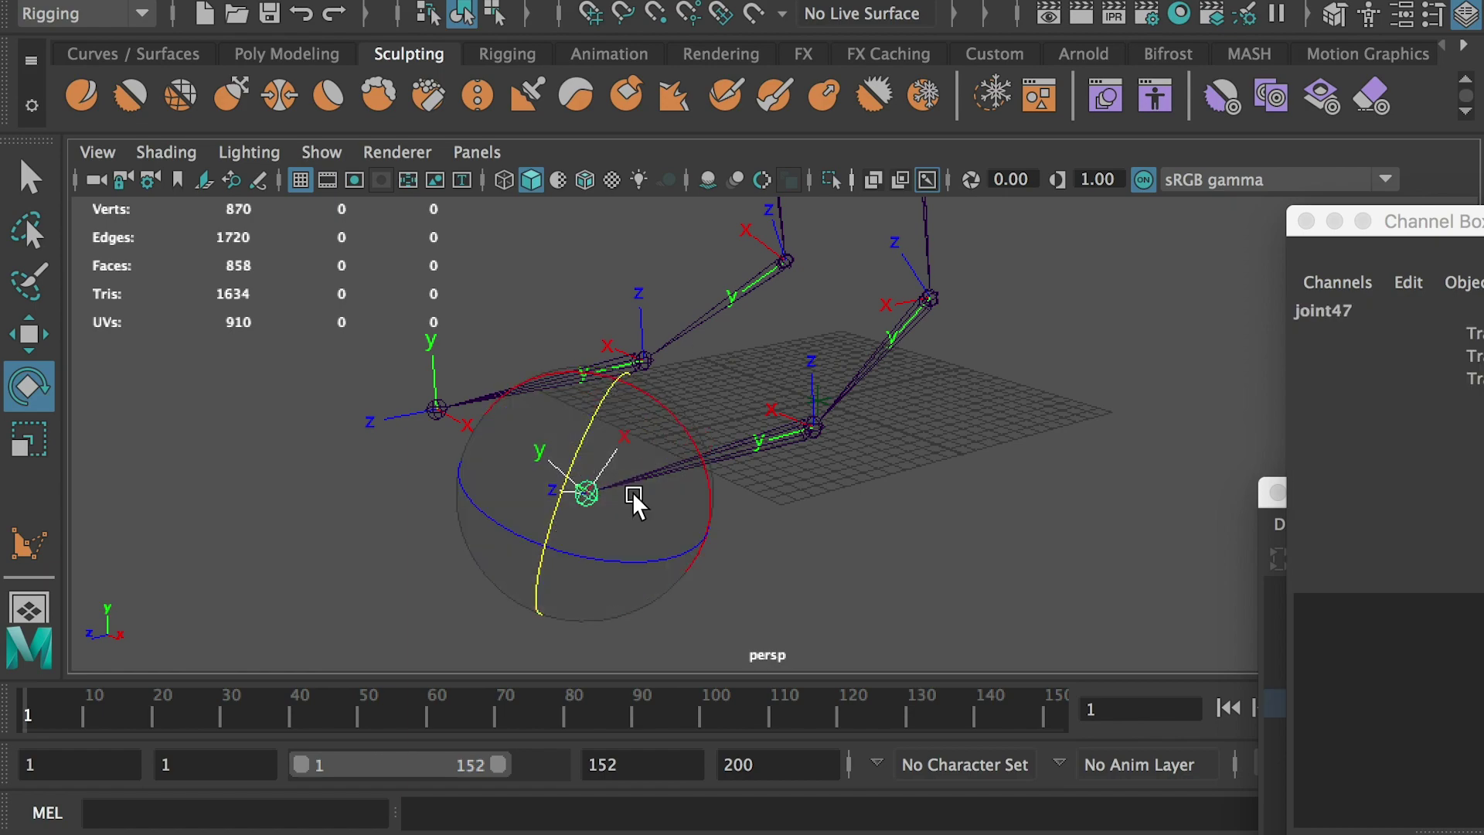
alt+drag(591, 411, 470, 518)
key(f)
alt+middle_drag(470, 518, 1022, 591)
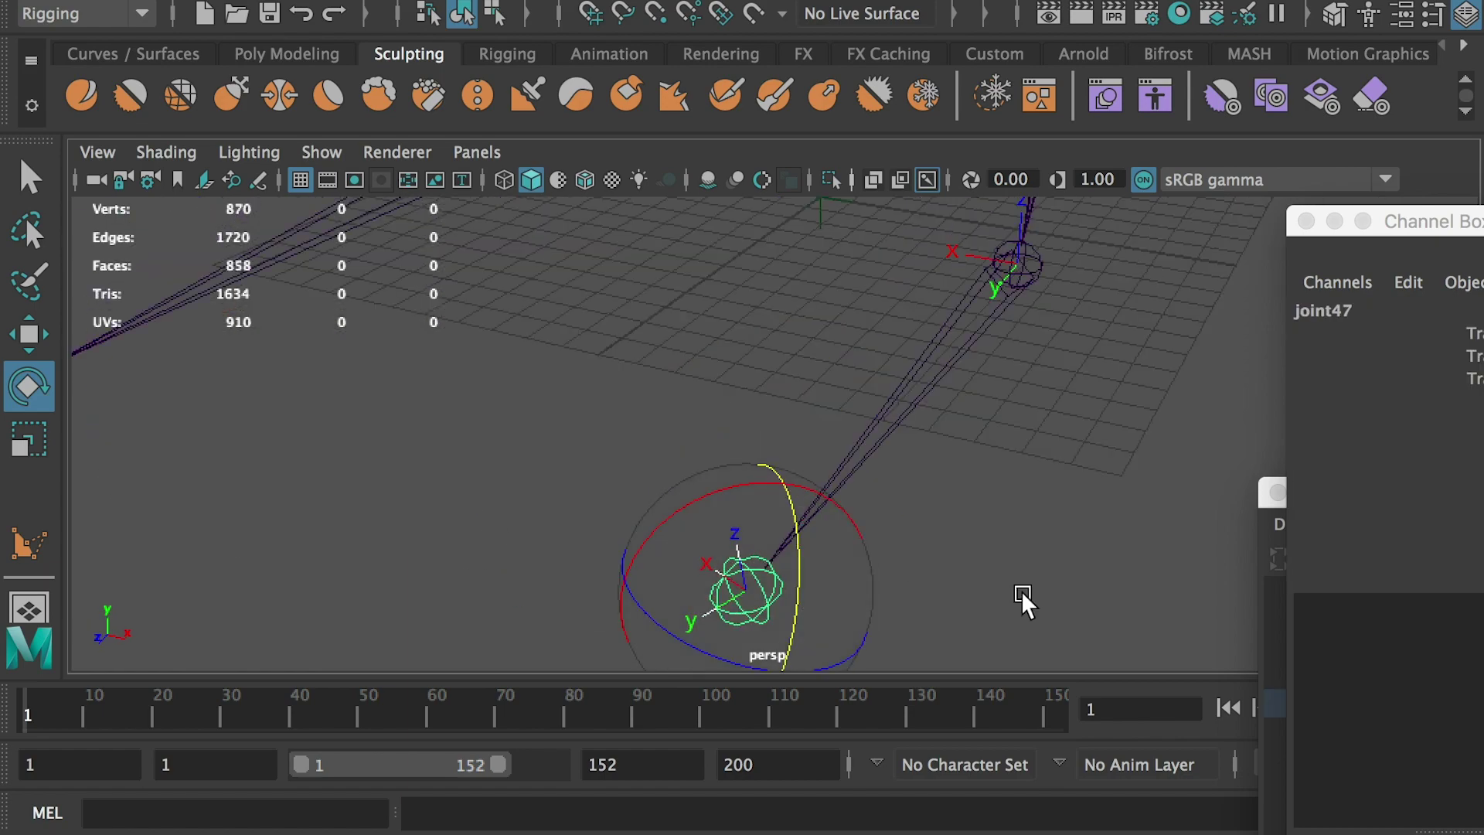
Step: Examine the local axes across the whole skeleton, including the toe tip and the finger and thumb tips
alt+right_drag(1022, 590, 879, 566)
click(878, 566)
alt+right_drag(1018, 474, 637, 439)
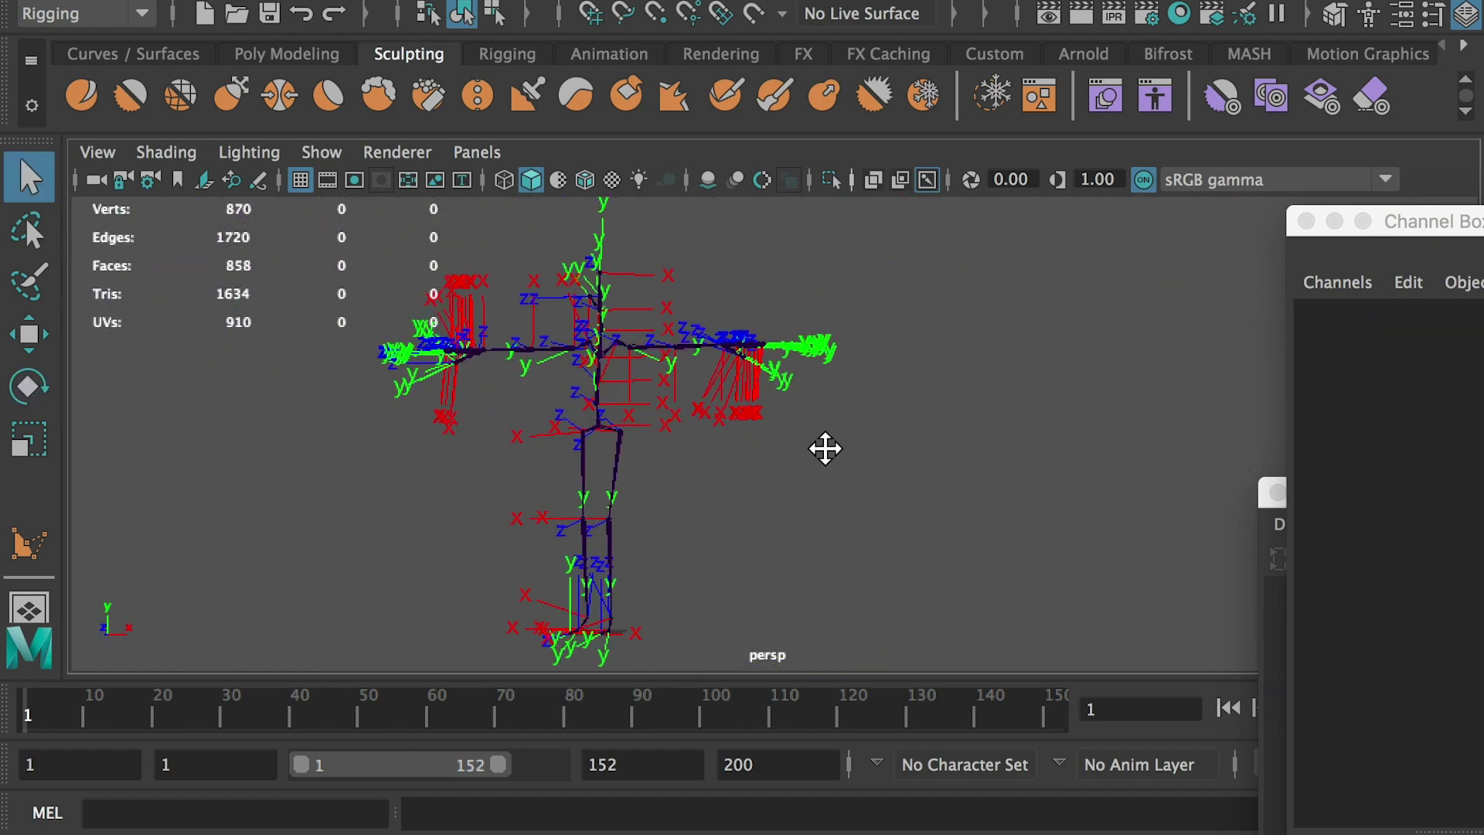
mouse_move(825, 447)
alt+mouse_down()
mouse_move(667, 467)
mouse_move(968, 467)
mouse_move(804, 467)
alt+mouse_up()
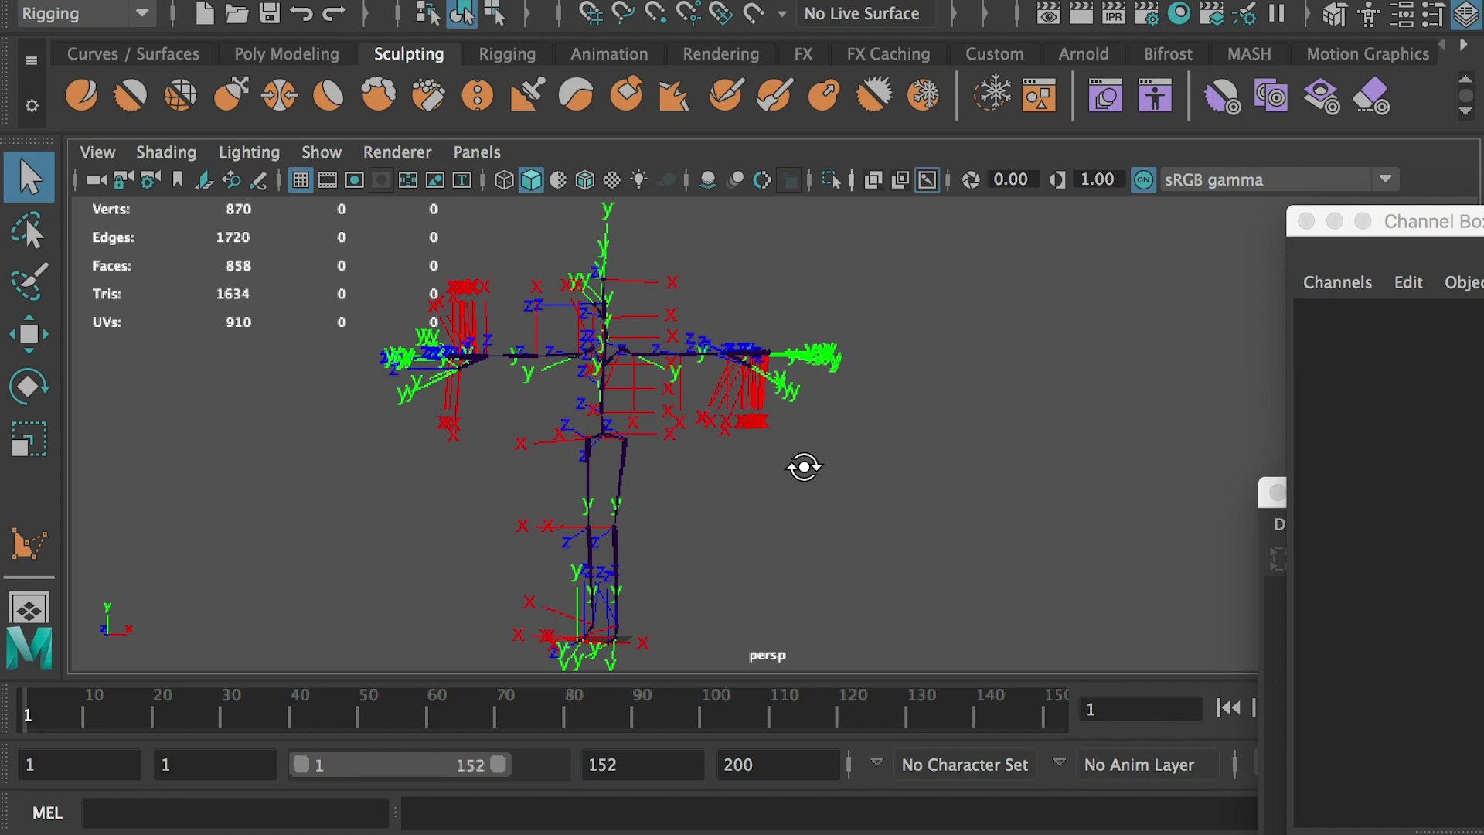
mouse_move(804, 467)
alt+middle_down()
mouse_move(819, 441)
mouse_move(810, 478)
alt+middle_up()
click(612, 439)
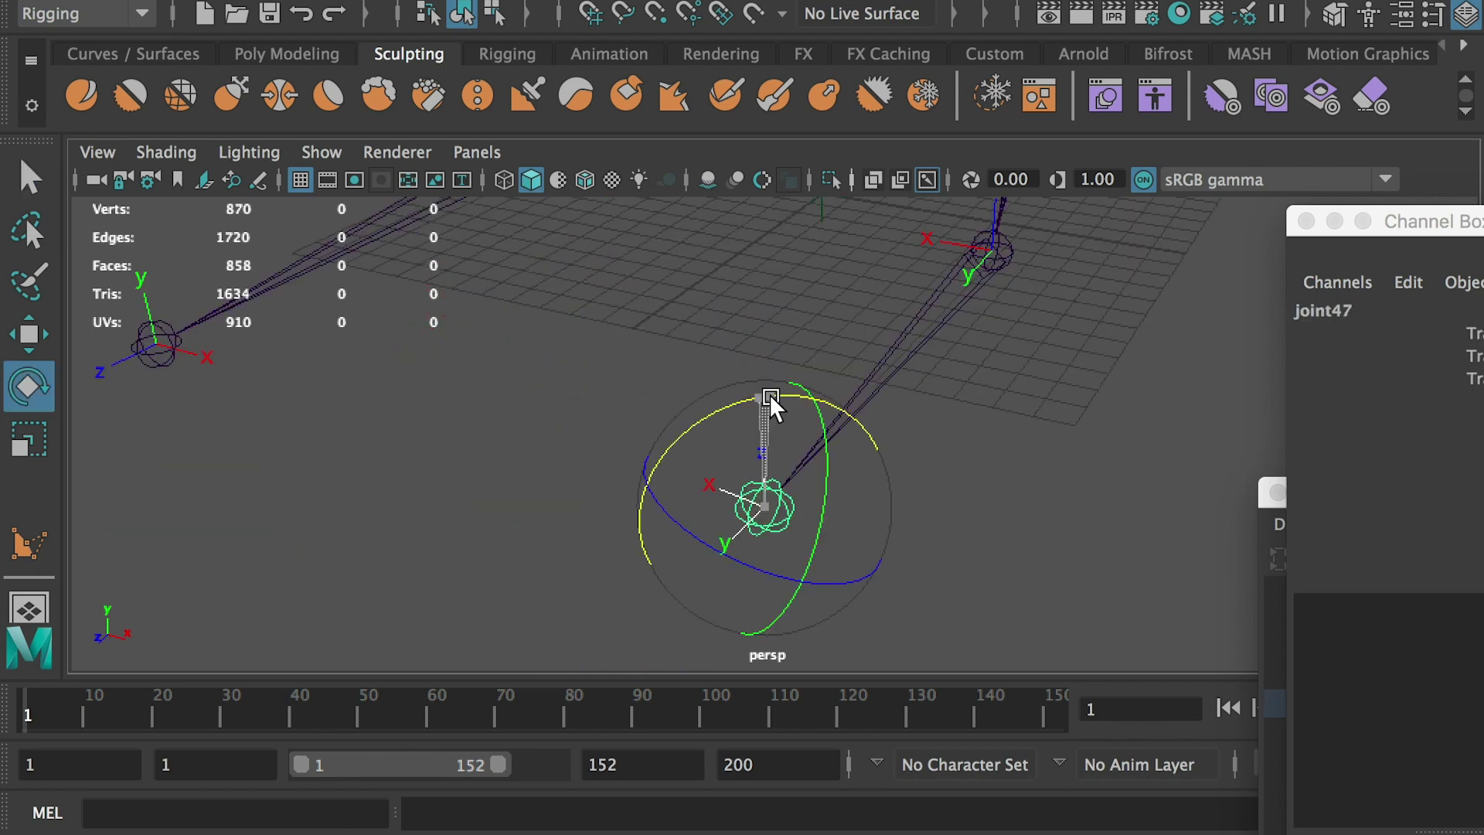
alt+drag(768, 393, 544, 415)
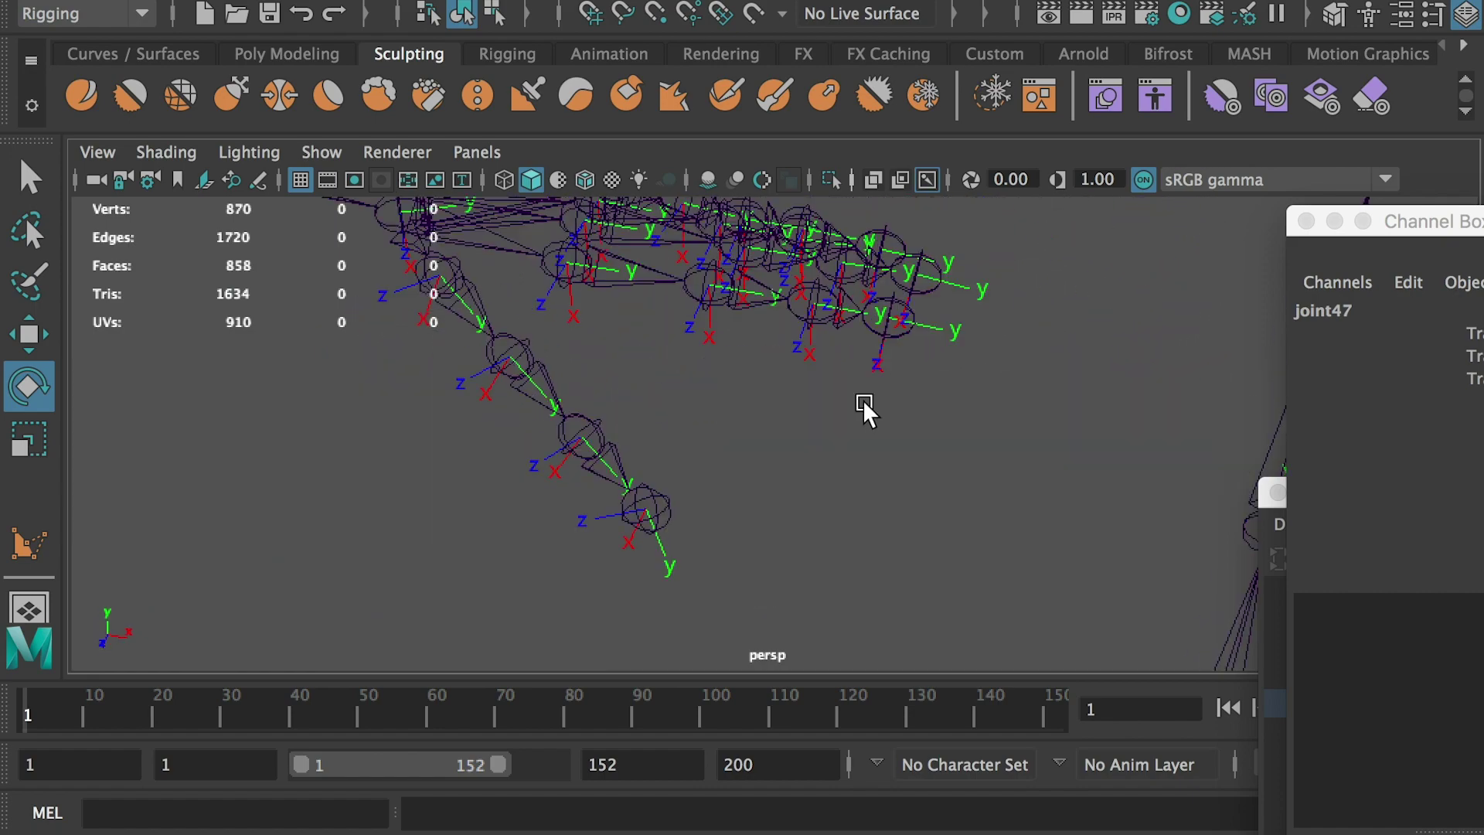
alt+drag(863, 400, 892, 378)
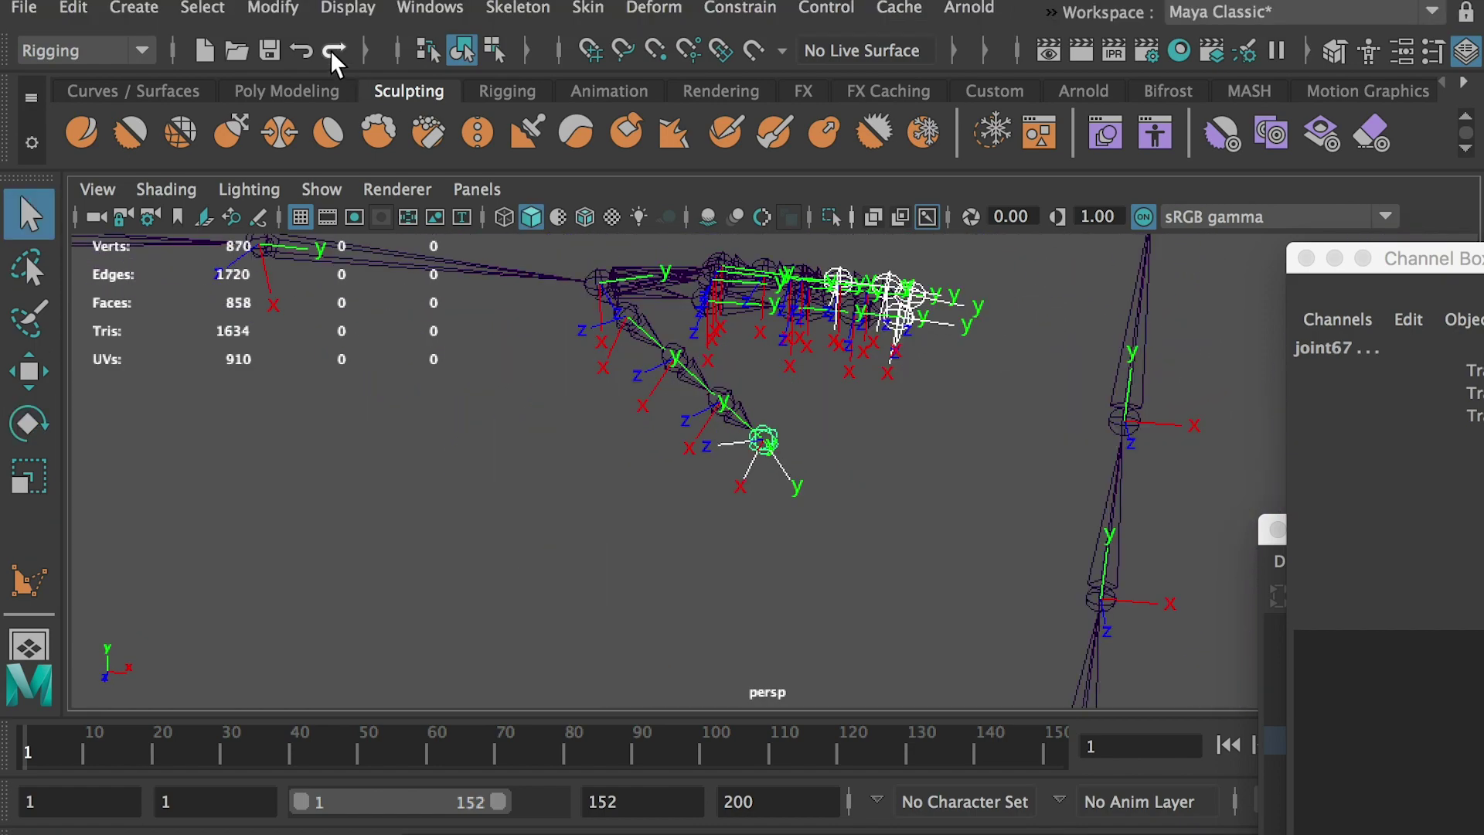
Step: Freeze transformations on the selected finger and thumb tip joints and delete their history
click(270, 8)
click(325, 133)
click(73, 7)
mouse_move(255, 344)
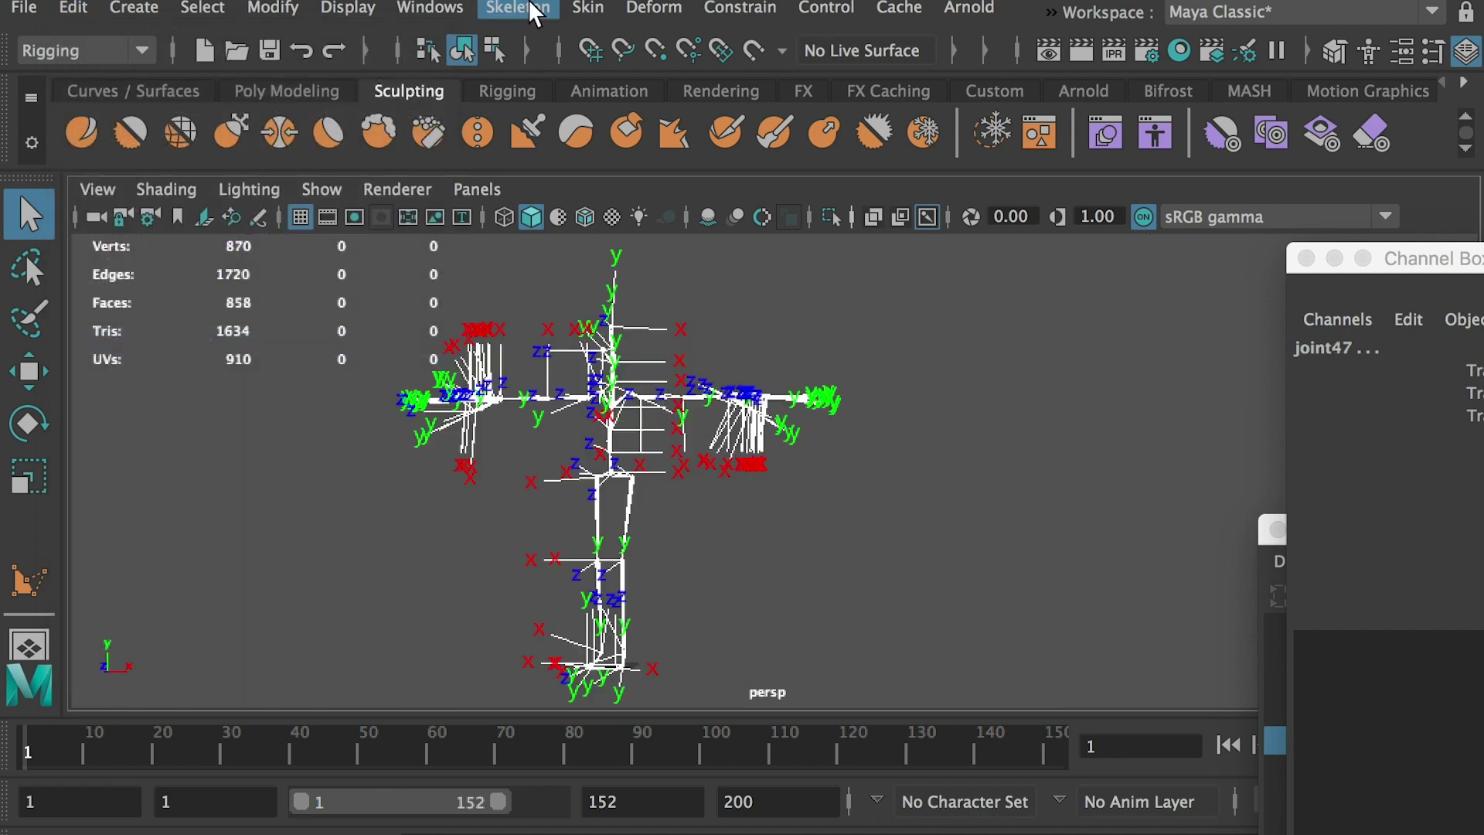
Step: Hide the local rotation axes on all joints of the selected skeleton
click(518, 7)
click(809, 164)
click(1149, 489)
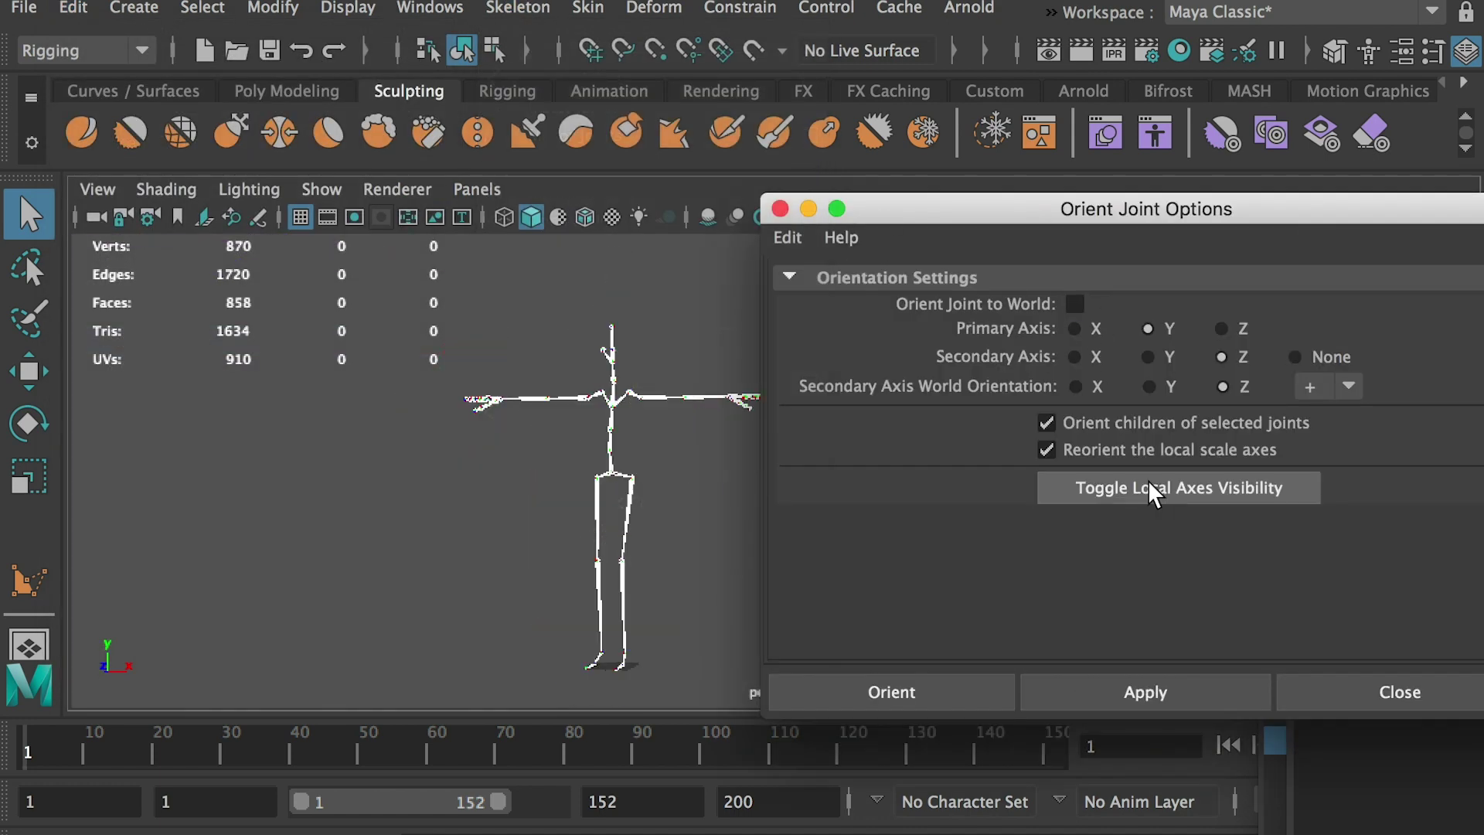